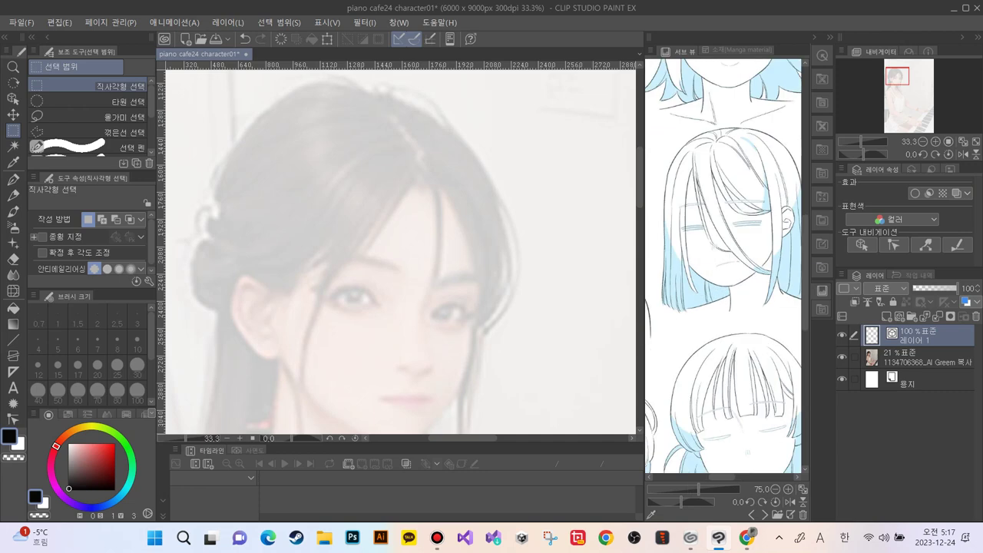
# Look through the hairstyle line-art sheet in the reference view for examples of how bangs and strands are drawn
pyautogui.moveTo(707, 292); pyautogui.dragTo(736, 354)
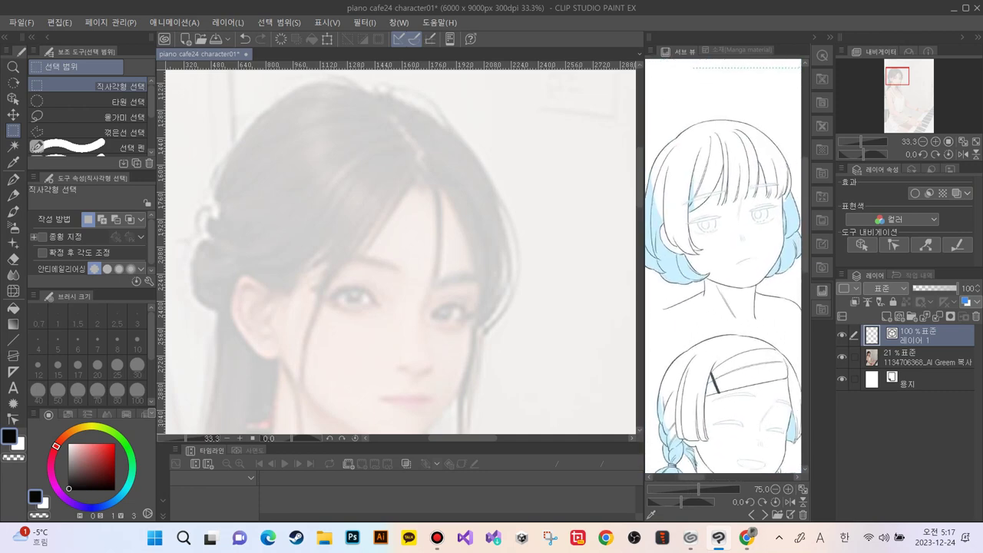
pyautogui.moveTo(772, 253); pyautogui.dragTo(670, 280)
pyautogui.moveTo(757, 307); pyautogui.dragTo(685, 231)
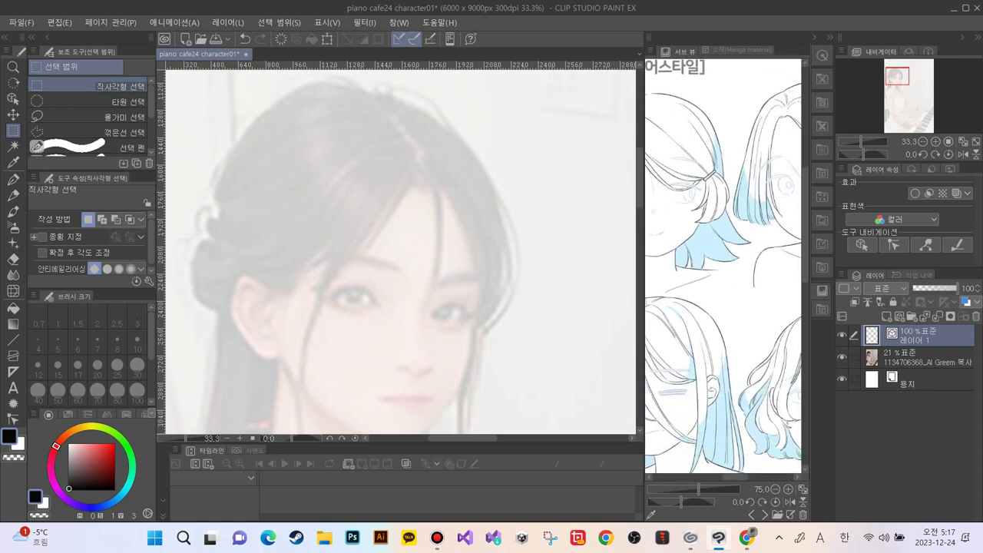
pyautogui.scroll(-5, 722, 266)
pyautogui.scroll(-4, 723, 266)
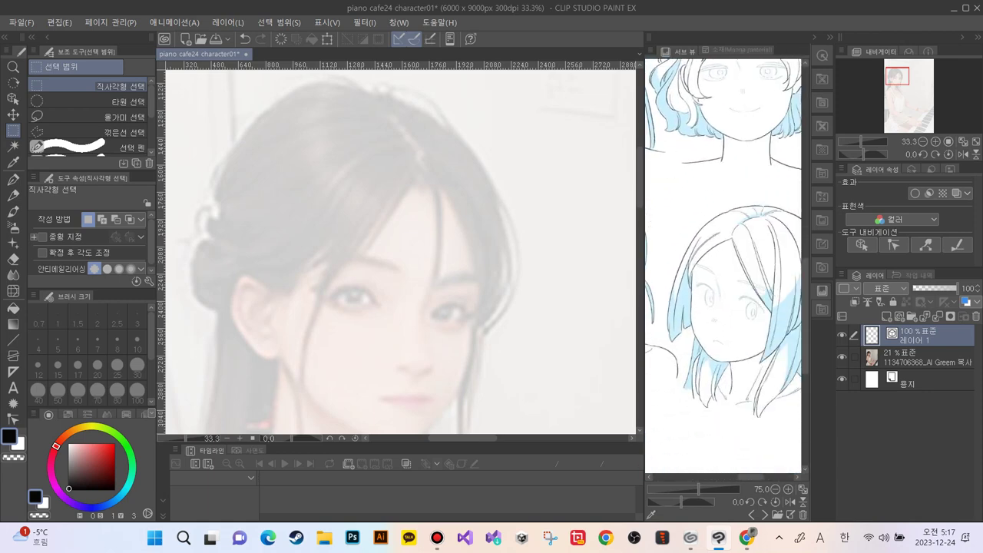
pyautogui.scroll(-5, 723, 265)
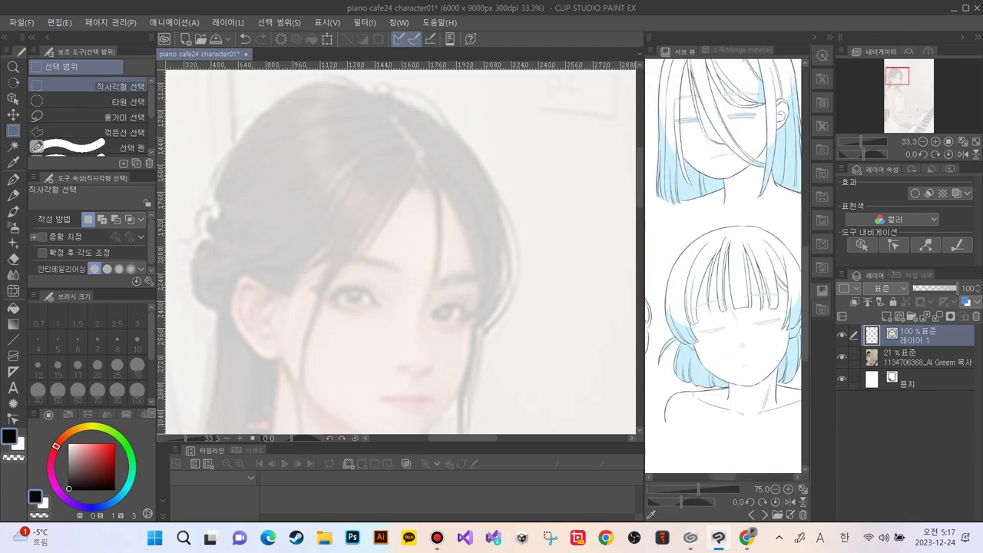
pyautogui.scroll(-6, 722, 265)
pyautogui.scroll(-3, 723, 265)
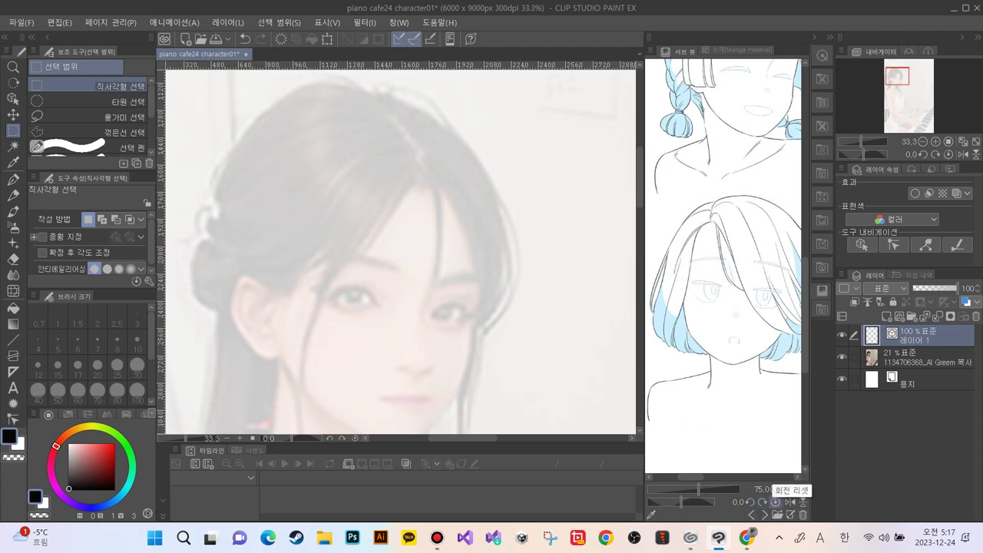
# Flip the hairstyle reference image horizontally so the side-swept bangs match the direction of the portrait's hair
pyautogui.click(790, 502)
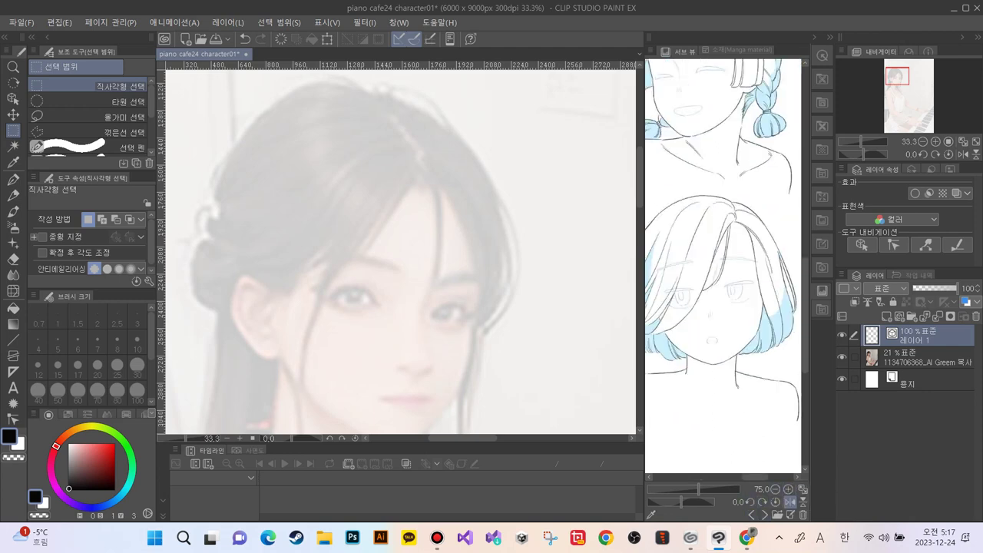
pyautogui.moveTo(712, 268)
pyautogui.mouseDown()
pyautogui.moveTo(747, 280)
pyautogui.moveTo(727, 273)
pyautogui.mouseUp()
pyautogui.click(790, 502)
pyautogui.click(790, 501)
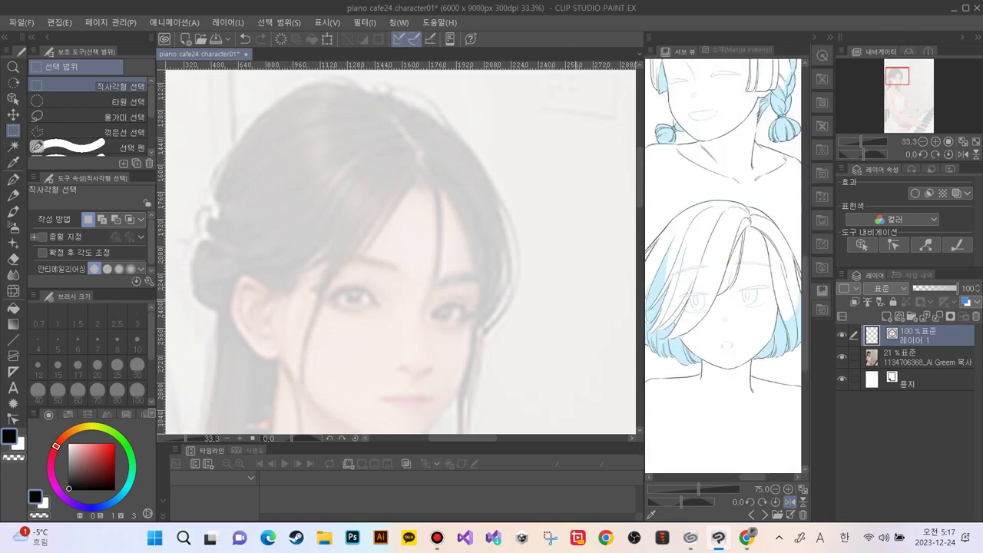
# Try a short G-pen stroke at size 25 on 레이어 1, starting from the hair parting above the forehead
pyautogui.moveTo(444, 284); pyautogui.dragTo(439, 281)
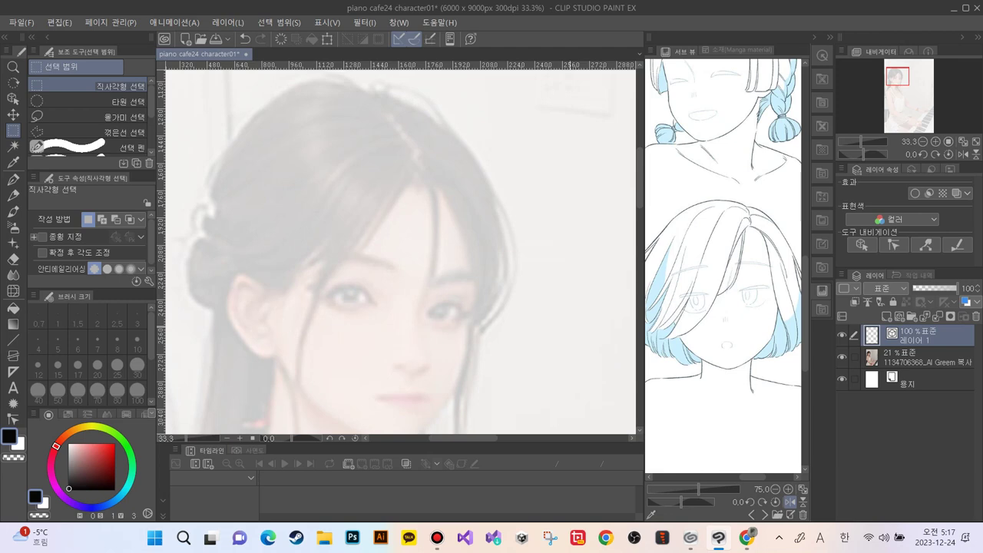
pyautogui.press('p')
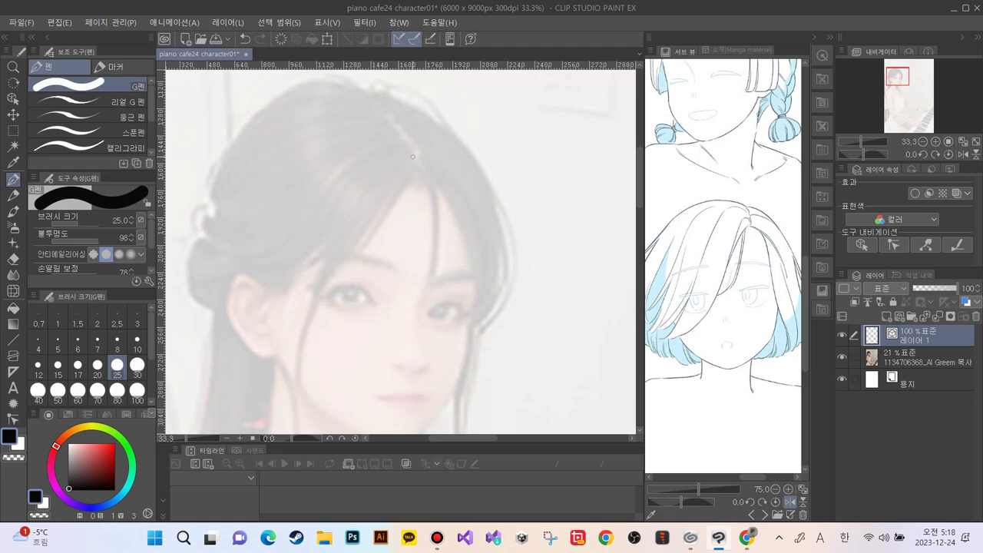
pyautogui.moveTo(422, 169); pyautogui.dragTo(392, 211)
pyautogui.hotkey('ctrl', 'z')
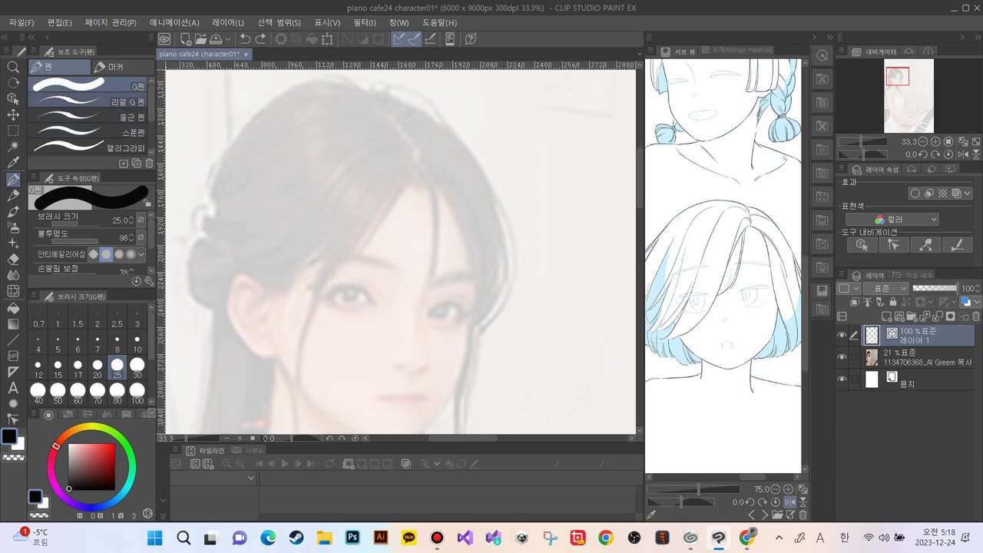
# Try the Real G-pen at size 10 on a bang strand from the parting toward the eye
pyautogui.scroll(-3, 88, 108)
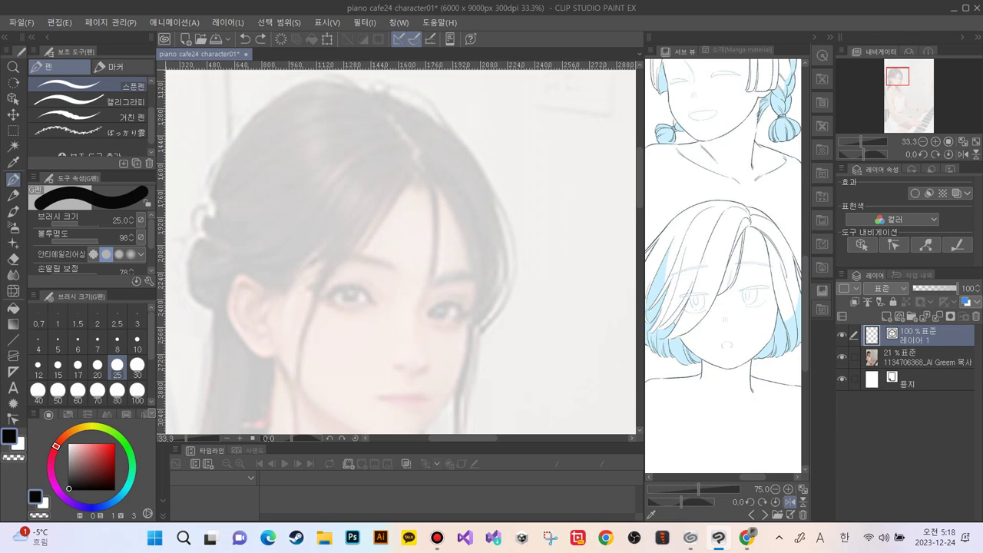
pyautogui.scroll(3, 89, 108)
pyautogui.click(88, 102)
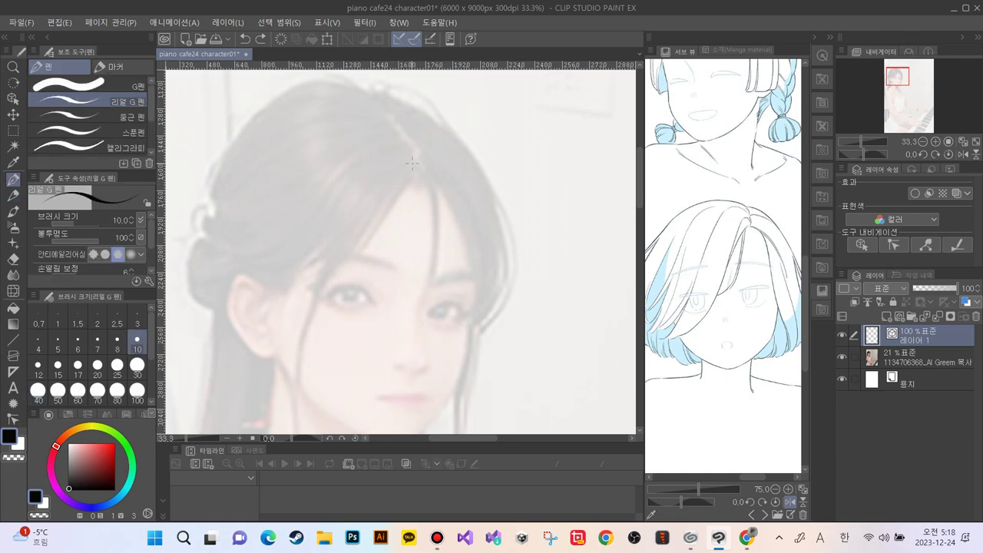
pyautogui.moveTo(420, 160)
pyautogui.mouseDown()
pyautogui.moveTo(413, 212)
pyautogui.moveTo(361, 292)
pyautogui.moveTo(409, 219)
pyautogui.moveTo(347, 285)
pyautogui.mouseUp()
pyautogui.hotkey('ctrl', 'z')
pyautogui.hotkey('ctrl', 'z')
pyautogui.hotkey('ctrl', 'z')
pyautogui.hotkey('ctrl', 'z')
pyautogui.hotkey('ctrl', 'z')
# Try the regular G-pen at size 5 on overlapping bang strands from the parting to the temple
pyautogui.click(92, 86)
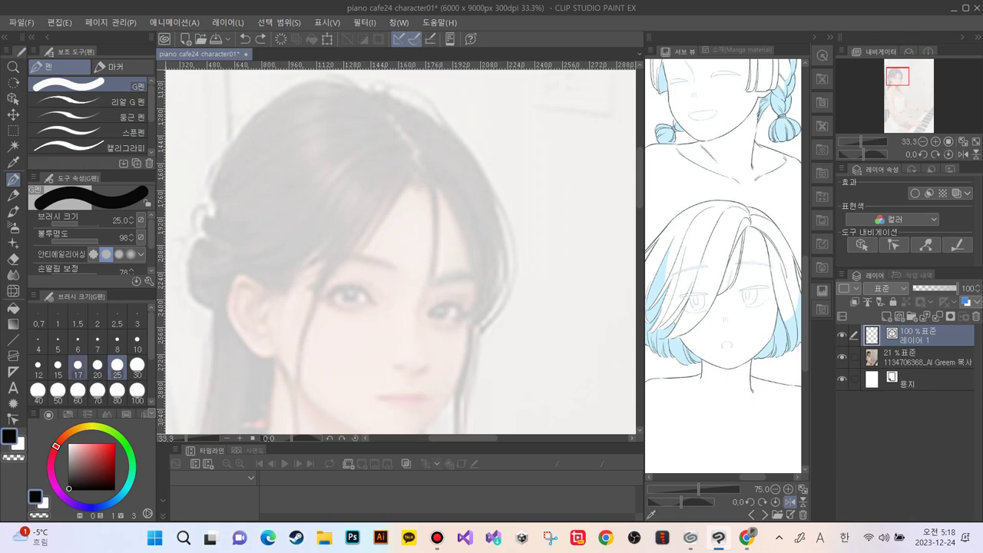
pyautogui.click(78, 341)
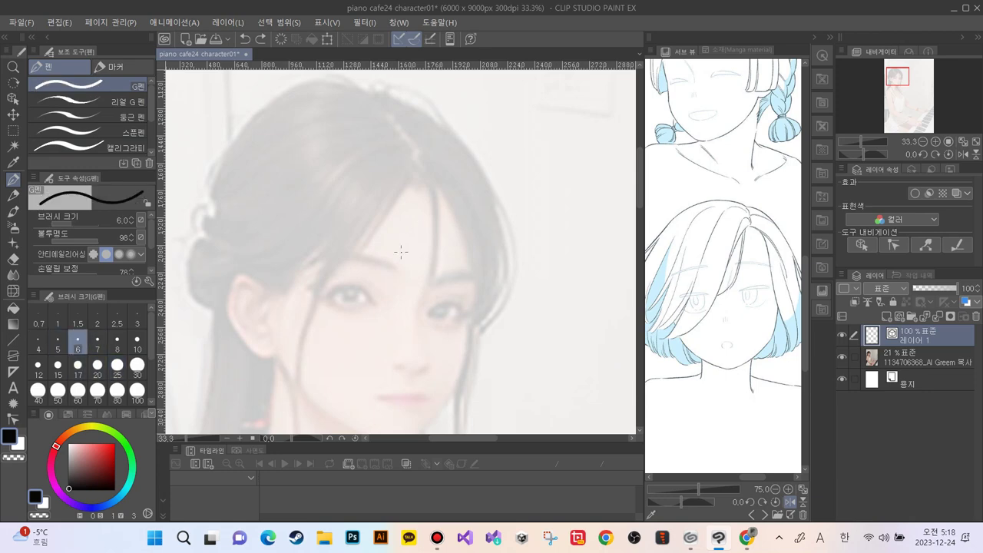
pyautogui.press('[')
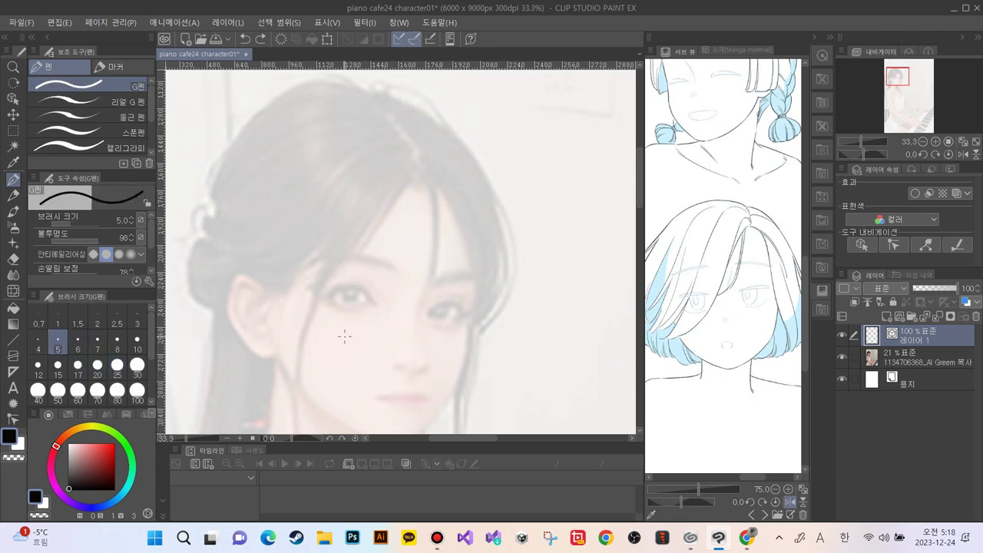
pyautogui.moveTo(418, 168); pyautogui.dragTo(387, 212)
pyautogui.moveTo(413, 164); pyautogui.dragTo(338, 281)
pyautogui.moveTo(416, 167)
pyautogui.mouseDown()
pyautogui.moveTo(374, 244)
pyautogui.moveTo(287, 312)
pyautogui.mouseUp()
pyautogui.moveTo(347, 263); pyautogui.dragTo(283, 315)
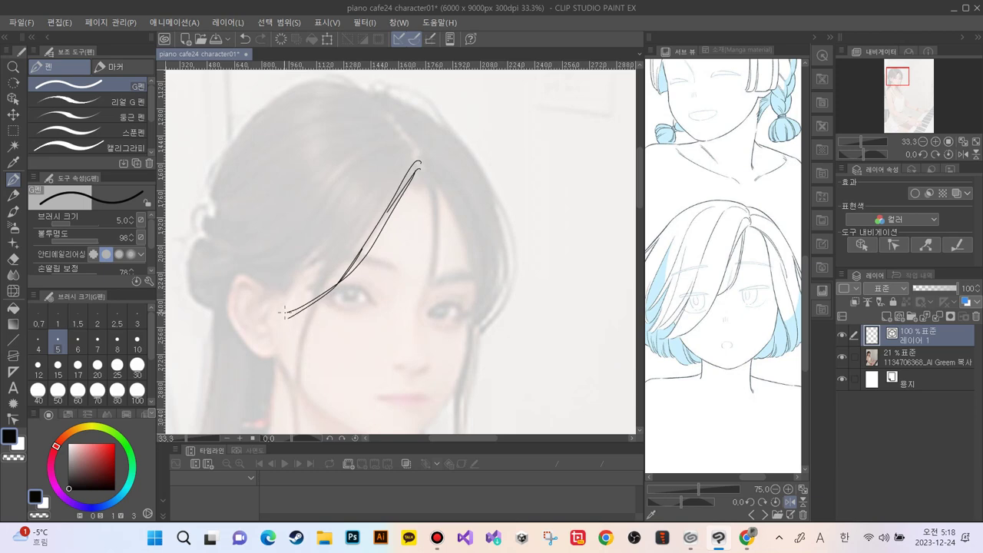
pyautogui.hotkey('ctrl', 'z')
pyautogui.hotkey('ctrl', 'z')
pyautogui.hotkey('ctrl', 'z')
pyautogui.hotkey('ctrl', 'z')
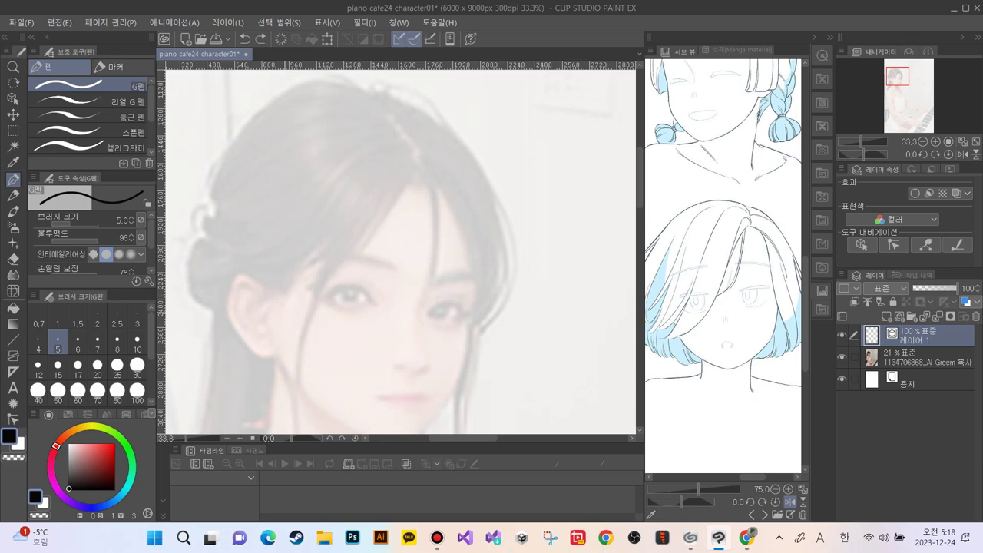
# Try two long diagonal test strokes across the face with the size 5 G-pen
pyautogui.moveTo(579, 286)
pyautogui.mouseDown()
pyautogui.moveTo(445, 235)
pyautogui.moveTo(332, 163)
pyautogui.mouseUp()
pyautogui.moveTo(556, 365)
pyautogui.mouseDown()
pyautogui.moveTo(424, 315)
pyautogui.moveTo(317, 234)
pyautogui.mouseUp()
pyautogui.hotkey('ctrl', 'z')
pyautogui.hotkey('ctrl', 'z')
# Switch to the Real G-pen, test it at size 10 with long curves over the face, and undo the test strokes
pyautogui.click(92, 100)
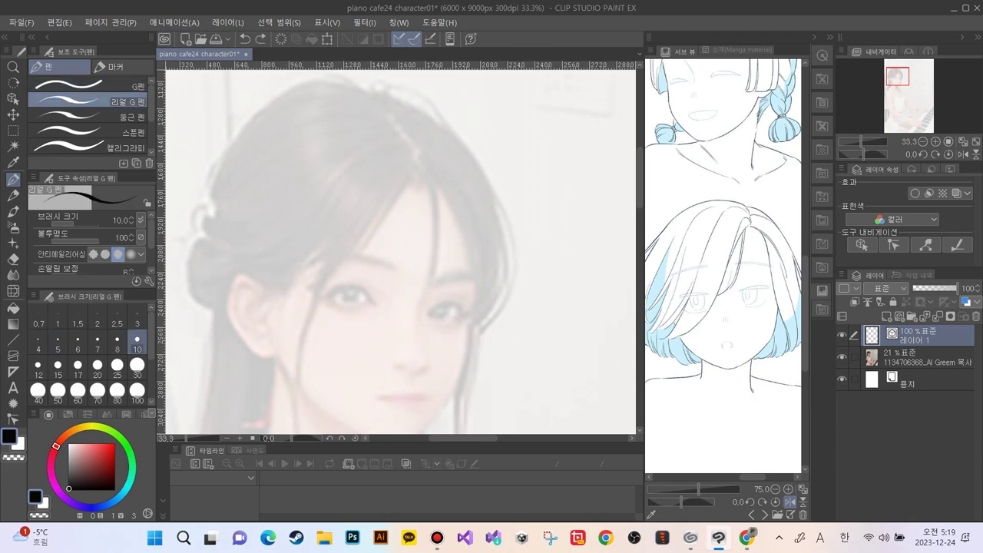
pyautogui.moveTo(539, 331)
pyautogui.mouseDown()
pyautogui.moveTo(528, 307)
pyautogui.moveTo(447, 275)
pyautogui.moveTo(347, 183)
pyautogui.mouseUp()
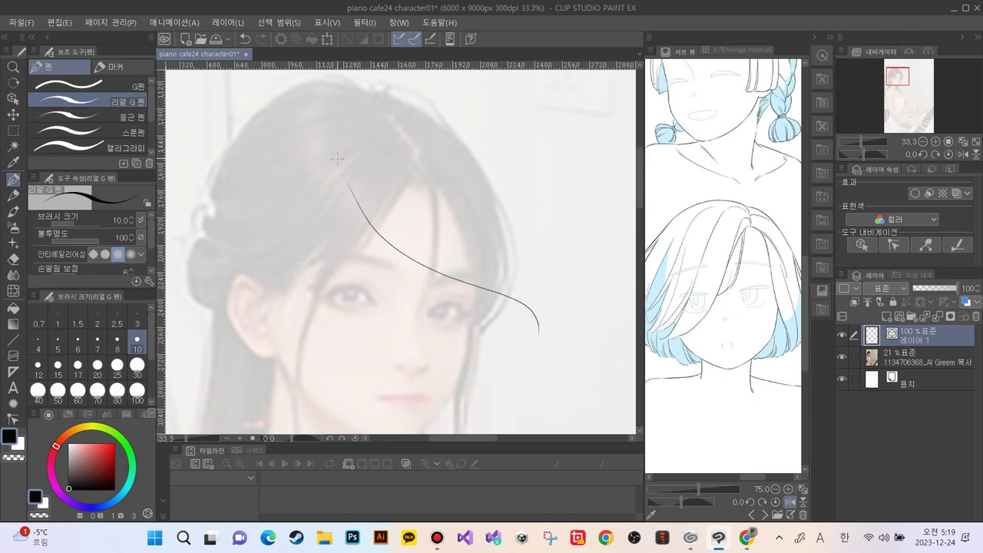
pyautogui.moveTo(548, 380)
pyautogui.mouseDown()
pyautogui.moveTo(482, 349)
pyautogui.moveTo(327, 308)
pyautogui.mouseUp()
pyautogui.moveTo(383, 122)
pyautogui.mouseDown()
pyautogui.moveTo(414, 116)
pyautogui.moveTo(507, 368)
pyautogui.mouseUp()
pyautogui.moveTo(262, 201)
pyautogui.mouseDown()
pyautogui.moveTo(312, 274)
pyautogui.moveTo(407, 367)
pyautogui.moveTo(337, 196)
pyautogui.mouseUp()
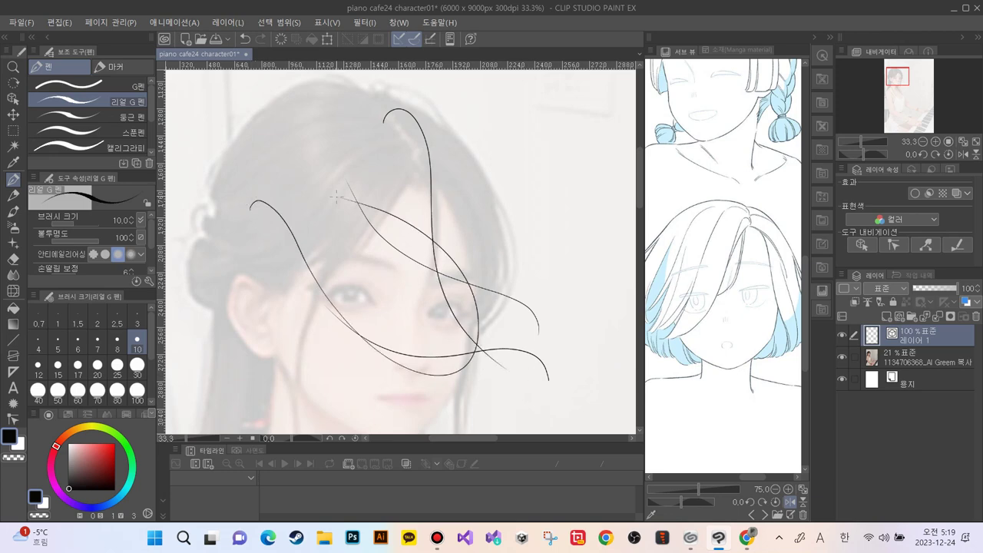
pyautogui.hotkey('ctrl', 'z')
pyautogui.hotkey('ctrl', 'z')
pyautogui.hotkey('ctrl', 'z')
pyautogui.hotkey('ctrl', 'z')
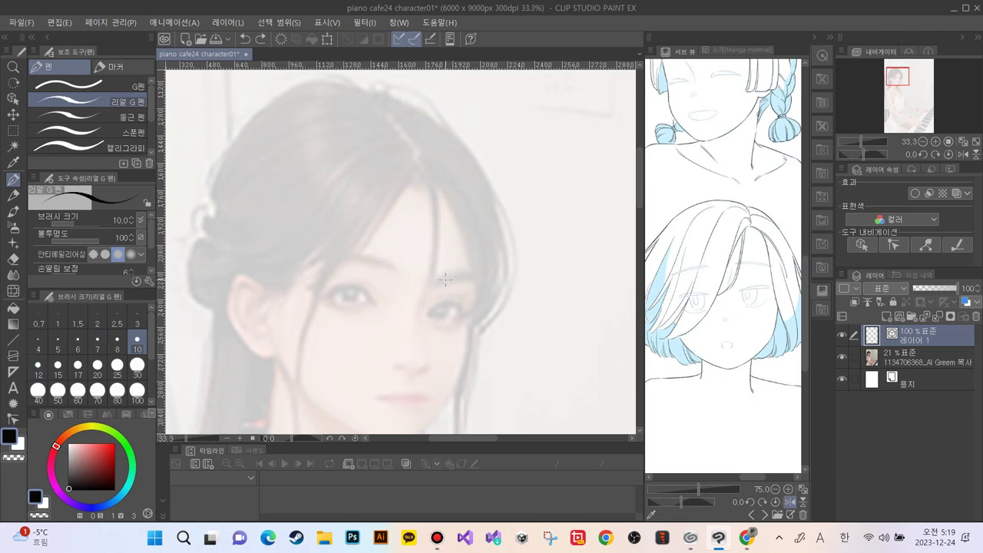
# Set the Real G-pen to size 15 and ink the inner bang line from the parting down to the eye
pyautogui.press(']')
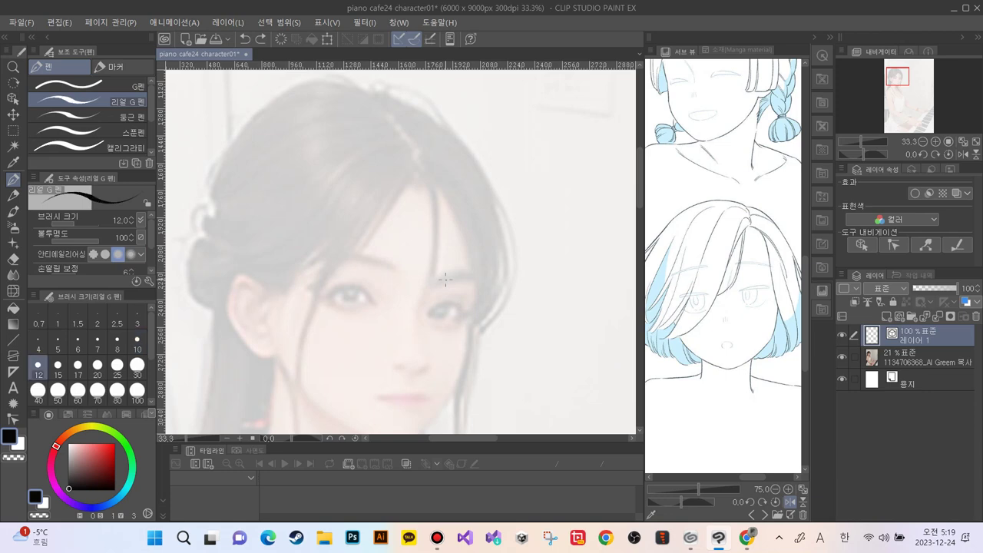
pyautogui.press(']')
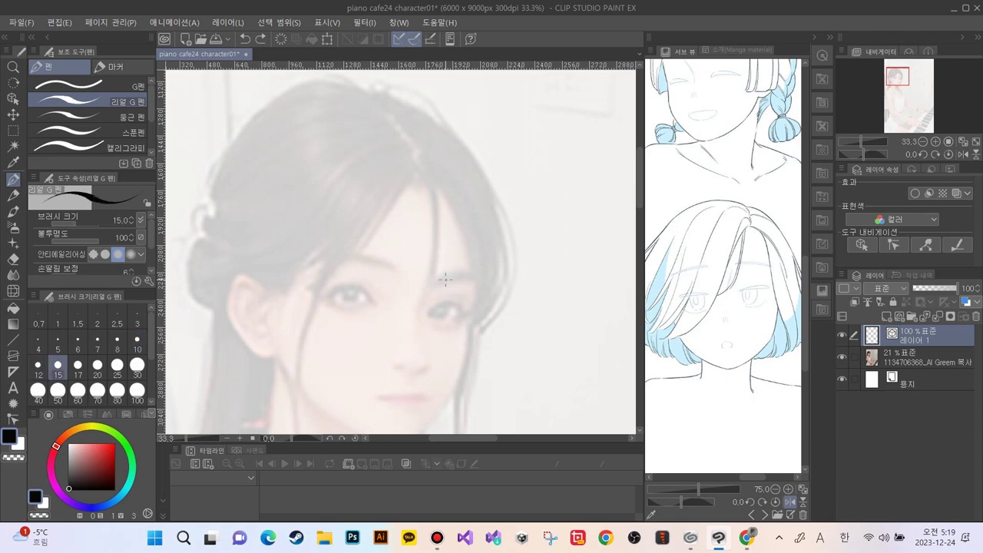
pyautogui.hotkey('ctrl', '+')
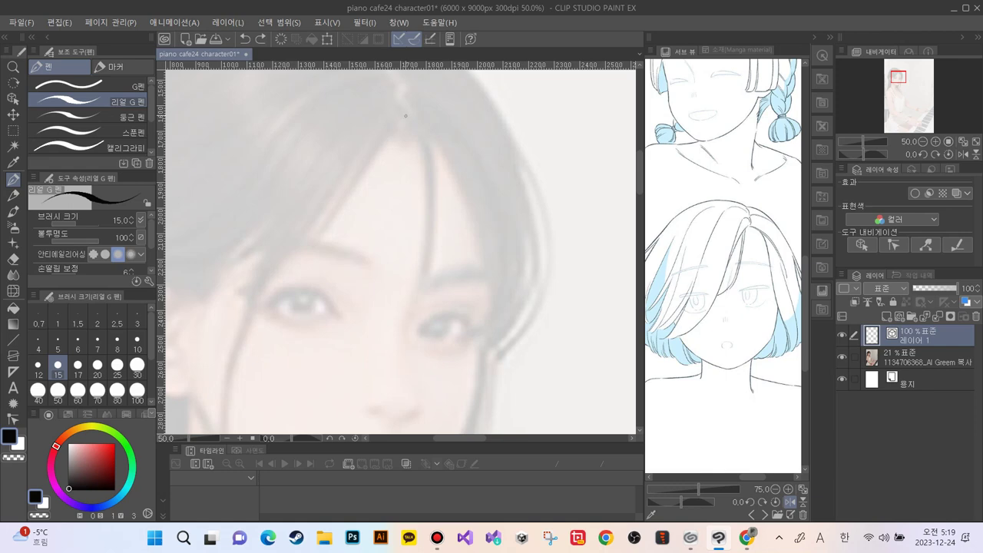
pyautogui.moveTo(398, 112); pyautogui.dragTo(390, 136)
pyautogui.hotkey('ctrl', 'z')
pyautogui.moveTo(402, 119)
pyautogui.mouseDown()
pyautogui.moveTo(362, 208)
pyautogui.moveTo(257, 310)
pyautogui.mouseUp()
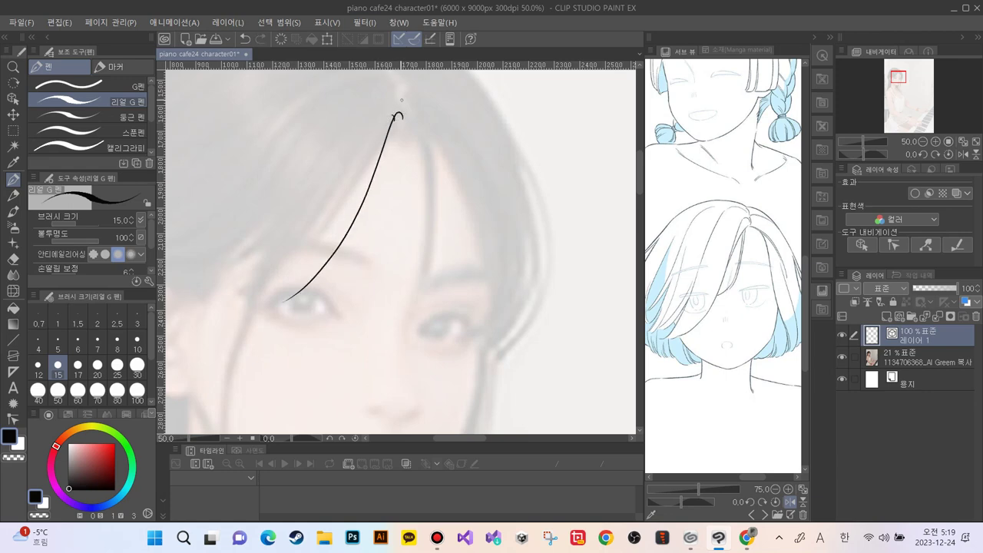
# Try two longer bang lines running outside the first one from the parting to the temple
pyautogui.moveTo(411, 106)
pyautogui.mouseDown()
pyautogui.moveTo(392, 92)
pyautogui.moveTo(372, 110)
pyautogui.moveTo(316, 240)
pyautogui.moveTo(228, 319)
pyautogui.mouseUp()
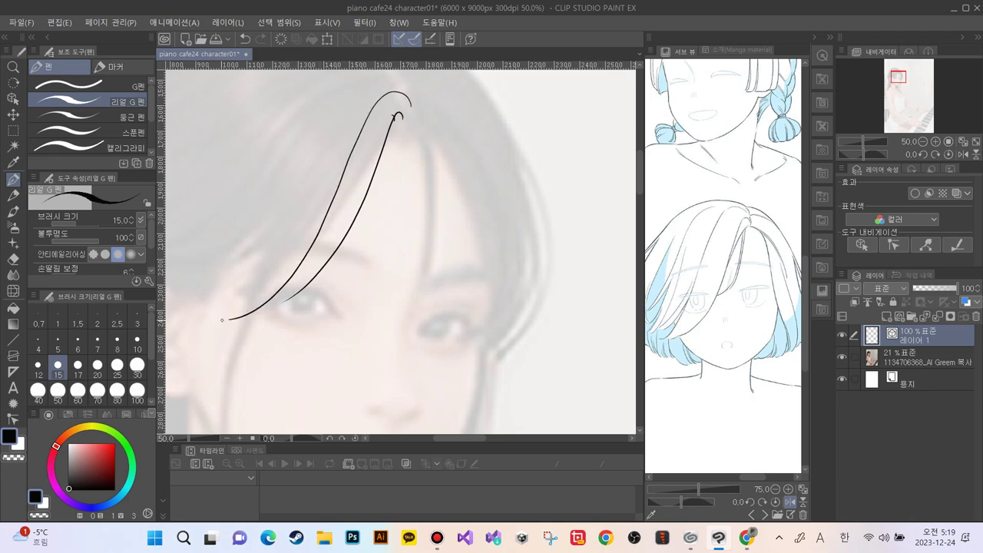
pyautogui.moveTo(376, 89)
pyautogui.mouseDown()
pyautogui.moveTo(264, 298)
pyautogui.moveTo(201, 325)
pyautogui.mouseUp()
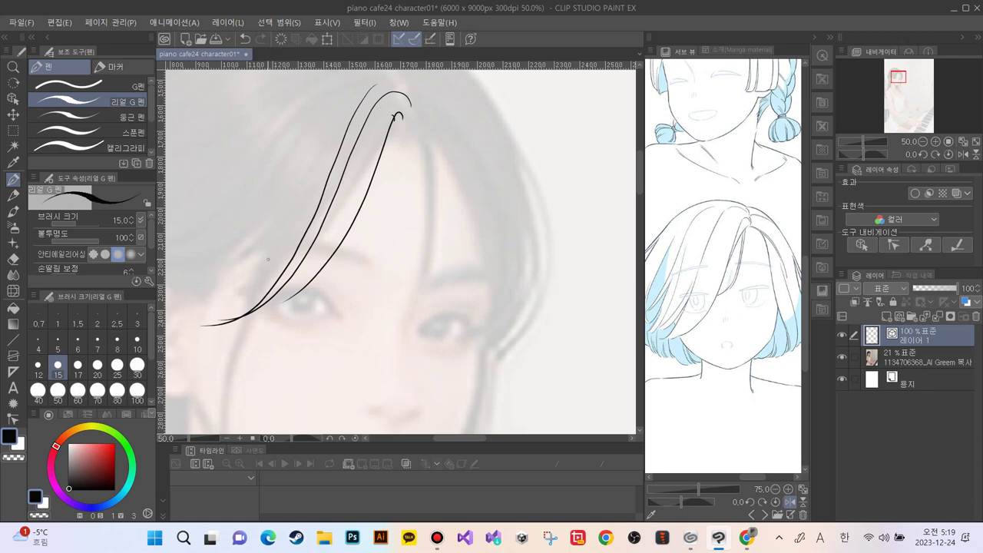
pyautogui.moveTo(250, 228); pyautogui.dragTo(318, 315)
pyautogui.moveTo(252, 177); pyautogui.dragTo(318, 246)
pyautogui.hotkey('ctrl', 'z')
pyautogui.hotkey('ctrl', 'z')
pyautogui.hotkey('ctrl', 'z')
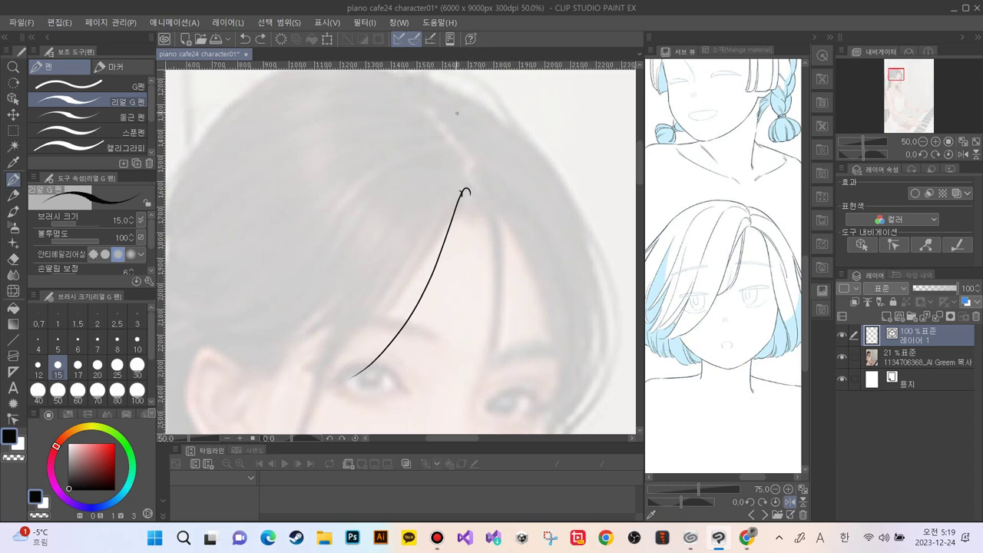
# Try two versions of a single second bang line, arching over the parting and ending beside the eye
pyautogui.moveTo(475, 176)
pyautogui.mouseDown()
pyautogui.moveTo(419, 213)
pyautogui.moveTo(375, 312)
pyautogui.moveTo(335, 360)
pyautogui.moveTo(305, 376)
pyautogui.mouseUp()
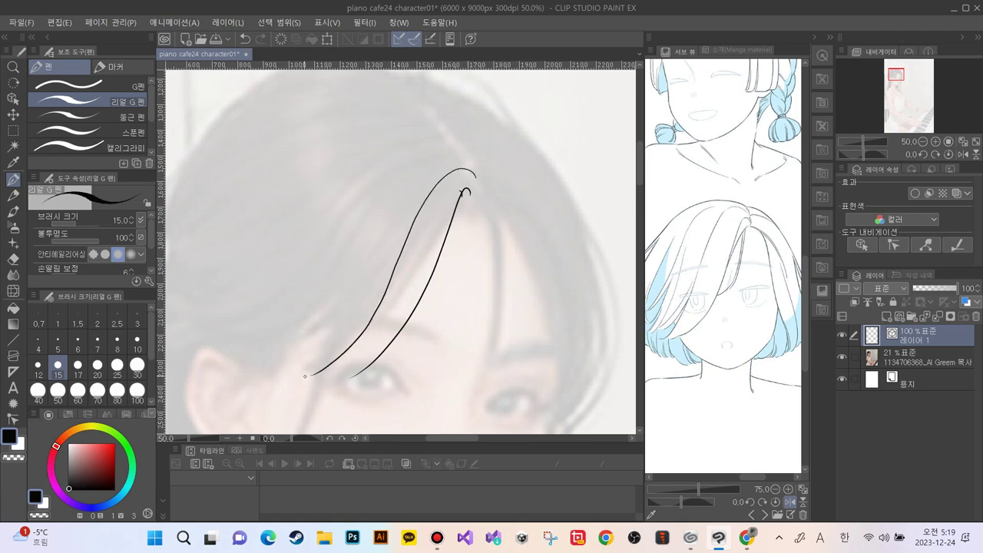
pyautogui.hotkey('ctrl', 'z')
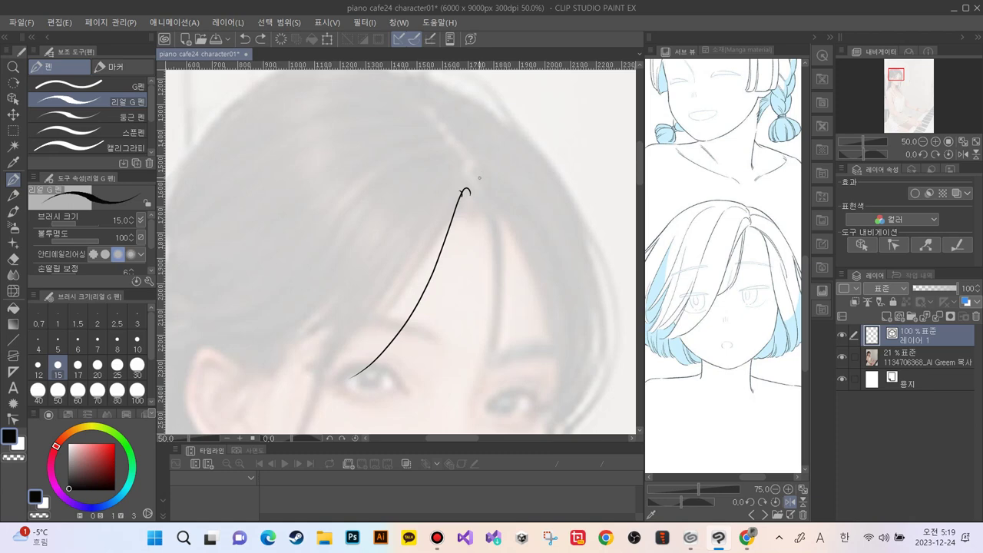
pyautogui.moveTo(473, 176)
pyautogui.mouseDown()
pyautogui.moveTo(437, 202)
pyautogui.moveTo(372, 321)
pyautogui.moveTo(295, 373)
pyautogui.mouseUp()
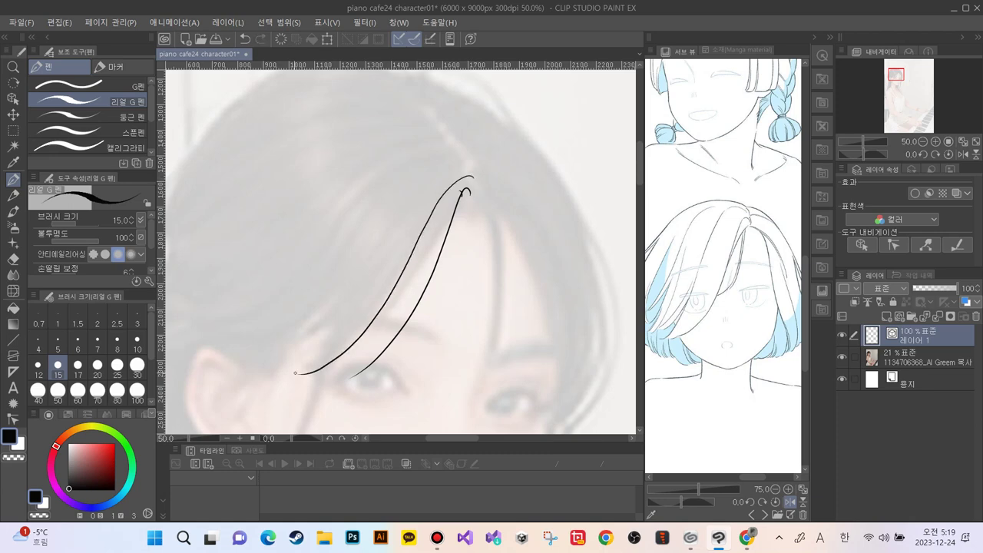
pyautogui.hotkey('ctrl', 'z')
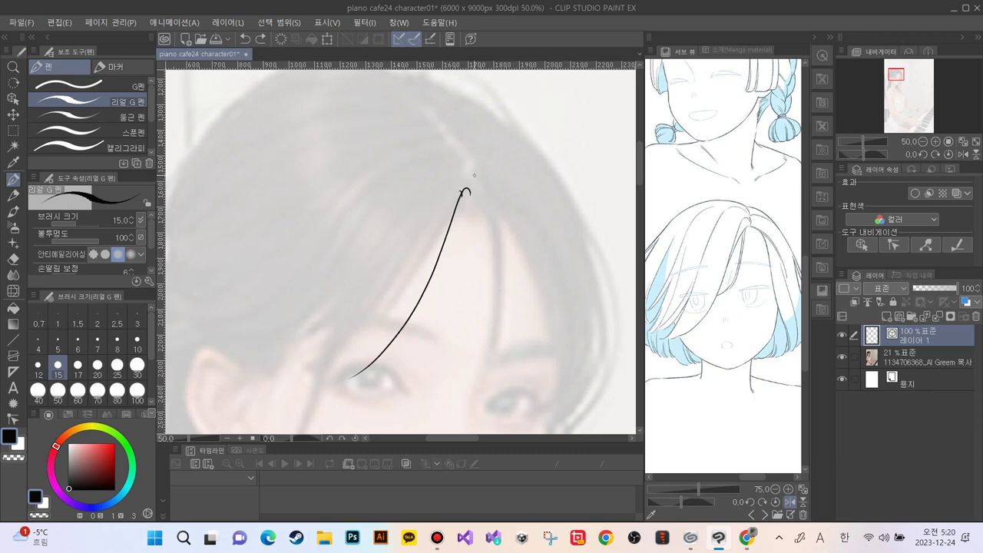
# Ink four more bang strands from the parting, one crossing the inner line toward the eye and the others sweeping toward the ear
pyautogui.moveTo(473, 175)
pyautogui.mouseDown()
pyautogui.moveTo(467, 169)
pyautogui.moveTo(427, 206)
pyautogui.moveTo(367, 303)
pyautogui.moveTo(247, 367)
pyautogui.mouseUp()
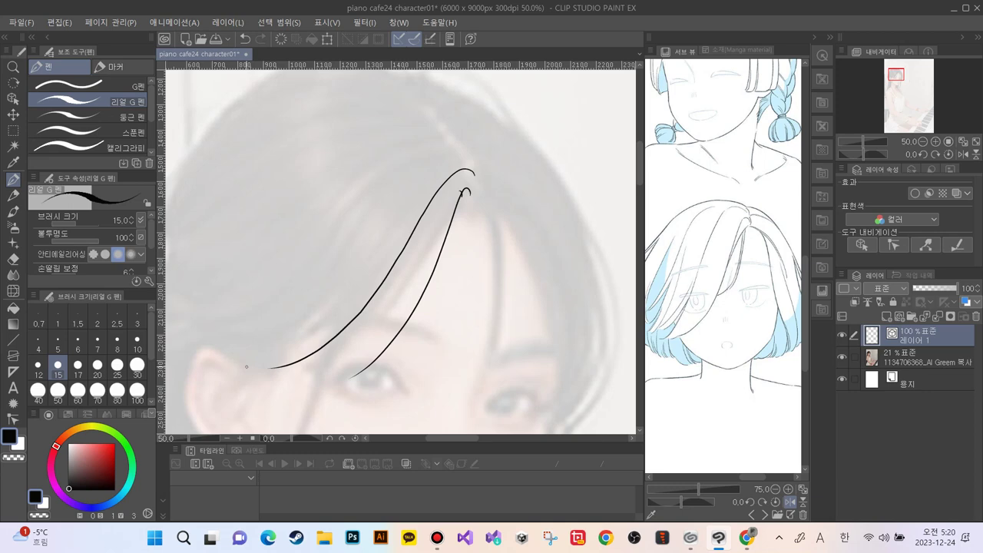
pyautogui.moveTo(305, 283); pyautogui.dragTo(324, 194)
pyautogui.moveTo(465, 80)
pyautogui.mouseDown()
pyautogui.moveTo(409, 244)
pyautogui.moveTo(346, 310)
pyautogui.mouseUp()
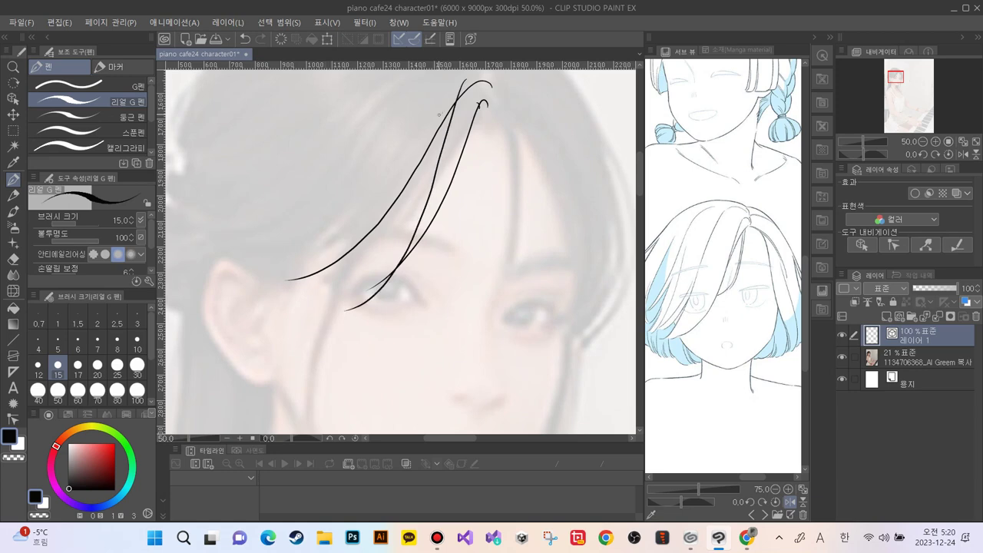
pyautogui.moveTo(478, 77)
pyautogui.mouseDown()
pyautogui.moveTo(432, 156)
pyautogui.moveTo(325, 278)
pyautogui.moveTo(245, 291)
pyautogui.mouseUp()
pyautogui.moveTo(436, 86)
pyautogui.mouseDown()
pyautogui.moveTo(371, 226)
pyautogui.moveTo(258, 304)
pyautogui.mouseUp()
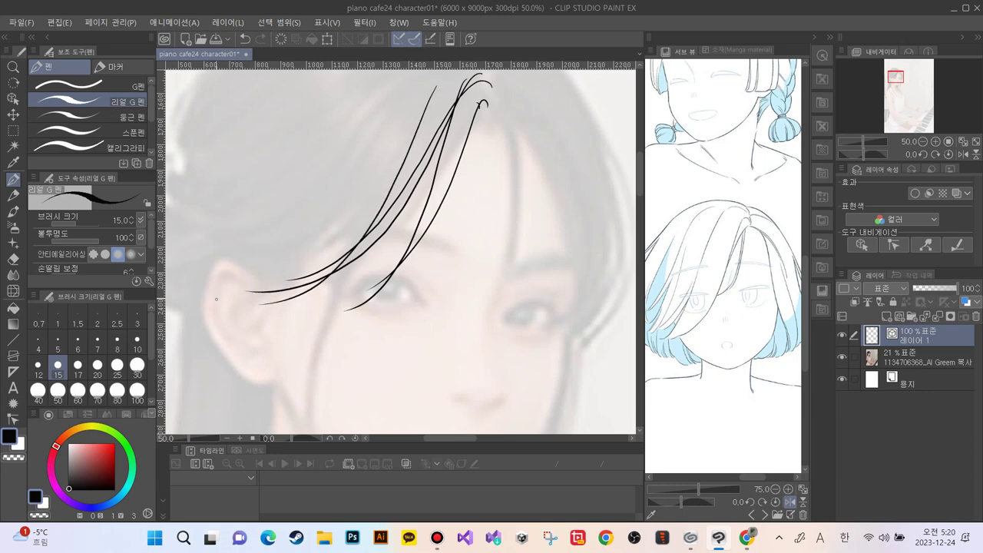
# Ink a long strand from the parting toward the ear and the crown outline from the parting down the back of the head
pyautogui.moveTo(289, 198)
pyautogui.mouseDown()
pyautogui.moveTo(361, 247)
pyautogui.moveTo(313, 329)
pyautogui.mouseUp()
pyautogui.moveTo(507, 194)
pyautogui.mouseDown()
pyautogui.moveTo(484, 183)
pyautogui.moveTo(430, 215)
pyautogui.moveTo(318, 315)
pyautogui.mouseUp()
pyautogui.moveTo(507, 189)
pyautogui.mouseDown()
pyautogui.moveTo(471, 138)
pyautogui.moveTo(422, 106)
pyautogui.moveTo(326, 110)
pyautogui.moveTo(279, 135)
pyautogui.moveTo(198, 267)
pyautogui.mouseUp()
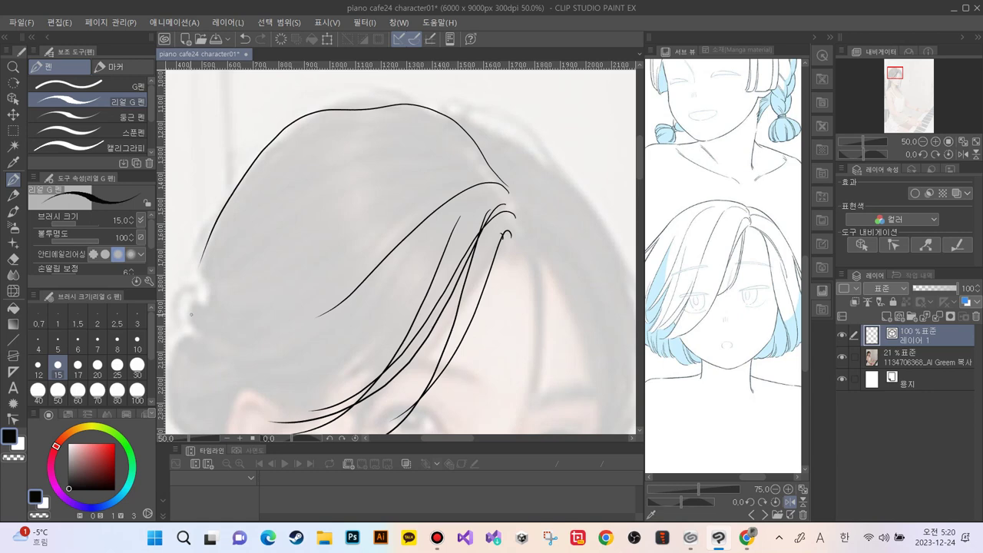
pyautogui.hotkey('ctrl', 'z')
pyautogui.moveTo(500, 171)
pyautogui.mouseDown()
pyautogui.moveTo(444, 112)
pyautogui.moveTo(276, 143)
pyautogui.moveTo(240, 193)
pyautogui.mouseUp()
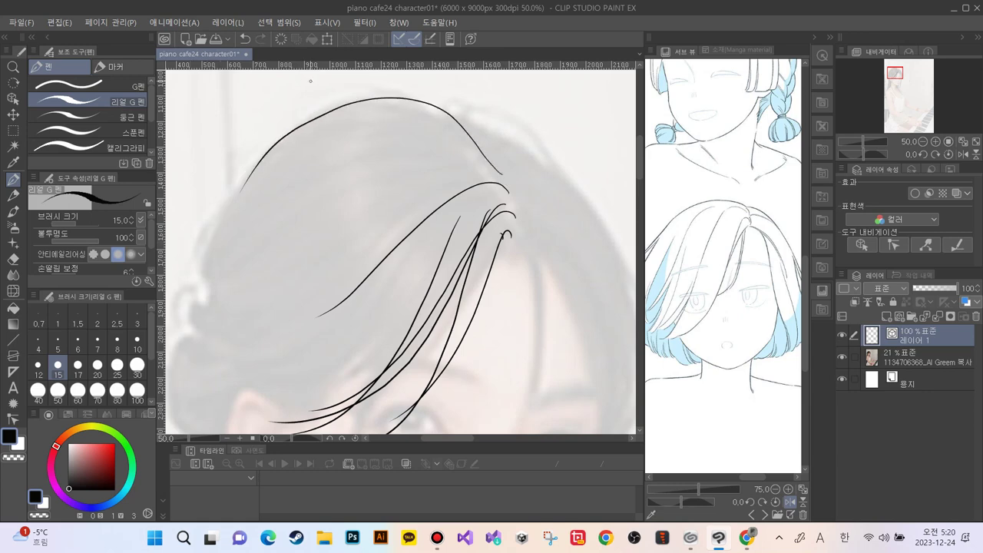
pyautogui.moveTo(402, 104)
pyautogui.mouseDown()
pyautogui.moveTo(318, 107)
pyautogui.moveTo(205, 274)
pyautogui.mouseUp()
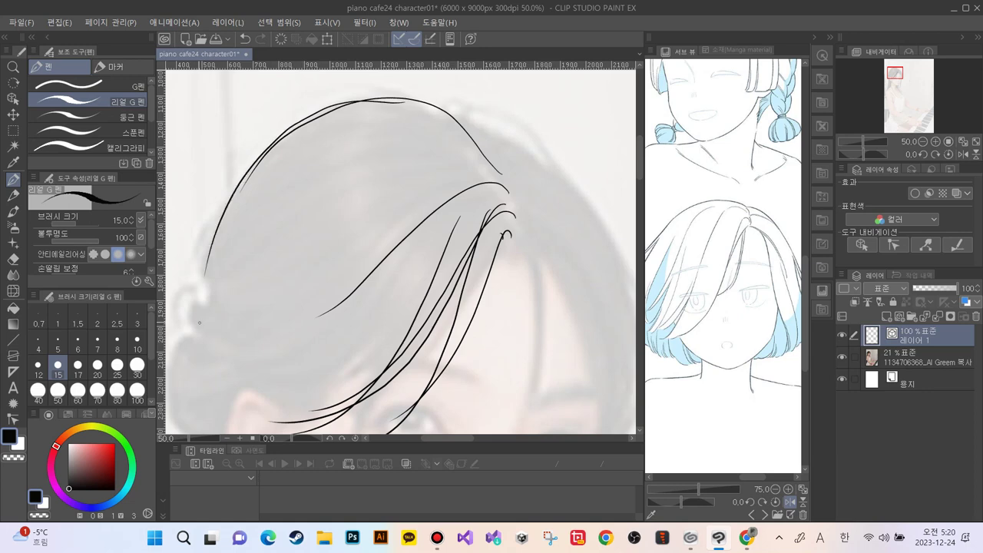
# Extend the hair outline down the back of the head in overlapping strokes, with a curved strand sweeping in behind the ear
pyautogui.moveTo(200, 323); pyautogui.dragTo(203, 320)
pyautogui.moveTo(329, 245); pyautogui.dragTo(327, 244)
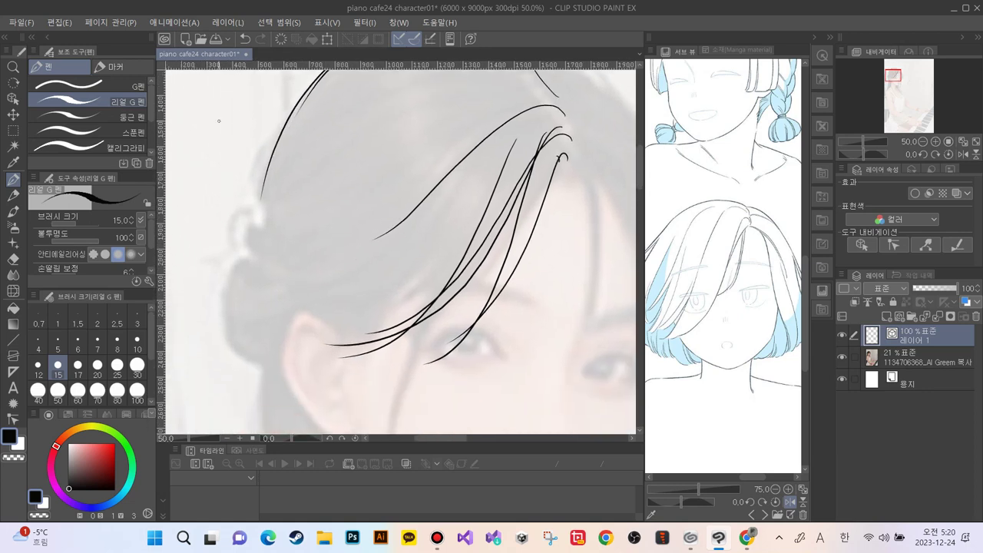
pyautogui.moveTo(295, 121); pyautogui.dragTo(234, 256)
pyautogui.moveTo(265, 177); pyautogui.dragTo(232, 250)
pyautogui.moveTo(265, 172)
pyautogui.mouseDown()
pyautogui.moveTo(249, 206)
pyautogui.moveTo(223, 367)
pyautogui.mouseUp()
pyautogui.moveTo(234, 278); pyautogui.dragTo(223, 375)
pyautogui.moveTo(238, 266); pyautogui.dragTo(274, 379)
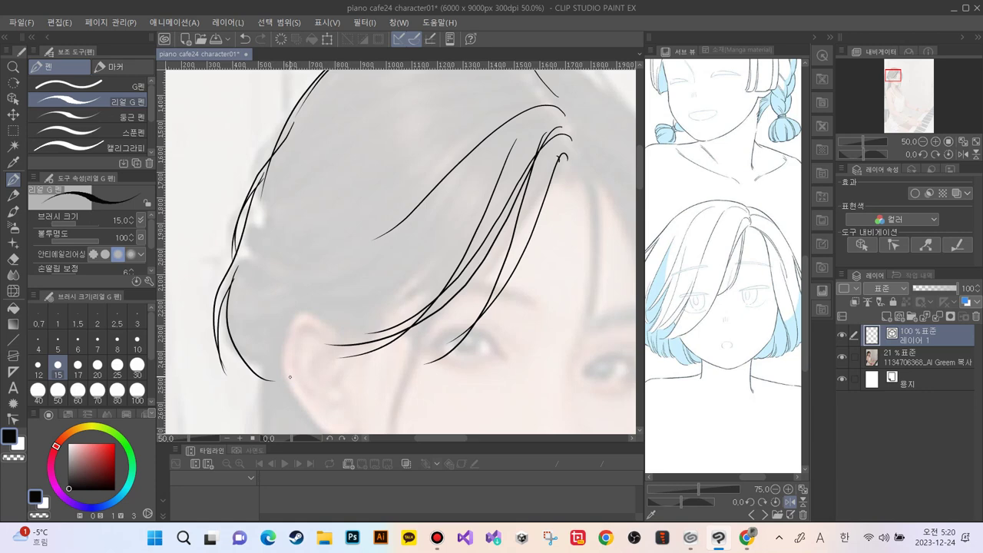
# Ink two long strands sweeping from the bangs to above and behind the ear, and a short hook at the parting
pyautogui.moveTo(524, 153)
pyautogui.mouseDown()
pyautogui.moveTo(367, 330)
pyautogui.moveTo(294, 331)
pyautogui.mouseUp()
pyautogui.moveTo(506, 137)
pyautogui.mouseDown()
pyautogui.moveTo(388, 271)
pyautogui.moveTo(314, 319)
pyautogui.moveTo(247, 297)
pyautogui.mouseUp()
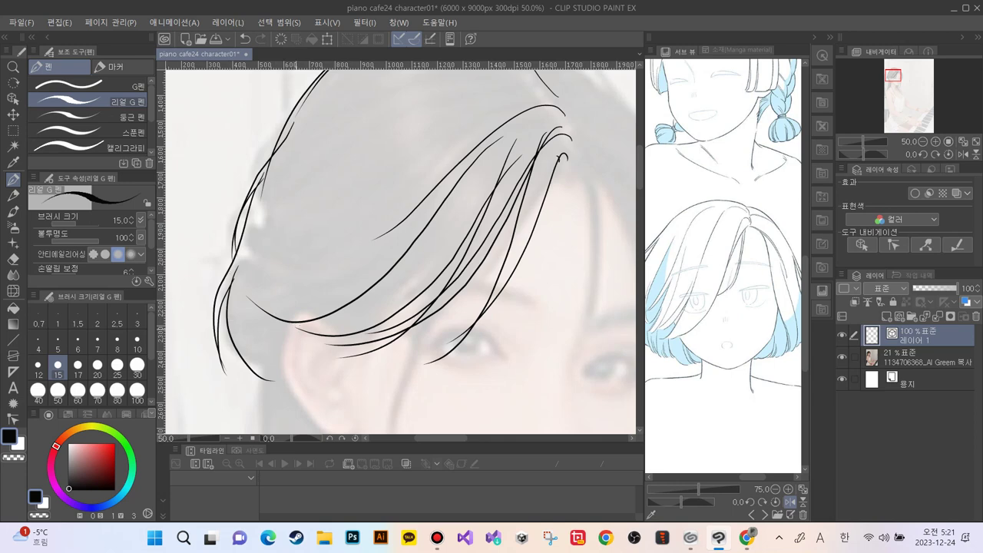
pyautogui.moveTo(531, 200)
pyautogui.mouseDown()
pyautogui.moveTo(452, 222)
pyautogui.moveTo(339, 231)
pyautogui.mouseUp()
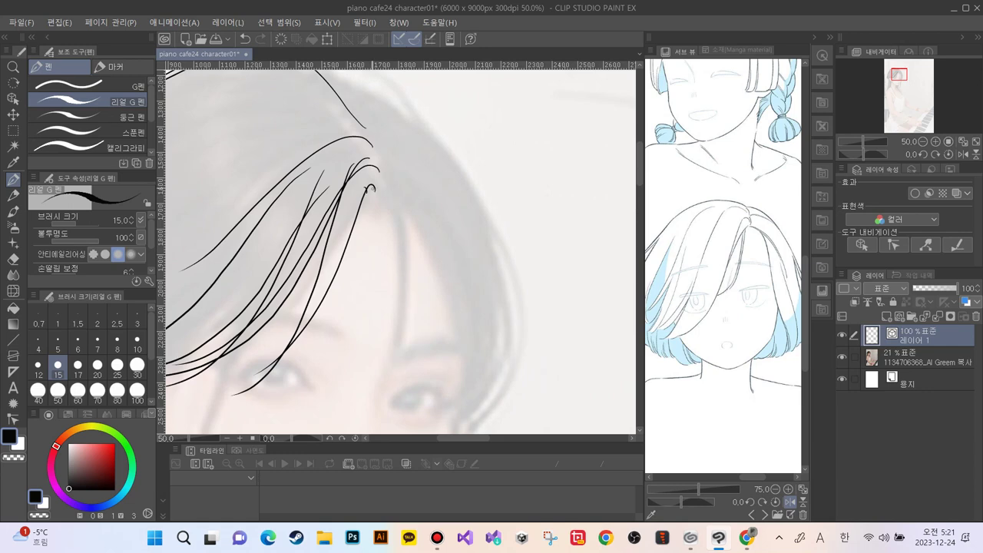
pyautogui.moveTo(358, 183); pyautogui.dragTo(380, 178)
pyautogui.moveTo(388, 197)
pyautogui.mouseDown()
pyautogui.moveTo(402, 210)
pyautogui.moveTo(415, 335)
pyautogui.mouseUp()
pyautogui.moveTo(391, 189)
pyautogui.mouseDown()
pyautogui.moveTo(415, 219)
pyautogui.moveTo(415, 341)
pyautogui.mouseUp()
pyautogui.hotkey('ctrl', 'z')
pyautogui.hotkey('ctrl', 'z')
# Ink a short curved forehead lock with two strokes and two longer strands from the parting down to the far temple
pyautogui.moveTo(388, 195)
pyautogui.mouseDown()
pyautogui.moveTo(401, 207)
pyautogui.moveTo(411, 323)
pyautogui.mouseUp()
pyautogui.moveTo(391, 185)
pyautogui.mouseDown()
pyautogui.moveTo(410, 209)
pyautogui.moveTo(417, 282)
pyautogui.moveTo(399, 329)
pyautogui.mouseUp()
pyautogui.moveTo(389, 199)
pyautogui.mouseDown()
pyautogui.moveTo(441, 244)
pyautogui.moveTo(480, 374)
pyautogui.mouseUp()
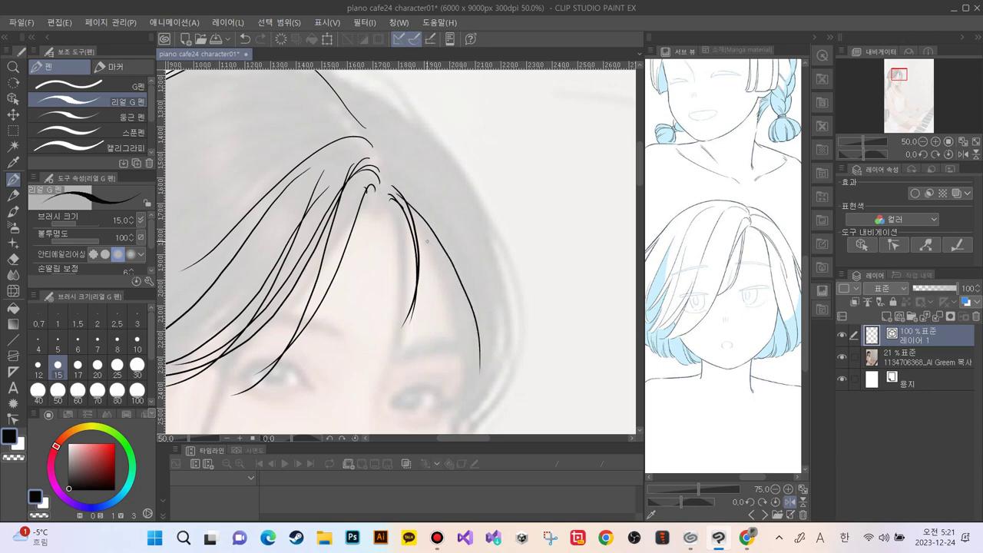
pyautogui.moveTo(400, 201)
pyautogui.mouseDown()
pyautogui.moveTo(495, 361)
pyautogui.moveTo(497, 384)
pyautogui.mouseUp()
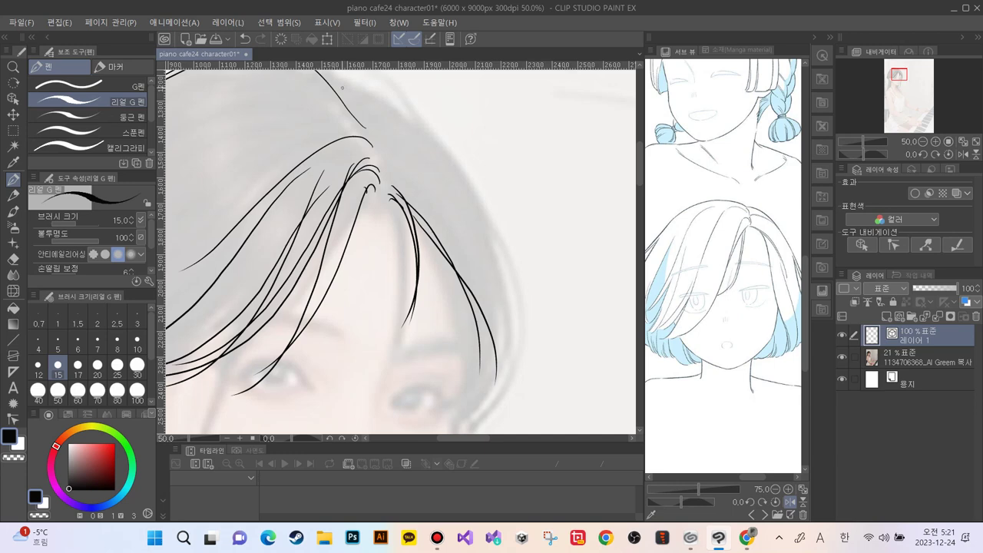
# Ink the outer hair outline on the far side of the head with three overlapping strokes from the crown to eye level
pyautogui.moveTo(341, 90)
pyautogui.mouseDown()
pyautogui.moveTo(392, 102)
pyautogui.moveTo(463, 184)
pyautogui.moveTo(530, 335)
pyautogui.mouseUp()
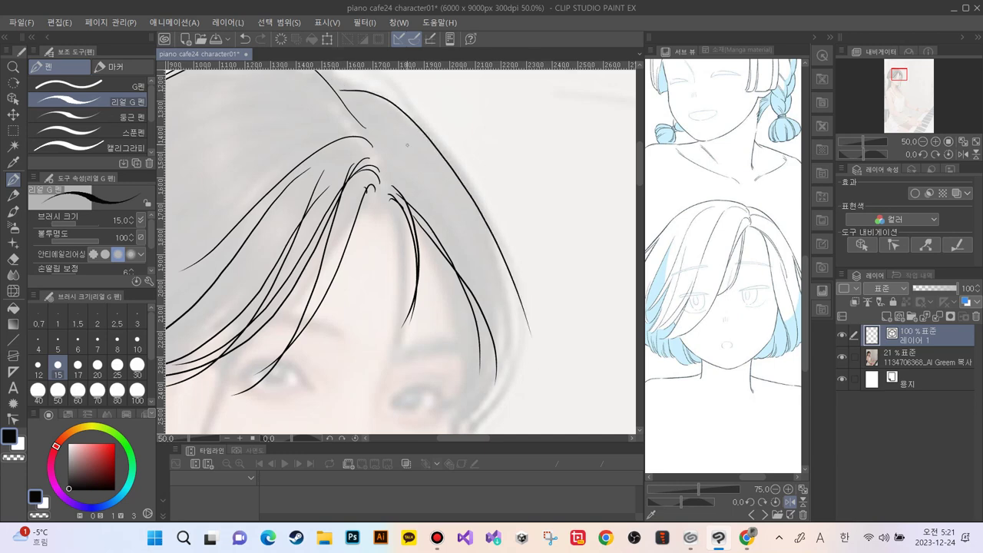
pyautogui.moveTo(399, 120)
pyautogui.mouseDown()
pyautogui.moveTo(485, 204)
pyautogui.moveTo(552, 386)
pyautogui.mouseUp()
pyautogui.moveTo(450, 190)
pyautogui.mouseDown()
pyautogui.moveTo(543, 318)
pyautogui.moveTo(550, 383)
pyautogui.mouseUp()
pyautogui.hotkey('ctrl', 'z')
pyautogui.moveTo(440, 167)
pyautogui.mouseDown()
pyautogui.moveTo(460, 186)
pyautogui.moveTo(551, 403)
pyautogui.mouseUp()
pyautogui.hotkey('ctrl', 'z')
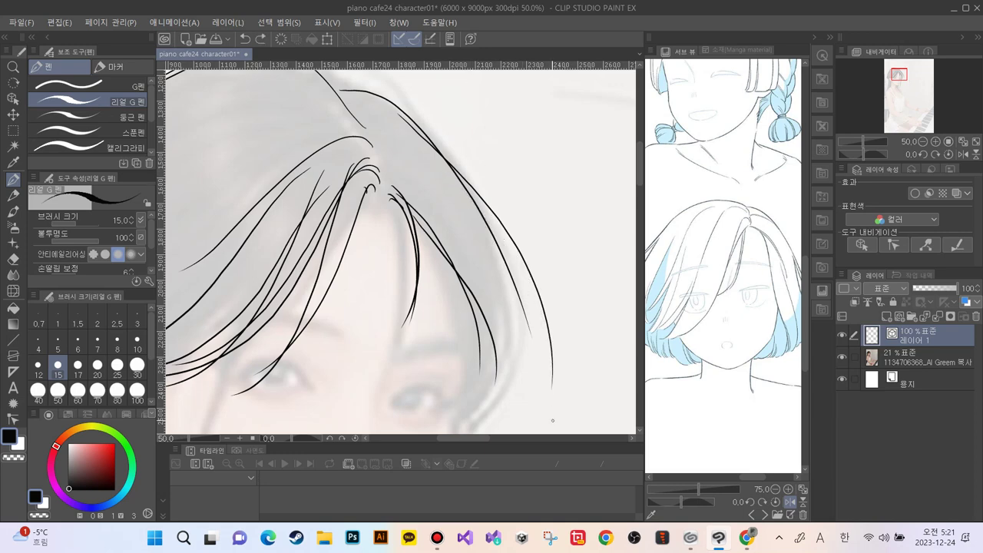
pyautogui.moveTo(448, 175)
pyautogui.mouseDown()
pyautogui.moveTo(494, 230)
pyautogui.moveTo(542, 331)
pyautogui.moveTo(552, 398)
pyautogui.mouseUp()
# Ink two short strokes across the top of the parting to round out the crown on the far side
pyautogui.moveTo(389, 242); pyautogui.dragTo(450, 368)
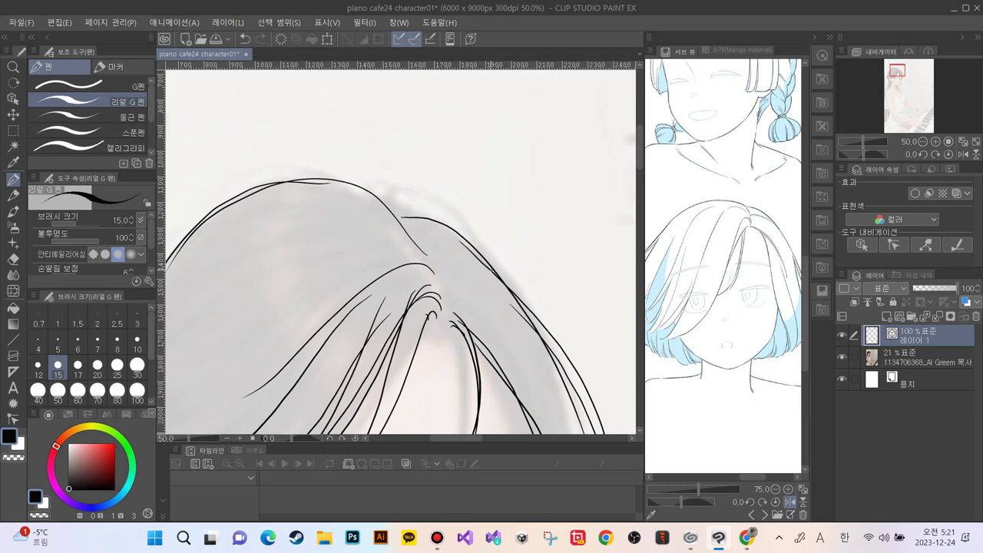
pyautogui.moveTo(501, 278)
pyautogui.mouseDown()
pyautogui.moveTo(419, 192)
pyautogui.moveTo(365, 194)
pyautogui.mouseUp()
pyautogui.hotkey('ctrl', 'z')
pyautogui.moveTo(486, 263)
pyautogui.mouseDown()
pyautogui.moveTo(452, 219)
pyautogui.moveTo(376, 203)
pyautogui.mouseUp()
pyautogui.moveTo(435, 215)
pyautogui.mouseDown()
pyautogui.moveTo(415, 204)
pyautogui.moveTo(343, 201)
pyautogui.mouseUp()
# Ink four curved strands inside the far-side hair outline, the inner ones curling in beside the far eye
pyautogui.moveTo(357, 415); pyautogui.dragTo(321, 226)
pyautogui.moveTo(343, 308); pyautogui.dragTo(359, 273)
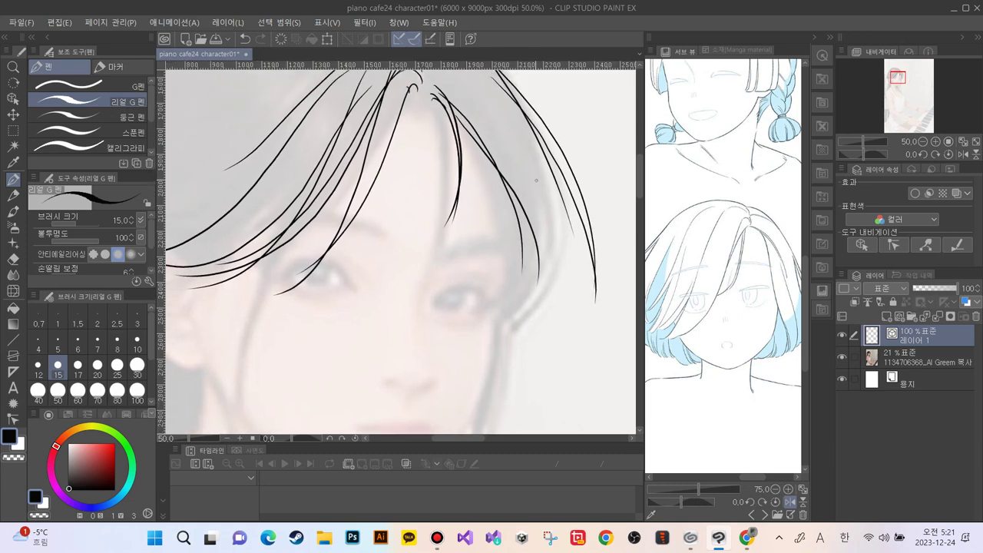
pyautogui.moveTo(530, 142); pyautogui.dragTo(583, 290)
pyautogui.moveTo(544, 168); pyautogui.dragTo(564, 307)
pyautogui.moveTo(552, 210); pyautogui.dragTo(539, 321)
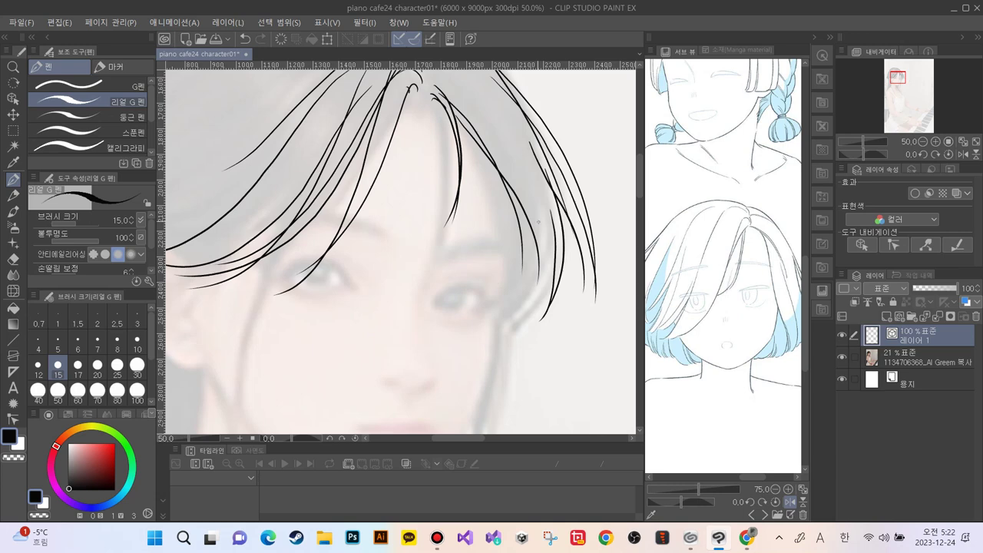
pyautogui.moveTo(547, 193)
pyautogui.mouseDown()
pyautogui.moveTo(551, 235)
pyautogui.moveTo(527, 317)
pyautogui.moveTo(496, 341)
pyautogui.mouseUp()
pyautogui.moveTo(475, 131); pyautogui.dragTo(505, 246)
pyautogui.hotkey('ctrl', 'z')
# Ink three long strands sweeping from the crown to the back of the head and one curling in beside the far eye
pyautogui.moveTo(307, 230)
pyautogui.mouseDown()
pyautogui.moveTo(349, 178)
pyautogui.moveTo(371, 267)
pyautogui.mouseUp()
pyautogui.moveTo(371, 368); pyautogui.dragTo(440, 438)
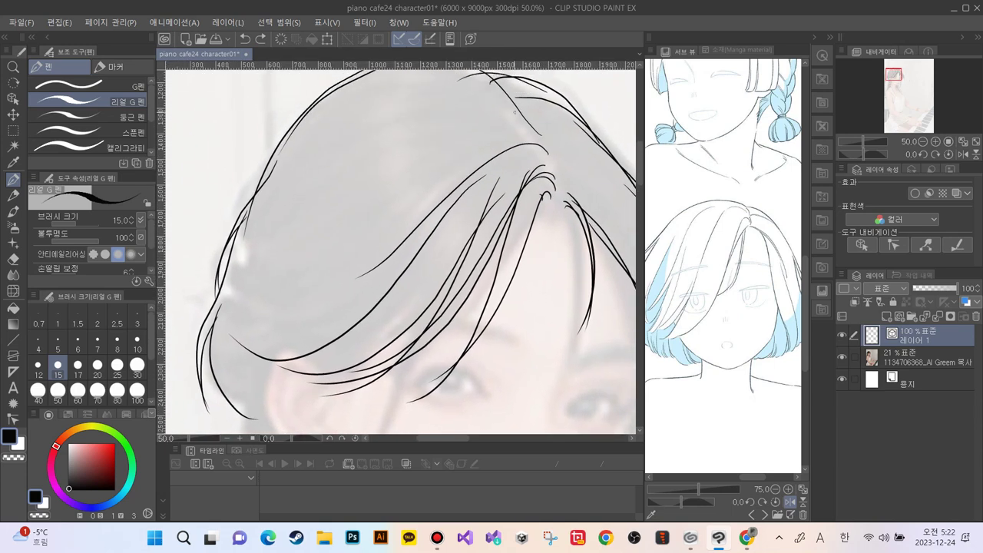
pyautogui.moveTo(525, 115)
pyautogui.mouseDown()
pyautogui.moveTo(421, 162)
pyautogui.moveTo(266, 312)
pyautogui.moveTo(251, 311)
pyautogui.mouseUp()
pyautogui.moveTo(490, 65)
pyautogui.mouseDown()
pyautogui.moveTo(244, 311)
pyautogui.moveTo(227, 311)
pyautogui.mouseUp()
pyautogui.moveTo(421, 102)
pyautogui.mouseDown()
pyautogui.moveTo(400, 113)
pyautogui.moveTo(230, 293)
pyautogui.mouseUp()
pyautogui.moveTo(315, 379); pyautogui.dragTo(230, 238)
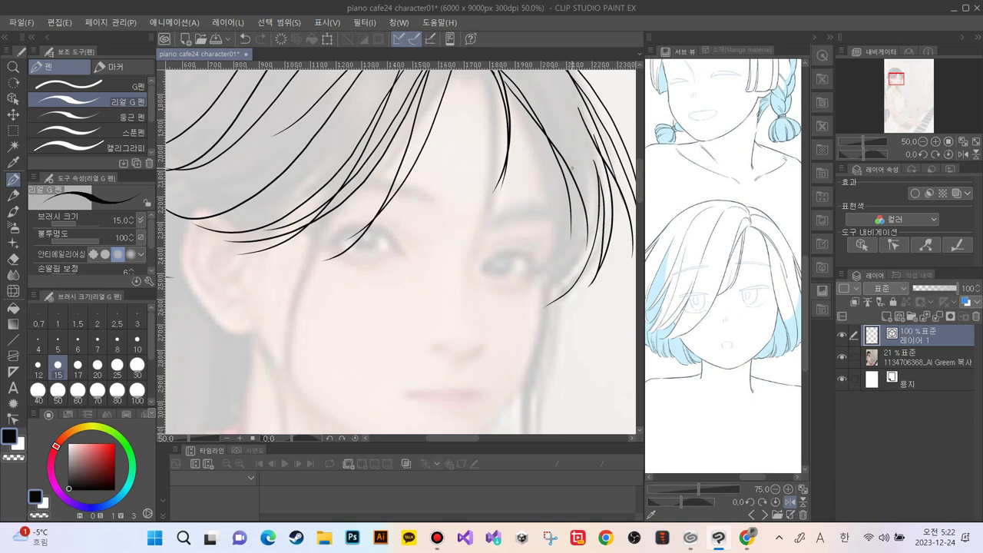
pyautogui.moveTo(570, 158)
pyautogui.mouseDown()
pyautogui.moveTo(580, 227)
pyautogui.moveTo(569, 281)
pyautogui.moveTo(540, 306)
pyautogui.mouseUp()
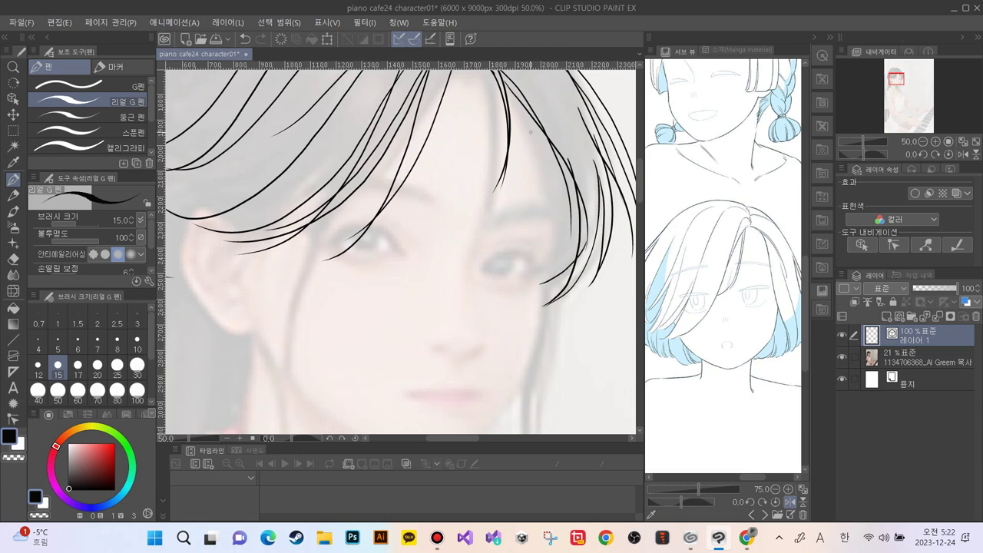
pyautogui.moveTo(540, 126)
pyautogui.mouseDown()
pyautogui.moveTo(556, 228)
pyautogui.moveTo(532, 356)
pyautogui.moveTo(496, 419)
pyautogui.mouseUp()
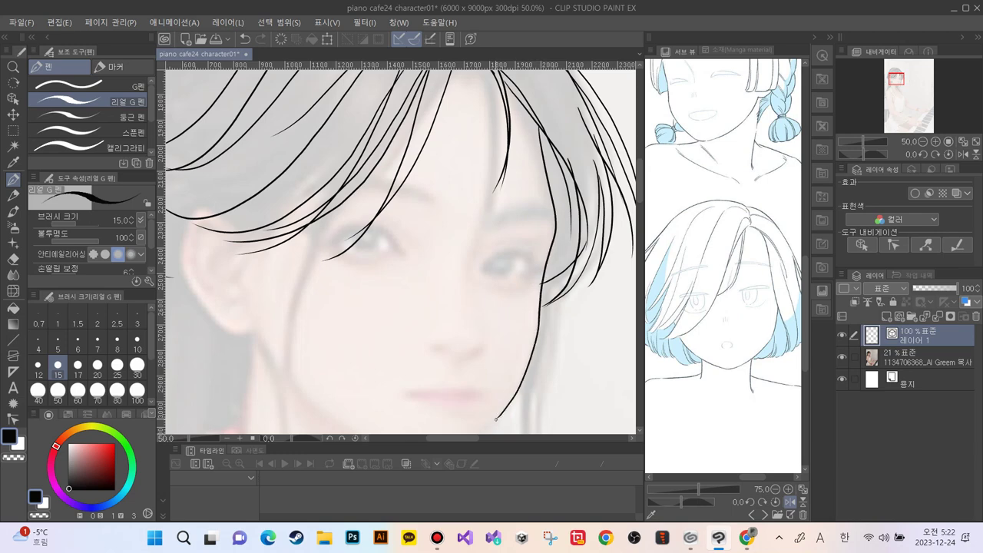
pyautogui.moveTo(348, 345); pyautogui.dragTo(361, 246)
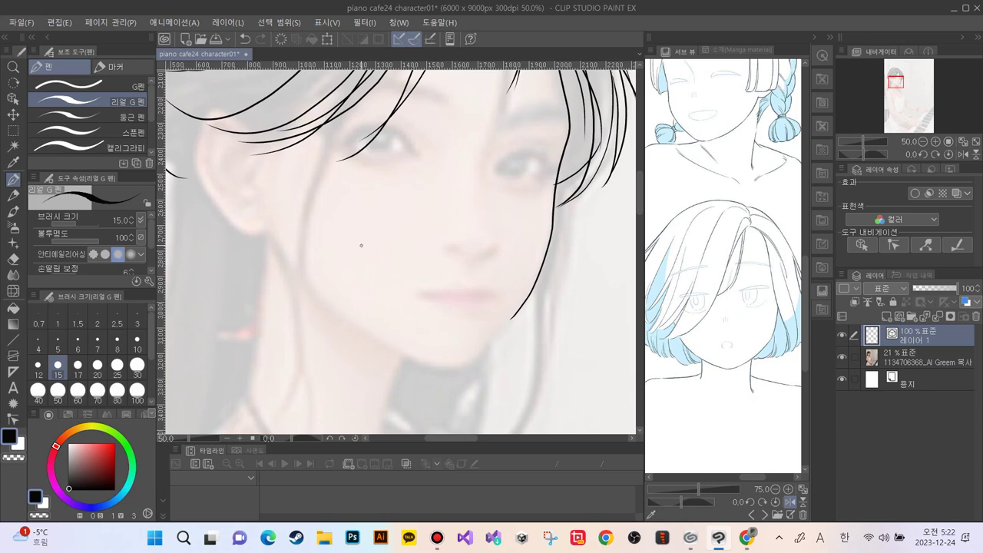
pyautogui.hotkey('ctrl', 'z')
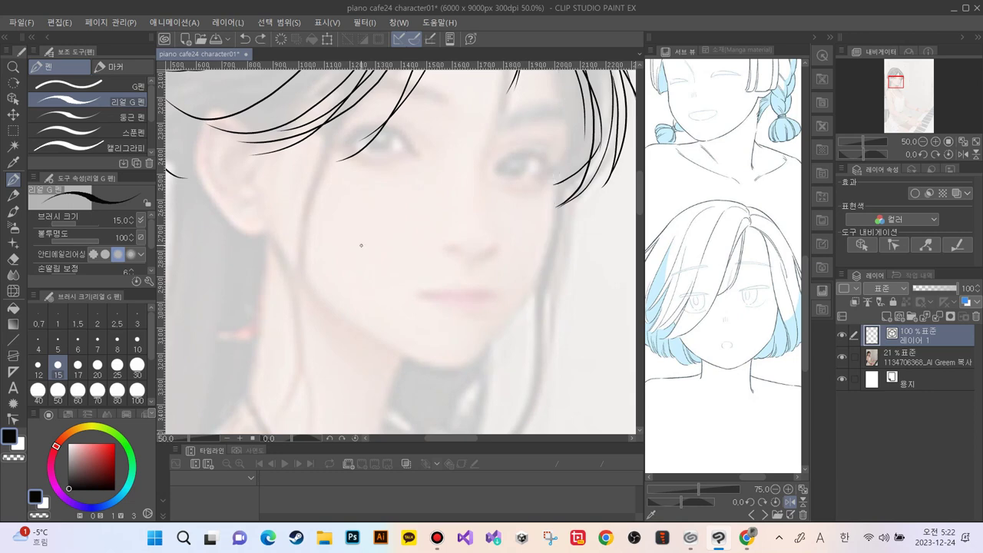
pyautogui.moveTo(364, 232); pyautogui.dragTo(362, 308)
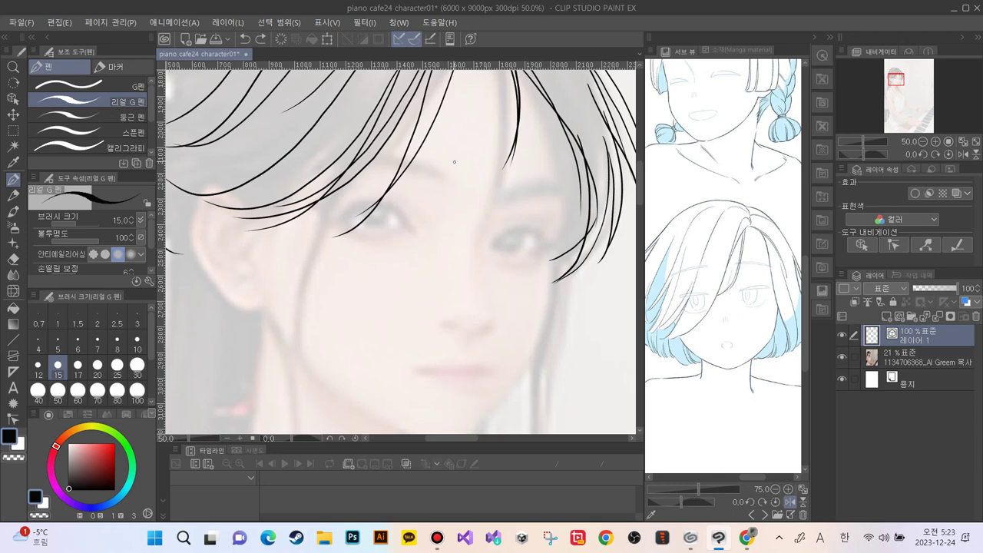
pyautogui.moveTo(530, 75)
pyautogui.mouseDown()
pyautogui.moveTo(554, 167)
pyautogui.moveTo(553, 234)
pyautogui.mouseUp()
pyautogui.hotkey('ctrl', 'z')
pyautogui.moveTo(536, 73)
pyautogui.mouseDown()
pyautogui.moveTo(561, 209)
pyautogui.moveTo(545, 317)
pyautogui.moveTo(517, 373)
pyautogui.moveTo(470, 428)
pyautogui.mouseUp()
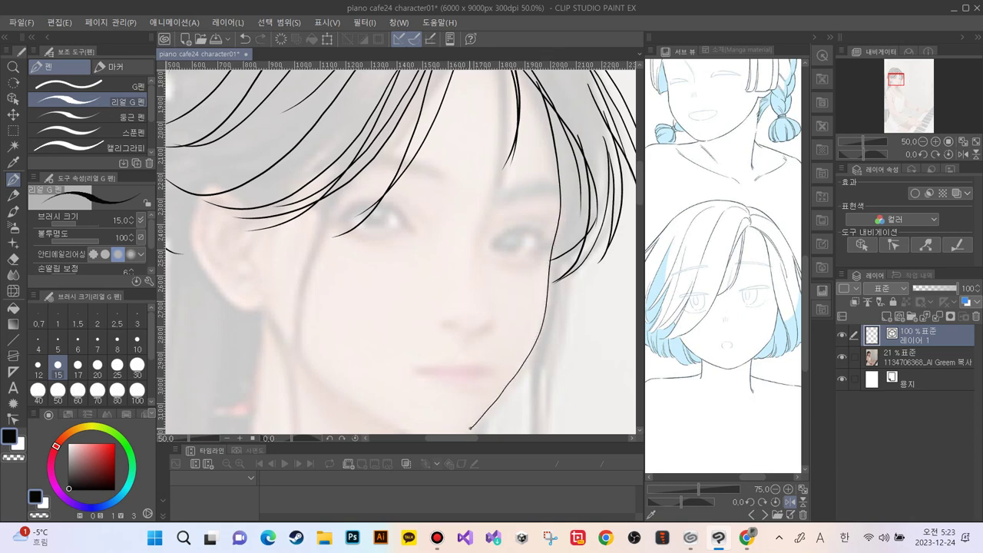
pyautogui.hotkey('ctrl', 'z')
# Ink the face contour in one stroke from the far temple around the chin and along the near jaw
pyautogui.hotkey('ctrl', '-')
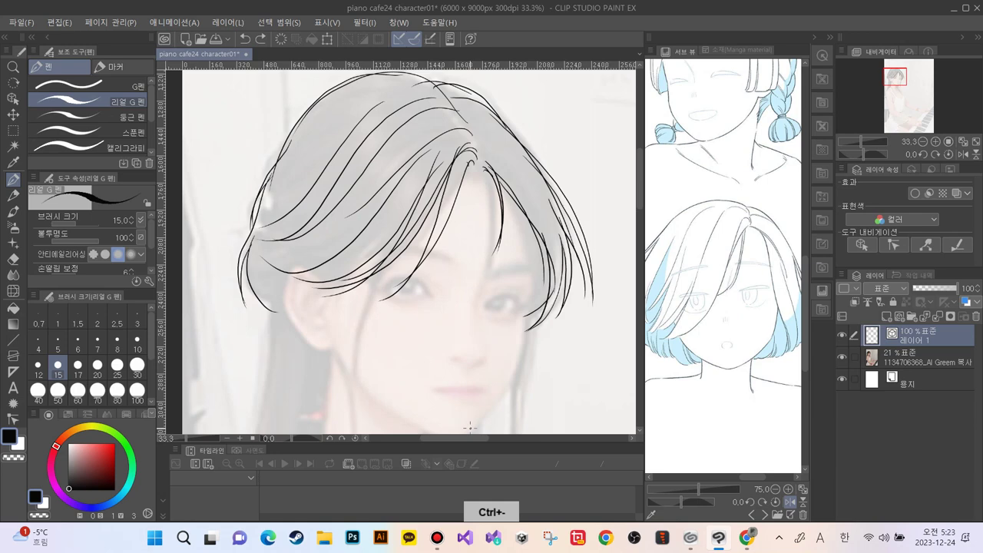
pyautogui.scroll(-5, 326, 244)
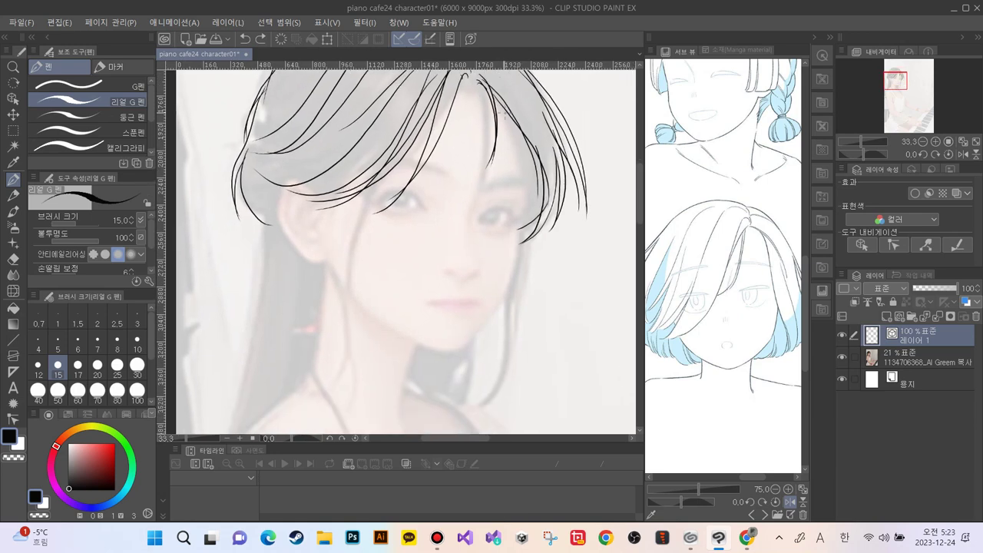
pyautogui.moveTo(510, 107)
pyautogui.mouseDown()
pyautogui.moveTo(525, 181)
pyautogui.moveTo(517, 262)
pyautogui.moveTo(478, 335)
pyautogui.moveTo(459, 356)
pyautogui.moveTo(430, 355)
pyautogui.moveTo(354, 303)
pyautogui.mouseUp()
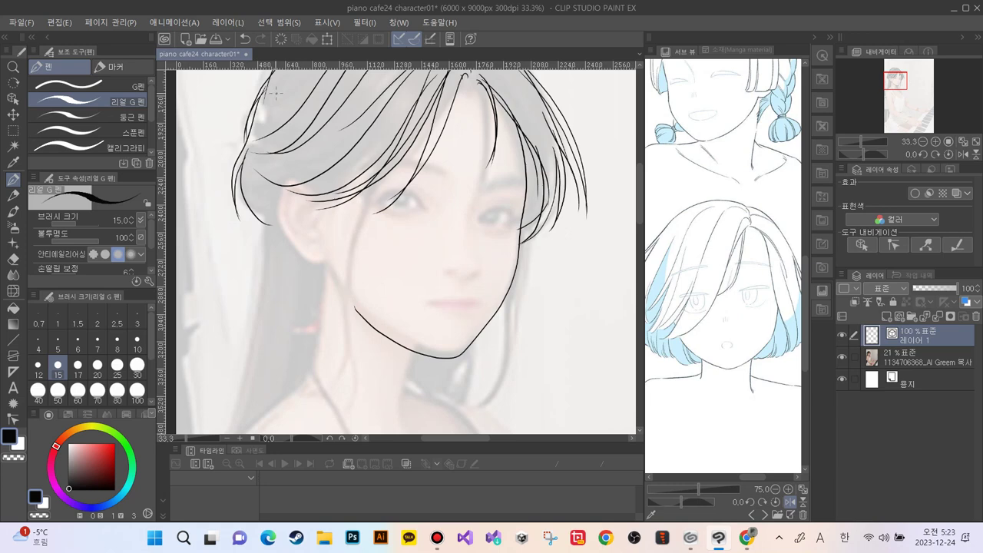
# Ink the ear's outer outline down to the lobe and the curved inner fold
pyautogui.moveTo(352, 163)
pyautogui.mouseDown()
pyautogui.moveTo(337, 181)
pyautogui.moveTo(255, 187)
pyautogui.moveTo(310, 264)
pyautogui.moveTo(328, 266)
pyautogui.mouseUp()
pyautogui.hotkey('ctrl', 'z')
pyautogui.moveTo(279, 193)
pyautogui.mouseDown()
pyautogui.moveTo(301, 255)
pyautogui.moveTo(327, 262)
pyautogui.mouseUp()
pyautogui.moveTo(304, 199)
pyautogui.mouseDown()
pyautogui.moveTo(292, 219)
pyautogui.moveTo(311, 235)
pyautogui.mouseUp()
pyautogui.hotkey('ctrl', 'z')
pyautogui.hotkey('ctrl', 'z')
pyautogui.moveTo(309, 206)
pyautogui.mouseDown()
pyautogui.moveTo(316, 235)
pyautogui.moveTo(312, 226)
pyautogui.mouseUp()
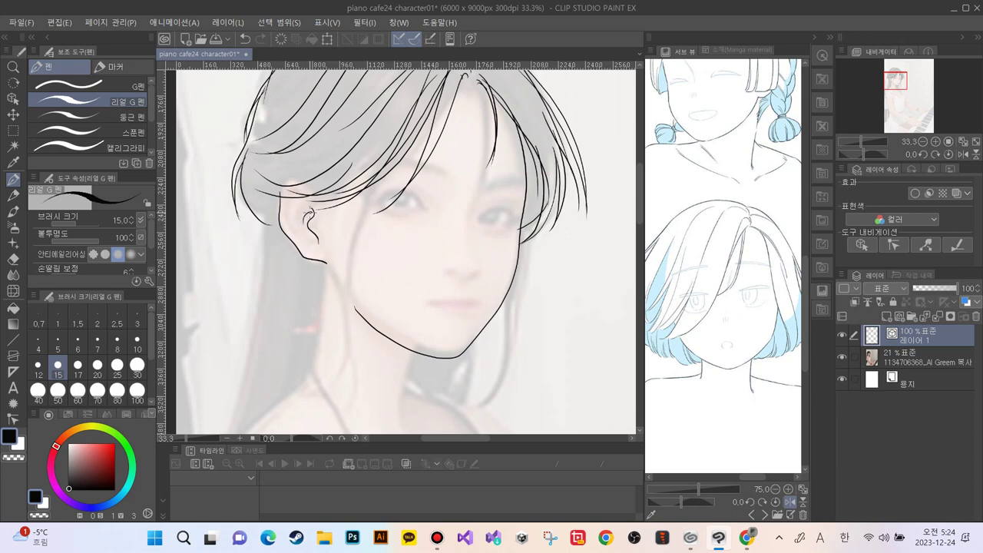
# Finish the earlobe and ink the front and back neck lines below the chin and the ear
pyautogui.moveTo(318, 260); pyautogui.dragTo(326, 264)
pyautogui.moveTo(425, 344); pyautogui.dragTo(404, 411)
pyautogui.moveTo(320, 260); pyautogui.dragTo(303, 356)
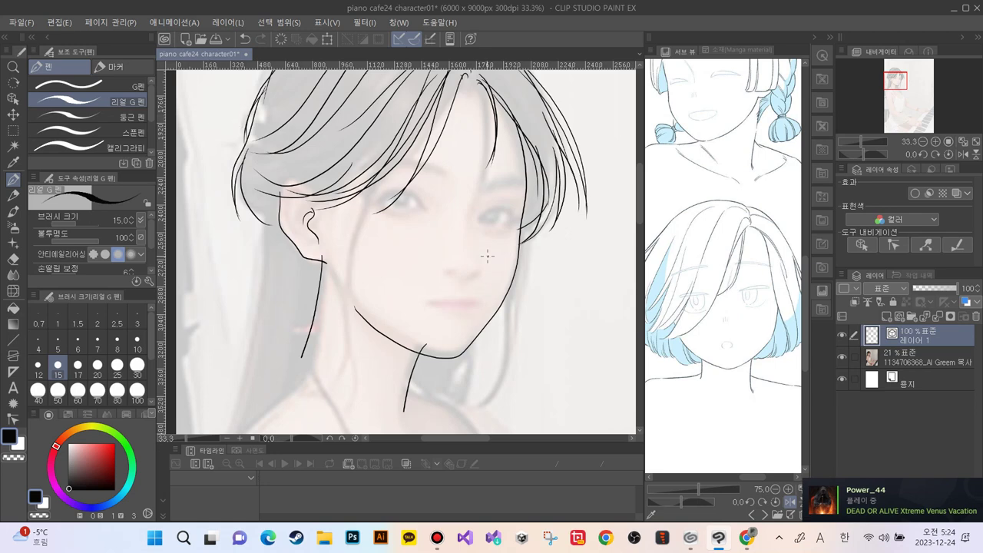
# Ink a loose lock of hair hanging beside the far jaw with three thin strokes tapering below the chin
pyautogui.moveTo(508, 261); pyautogui.dragTo(522, 378)
pyautogui.moveTo(494, 281)
pyautogui.mouseDown()
pyautogui.moveTo(500, 335)
pyautogui.moveTo(522, 401)
pyautogui.mouseUp()
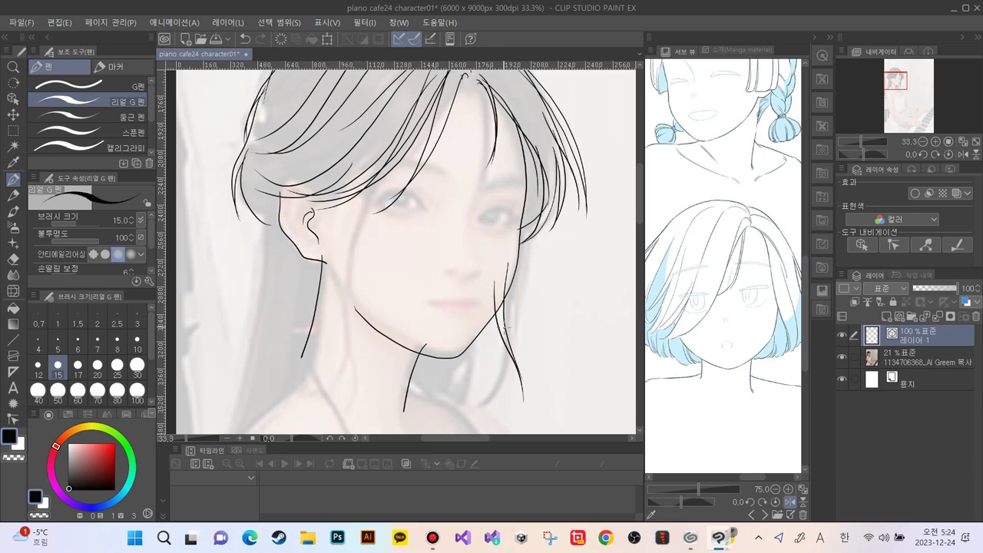
pyautogui.moveTo(514, 360); pyautogui.dragTo(523, 413)
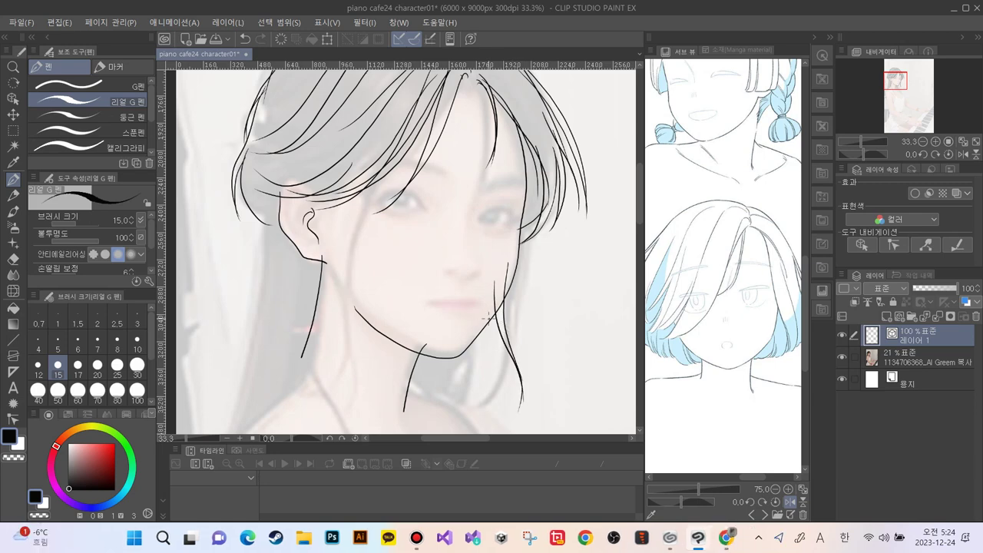
pyautogui.moveTo(485, 301)
pyautogui.mouseDown()
pyautogui.moveTo(486, 337)
pyautogui.moveTo(479, 313)
pyautogui.moveTo(485, 394)
pyautogui.mouseUp()
pyautogui.moveTo(482, 311); pyautogui.dragTo(487, 326)
pyautogui.hotkey('ctrl', 'z')
pyautogui.hotkey('ctrl', 'z')
pyautogui.hotkey('ctrl', 'z')
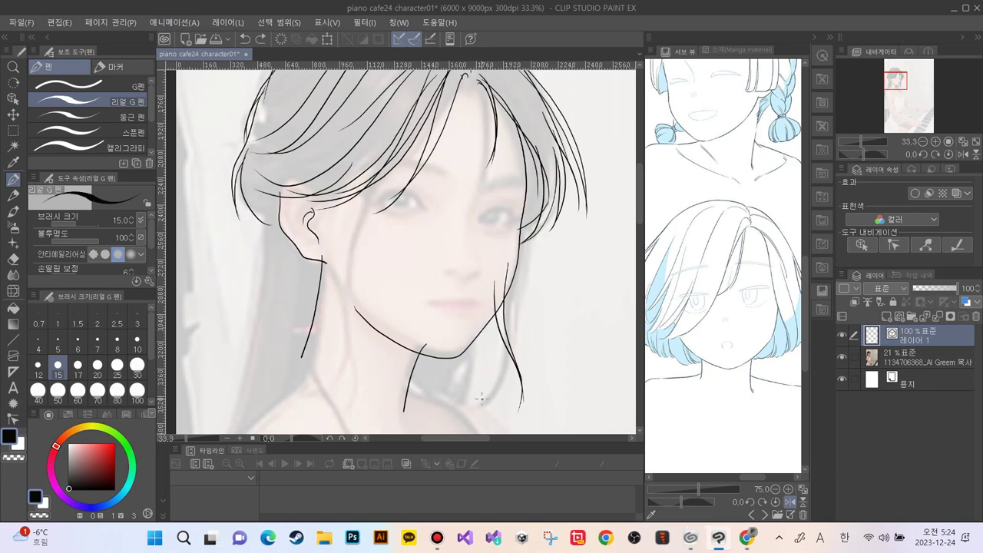
# Ink two long strands behind the ear, curving from the back of the head down to the nape
pyautogui.moveTo(245, 147)
pyautogui.mouseDown()
pyautogui.moveTo(246, 256)
pyautogui.moveTo(270, 314)
pyautogui.moveTo(306, 353)
pyautogui.mouseUp()
pyautogui.hotkey('ctrl', 'z')
pyautogui.moveTo(248, 174)
pyautogui.mouseDown()
pyautogui.moveTo(249, 260)
pyautogui.moveTo(299, 353)
pyautogui.mouseUp()
pyautogui.moveTo(240, 228)
pyautogui.mouseDown()
pyautogui.moveTo(248, 330)
pyautogui.moveTo(291, 383)
pyautogui.mouseUp()
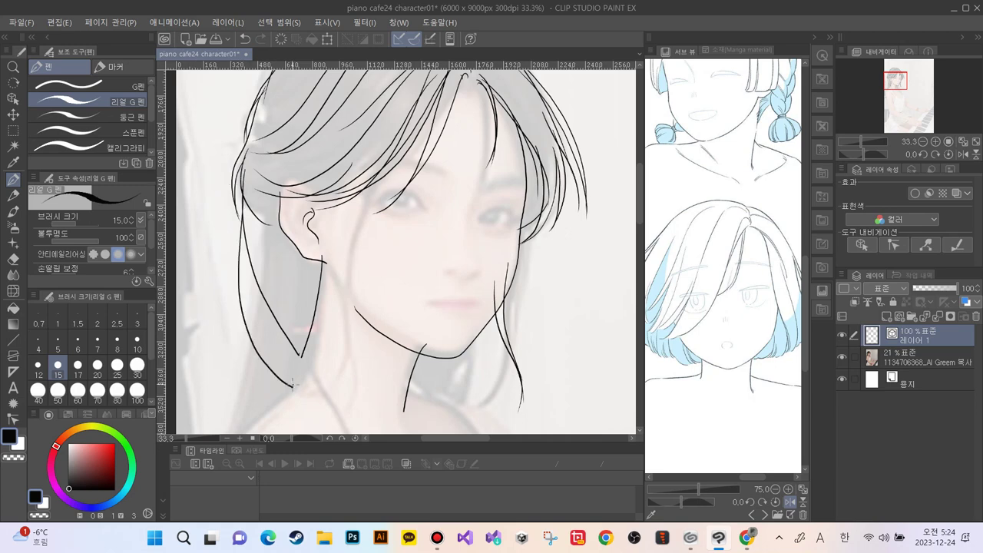
# Ink three shorter strands behind the ear, curving down across the neck line
pyautogui.moveTo(305, 246)
pyautogui.mouseDown()
pyautogui.moveTo(280, 243)
pyautogui.moveTo(243, 205)
pyautogui.mouseUp()
pyautogui.moveTo(328, 296)
pyautogui.mouseDown()
pyautogui.moveTo(314, 295)
pyautogui.moveTo(264, 206)
pyautogui.mouseUp()
pyautogui.hotkey('ctrl', 'z')
pyautogui.moveTo(265, 228)
pyautogui.mouseDown()
pyautogui.moveTo(288, 278)
pyautogui.moveTo(334, 296)
pyautogui.mouseUp()
pyautogui.moveTo(268, 241)
pyautogui.mouseDown()
pyautogui.moveTo(295, 302)
pyautogui.moveTo(331, 328)
pyautogui.mouseUp()
# Ink both shoulder lines down to the upper arms and add hair strands below the chin and behind the ear
pyautogui.moveTo(283, 370); pyautogui.dragTo(238, 289)
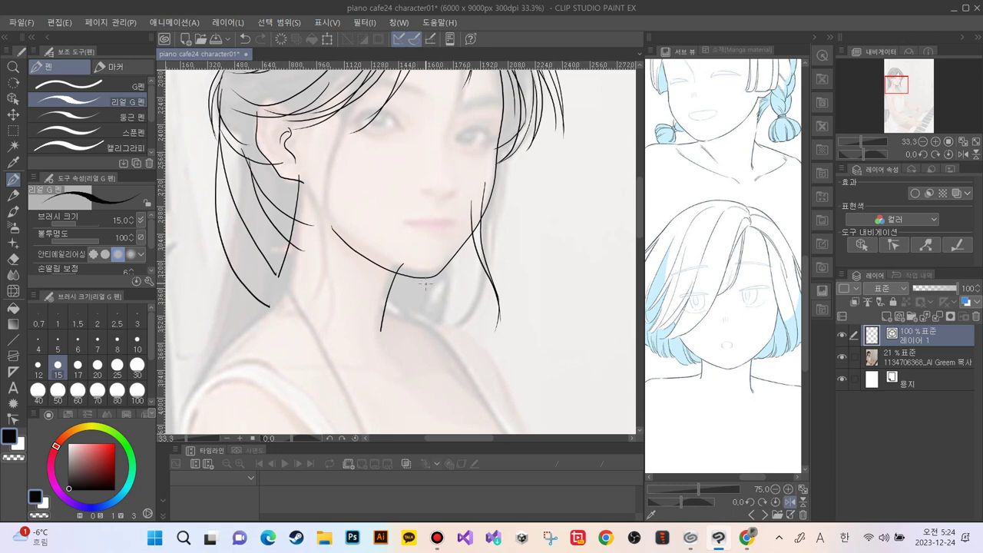
pyautogui.moveTo(428, 262); pyautogui.dragTo(462, 332)
pyautogui.moveTo(229, 155)
pyautogui.mouseDown()
pyautogui.moveTo(236, 220)
pyautogui.moveTo(278, 278)
pyautogui.moveTo(213, 334)
pyautogui.mouseUp()
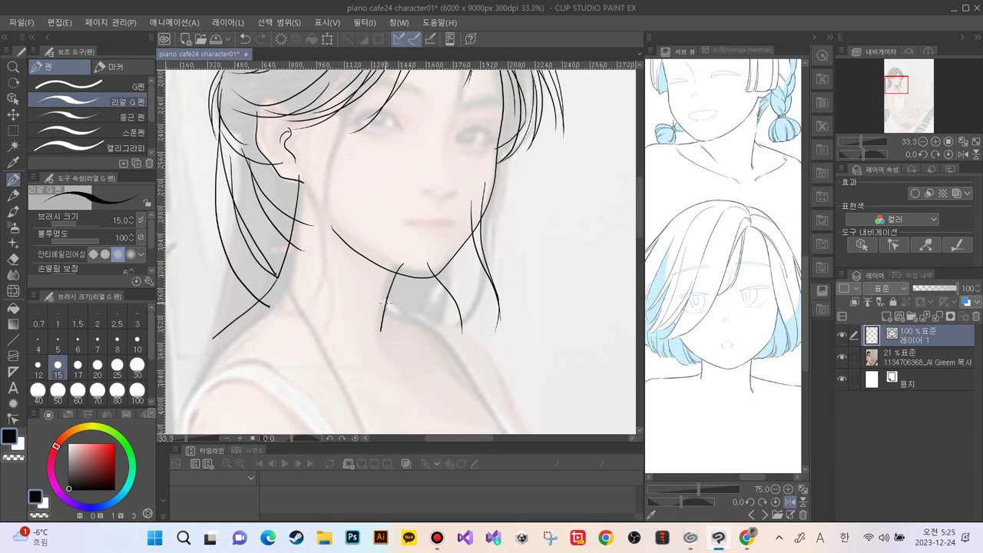
pyautogui.moveTo(374, 297)
pyautogui.mouseDown()
pyautogui.moveTo(436, 329)
pyautogui.moveTo(495, 379)
pyautogui.moveTo(517, 424)
pyautogui.mouseUp()
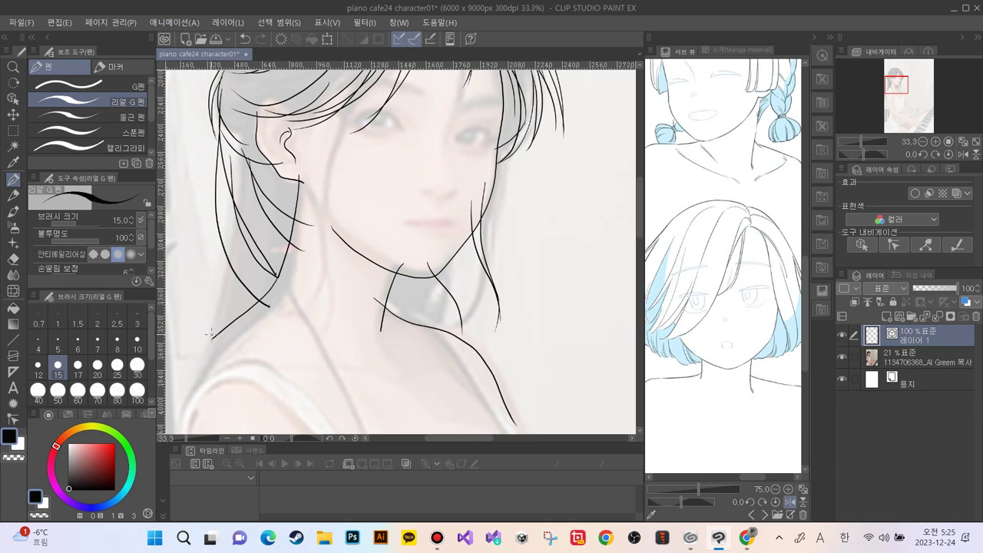
pyautogui.moveTo(230, 326)
pyautogui.mouseDown()
pyautogui.moveTo(202, 353)
pyautogui.moveTo(187, 421)
pyautogui.mouseUp()
pyautogui.moveTo(230, 153)
pyautogui.mouseDown()
pyautogui.moveTo(228, 221)
pyautogui.moveTo(271, 301)
pyautogui.mouseUp()
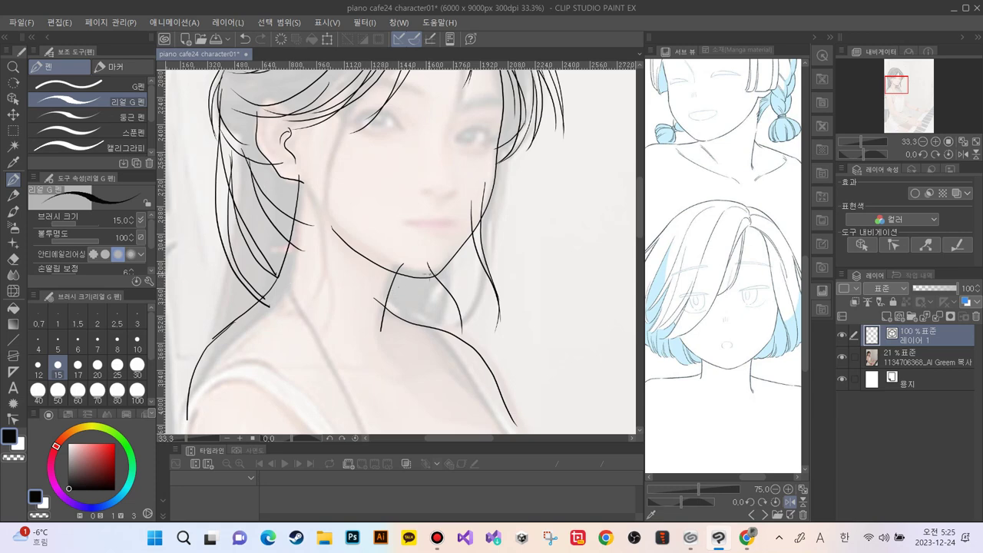
# Ink the gathered hair below the chin over the far shoulder, converging into a hair tie of two pairs of curved band lines
pyautogui.moveTo(437, 278); pyautogui.dragTo(493, 353)
pyautogui.moveTo(384, 316); pyautogui.dragTo(439, 355)
pyautogui.moveTo(379, 328); pyautogui.dragTo(441, 360)
pyautogui.moveTo(430, 277)
pyautogui.mouseDown()
pyautogui.moveTo(487, 356)
pyautogui.moveTo(474, 346)
pyautogui.moveTo(493, 352)
pyautogui.moveTo(438, 370)
pyautogui.mouseUp()
pyautogui.moveTo(493, 352)
pyautogui.mouseDown()
pyautogui.moveTo(501, 372)
pyautogui.moveTo(463, 386)
pyautogui.moveTo(439, 364)
pyautogui.mouseUp()
pyautogui.moveTo(497, 354)
pyautogui.mouseDown()
pyautogui.moveTo(508, 393)
pyautogui.moveTo(455, 403)
pyautogui.mouseUp()
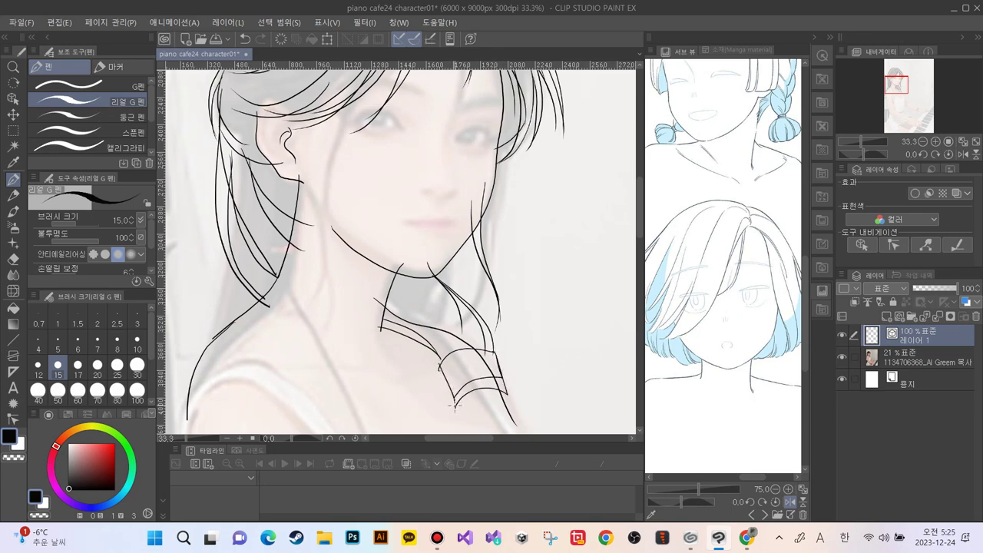
# Ink the loose end of the tied hair below the band with long curved strands running down the chest
pyautogui.moveTo(497, 353)
pyautogui.mouseDown()
pyautogui.moveTo(444, 374)
pyautogui.moveTo(349, 279)
pyautogui.mouseUp()
pyautogui.moveTo(460, 278); pyautogui.dragTo(502, 416)
pyautogui.moveTo(398, 261)
pyautogui.mouseDown()
pyautogui.moveTo(420, 322)
pyautogui.moveTo(402, 406)
pyautogui.mouseUp()
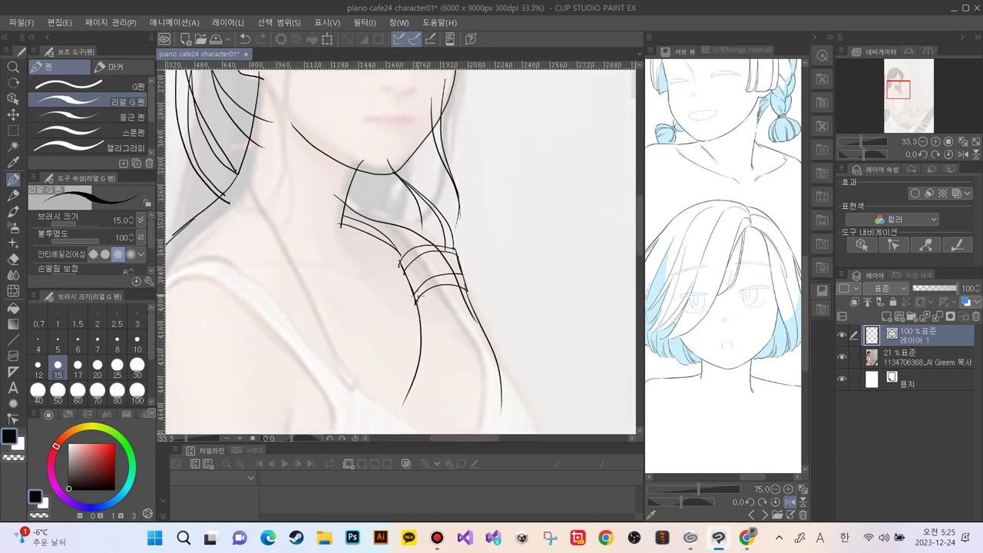
pyautogui.moveTo(451, 285)
pyautogui.mouseDown()
pyautogui.moveTo(472, 377)
pyautogui.moveTo(430, 340)
pyautogui.moveTo(419, 406)
pyautogui.moveTo(440, 412)
pyautogui.mouseUp()
pyautogui.scroll(8, 321, 232)
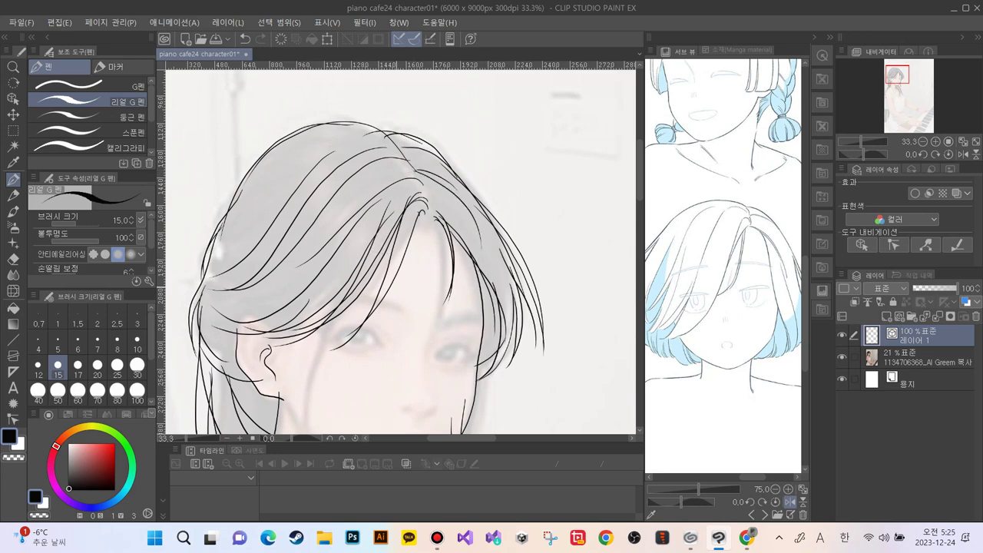
pyautogui.scroll(-3, 395, 269)
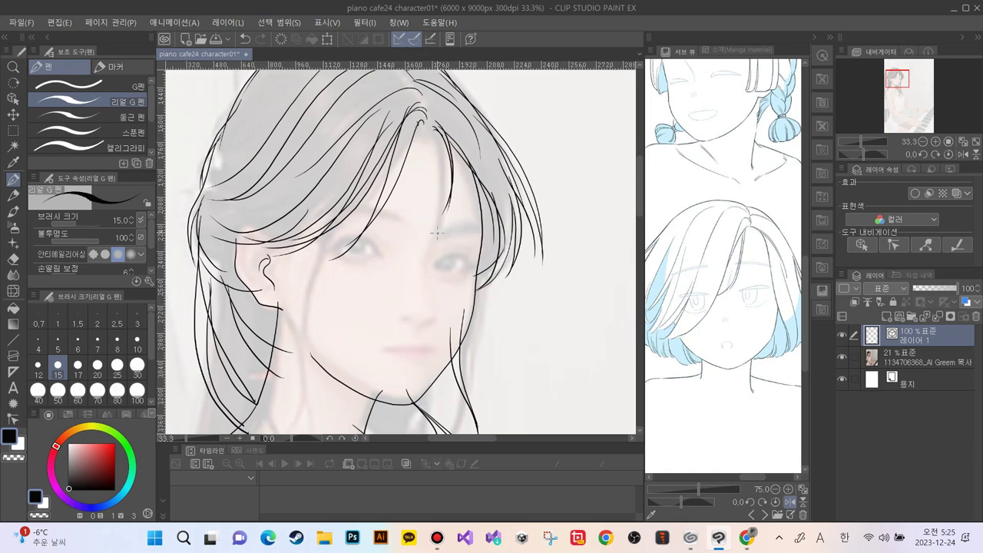
pyautogui.moveTo(436, 232)
pyautogui.mouseDown()
pyautogui.moveTo(463, 222)
pyautogui.moveTo(483, 232)
pyautogui.moveTo(459, 226)
pyautogui.moveTo(432, 241)
pyautogui.mouseUp()
pyautogui.hotkey('ctrl', 'z')
pyautogui.hotkey('ctrl', 'z')
pyautogui.hotkey('ctrl', 'z')
pyautogui.moveTo(479, 231)
pyautogui.mouseDown()
pyautogui.moveTo(443, 239)
pyautogui.moveTo(473, 225)
pyautogui.moveTo(460, 225)
pyautogui.moveTo(442, 243)
pyautogui.mouseUp()
pyautogui.hotkey('ctrl', 'z')
# Ink the lower arched line of the far eyebrow, from the face contour in toward the nose
pyautogui.moveTo(482, 231)
pyautogui.mouseDown()
pyautogui.moveTo(442, 245)
pyautogui.moveTo(467, 226)
pyautogui.moveTo(451, 229)
pyautogui.moveTo(440, 245)
pyautogui.mouseUp()
pyautogui.hotkey('ctrl', 'z')
pyautogui.hotkey('ctrl', '+')
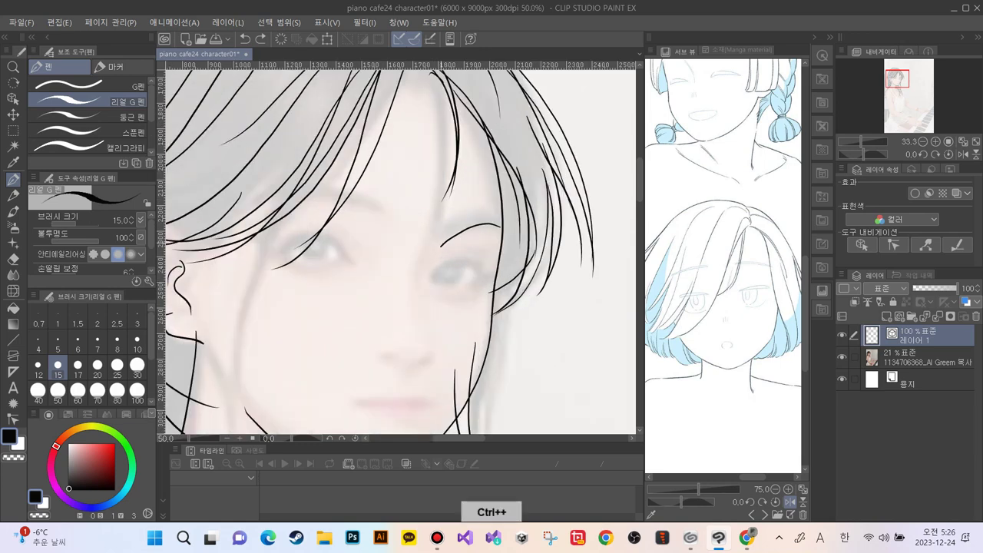
pyautogui.hotkey('ctrl', '+')
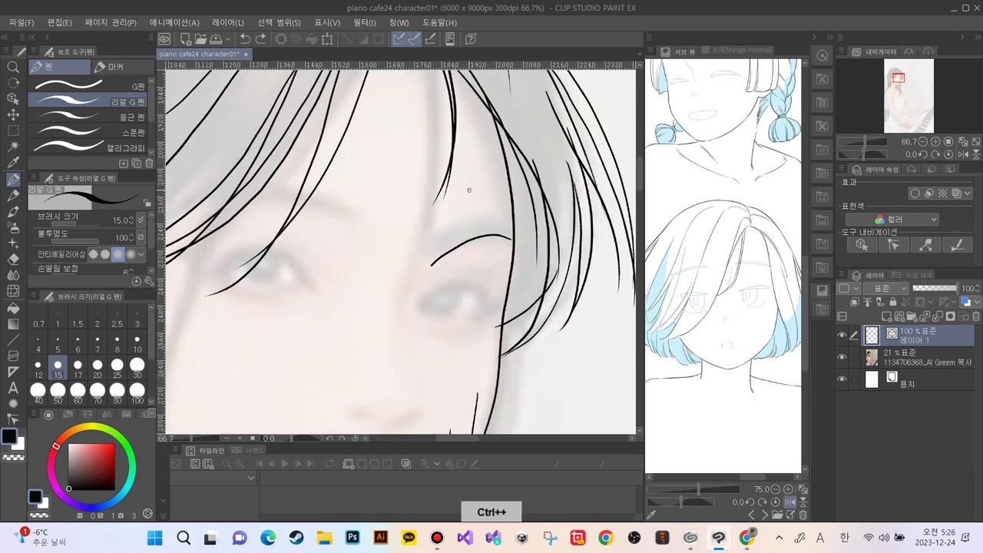
pyautogui.click(509, 238)
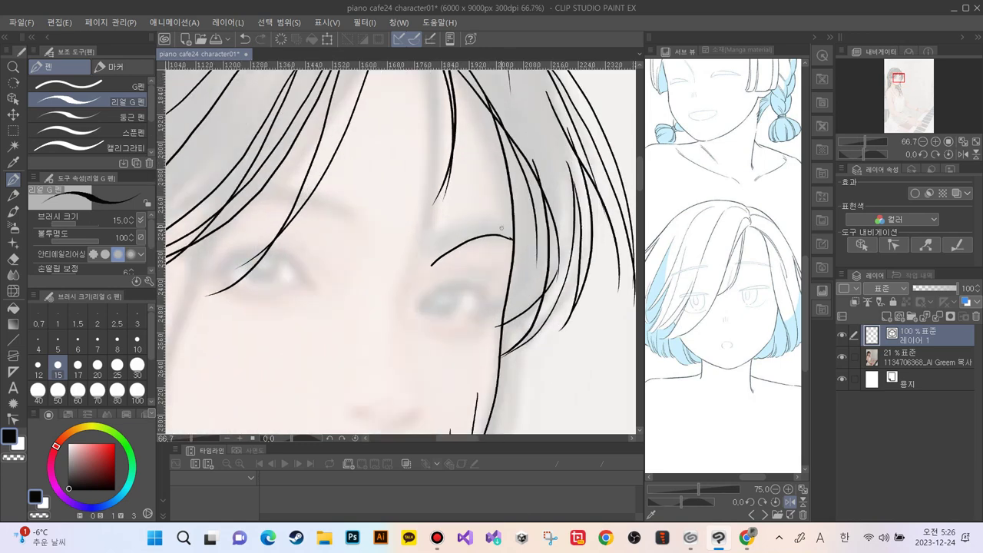
# Add a second arched line above the first on the far eyebrow, meeting it at the inner end
pyautogui.moveTo(511, 238)
pyautogui.mouseDown()
pyautogui.moveTo(467, 232)
pyautogui.moveTo(430, 265)
pyautogui.mouseUp()
pyautogui.hotkey('ctrl', 'z')
pyautogui.moveTo(511, 238)
pyautogui.mouseDown()
pyautogui.moveTo(473, 230)
pyautogui.moveTo(432, 263)
pyautogui.mouseUp()
pyautogui.moveTo(439, 251); pyautogui.dragTo(427, 267)
pyautogui.hotkey('ctrl', 'z')
pyautogui.moveTo(439, 250); pyautogui.dragTo(430, 265)
pyautogui.hotkey('ctrl', 'z')
# Ink the near eyebrow in black as two long arched lines from its inner end to its outer end beneath the bangs
pyautogui.moveTo(351, 244); pyautogui.dragTo(298, 213)
pyautogui.moveTo(357, 248); pyautogui.dragTo(314, 210)
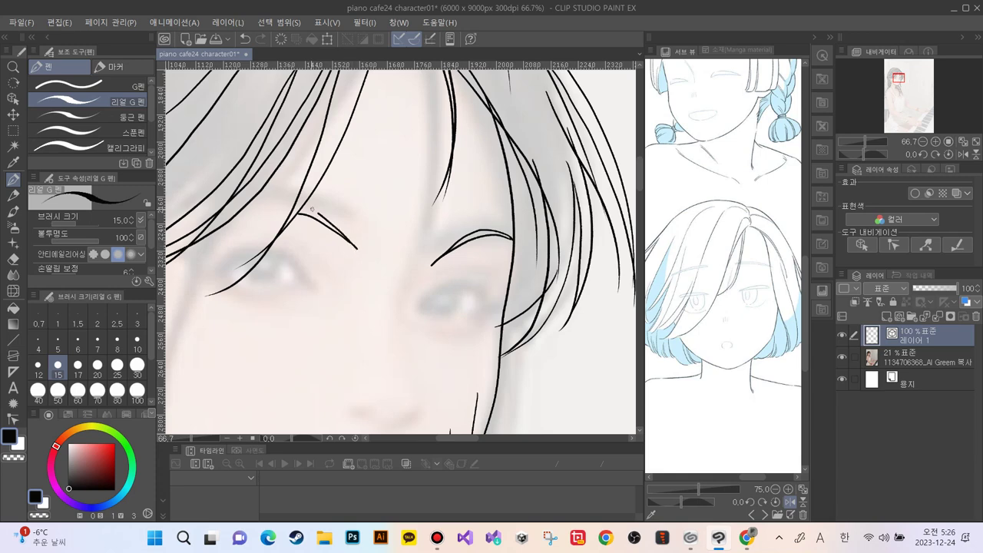
pyautogui.rightClick(282, 181)
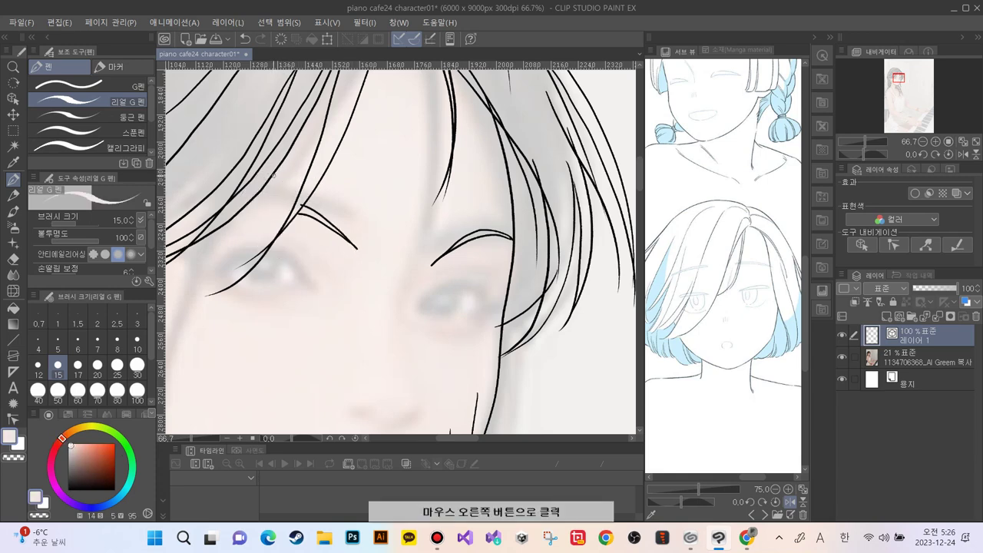
pyautogui.rightClick(298, 212)
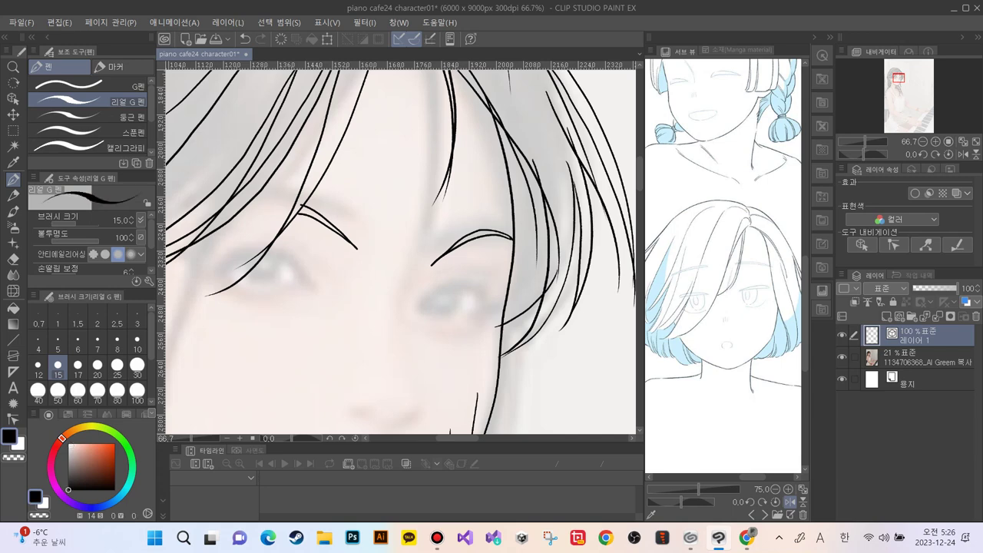
pyautogui.moveTo(298, 212); pyautogui.dragTo(217, 231)
pyautogui.moveTo(301, 205)
pyautogui.mouseDown()
pyautogui.moveTo(255, 204)
pyautogui.moveTo(217, 230)
pyautogui.mouseUp()
# Ink doubled upper lid lines on both eyes and add curved lashes at their outer corners
pyautogui.moveTo(499, 297)
pyautogui.mouseDown()
pyautogui.moveTo(481, 287)
pyautogui.moveTo(436, 293)
pyautogui.moveTo(419, 309)
pyautogui.mouseUp()
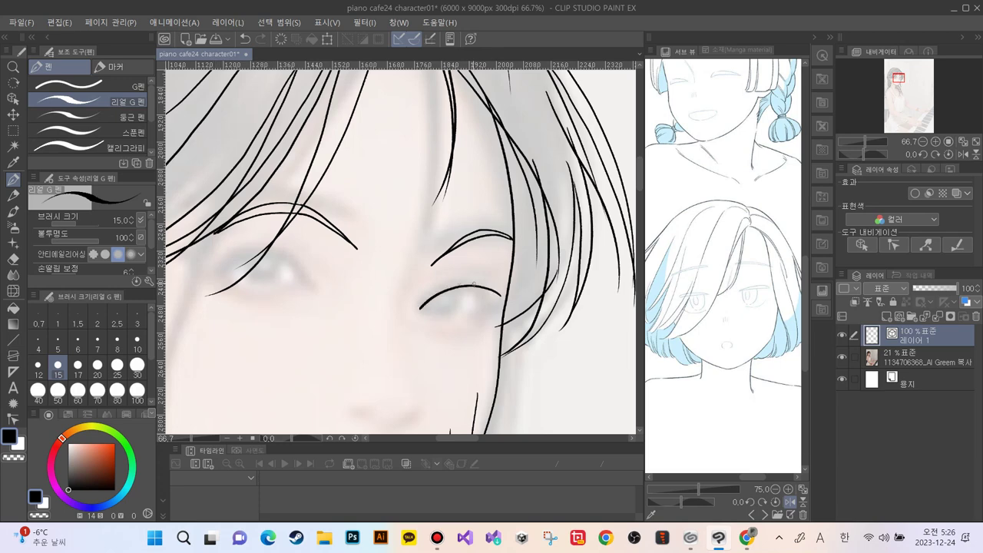
pyautogui.moveTo(500, 293)
pyautogui.mouseDown()
pyautogui.moveTo(478, 280)
pyautogui.moveTo(446, 279)
pyautogui.moveTo(413, 317)
pyautogui.mouseUp()
pyautogui.moveTo(322, 289)
pyautogui.mouseDown()
pyautogui.moveTo(291, 256)
pyautogui.moveTo(257, 250)
pyautogui.moveTo(208, 278)
pyautogui.mouseUp()
pyautogui.moveTo(321, 288)
pyautogui.mouseDown()
pyautogui.moveTo(267, 244)
pyautogui.moveTo(239, 245)
pyautogui.moveTo(196, 281)
pyautogui.mouseUp()
pyautogui.moveTo(252, 251); pyautogui.dragTo(193, 274)
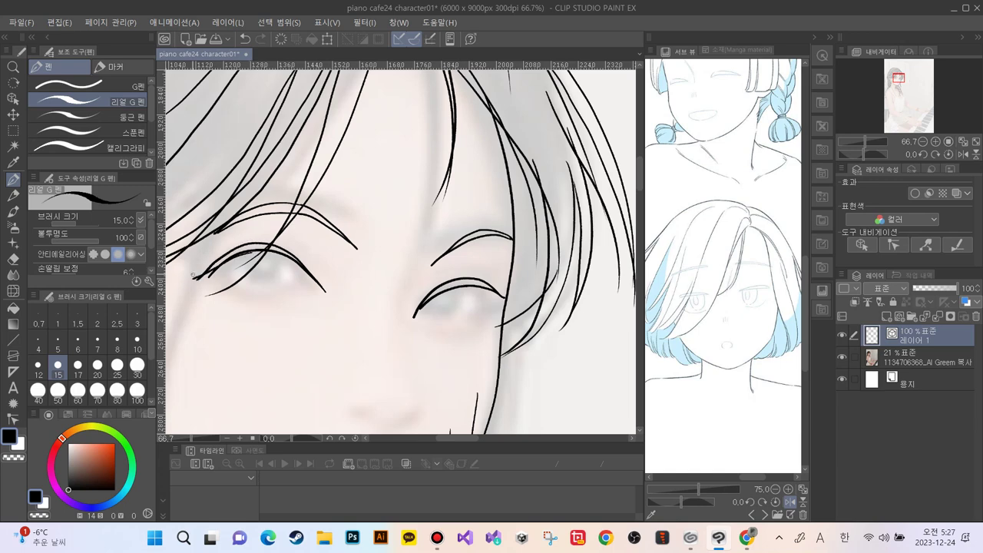
pyautogui.moveTo(488, 283)
pyautogui.mouseDown()
pyautogui.moveTo(516, 276)
pyautogui.moveTo(524, 299)
pyautogui.moveTo(497, 269)
pyautogui.mouseUp()
pyautogui.moveTo(245, 246)
pyautogui.mouseDown()
pyautogui.moveTo(215, 236)
pyautogui.moveTo(198, 254)
pyautogui.moveTo(190, 238)
pyautogui.moveTo(184, 262)
pyautogui.moveTo(183, 254)
pyautogui.mouseUp()
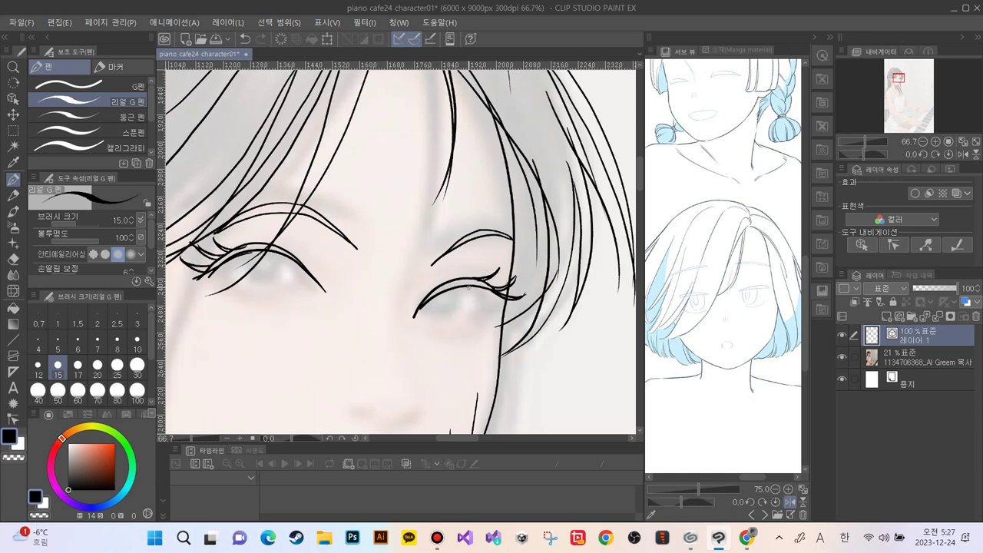
# Ink the iris outlines and lower lid lines of both eyes beneath the upper lids
pyautogui.moveTo(471, 284)
pyautogui.mouseDown()
pyautogui.moveTo(476, 311)
pyautogui.moveTo(457, 331)
pyautogui.mouseUp()
pyautogui.moveTo(420, 305)
pyautogui.mouseDown()
pyautogui.moveTo(422, 327)
pyautogui.moveTo(442, 333)
pyautogui.mouseUp()
pyautogui.moveTo(477, 330); pyautogui.dragTo(420, 329)
pyautogui.moveTo(277, 270); pyautogui.dragTo(260, 300)
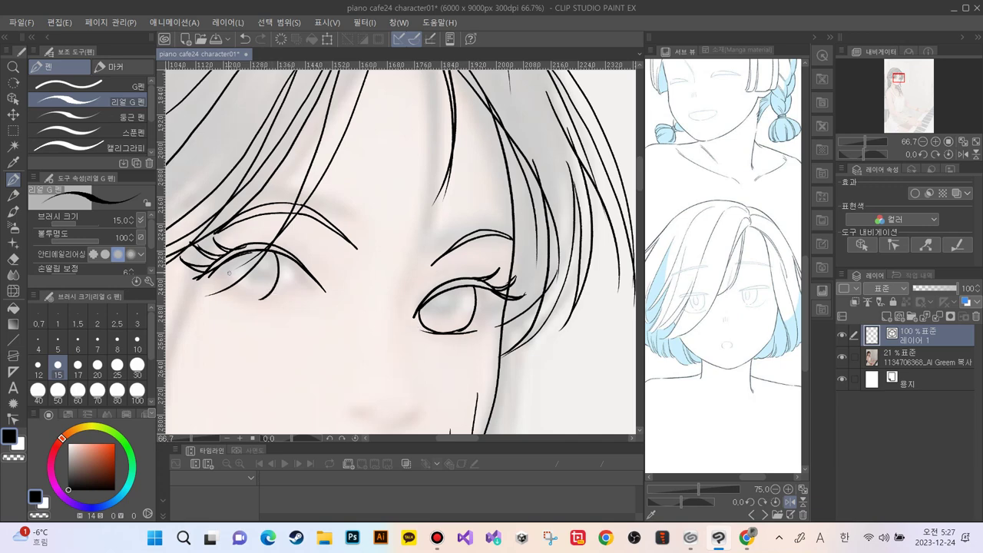
pyautogui.moveTo(215, 273); pyautogui.dragTo(229, 301)
pyautogui.moveTo(270, 248)
pyautogui.mouseDown()
pyautogui.moveTo(277, 269)
pyautogui.moveTo(259, 302)
pyautogui.moveTo(215, 295)
pyautogui.mouseUp()
# Draw a narrow oval highlight and a round pupil inside each iris
pyautogui.moveTo(458, 289)
pyautogui.mouseDown()
pyautogui.moveTo(464, 315)
pyautogui.moveTo(453, 287)
pyautogui.mouseUp()
pyautogui.moveTo(259, 257)
pyautogui.mouseDown()
pyautogui.moveTo(271, 263)
pyautogui.moveTo(258, 288)
pyautogui.moveTo(256, 261)
pyautogui.moveTo(269, 257)
pyautogui.mouseUp()
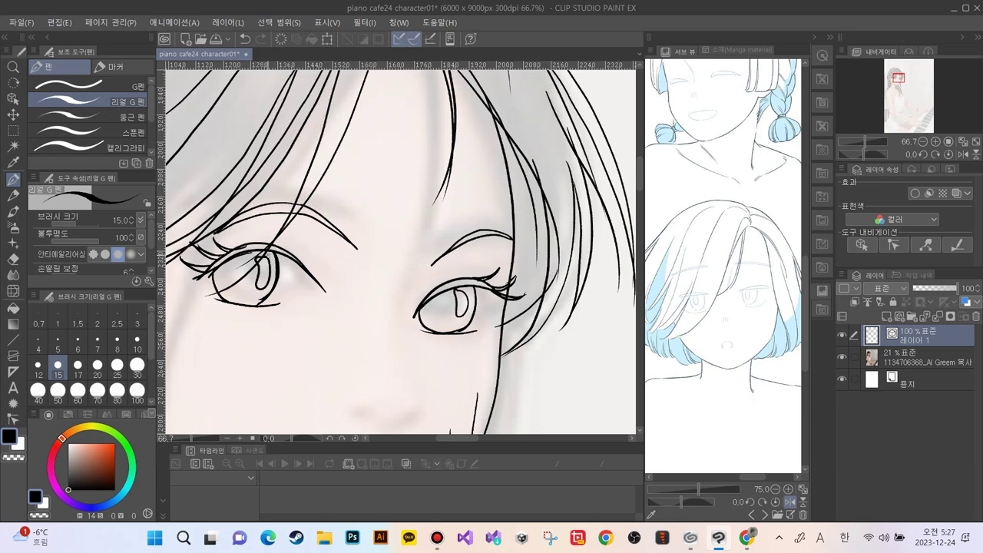
pyautogui.moveTo(454, 310)
pyautogui.mouseDown()
pyautogui.moveTo(449, 323)
pyautogui.moveTo(442, 296)
pyautogui.moveTo(456, 301)
pyautogui.mouseUp()
pyautogui.moveTo(245, 261)
pyautogui.mouseDown()
pyautogui.moveTo(256, 265)
pyautogui.moveTo(234, 265)
pyautogui.moveTo(244, 294)
pyautogui.moveTo(258, 282)
pyautogui.mouseUp()
# Ink the nose as one short hooked line and the mouth as a single thin horizontal line
pyautogui.moveTo(304, 367); pyautogui.dragTo(320, 250)
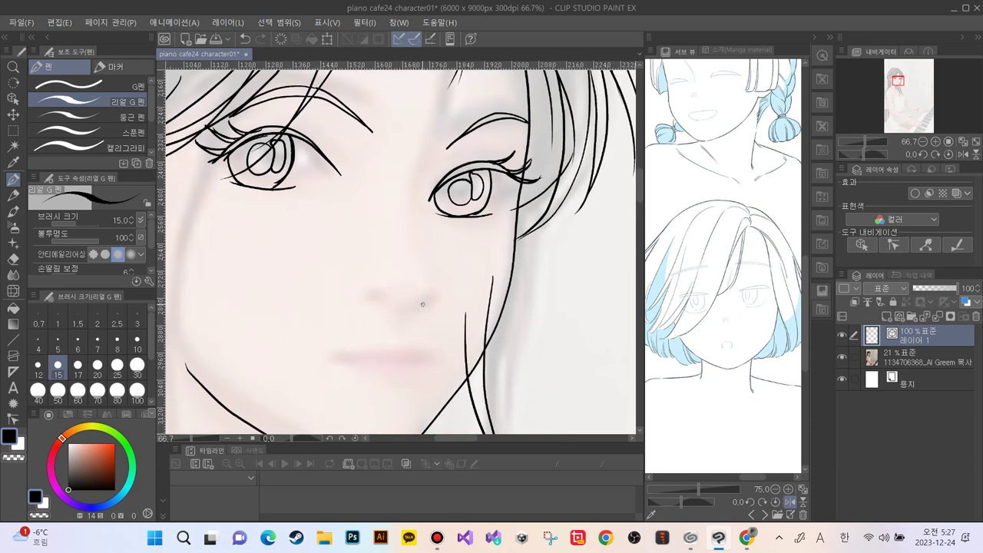
pyautogui.moveTo(427, 307)
pyautogui.mouseDown()
pyautogui.moveTo(393, 312)
pyautogui.moveTo(371, 298)
pyautogui.mouseUp()
pyautogui.hotkey('ctrl', 'z')
pyautogui.moveTo(423, 270)
pyautogui.mouseDown()
pyautogui.moveTo(427, 295)
pyautogui.moveTo(408, 317)
pyautogui.mouseUp()
pyautogui.moveTo(424, 361); pyautogui.dragTo(337, 357)
# Review the inked face and the hair from the mouth up to the crown at several zoom levels
pyautogui.hotkey('ctrl', '-')
pyautogui.hotkey('ctrl', '-')
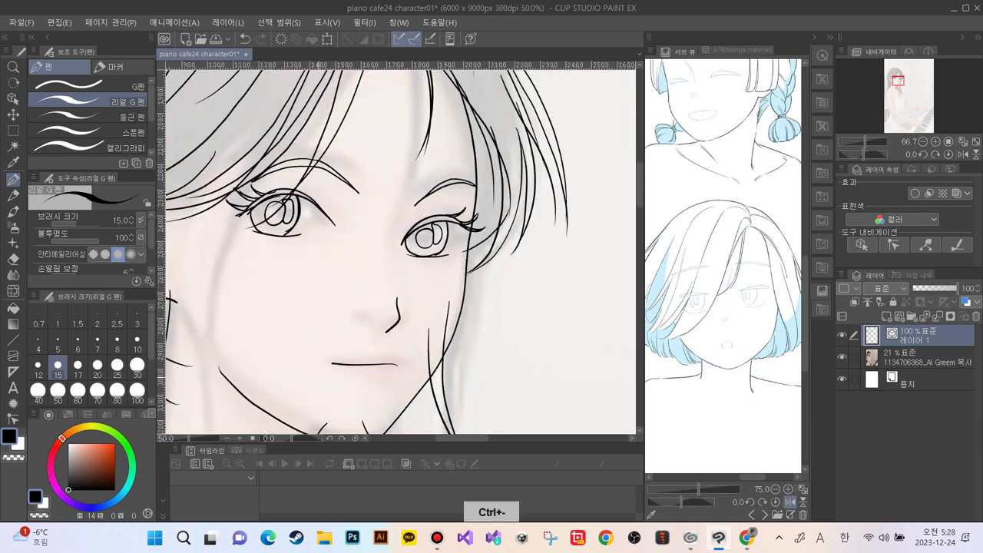
pyautogui.hotkey('ctrl', '+')
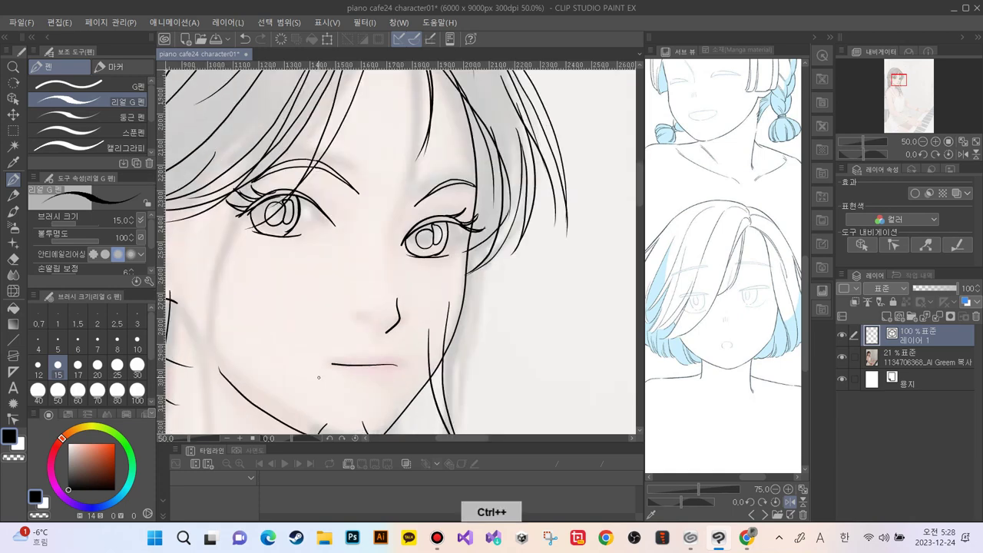
pyautogui.hotkey('ctrl', '-')
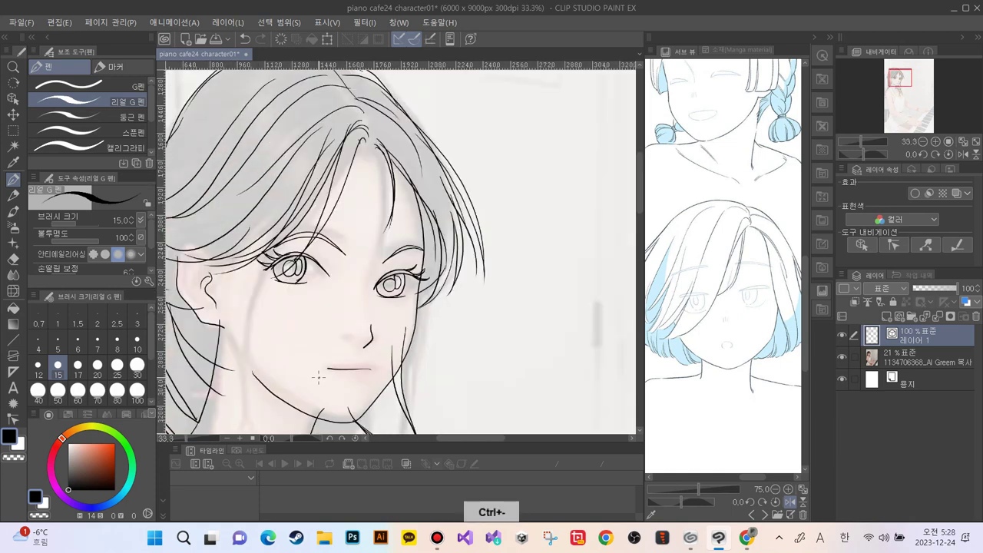
pyautogui.moveTo(353, 238); pyautogui.dragTo(468, 294)
pyautogui.hotkey('ctrl', '+')
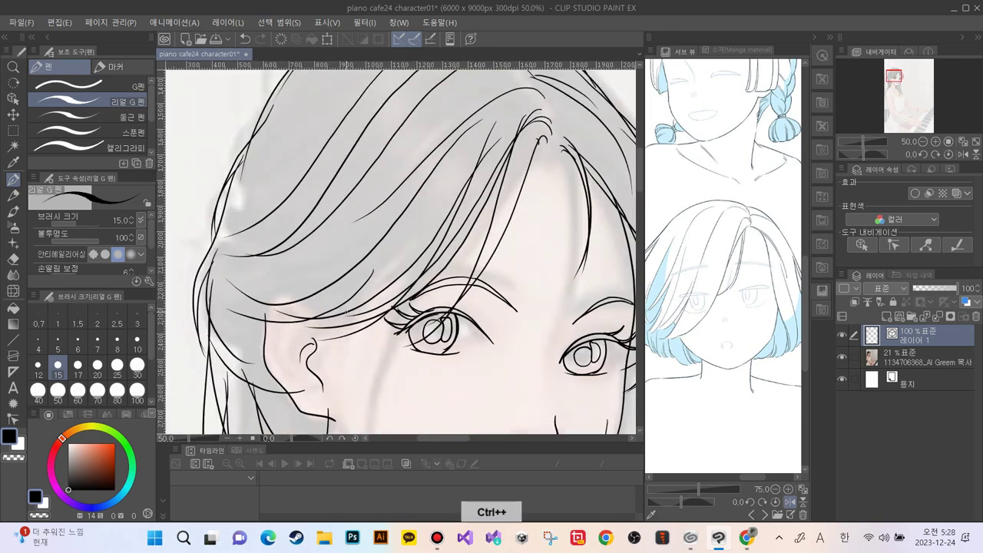
pyautogui.moveTo(416, 231); pyautogui.dragTo(309, 317)
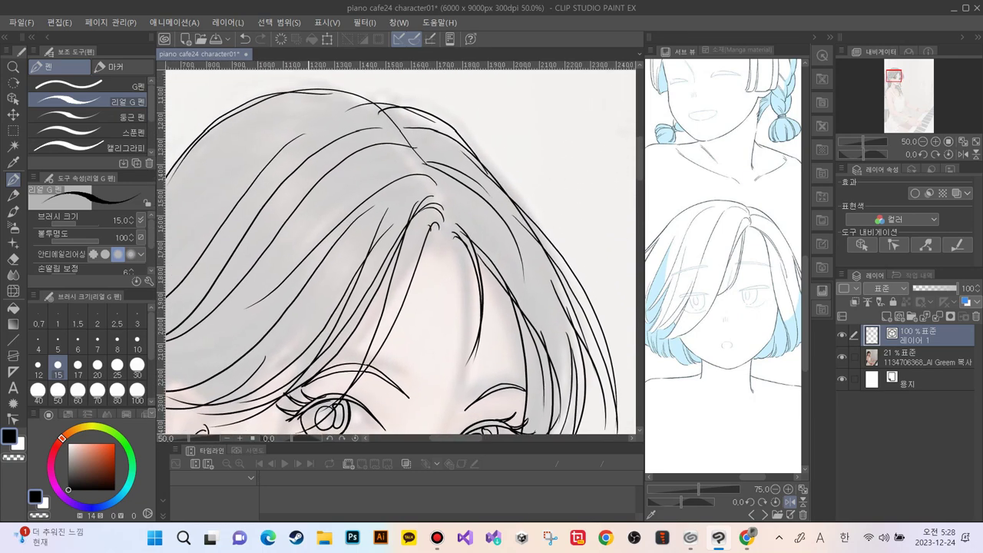
pyautogui.scroll(-2, 326, 259)
pyautogui.hscroll(-1, 326, 260)
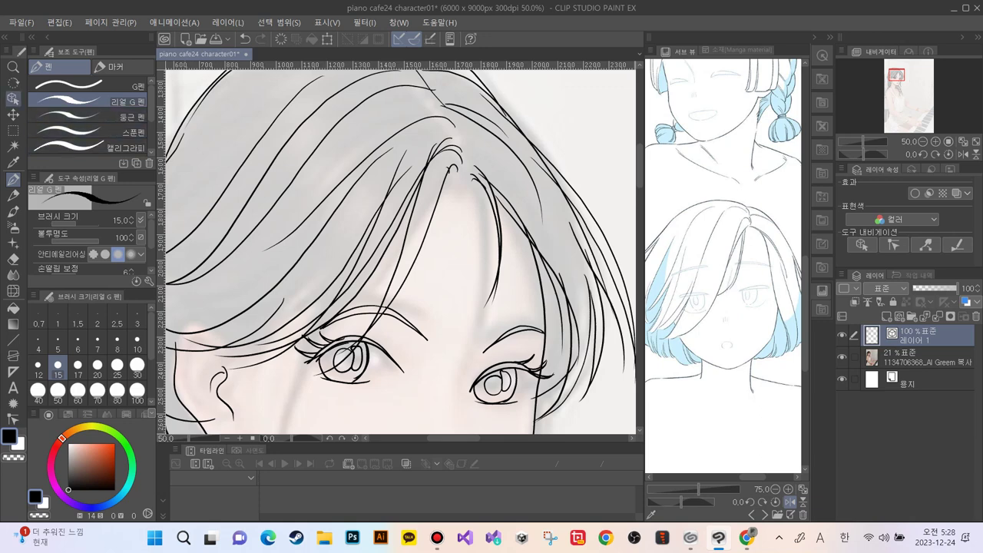
# Select the long hair strand beside the forehead with the Object tool and reshape it by moving its control points
pyautogui.click(13, 99)
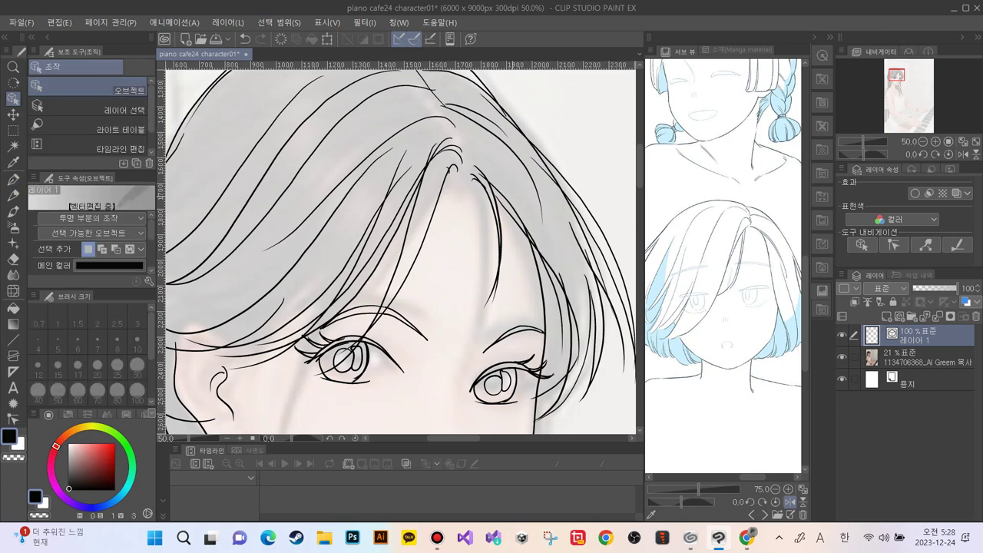
pyautogui.click(505, 197)
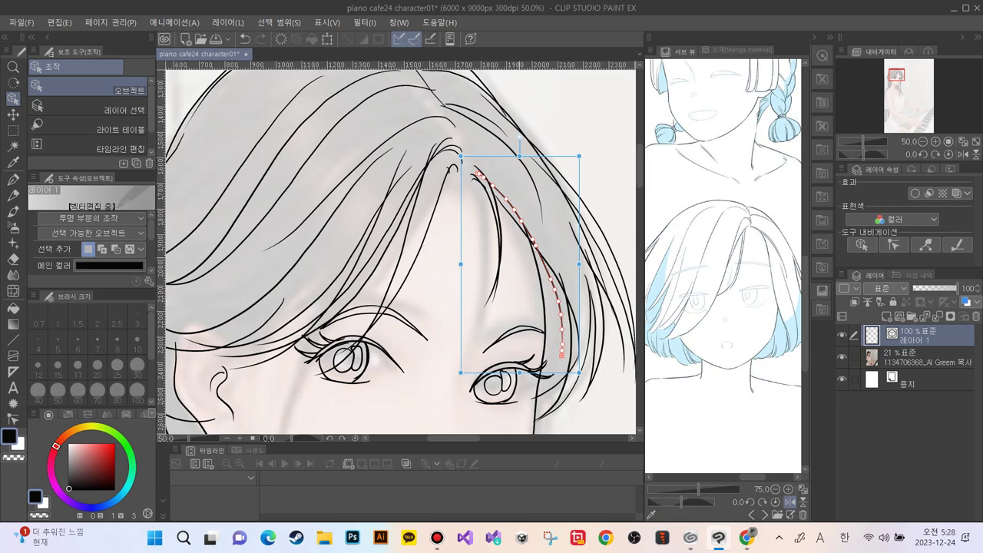
pyautogui.moveTo(561, 356)
pyautogui.mouseDown()
pyautogui.moveTo(561, 372)
pyautogui.moveTo(562, 325)
pyautogui.mouseUp()
pyautogui.moveTo(551, 280)
pyautogui.mouseDown()
pyautogui.moveTo(547, 269)
pyautogui.moveTo(561, 328)
pyautogui.mouseUp()
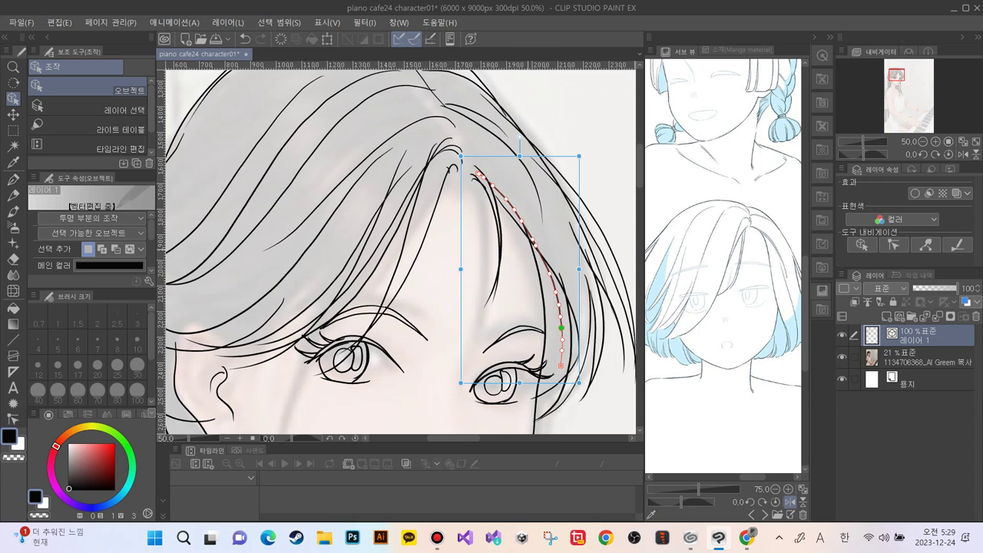
pyautogui.moveTo(535, 245); pyautogui.dragTo(539, 252)
pyautogui.click(468, 169)
pyautogui.moveTo(468, 169); pyautogui.dragTo(486, 179)
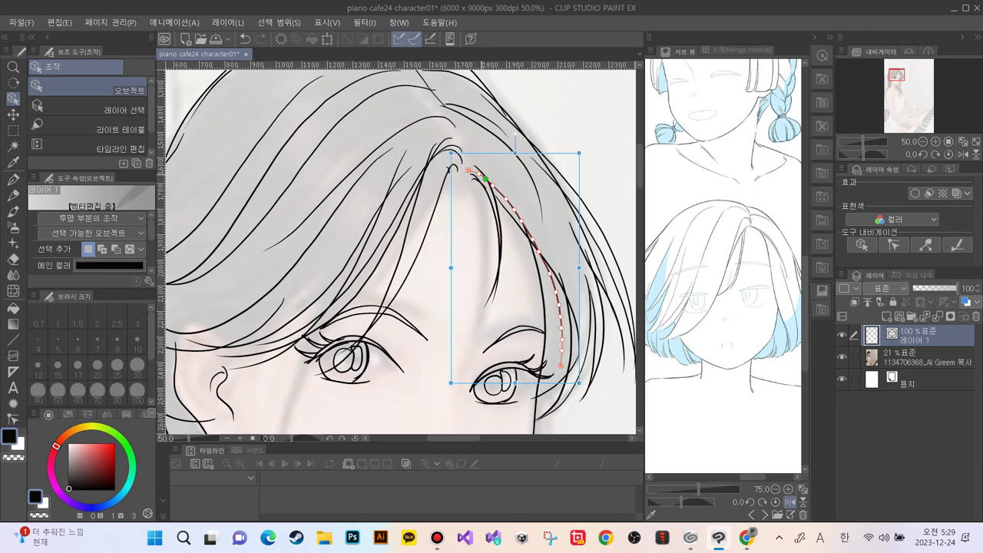
pyautogui.click(478, 175)
pyautogui.click(485, 179)
# Delete the selected long hair strand beside the far side of the forehead
pyautogui.press('Delete')
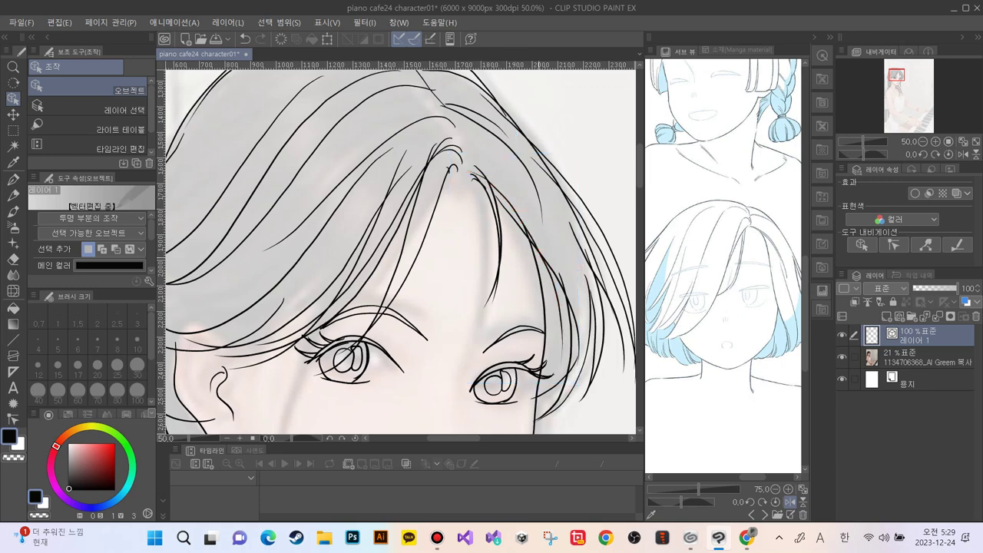
pyautogui.click(539, 252)
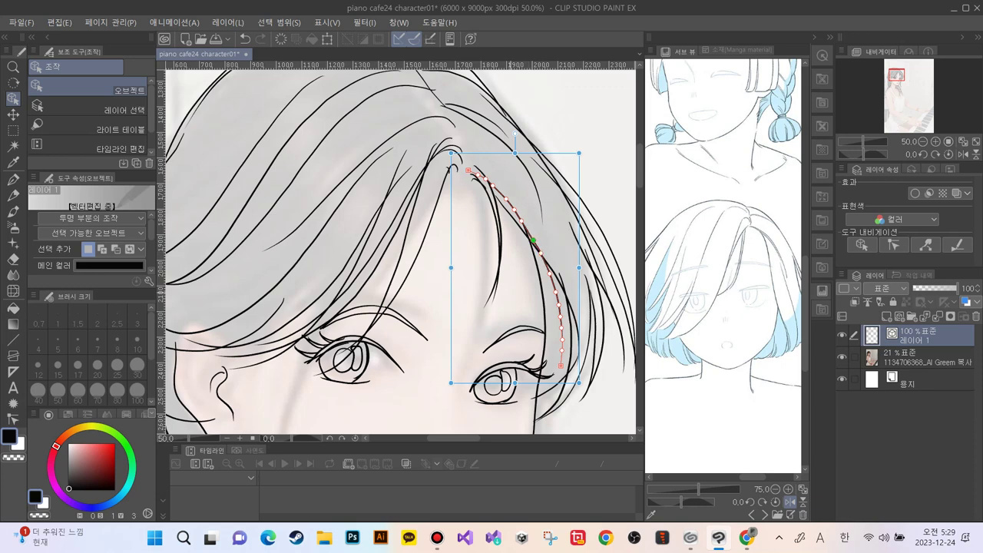
pyautogui.press('Delete')
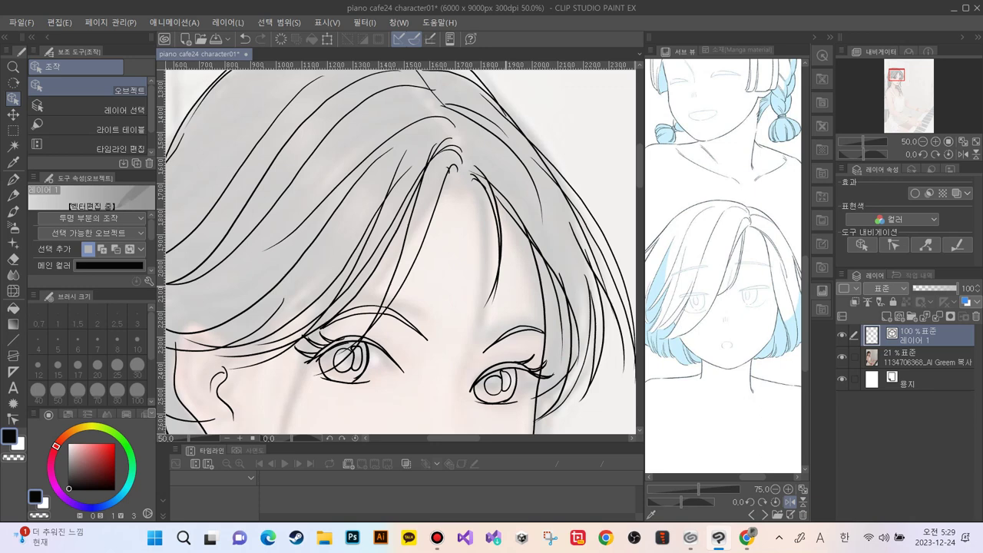
# Switch to the vector eraser and reduce its size to 25
pyautogui.press('e')
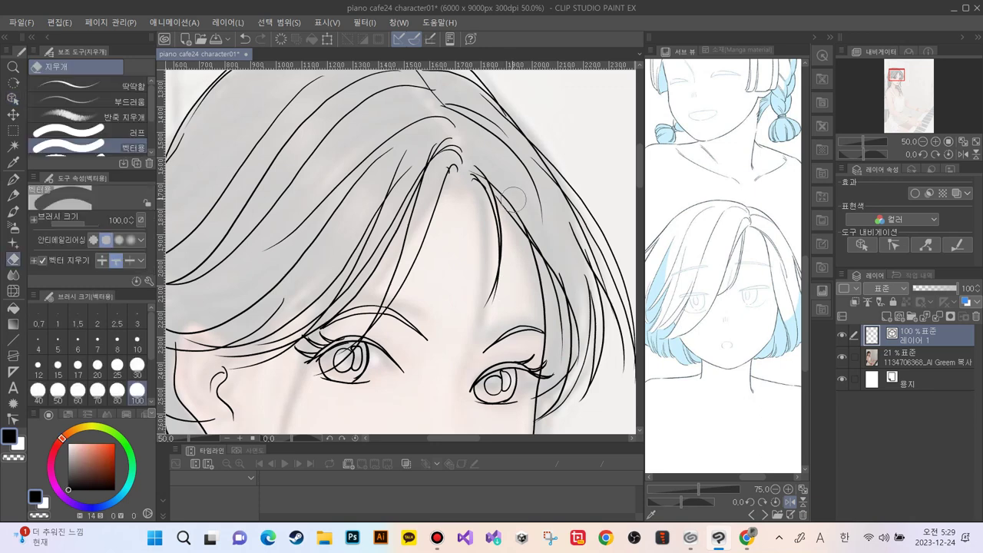
pyautogui.press('[')
pyautogui.press('[')
pyautogui.press('[')
pyautogui.press('[')
pyautogui.press('[')
pyautogui.press('[')
pyautogui.press('[')
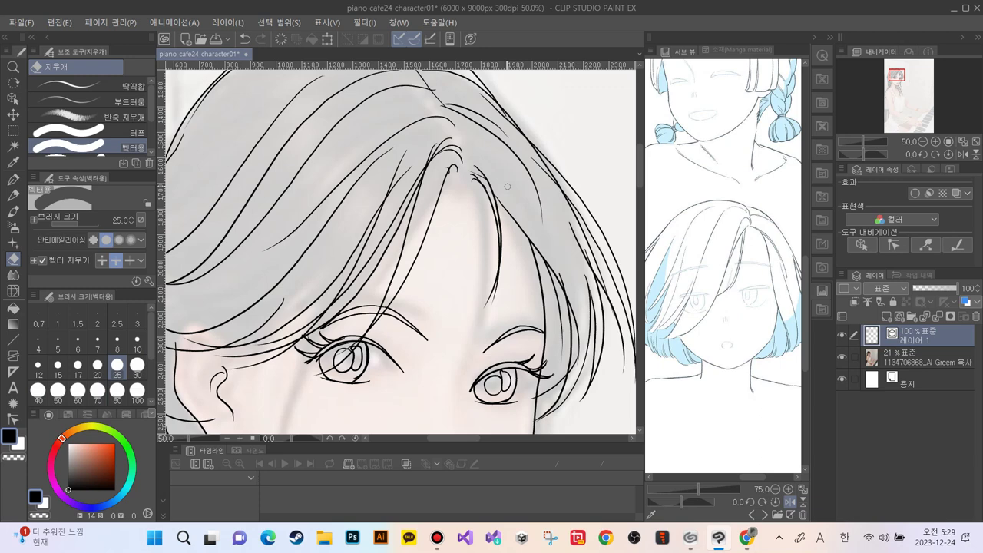
# Try erasing hair line segments on the far side of the head with the vector eraser, undoing each attempt
pyautogui.press('o')
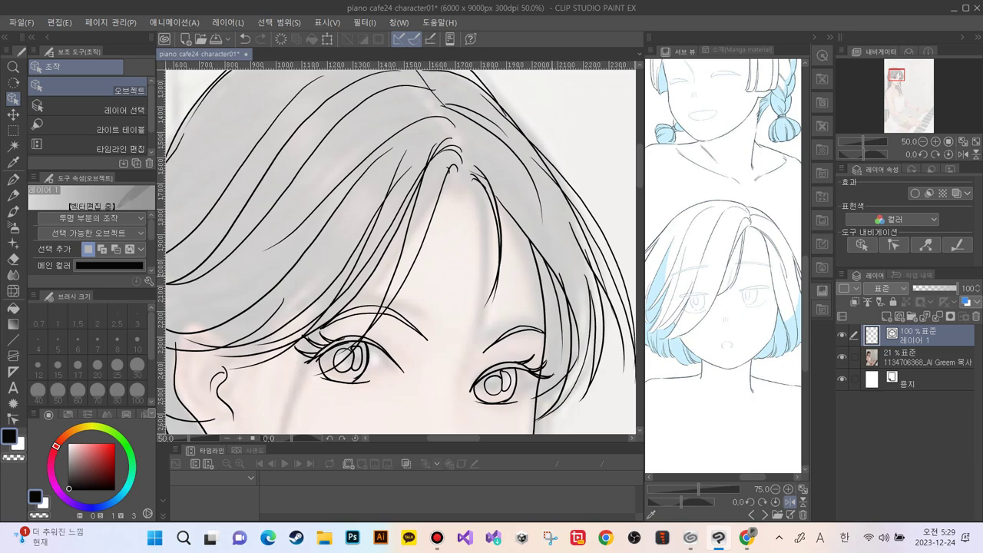
pyautogui.press('e')
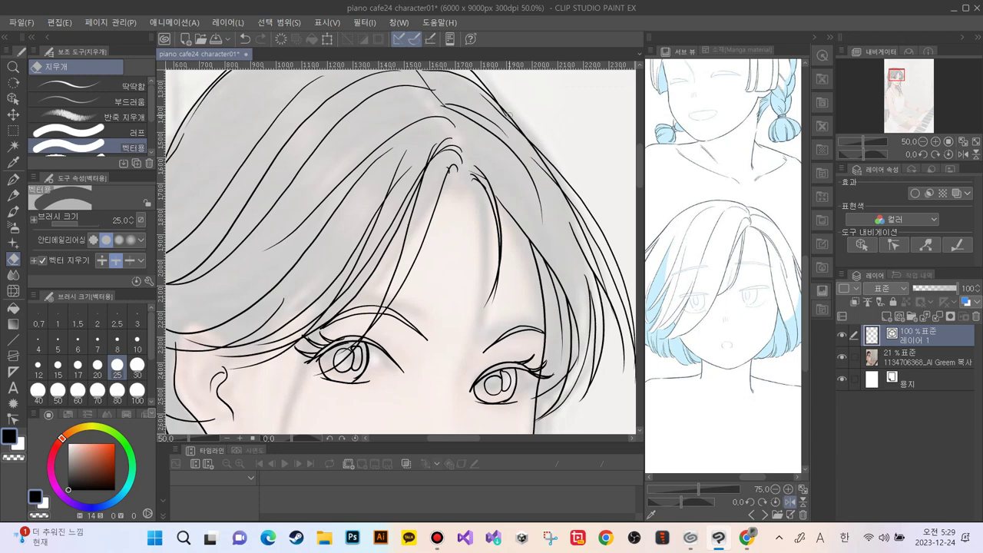
pyautogui.click(614, 320)
pyautogui.hotkey('ctrl', 'z')
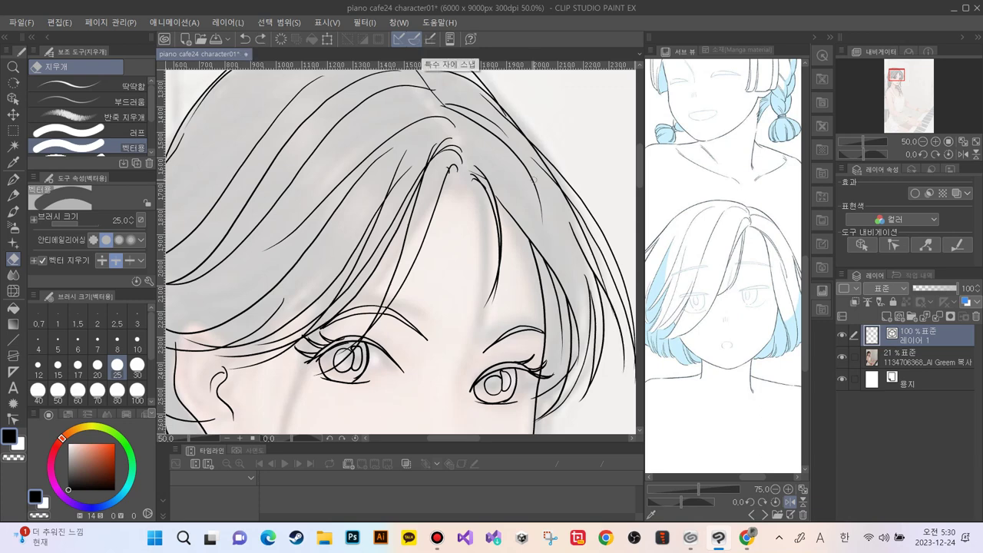
pyautogui.click(532, 162)
pyautogui.hotkey('ctrl', 'z')
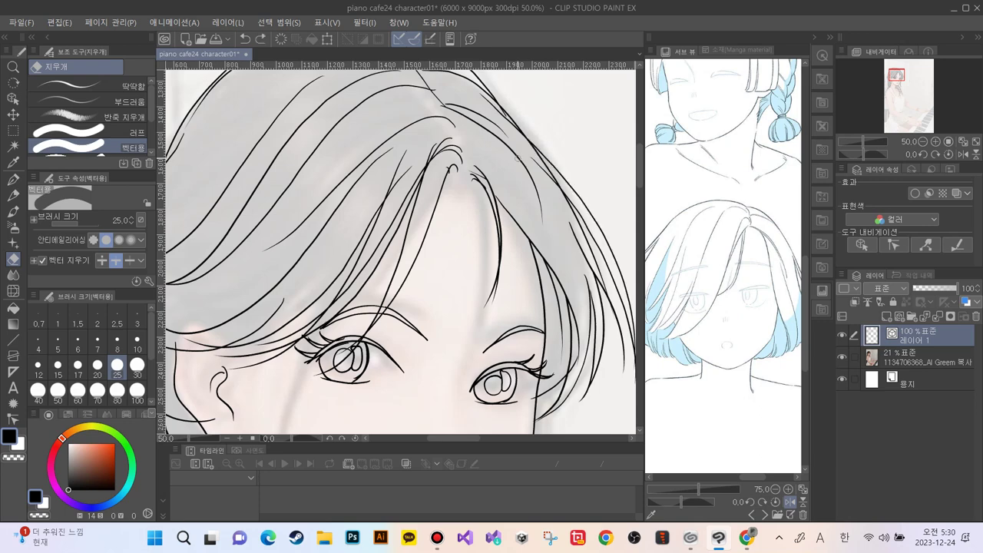
# Select the outer short strand over the forehead with the Object tool and reshape its upper end by moving control points
pyautogui.click(480, 175)
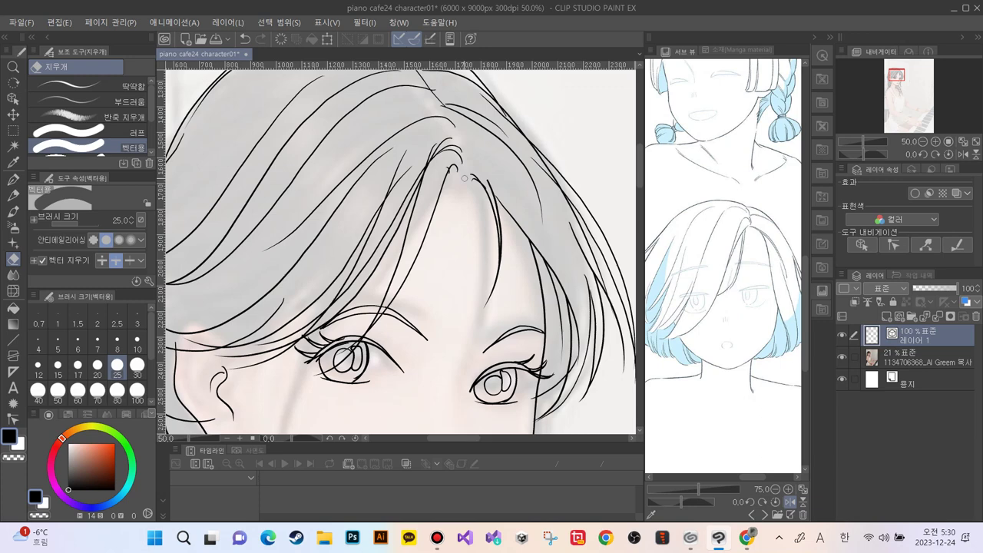
pyautogui.press('p')
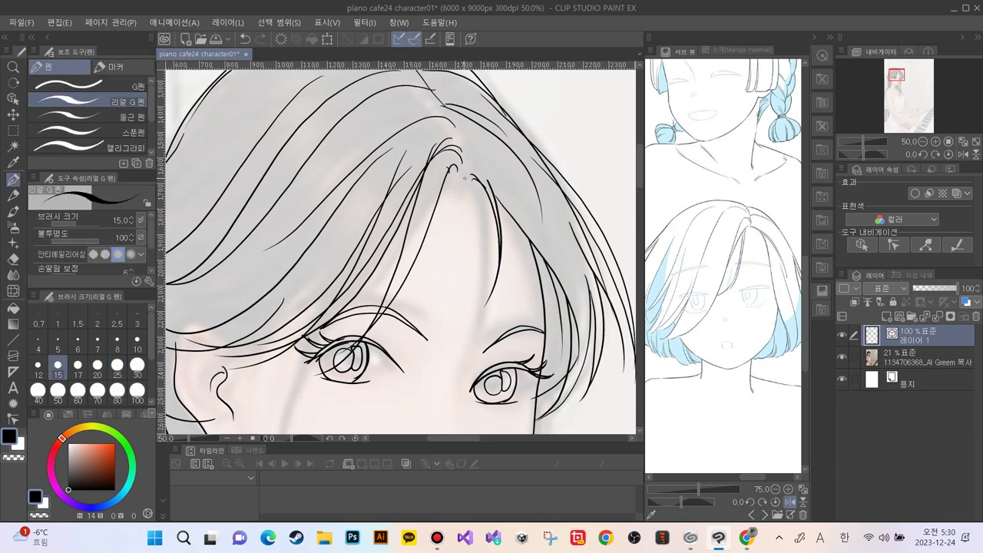
pyautogui.press('o')
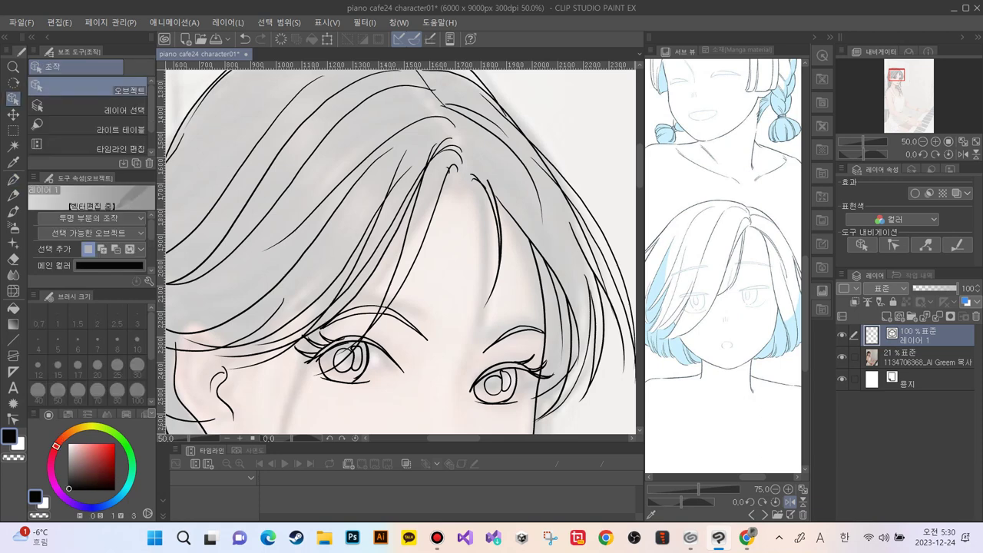
pyautogui.hotkey('ctrl', '+')
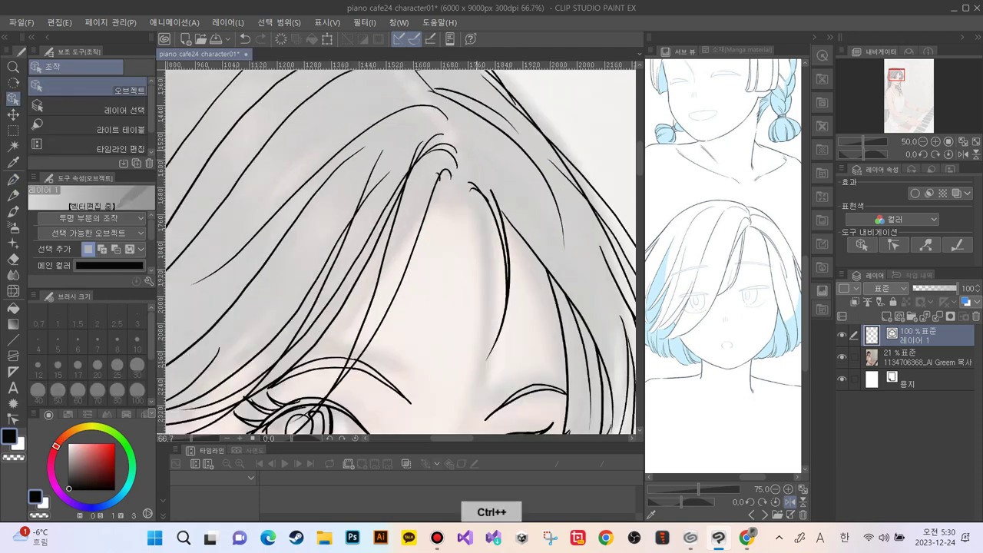
pyautogui.click(507, 268)
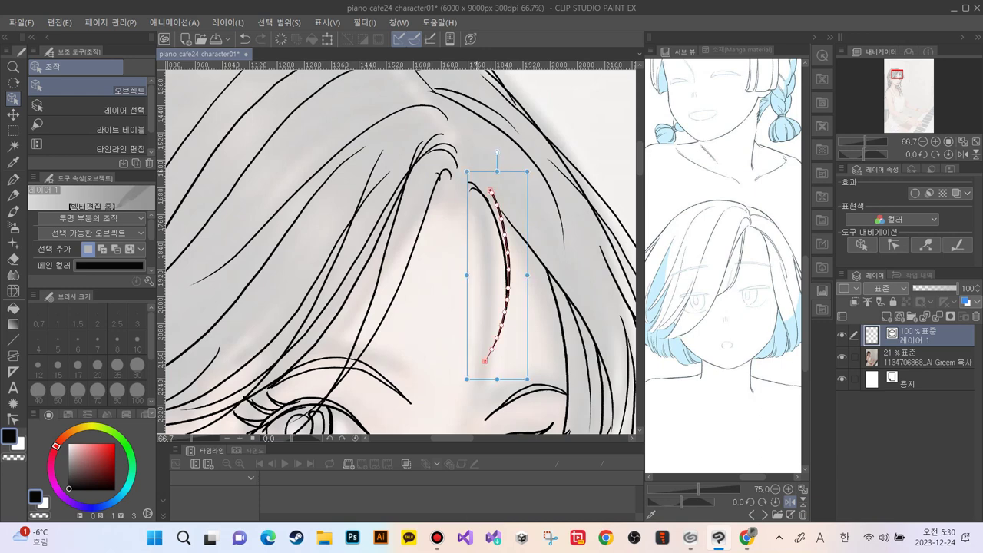
pyautogui.moveTo(489, 190)
pyautogui.mouseDown()
pyautogui.moveTo(481, 173)
pyautogui.moveTo(493, 195)
pyautogui.mouseUp()
pyautogui.moveTo(497, 204)
pyautogui.mouseDown()
pyautogui.moveTo(508, 254)
pyautogui.moveTo(503, 220)
pyautogui.mouseUp()
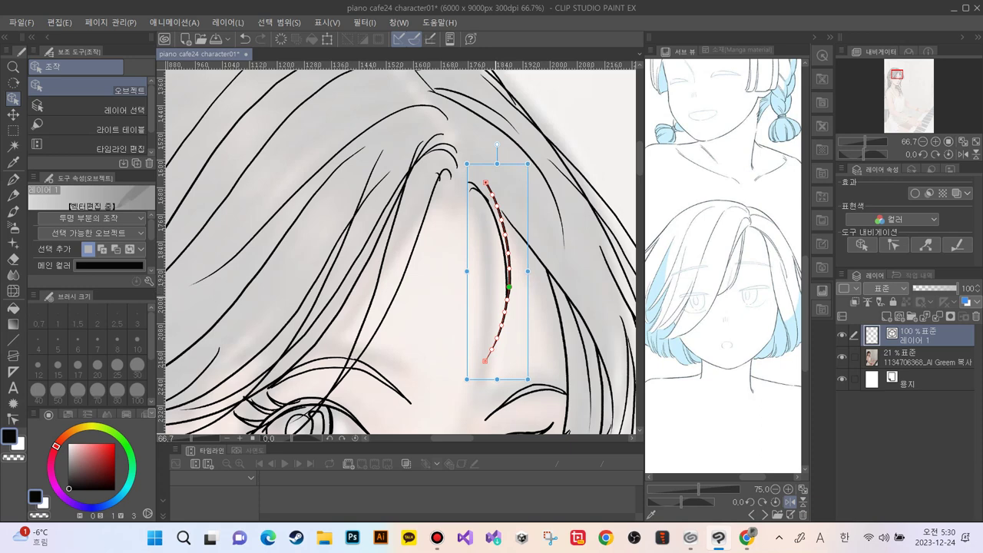
# Extend the inner short forehead strand down to the outer strand's tip and move its root further toward the parting
pyautogui.click(506, 283)
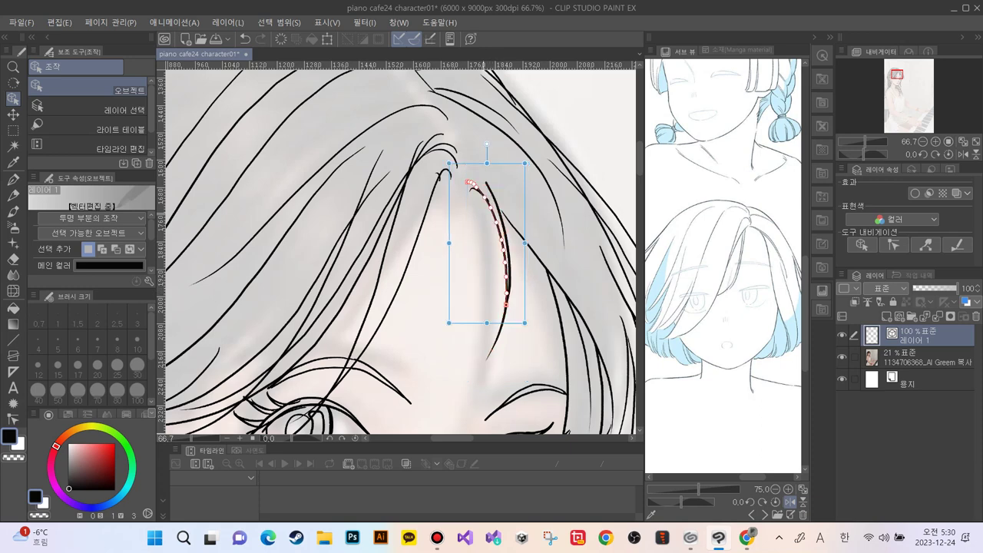
pyautogui.moveTo(506, 304); pyautogui.dragTo(489, 356)
pyautogui.moveTo(506, 293)
pyautogui.mouseDown()
pyautogui.moveTo(501, 313)
pyautogui.moveTo(495, 217)
pyautogui.moveTo(460, 183)
pyautogui.mouseUp()
pyautogui.click(454, 248)
# Refine the curve of the outer short forehead strand by moving its middle and lower control points
pyautogui.click(508, 254)
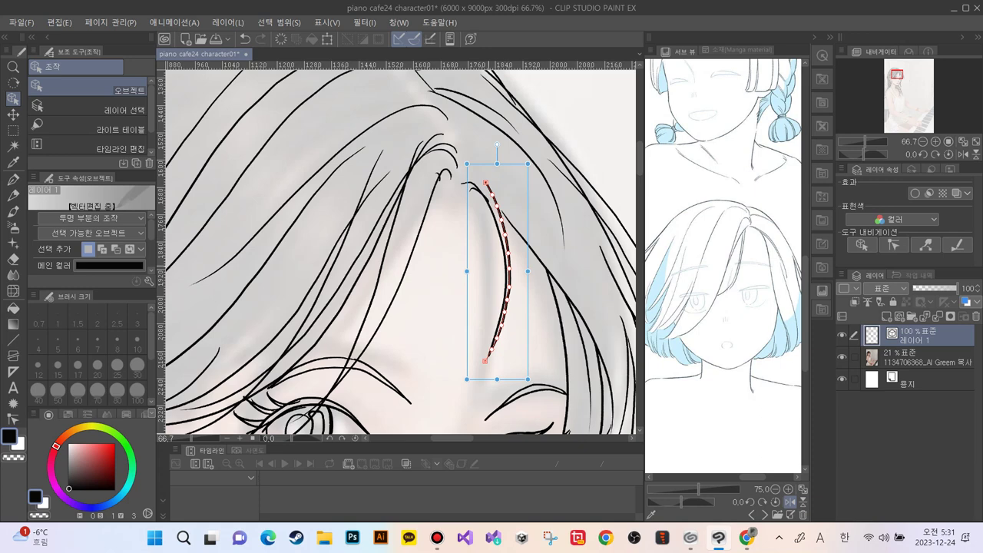
pyautogui.moveTo(509, 252)
pyautogui.mouseDown()
pyautogui.moveTo(511, 271)
pyautogui.moveTo(509, 251)
pyautogui.mouseUp()
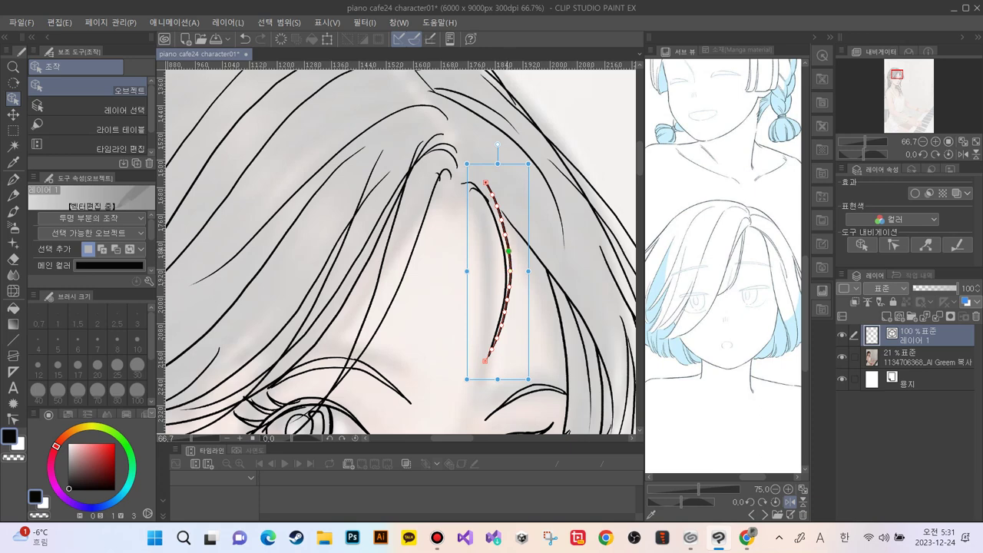
pyautogui.moveTo(505, 235); pyautogui.dragTo(502, 221)
pyautogui.moveTo(509, 287)
pyautogui.mouseDown()
pyautogui.moveTo(510, 266)
pyautogui.moveTo(493, 349)
pyautogui.mouseUp()
pyautogui.click(453, 323)
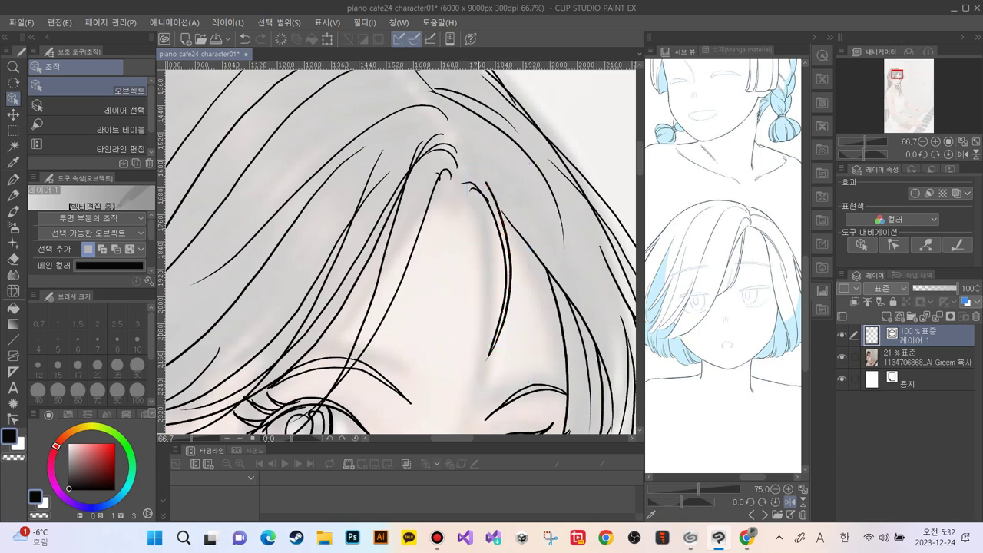
# Adjust the inner strand's lower end point, pulling it back so it stops short of the outer strand's tip
pyautogui.hotkey('ctrl', '+')
pyautogui.click(497, 385)
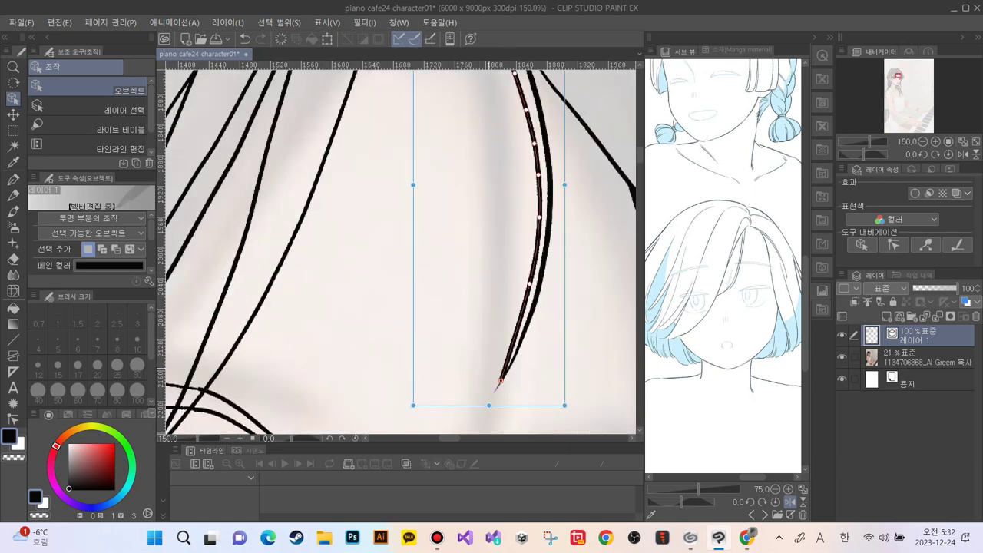
pyautogui.moveTo(500, 381)
pyautogui.mouseDown()
pyautogui.moveTo(494, 389)
pyautogui.moveTo(506, 345)
pyautogui.moveTo(496, 387)
pyautogui.mouseUp()
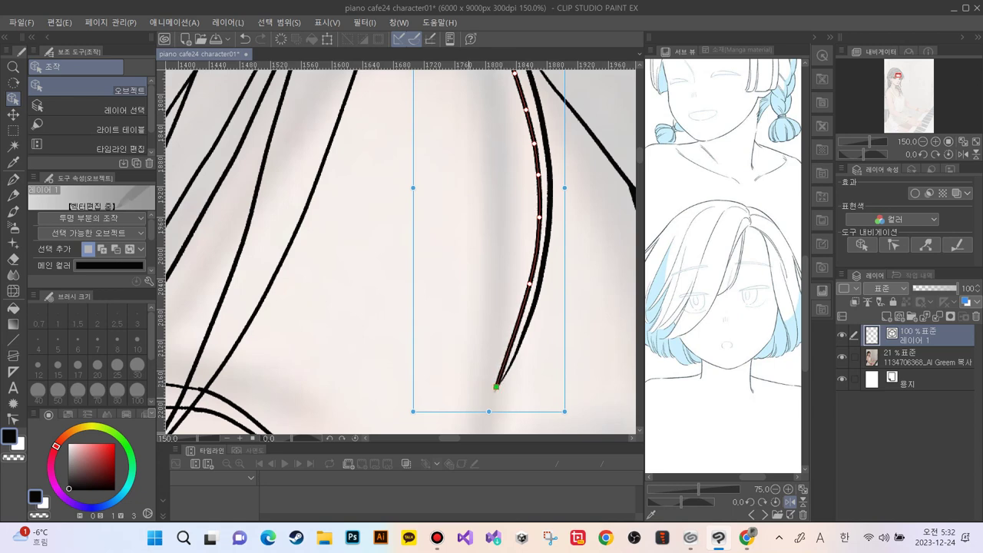
pyautogui.click(395, 345)
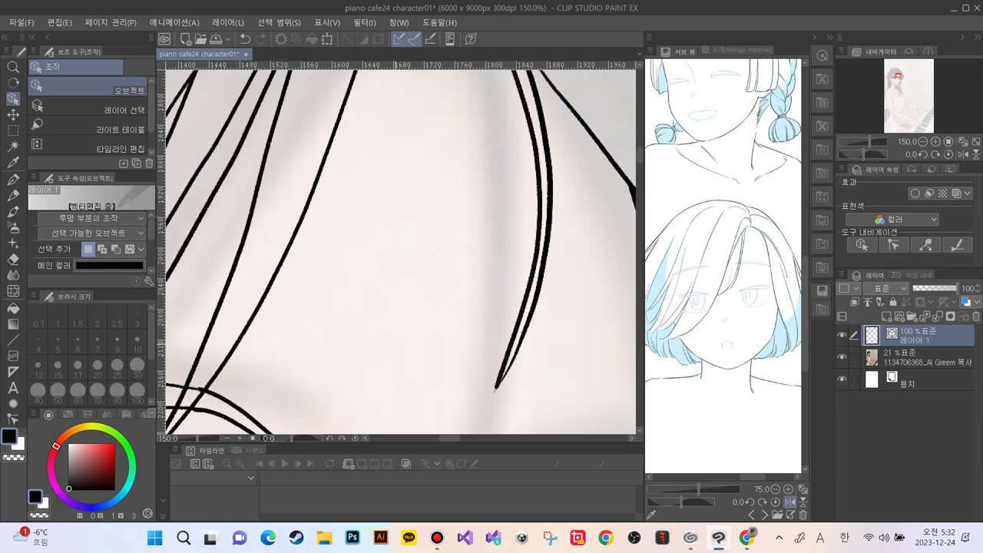
pyautogui.click(496, 388)
pyautogui.moveTo(496, 387)
pyautogui.mouseDown()
pyautogui.moveTo(517, 329)
pyautogui.moveTo(513, 342)
pyautogui.mouseUp()
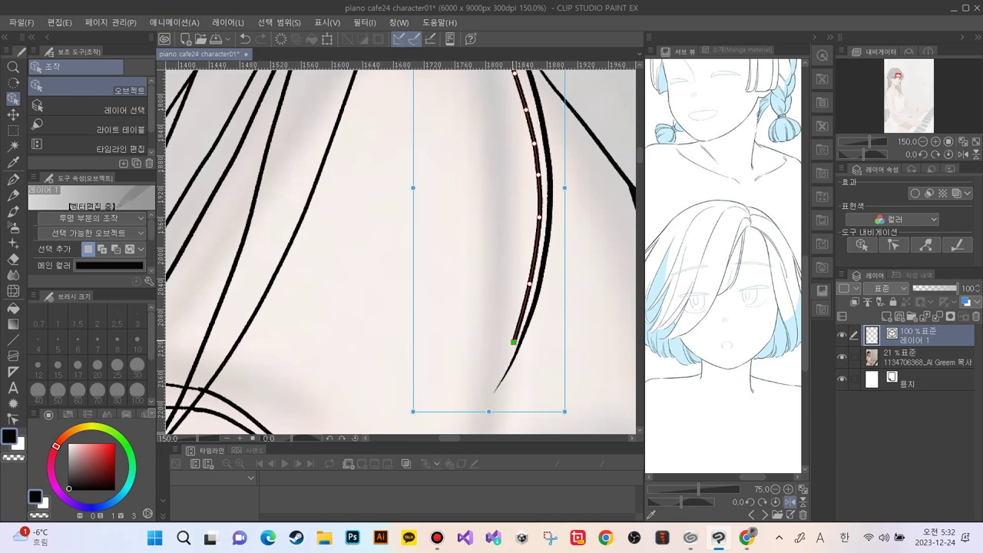
pyautogui.click(401, 321)
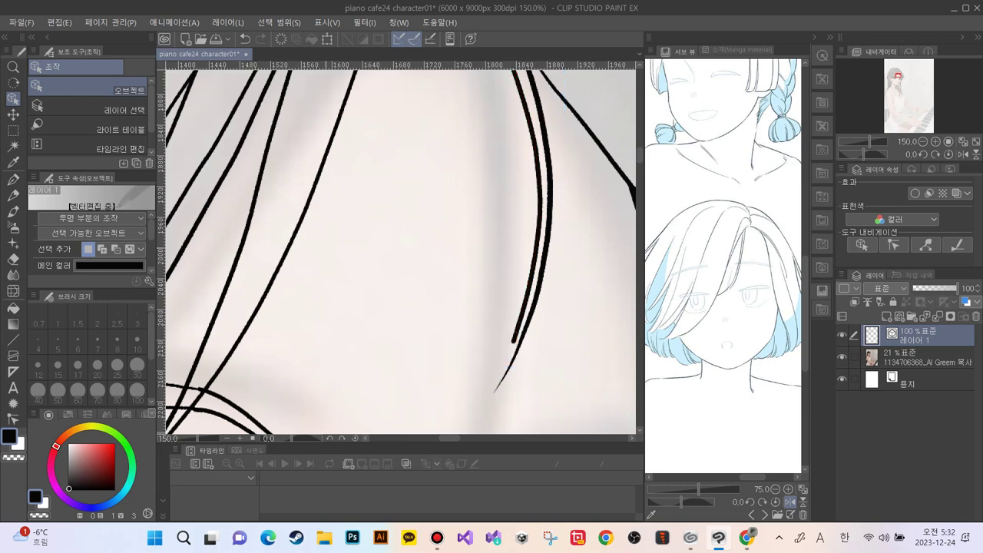
# Try inking a tapered tip onto the inner strand with the Real G pen at size 15, undoing each attempt
pyautogui.press('p')
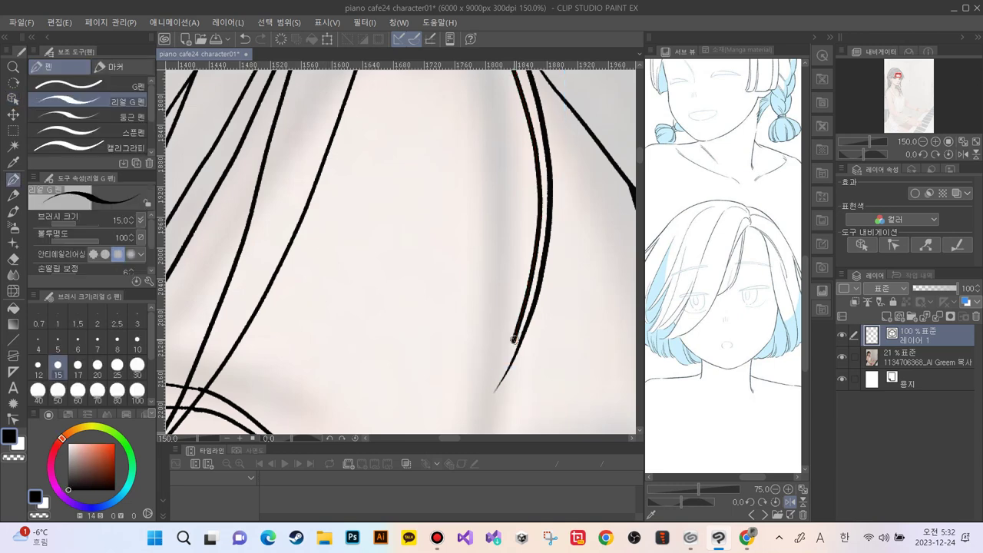
pyautogui.moveTo(513, 338); pyautogui.dragTo(489, 396)
pyautogui.hotkey('ctrl', 'z')
pyautogui.moveTo(510, 332); pyautogui.dragTo(483, 403)
pyautogui.hotkey('ctrl', 'z')
pyautogui.moveTo(507, 361); pyautogui.dragTo(491, 389)
pyautogui.hotkey('ctrl', 'z')
# Reduce the pen size to 10 and ink a tapered tip from the inner strand's end to the outer strand's tip
pyautogui.press('[')
pyautogui.press('[')
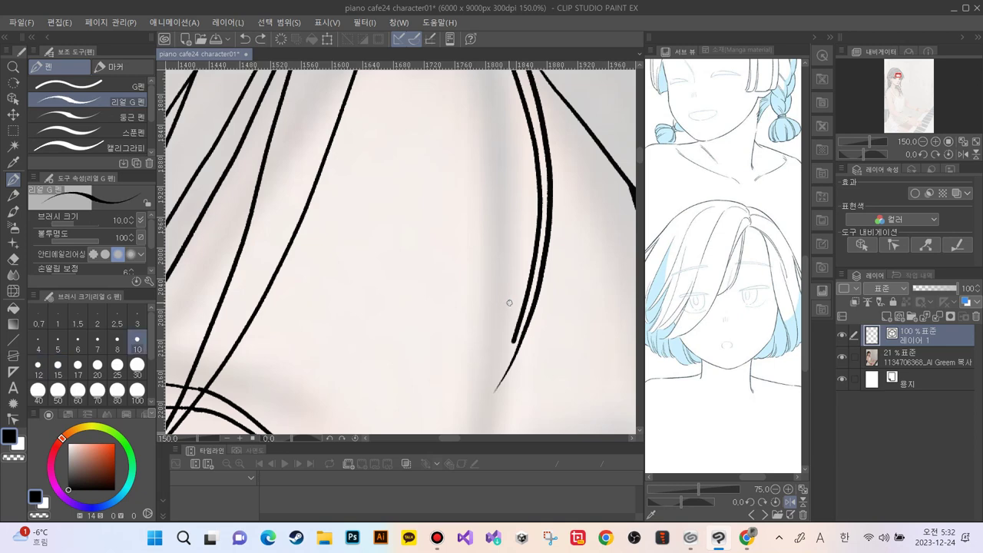
pyautogui.moveTo(512, 343); pyautogui.dragTo(492, 390)
pyautogui.moveTo(519, 323); pyautogui.dragTo(498, 384)
pyautogui.hotkey('ctrl', 'z')
pyautogui.hotkey('ctrl', 'z')
pyautogui.moveTo(513, 338); pyautogui.dragTo(495, 395)
pyautogui.moveTo(513, 330); pyautogui.dragTo(495, 399)
# Select the outer strand with the Object tool and adjust the control points near its tip
pyautogui.press('p')
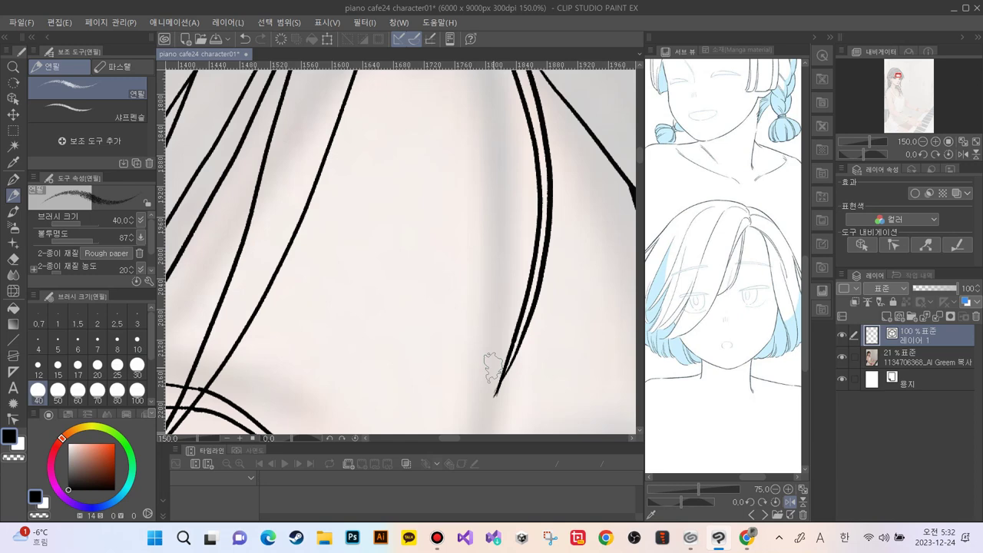
pyautogui.press('o')
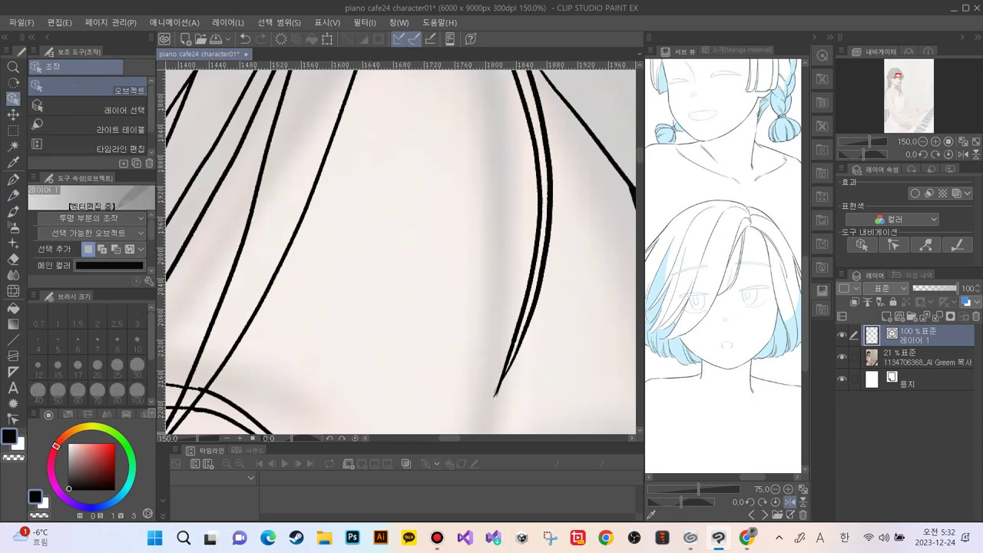
pyautogui.click(493, 393)
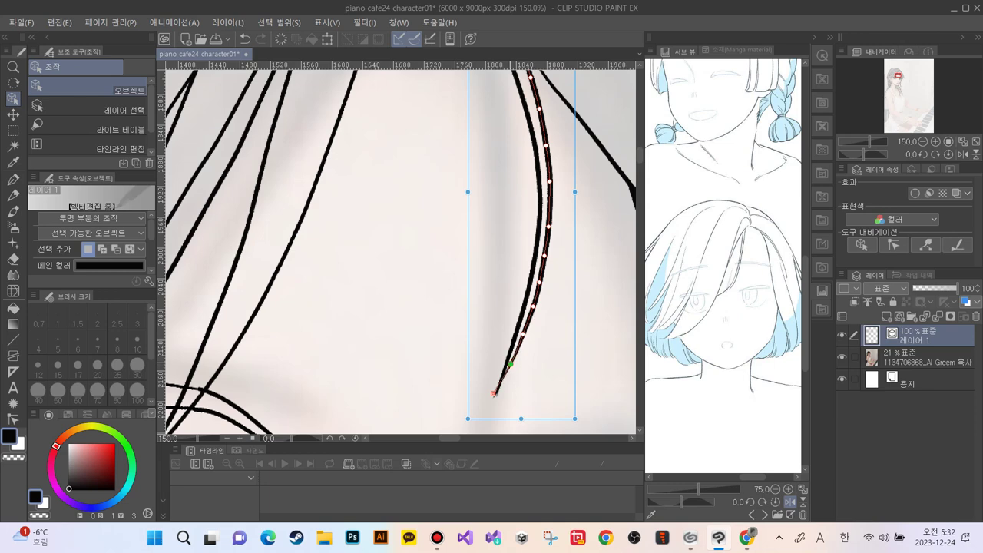
pyautogui.click(496, 393)
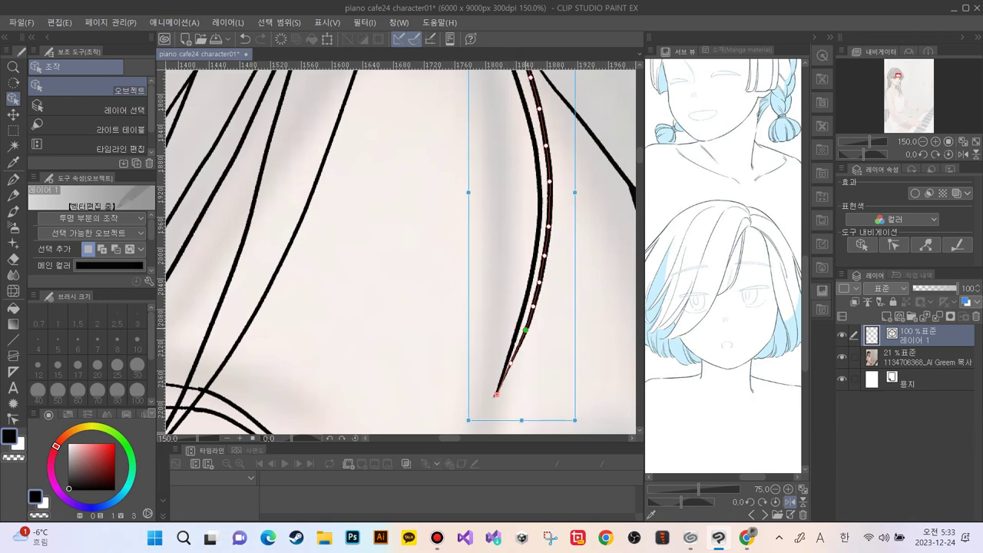
pyautogui.moveTo(510, 363); pyautogui.dragTo(514, 361)
pyautogui.click(445, 361)
# Select the added tip stroke and align its upper control points with the inner strand
pyautogui.click(496, 394)
pyautogui.moveTo(517, 326); pyautogui.dragTo(526, 293)
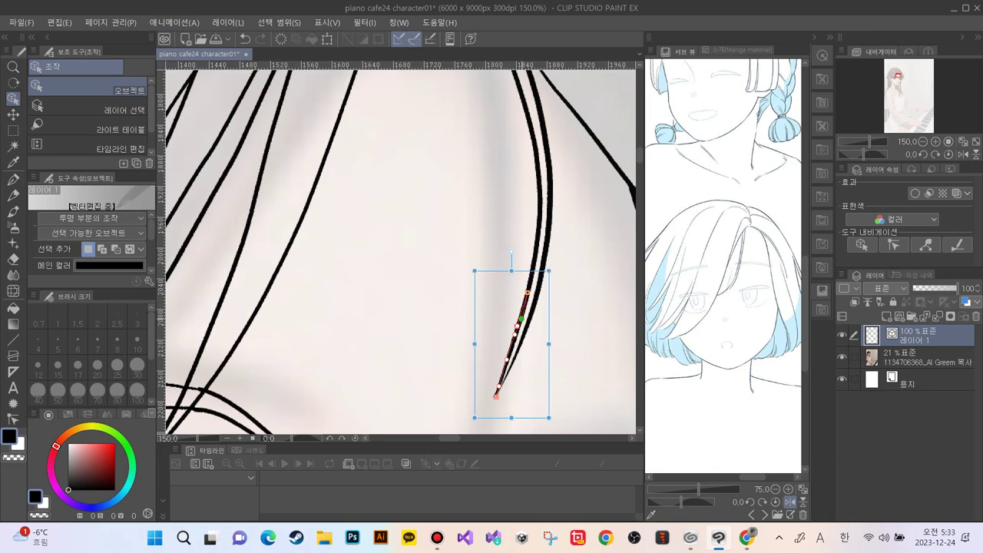
pyautogui.moveTo(519, 317); pyautogui.dragTo(522, 316)
pyautogui.moveTo(521, 316); pyautogui.dragTo(517, 328)
pyautogui.click(444, 330)
# Fine-tune the lower curve and end point of the outer strand by moving its control points
pyautogui.click(533, 307)
pyautogui.moveTo(513, 362); pyautogui.dragTo(512, 364)
pyautogui.moveTo(526, 330); pyautogui.dragTo(513, 364)
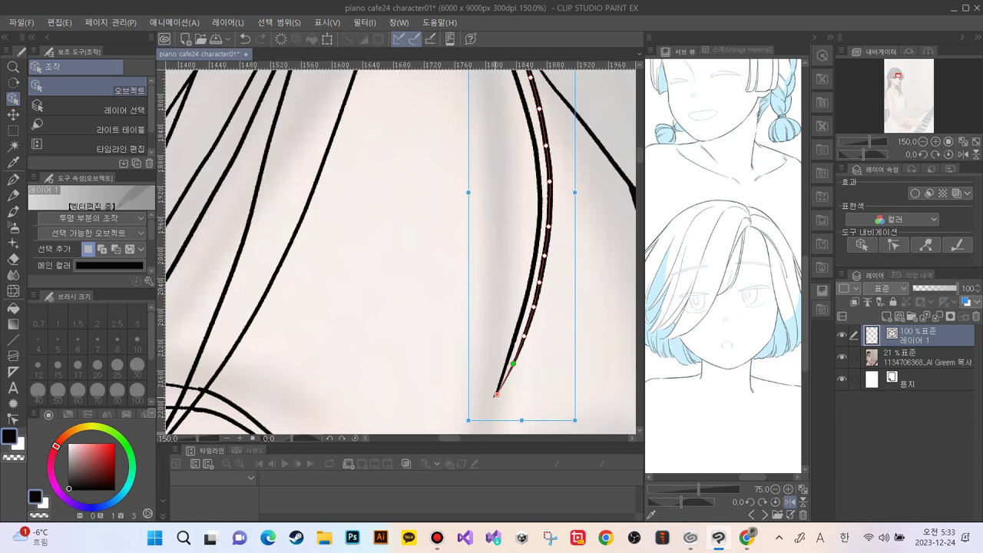
pyautogui.moveTo(496, 395); pyautogui.dragTo(496, 396)
# Adjust the added tip stroke and nudge the strands' end points so they meet in one sharp point
pyautogui.click(501, 372)
pyautogui.click(503, 373)
pyautogui.moveTo(507, 360); pyautogui.dragTo(508, 361)
pyautogui.click(494, 369)
pyautogui.click(503, 375)
pyautogui.moveTo(496, 397); pyautogui.dragTo(495, 394)
pyautogui.click(498, 395)
pyautogui.click(509, 372)
pyautogui.click(496, 396)
pyautogui.moveTo(496, 396); pyautogui.dragTo(495, 394)
pyautogui.click(443, 361)
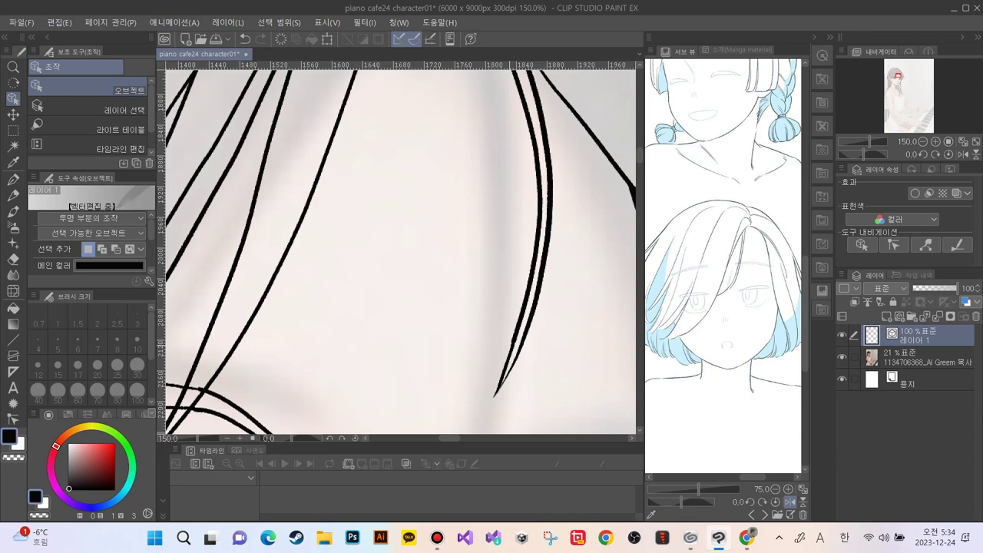
# Smooth the bump where the inner strand joins its added tip by moving the control points at the joint
pyautogui.click(512, 344)
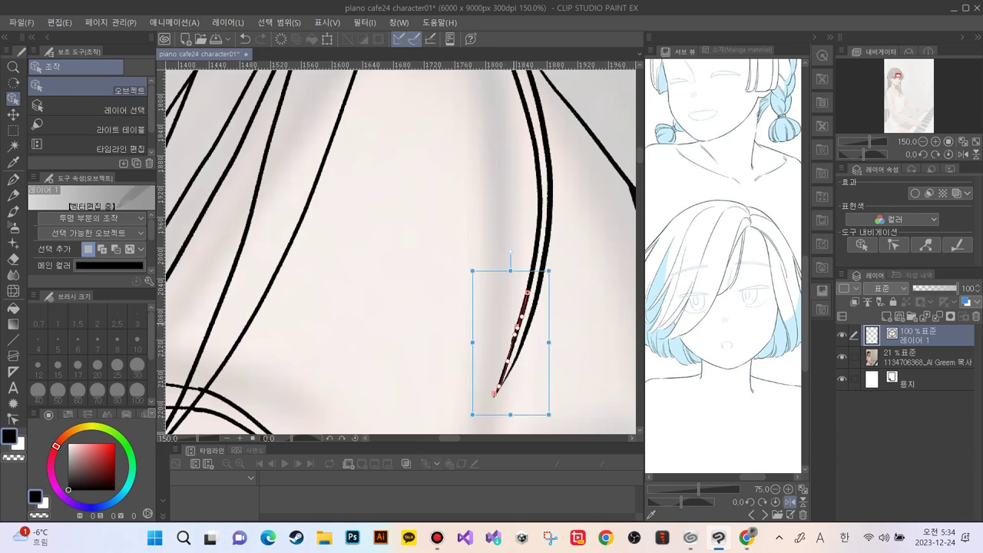
pyautogui.click(440, 307)
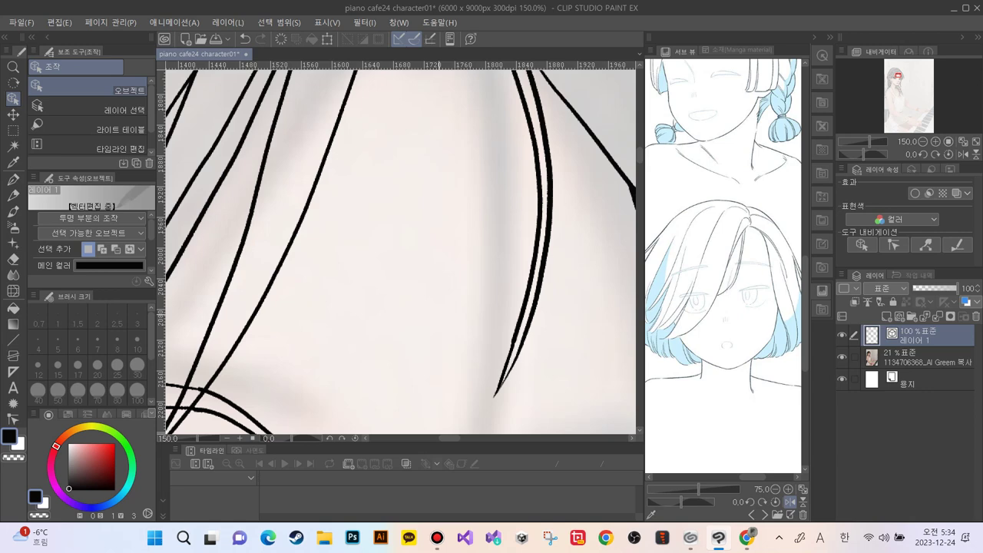
pyautogui.click(513, 344)
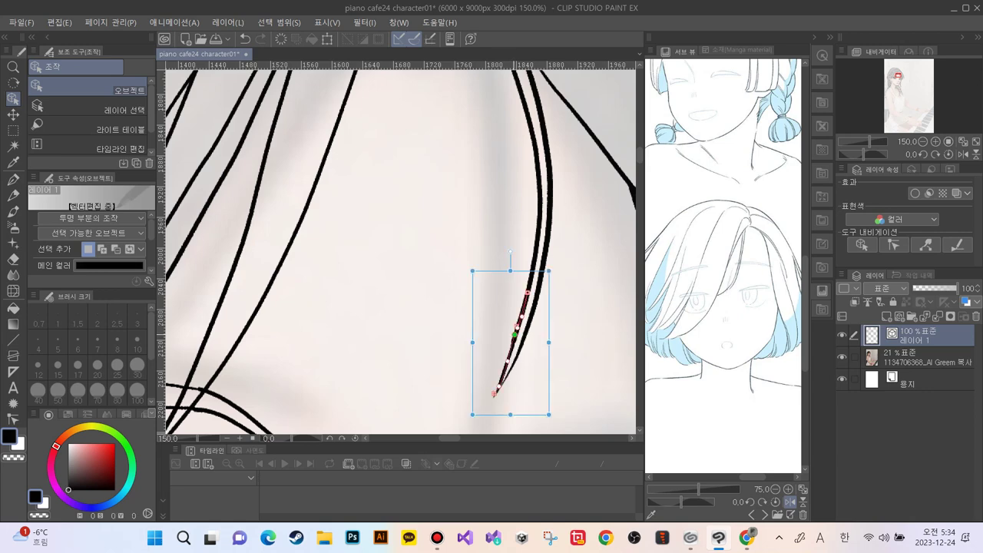
pyautogui.click(513, 341)
pyautogui.moveTo(513, 342)
pyautogui.mouseDown()
pyautogui.moveTo(499, 348)
pyautogui.moveTo(513, 343)
pyautogui.mouseUp()
pyautogui.hotkey('ctrl', 'd')
pyautogui.click(513, 342)
pyautogui.moveTo(513, 342); pyautogui.dragTo(518, 330)
pyautogui.click(424, 335)
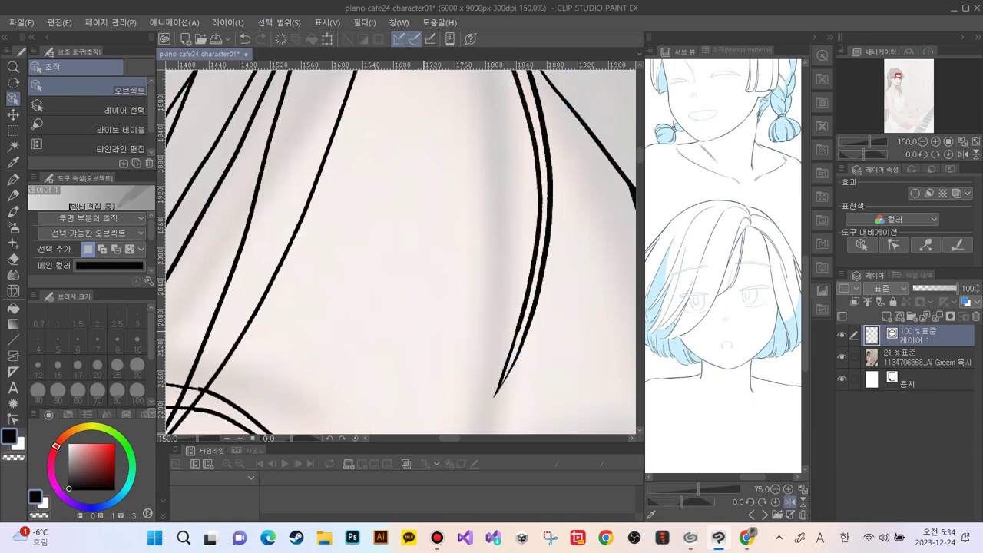
pyautogui.click(513, 342)
pyautogui.click(514, 342)
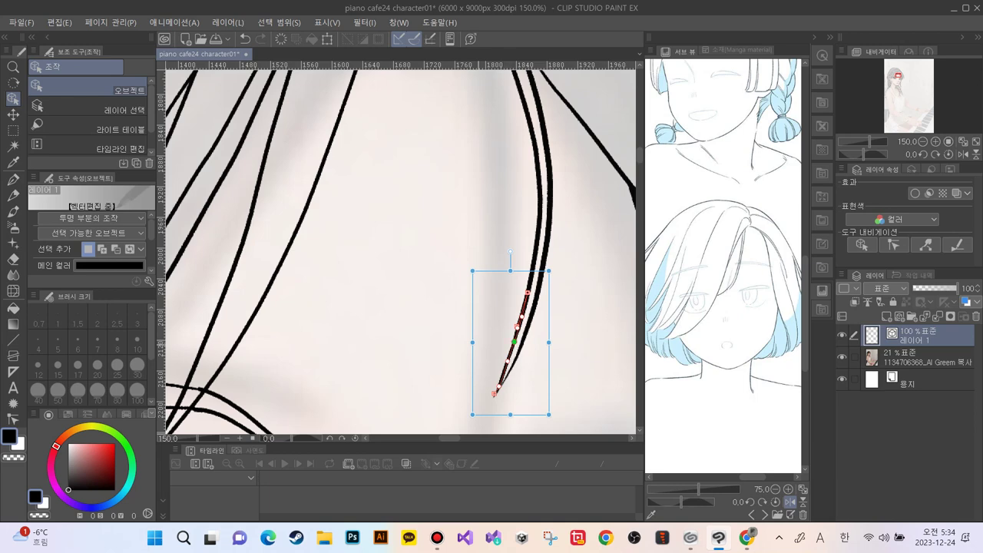
pyautogui.hotkey('ctrl', 'd')
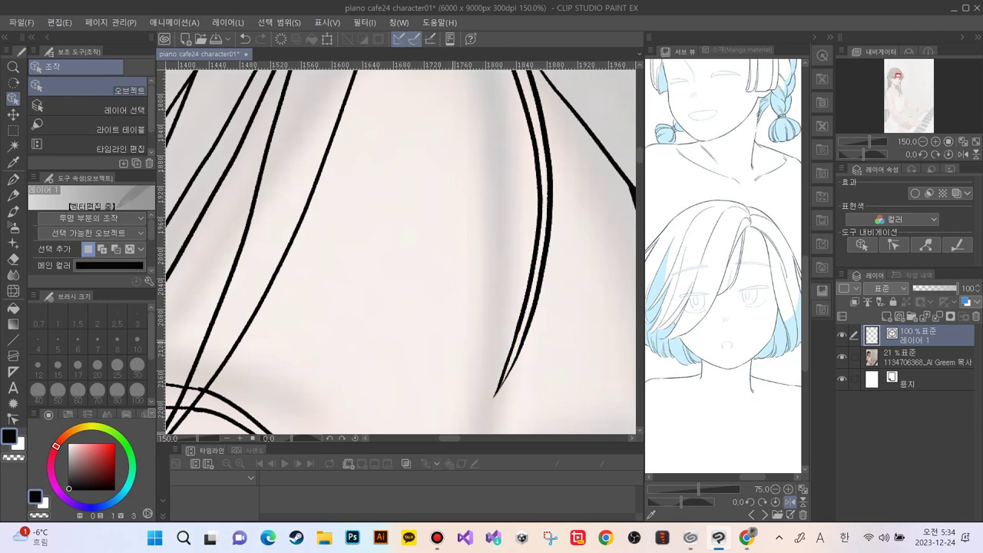
# Examine the refined bang strands in the whole hairline and inspect the short stroke at their upper end
pyautogui.hotkey('ctrl', '-')
pyautogui.hotkey('ctrl', '-')
pyautogui.hotkey('ctrl', '-')
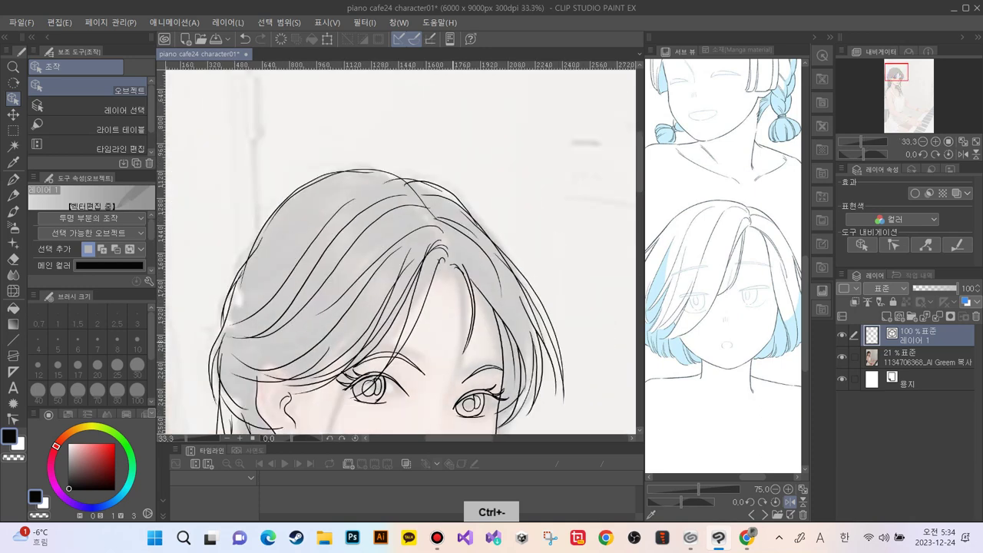
pyautogui.hotkey('ctrl', '+')
pyautogui.hotkey('ctrl', '+')
pyautogui.hotkey('ctrl', '+')
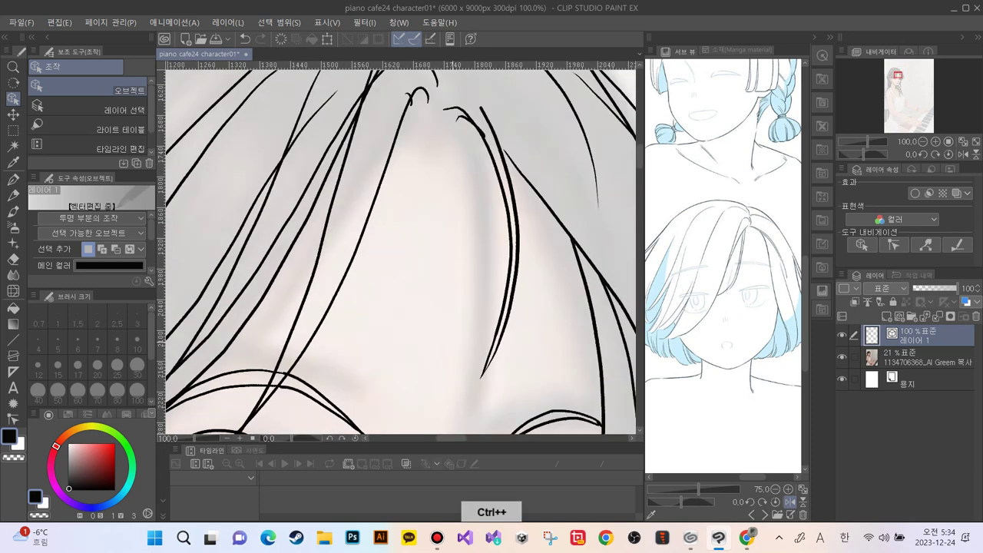
pyautogui.click(466, 119)
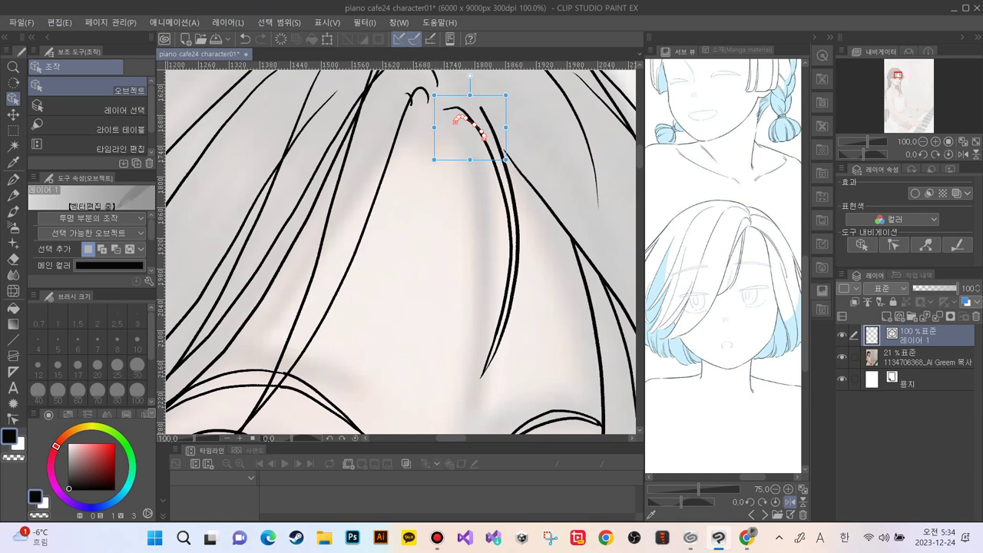
pyautogui.click(424, 138)
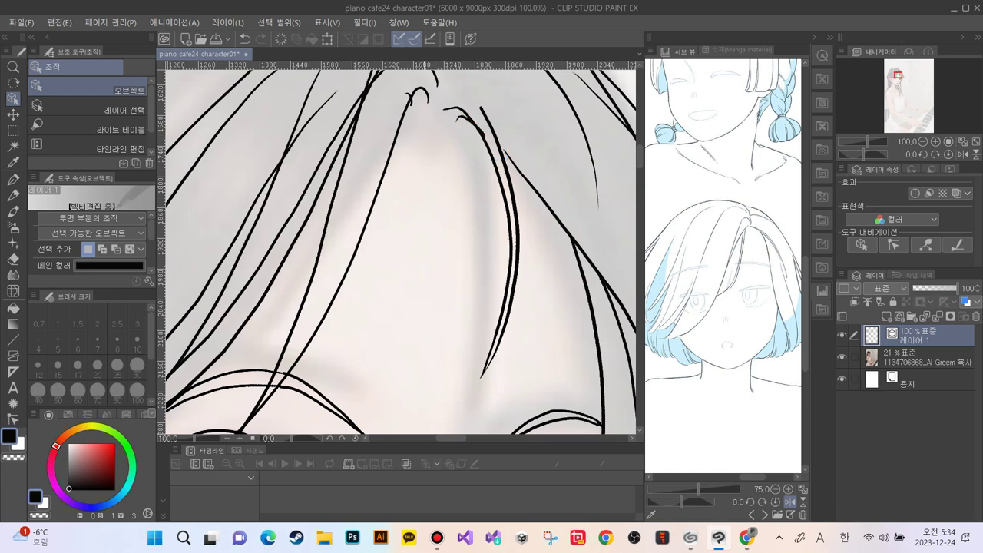
# Reduce the vector eraser's brush size to 12
pyautogui.press('e')
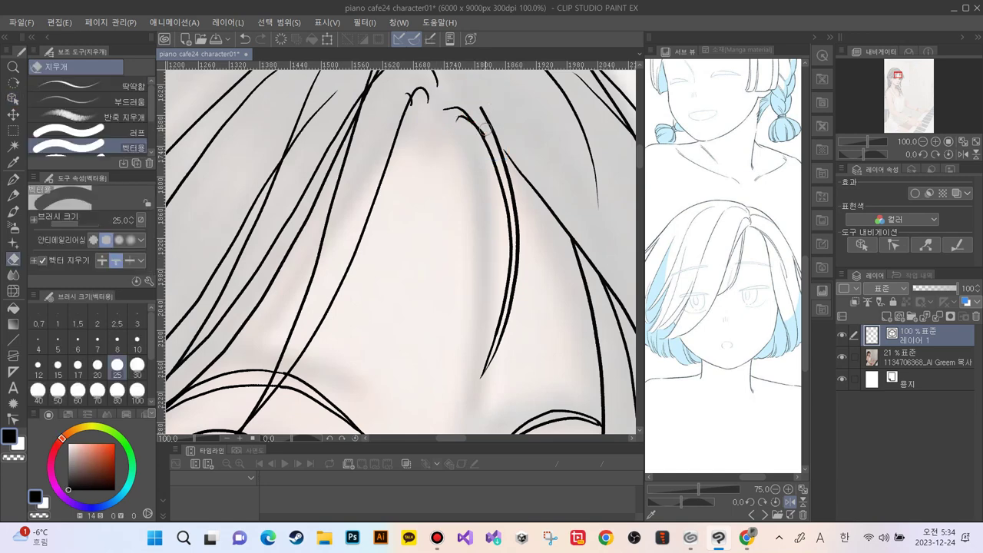
pyautogui.press('[')
pyautogui.press('[')
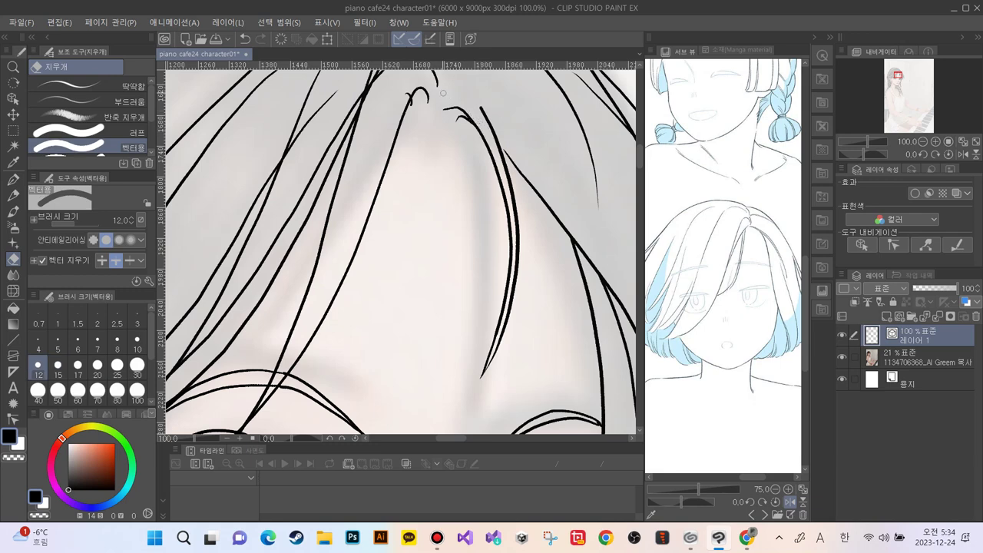
pyautogui.press('p')
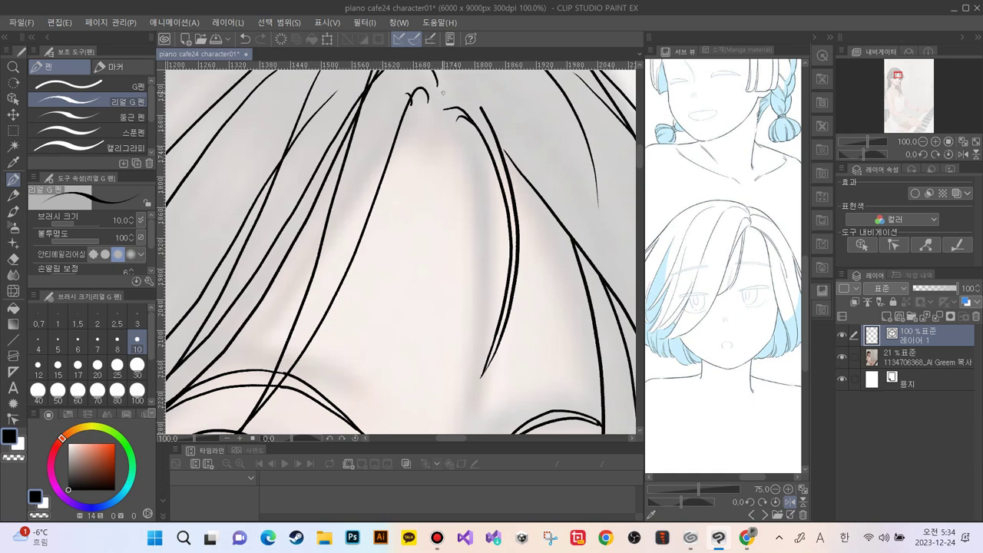
pyautogui.press('o')
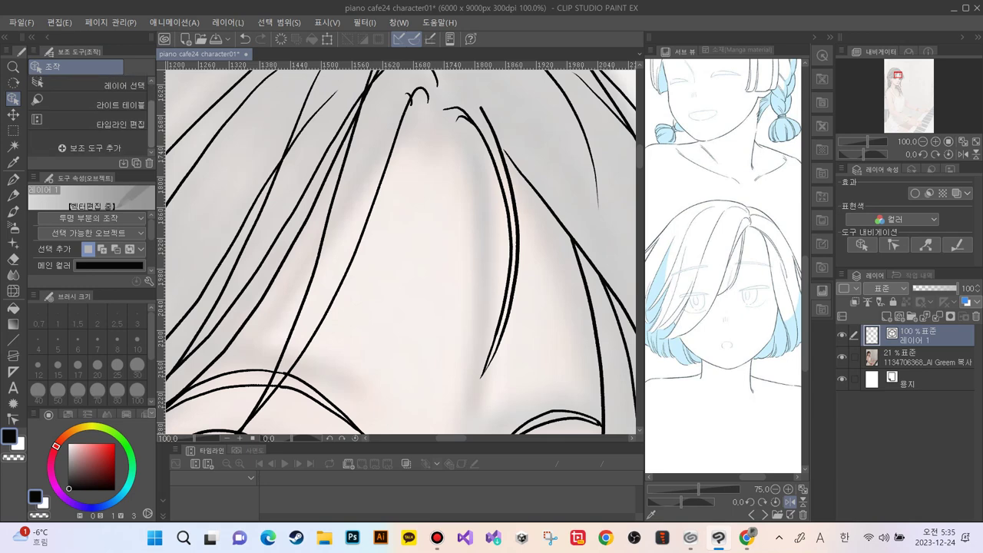
pyautogui.click(13, 114)
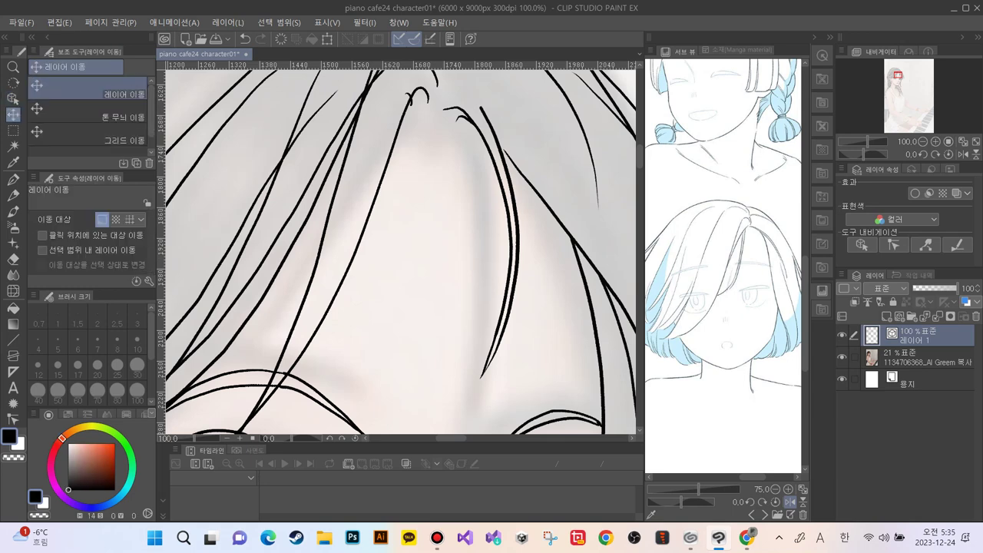
pyautogui.click(13, 98)
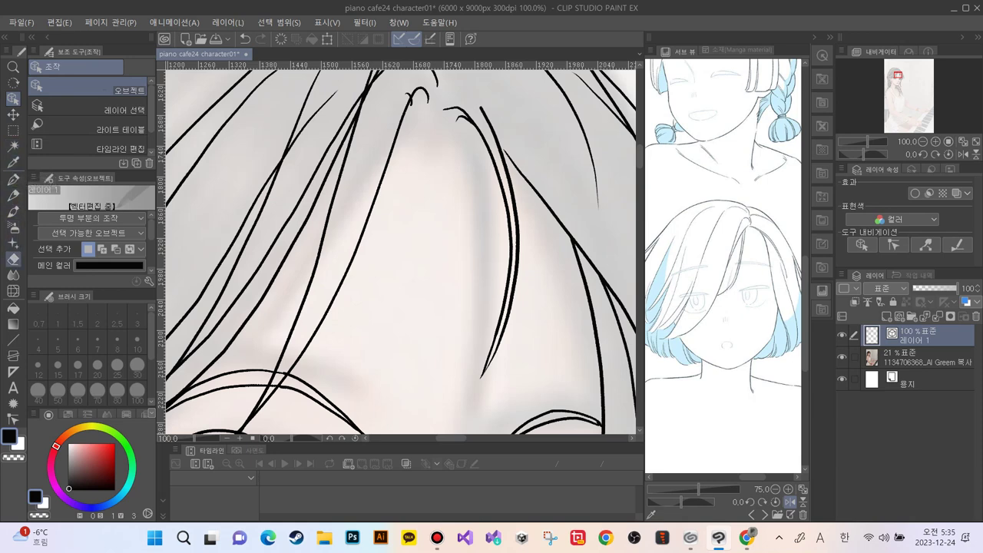
pyautogui.click(13, 243)
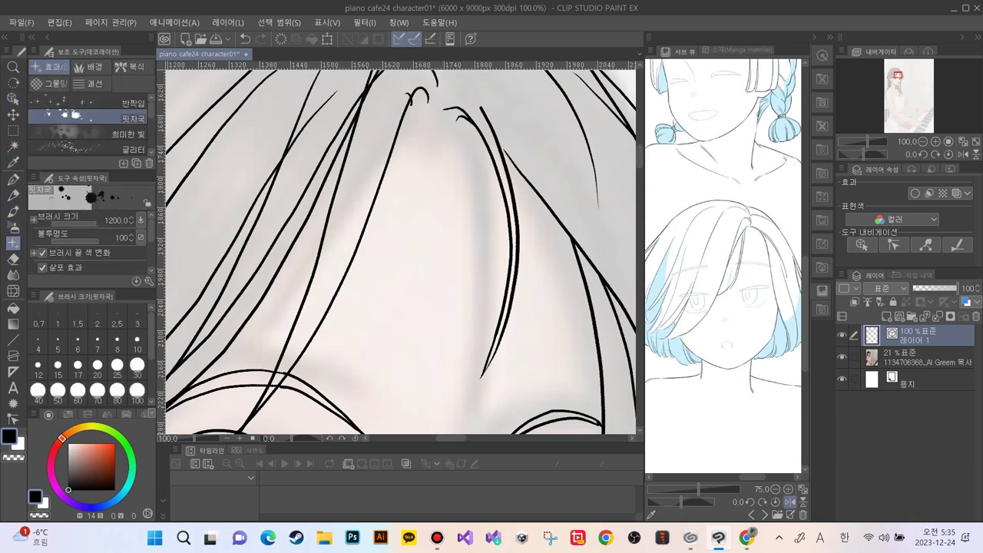
pyautogui.click(13, 99)
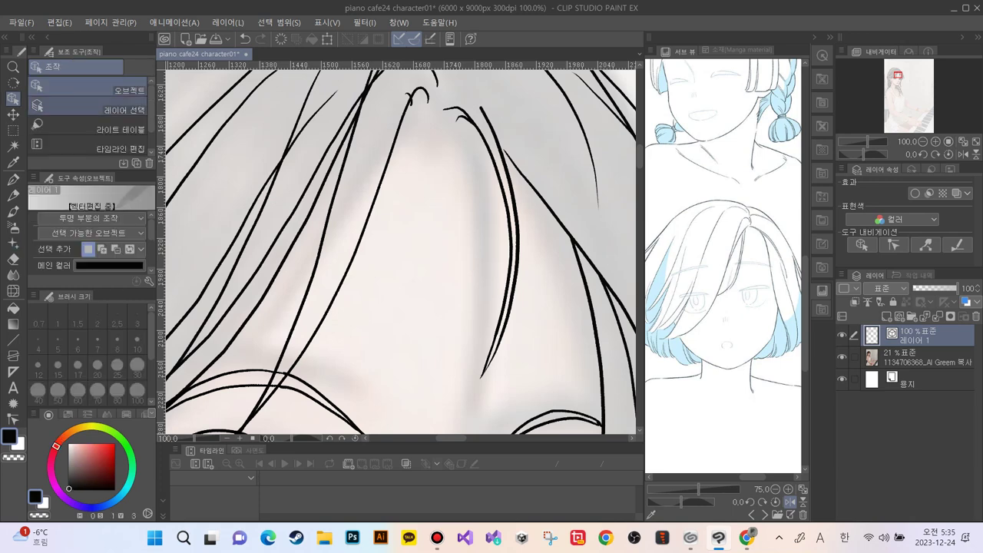
pyautogui.click(86, 90)
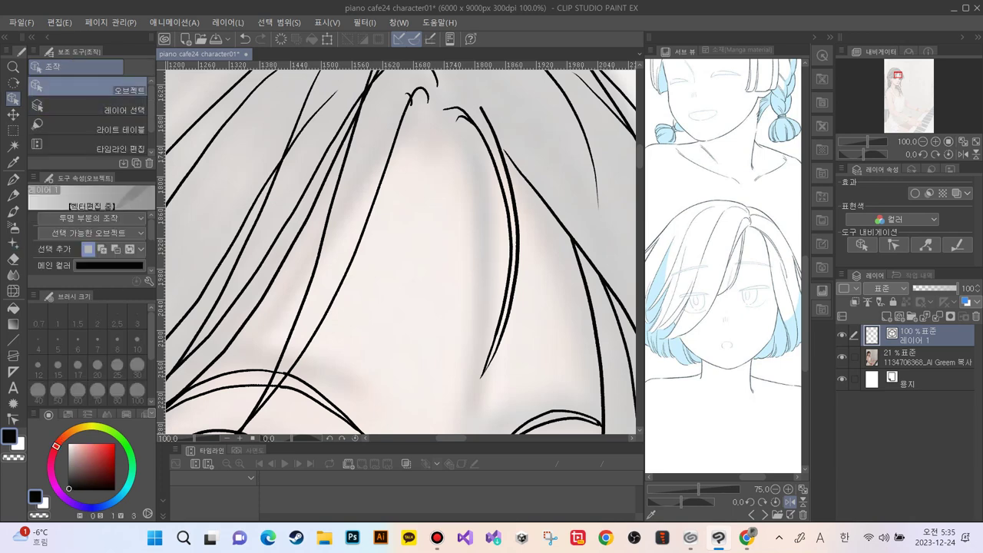
pyautogui.scroll(-2, 86, 108)
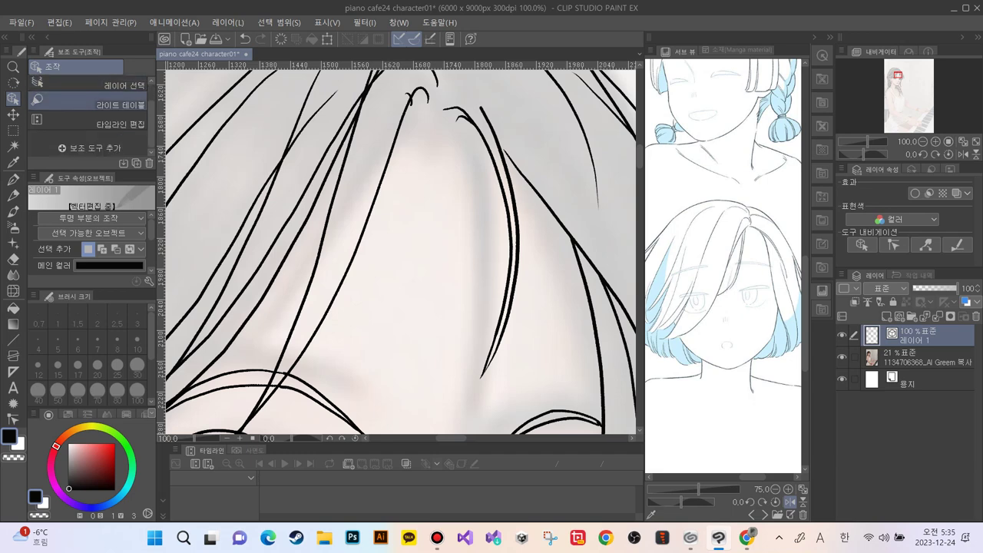
pyautogui.scroll(2, 91, 107)
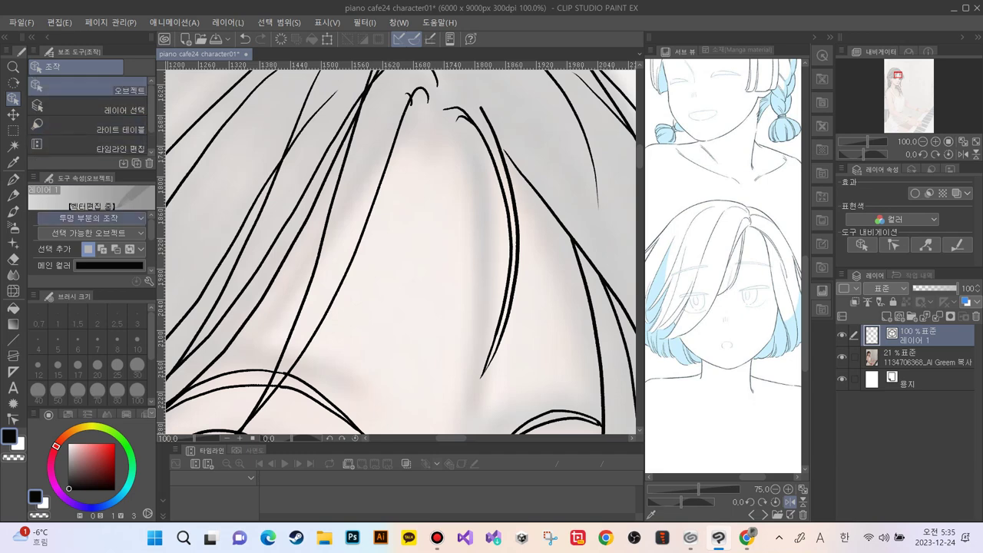
pyautogui.scroll(-1, 91, 221)
# Move the upper end point of the outer curved bang strand slightly down
pyautogui.click(103, 249)
pyautogui.click(489, 127)
pyautogui.moveTo(481, 107)
pyautogui.mouseDown()
pyautogui.moveTo(467, 95)
pyautogui.moveTo(483, 111)
pyautogui.mouseUp()
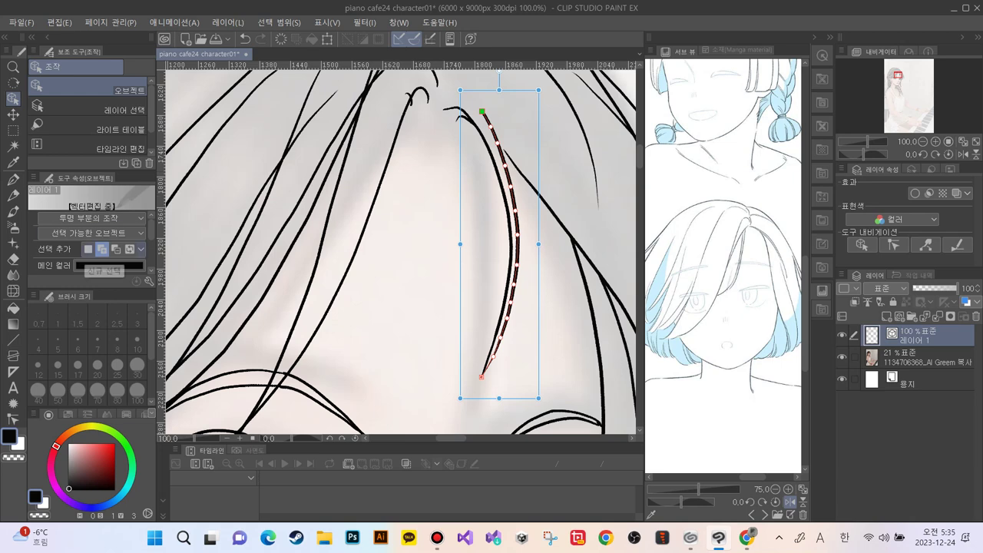
pyautogui.click(88, 249)
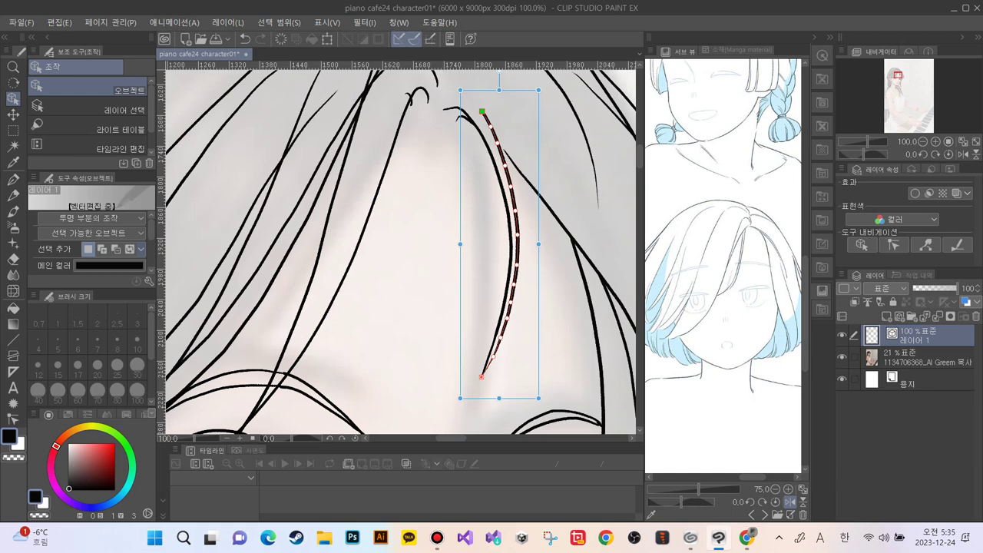
pyautogui.click(407, 230)
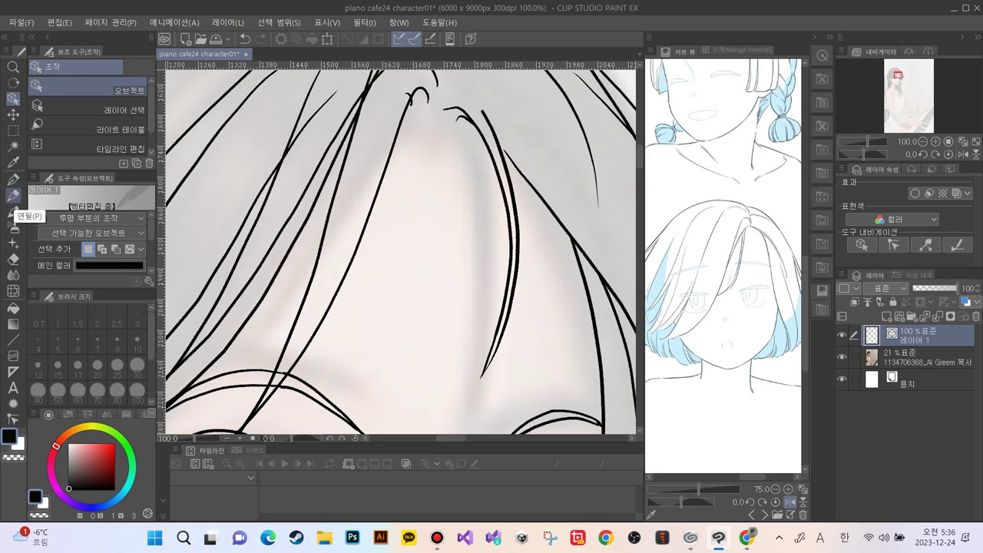
pyautogui.click(13, 180)
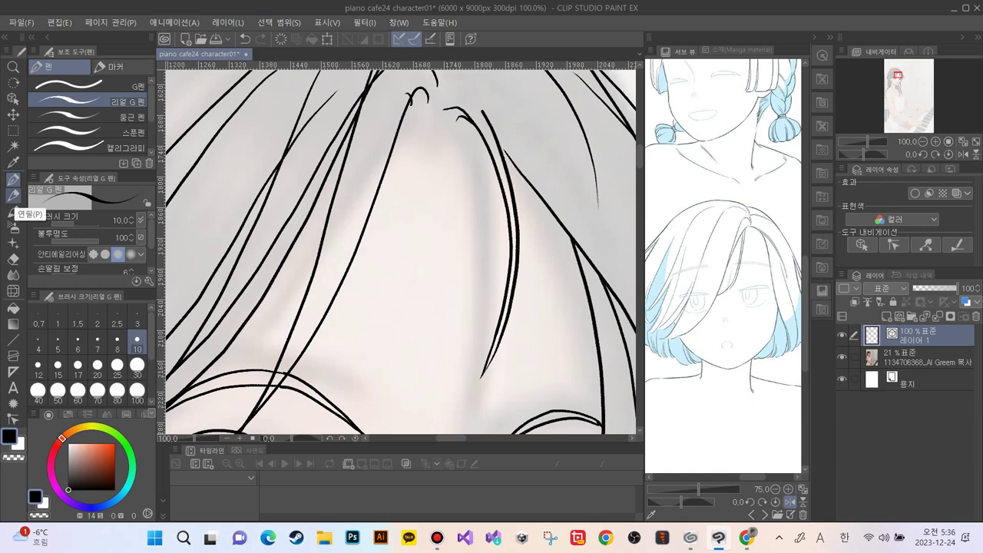
pyautogui.click(13, 195)
pyautogui.click(13, 210)
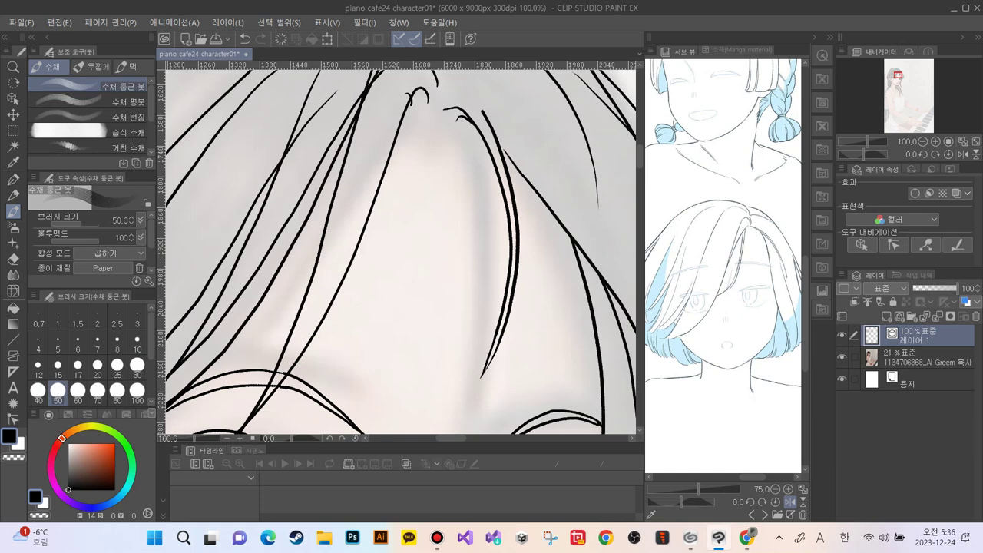
pyautogui.click(13, 228)
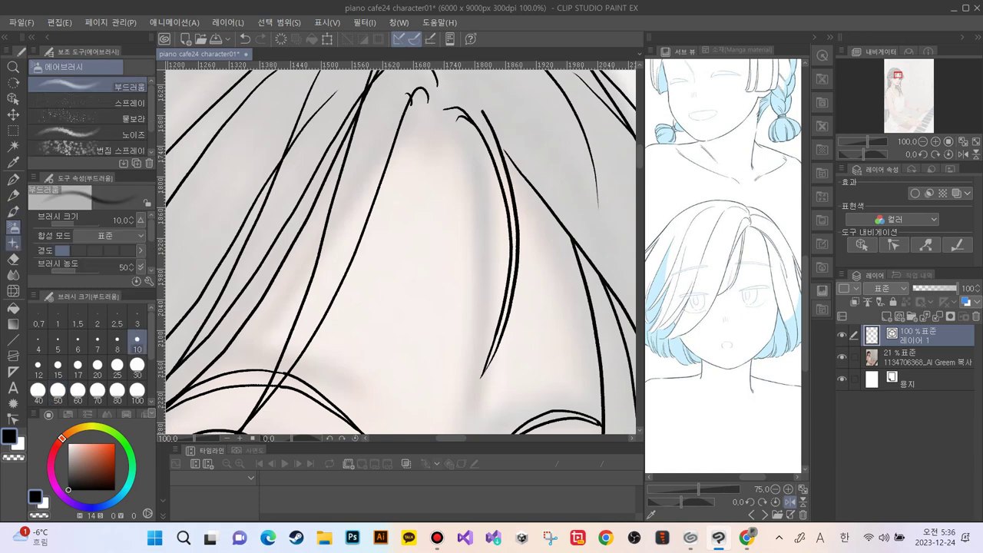
pyautogui.click(13, 242)
pyautogui.click(13, 259)
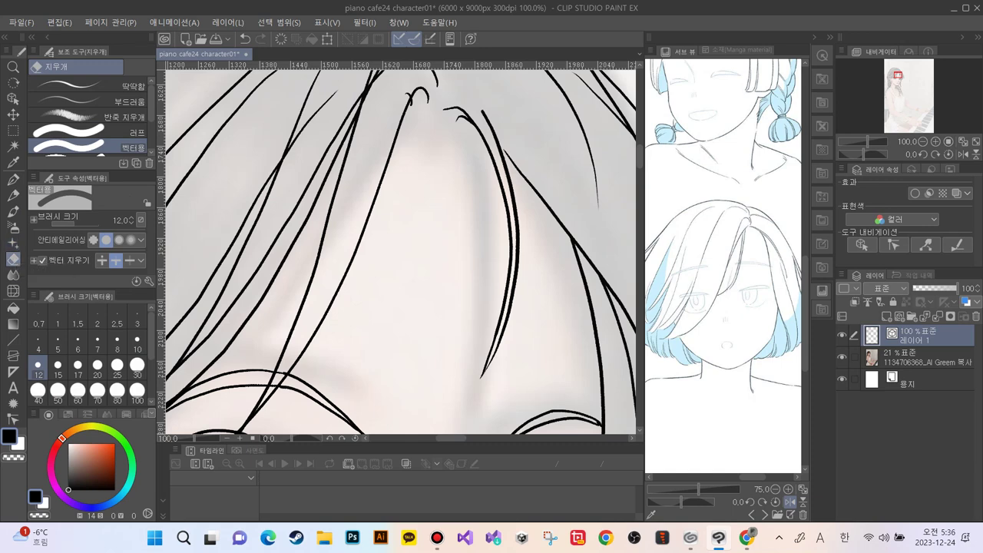
pyautogui.click(13, 275)
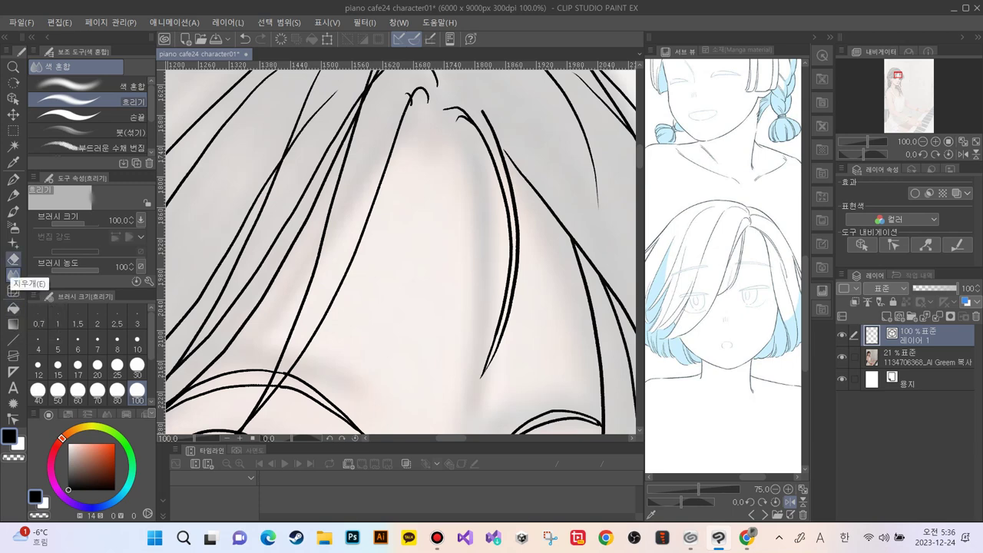
pyautogui.click(14, 98)
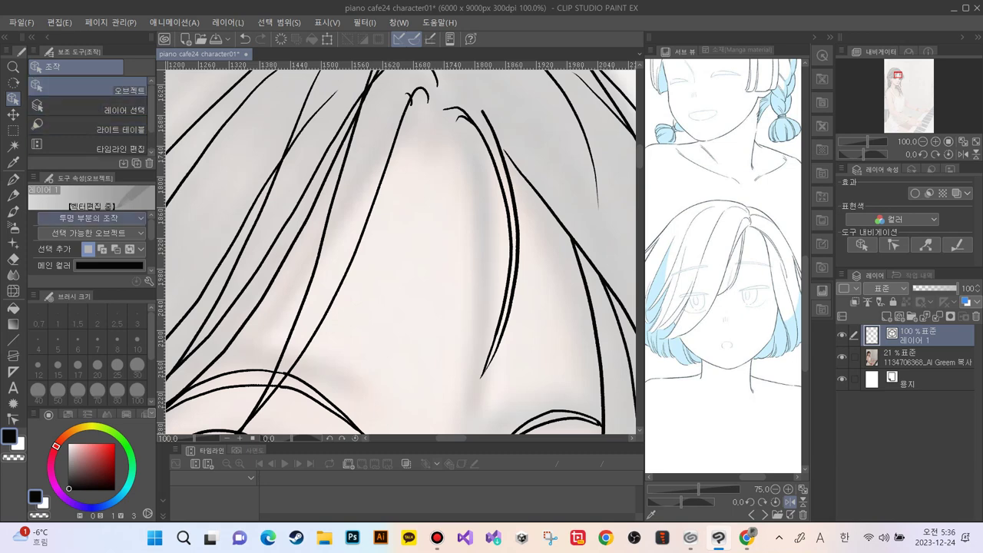
pyautogui.scroll(-1, 139, 231)
pyautogui.scroll(2, 102, 230)
# Select the outer curved bang strand and nudge its control points to smooth the curve toward the tip
pyautogui.click(499, 146)
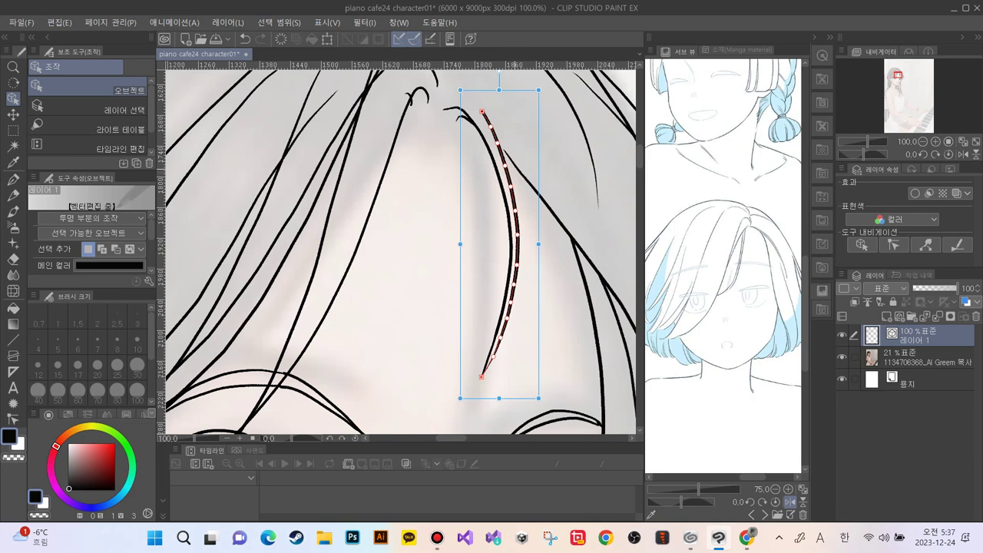
pyautogui.hotkey('ctrl', 'd')
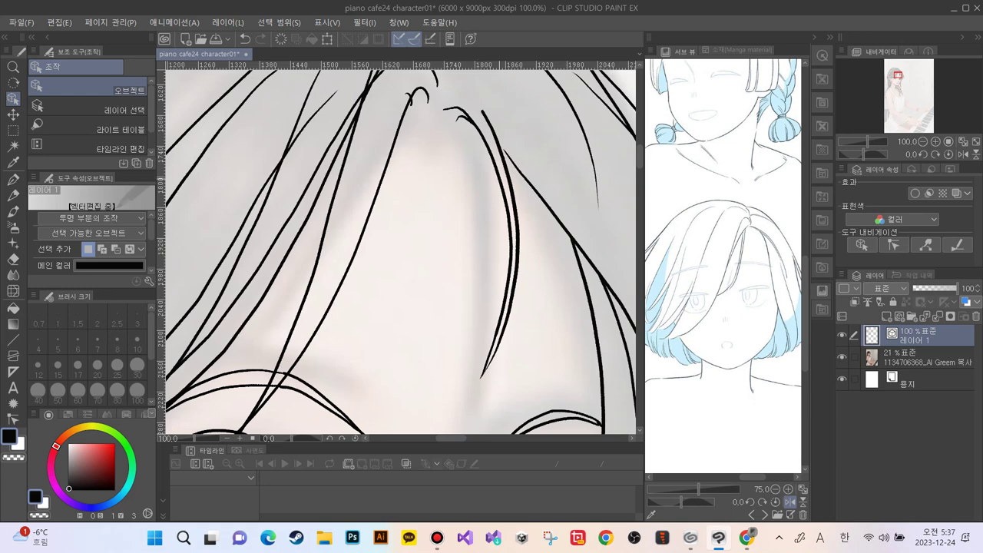
pyautogui.click(506, 179)
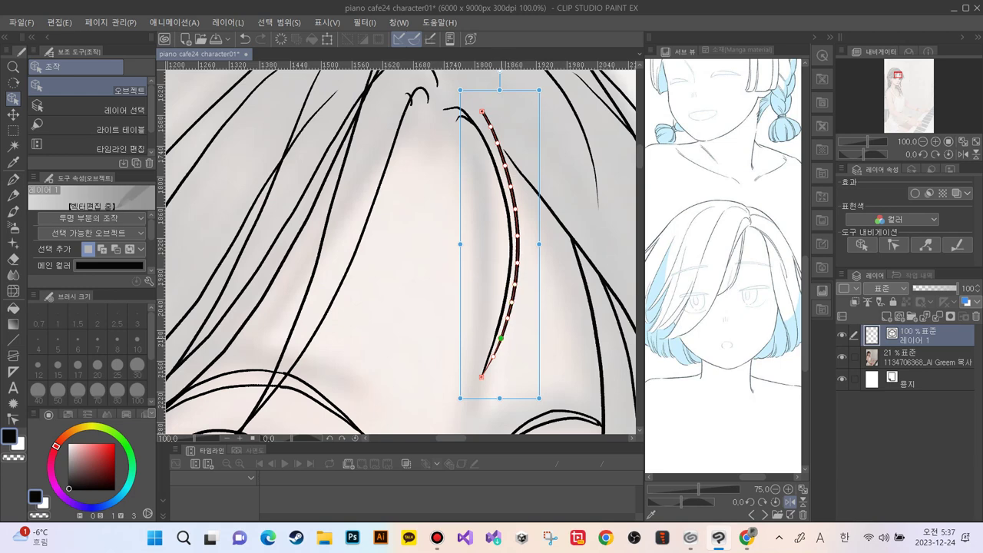
pyautogui.moveTo(501, 338); pyautogui.dragTo(502, 337)
pyautogui.click(434, 307)
# Move the upper control points of the diagonal strand beside the bangs so its start meets the outer curved strand
pyautogui.click(524, 176)
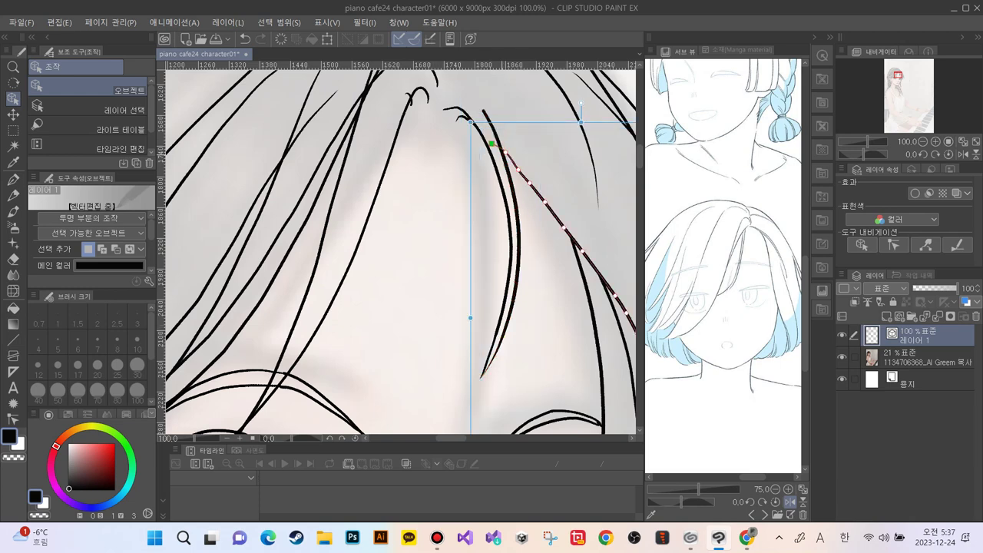
pyautogui.moveTo(506, 152)
pyautogui.mouseDown()
pyautogui.moveTo(517, 169)
pyautogui.moveTo(469, 140)
pyautogui.moveTo(507, 159)
pyautogui.mouseUp()
pyautogui.click(497, 150)
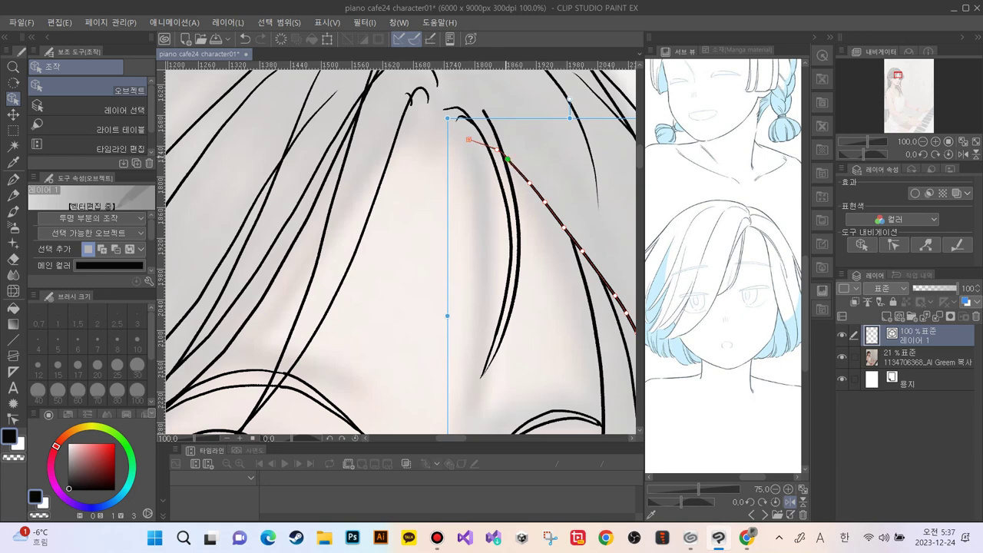
pyautogui.moveTo(497, 150); pyautogui.dragTo(492, 146)
pyautogui.press('space')
# Erase the short overhanging stub at the hooked top of the long bang strand with the vector eraser
pyautogui.press('e')
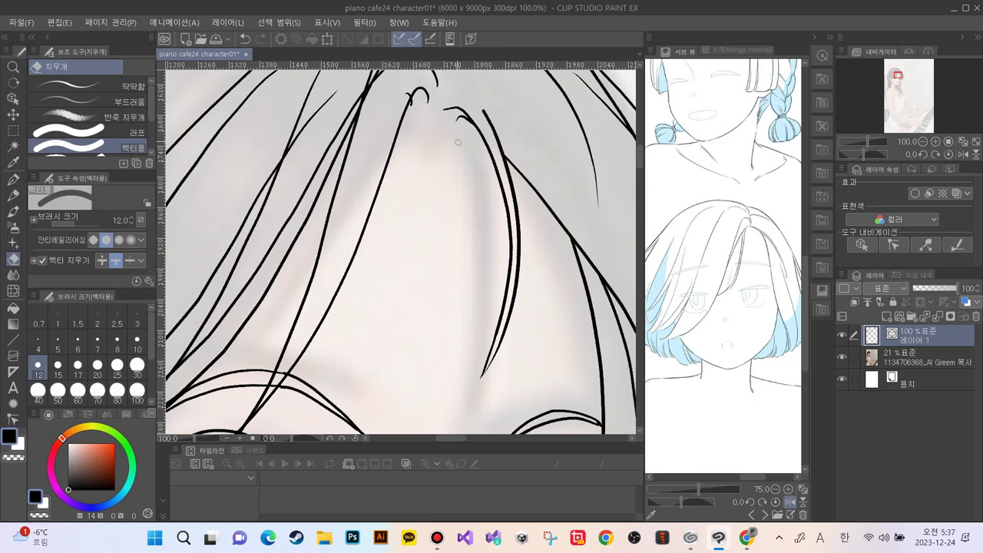
pyautogui.moveTo(405, 90); pyautogui.dragTo(407, 96)
pyautogui.press('p')
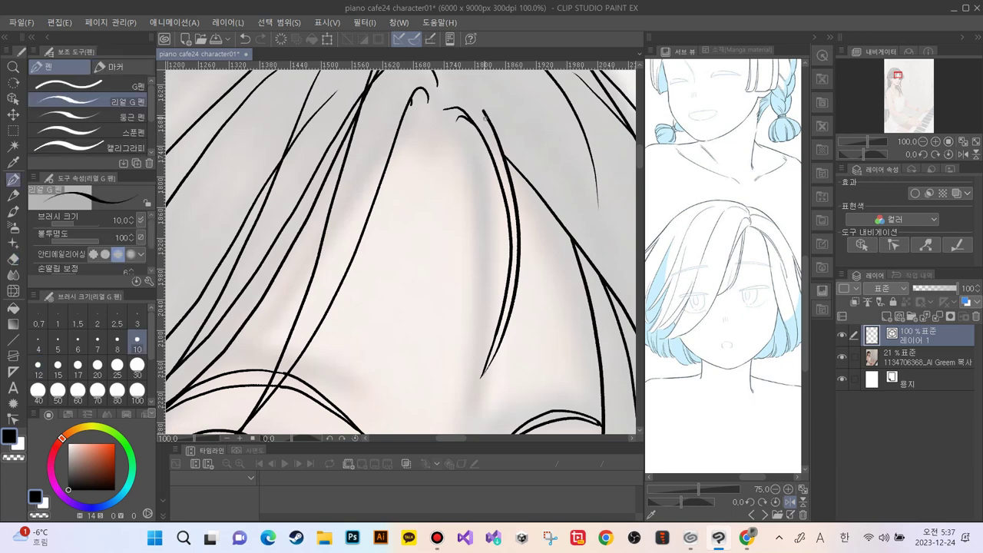
pyautogui.hotkey('ctrl', 'z')
pyautogui.press('o')
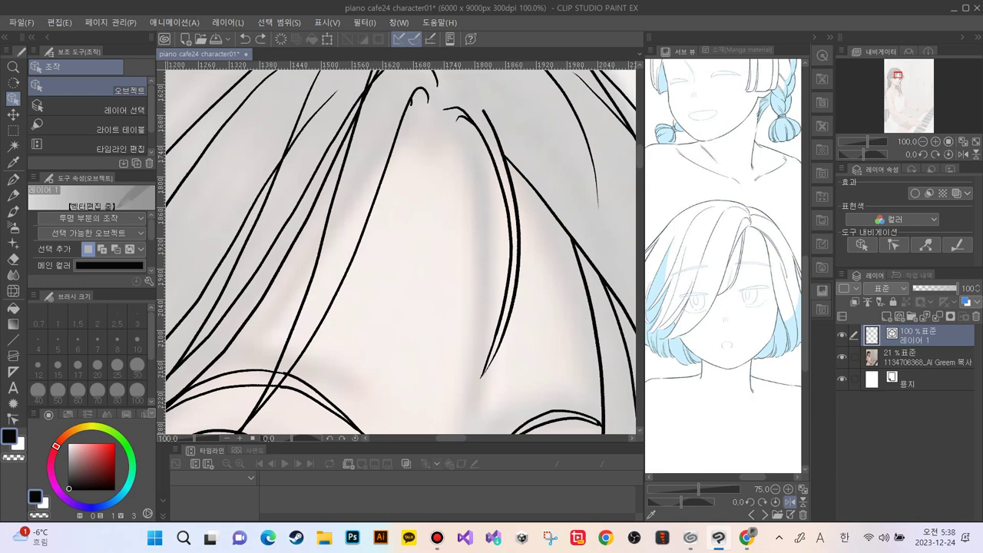
# Select the outermost hair strand on the side of the open forehead and move its lower control points to extend and round its tip
pyautogui.scroll(5, 399, 246)
pyautogui.moveTo(473, 211); pyautogui.dragTo(319, 129)
pyautogui.moveTo(450, 308); pyautogui.dragTo(355, 138)
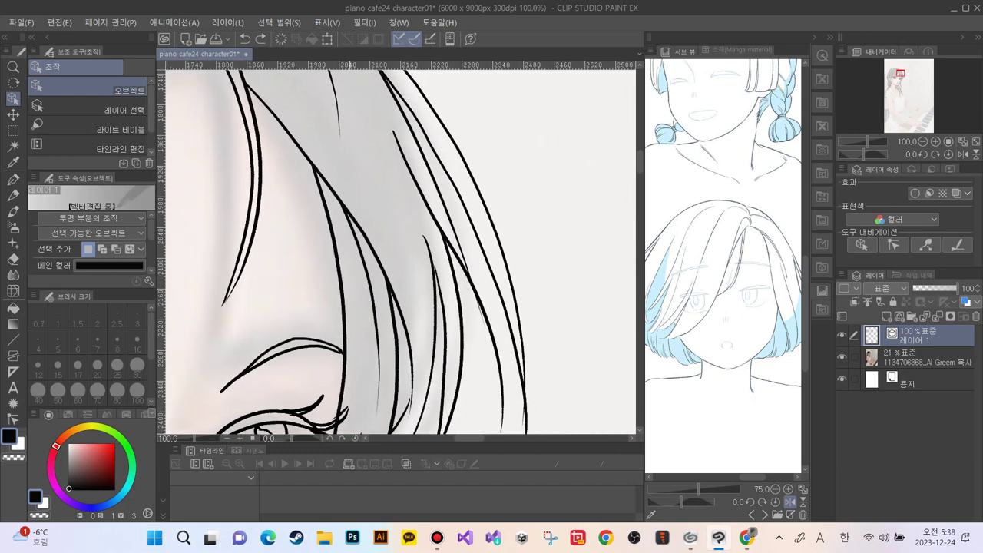
pyautogui.scroll(-5, 399, 246)
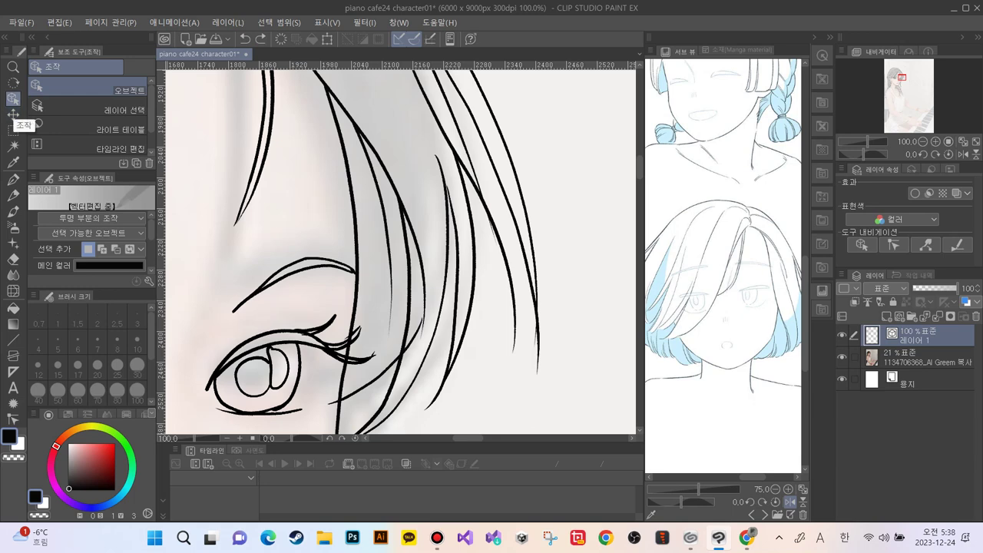
pyautogui.click(535, 339)
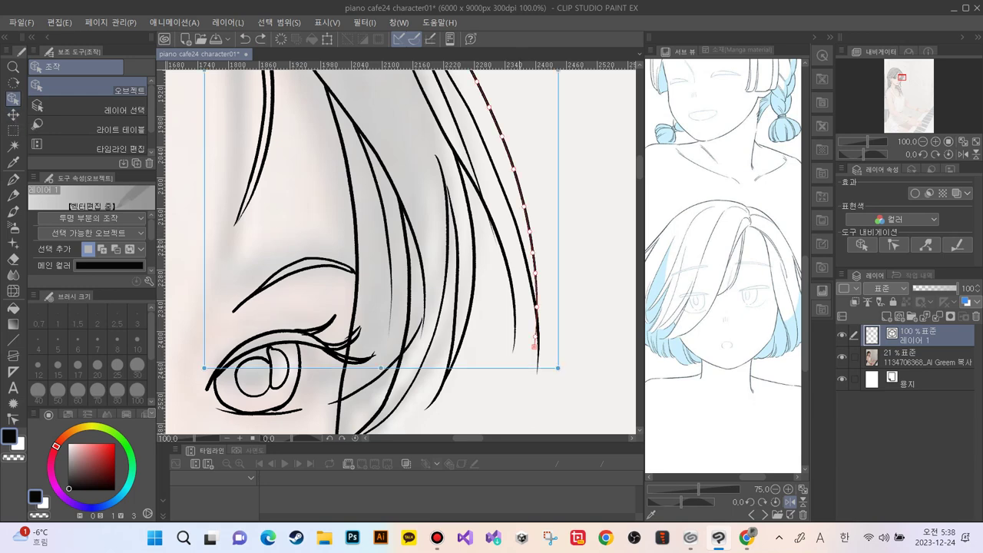
pyautogui.moveTo(535, 344); pyautogui.dragTo(539, 368)
pyautogui.moveTo(536, 305); pyautogui.dragTo(538, 292)
pyautogui.moveTo(535, 273); pyautogui.dragTo(541, 329)
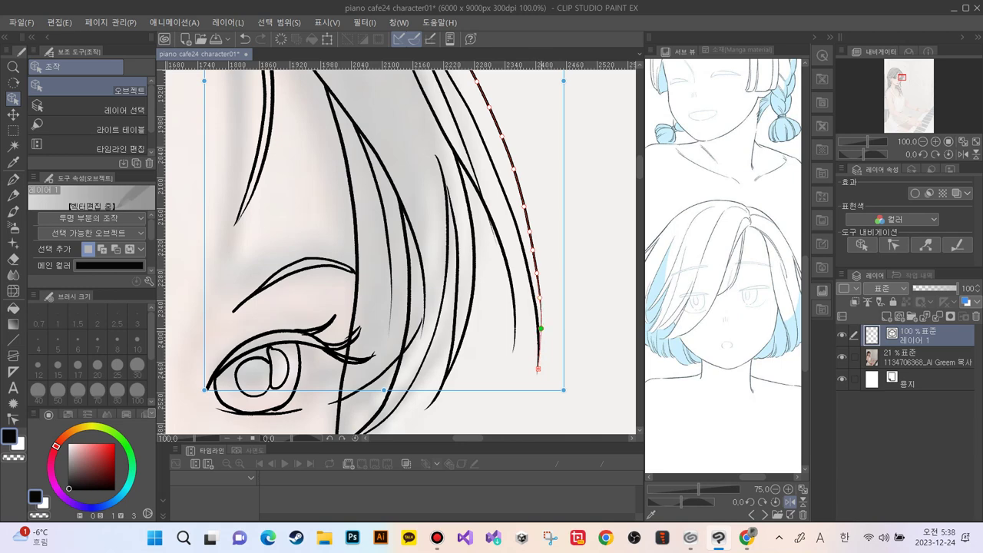
# Reshape the lower end of the strand just inside the outermost one so its tip converges with the outermost strand's tip
pyautogui.click(513, 303)
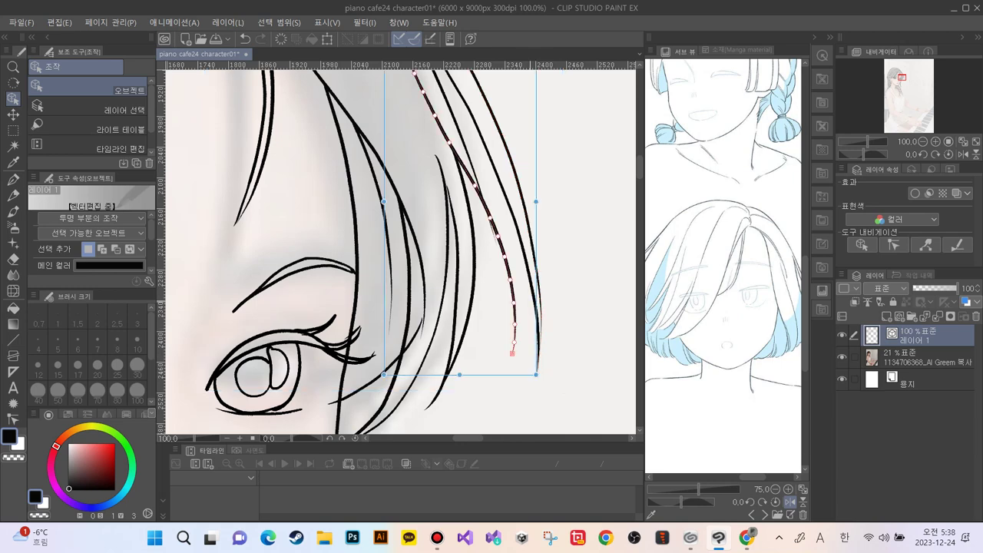
pyautogui.click(530, 280)
pyautogui.moveTo(527, 271); pyautogui.dragTo(539, 334)
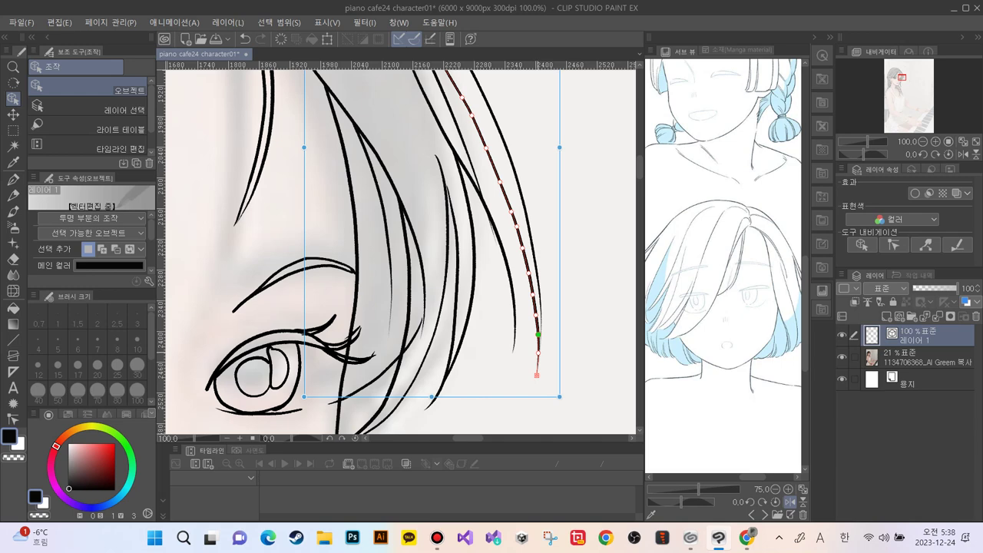
pyautogui.click(513, 345)
pyautogui.click(577, 370)
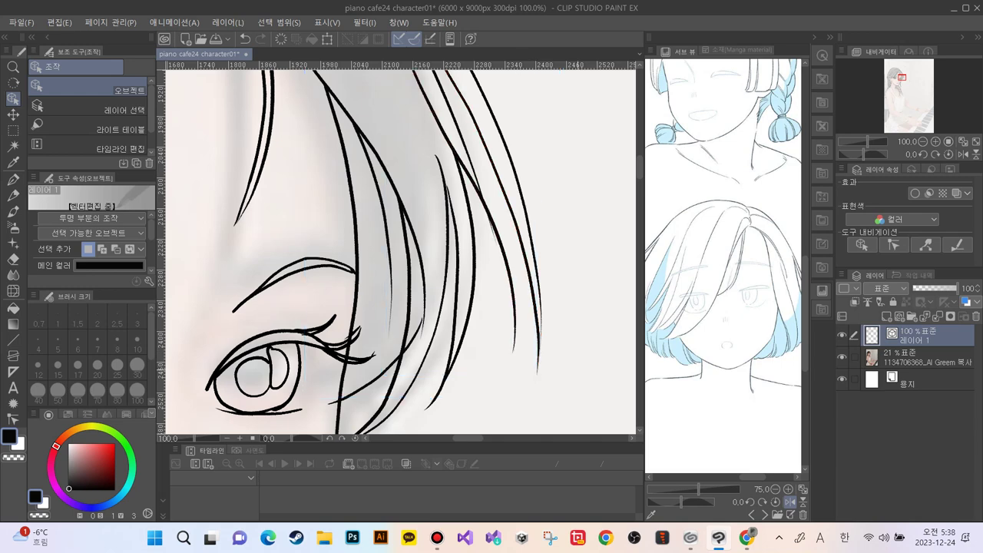
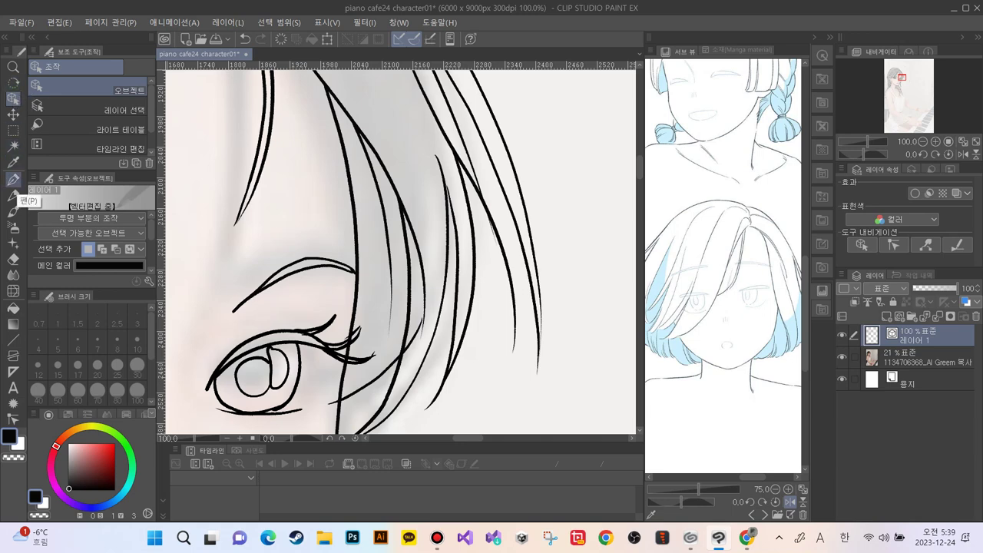
pyautogui.click(13, 179)
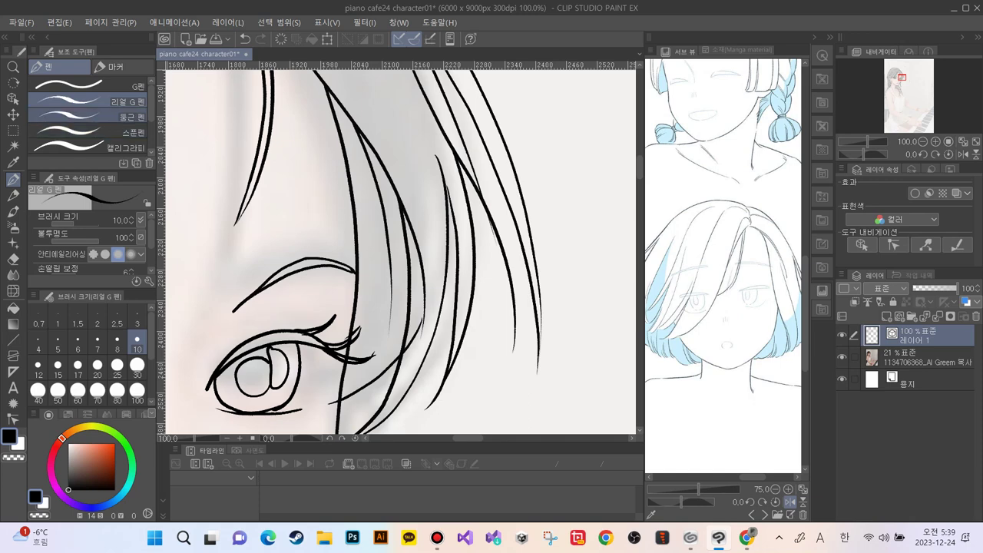
pyautogui.scroll(-1, 92, 108)
pyautogui.scroll(-1, 92, 107)
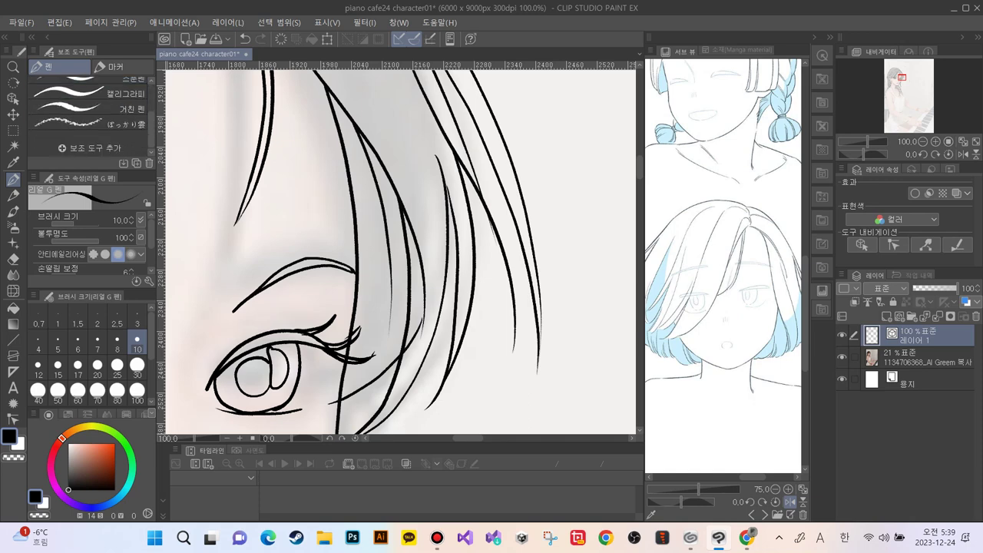
pyautogui.scroll(2, 92, 108)
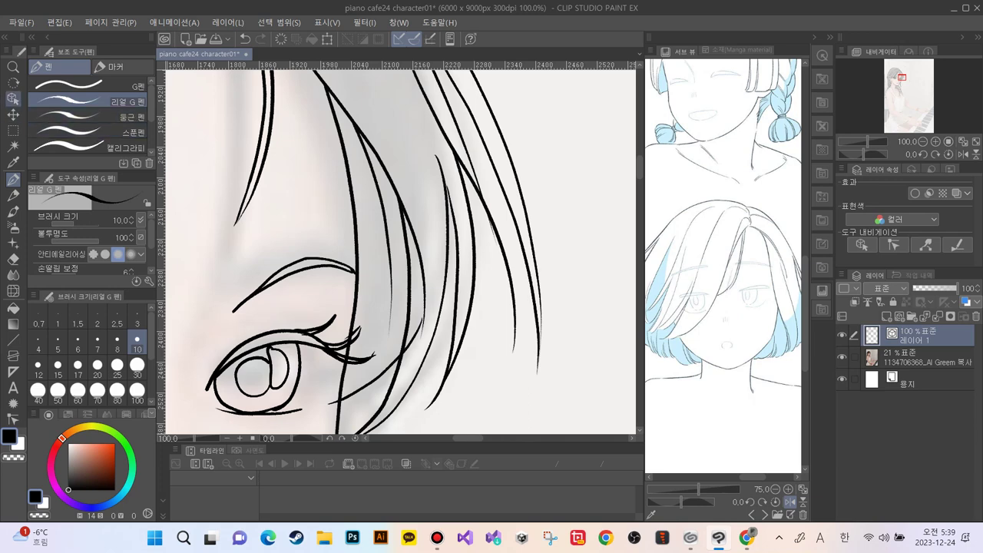
pyautogui.click(13, 98)
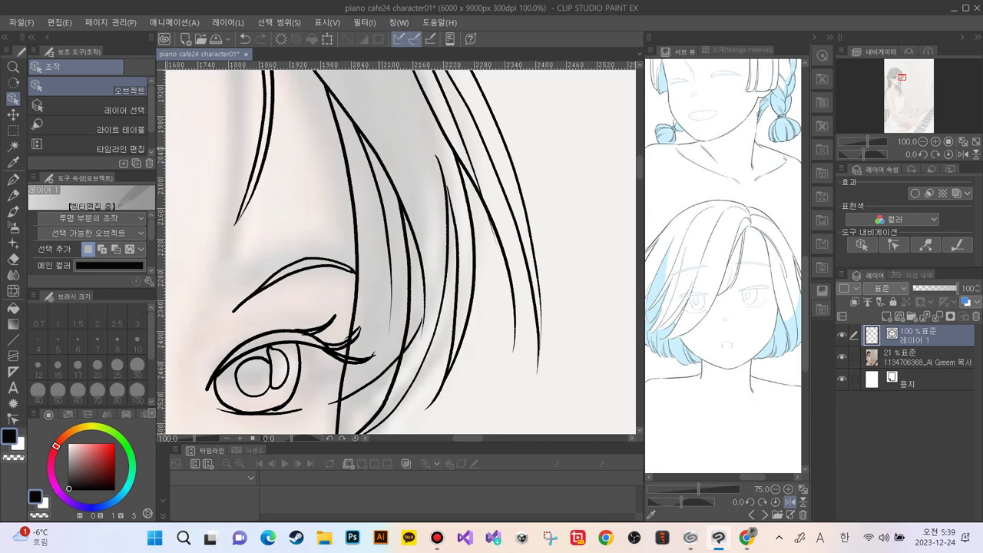
# Shift the middle and upper control points of the second strand from the outside to smooth its long curve
pyautogui.click(507, 202)
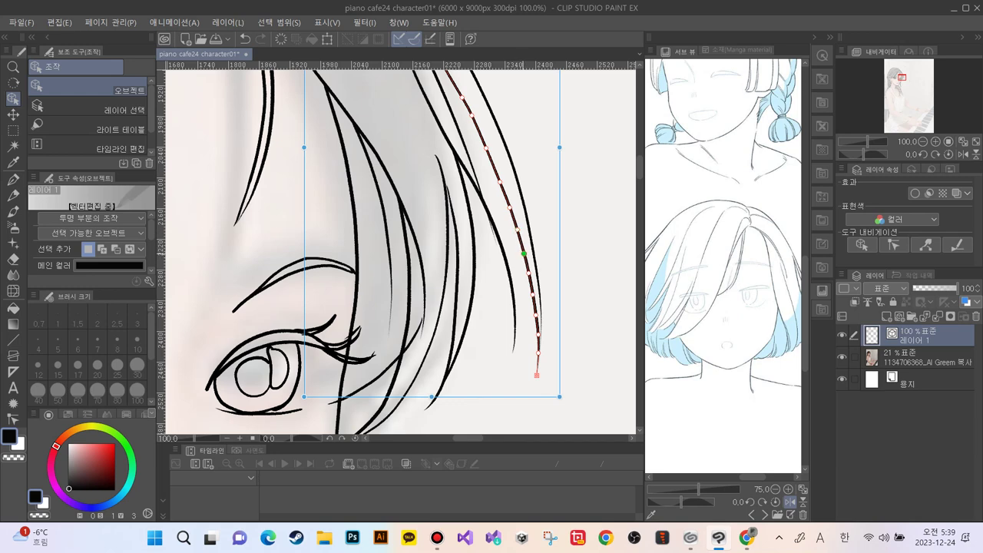
pyautogui.moveTo(523, 253); pyautogui.dragTo(499, 232)
pyautogui.scroll(5, 400, 246)
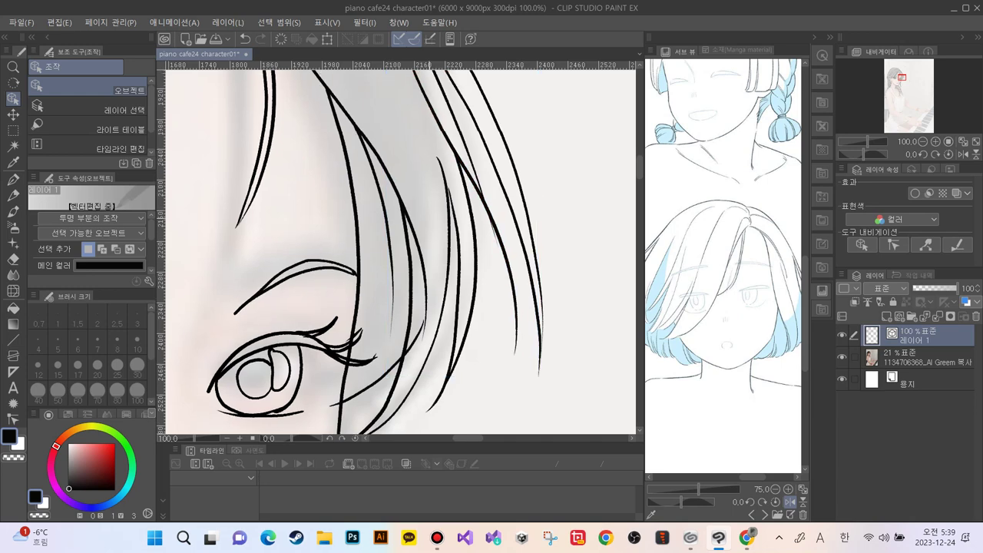
pyautogui.click(447, 170)
pyautogui.moveTo(448, 171); pyautogui.dragTo(472, 216)
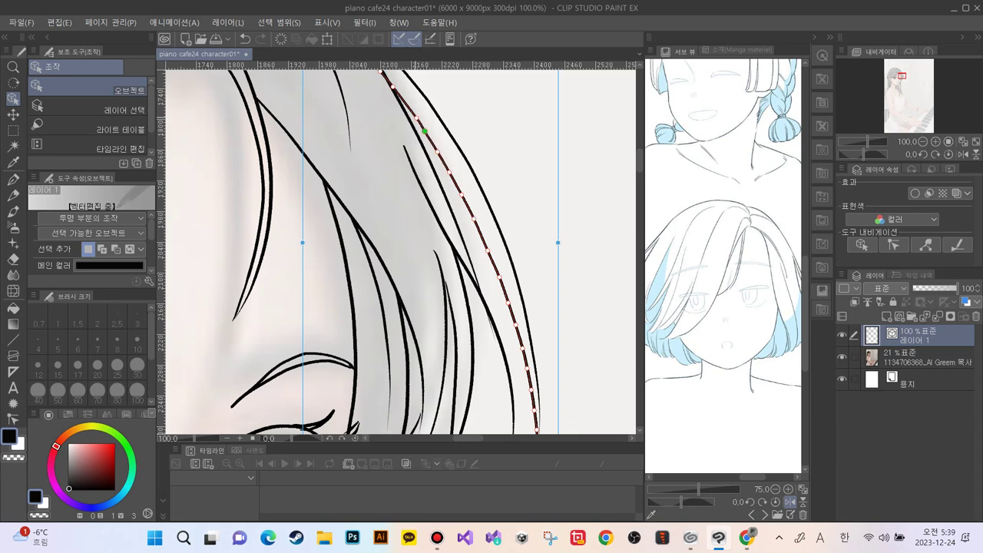
pyautogui.click(388, 98)
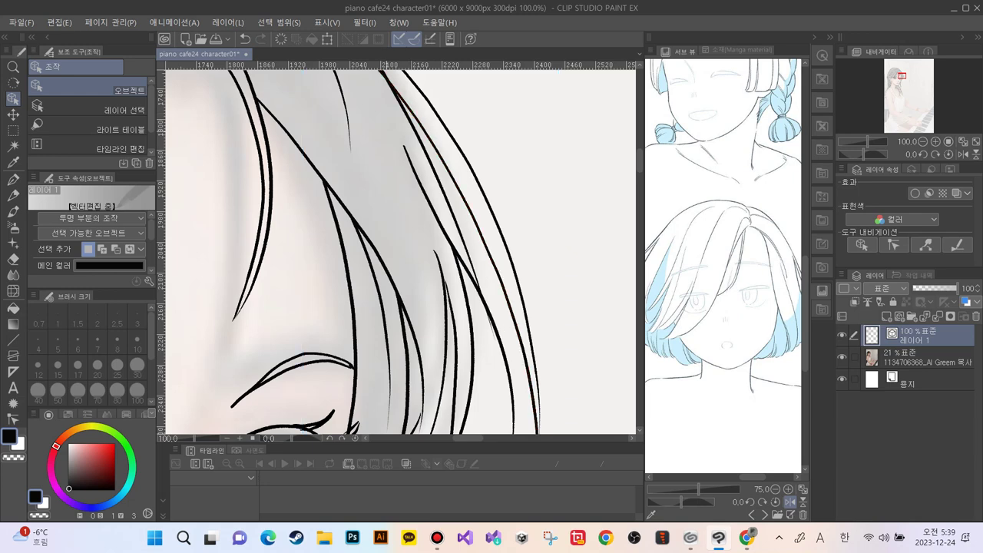
pyautogui.moveTo(382, 100); pyautogui.dragTo(405, 180)
pyautogui.click(497, 299)
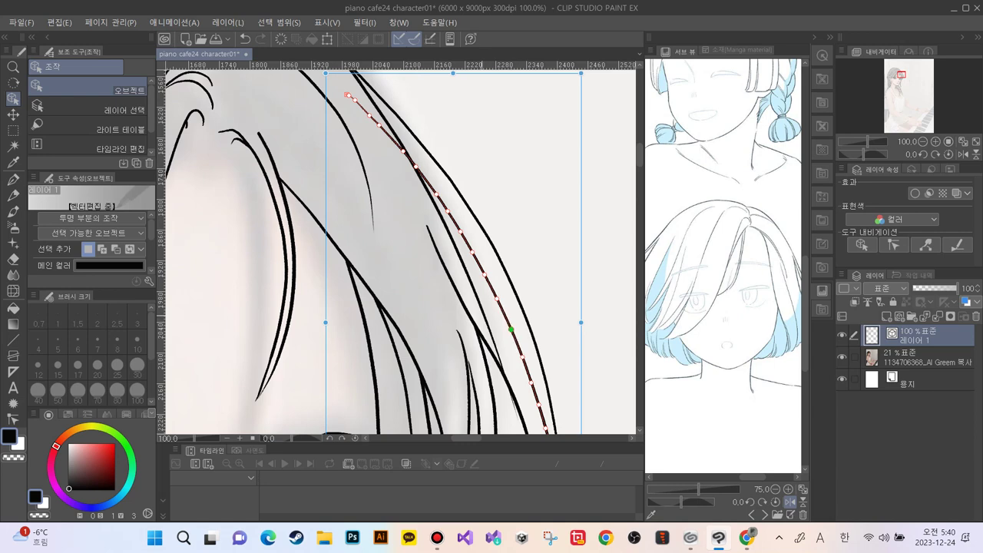
pyautogui.click(409, 233)
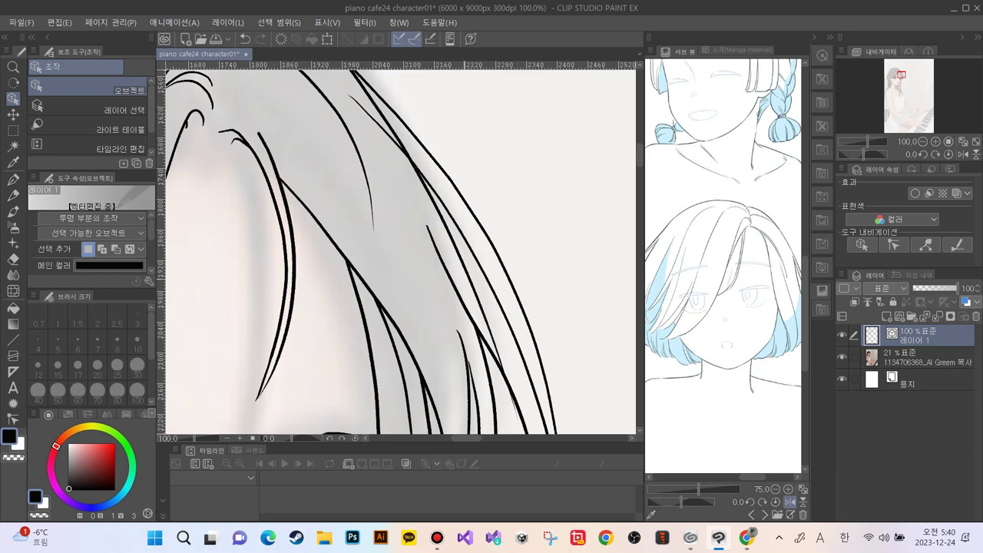
# Extend the lower end of the third strand from the outside downward and adjust its lower control points to follow the neighbouring strands
pyautogui.hotkey('ctrl', '-')
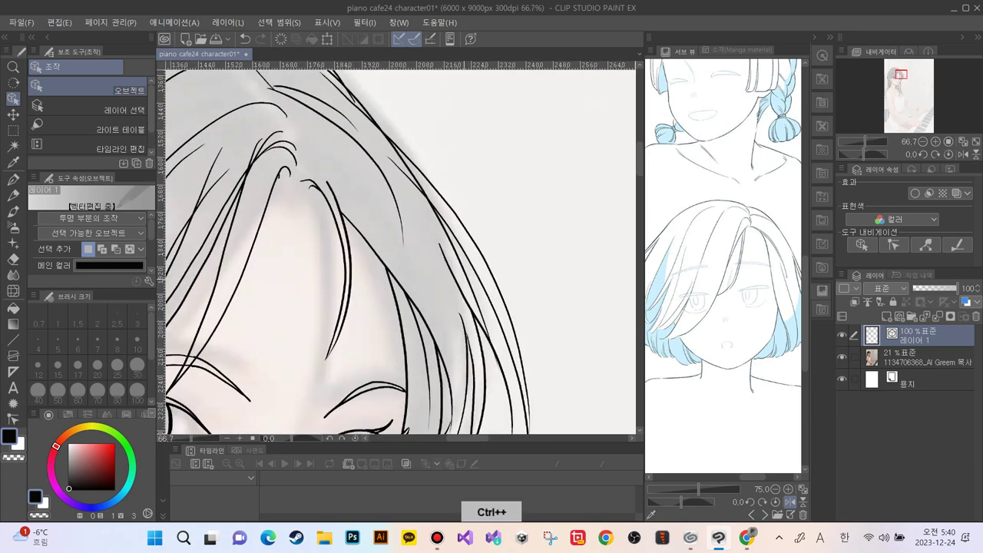
pyautogui.click(465, 276)
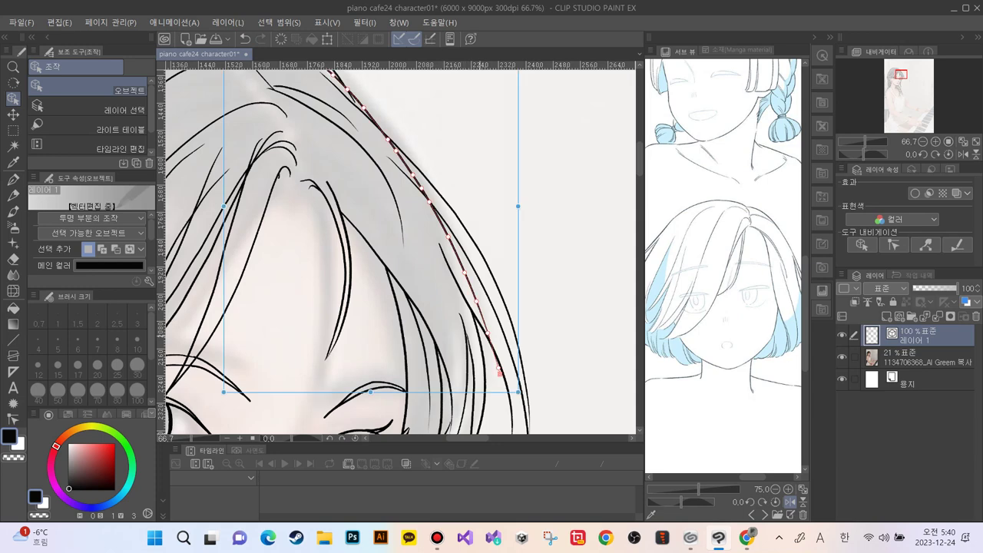
pyautogui.moveTo(500, 372); pyautogui.dragTo(513, 422)
pyautogui.moveTo(498, 368); pyautogui.dragTo(506, 365)
pyautogui.moveTo(488, 333)
pyautogui.mouseDown()
pyautogui.moveTo(490, 292)
pyautogui.moveTo(478, 290)
pyautogui.moveTo(445, 229)
pyautogui.moveTo(482, 298)
pyautogui.moveTo(476, 258)
pyautogui.moveTo(459, 238)
pyautogui.moveTo(485, 316)
pyautogui.mouseUp()
pyautogui.click(470, 270)
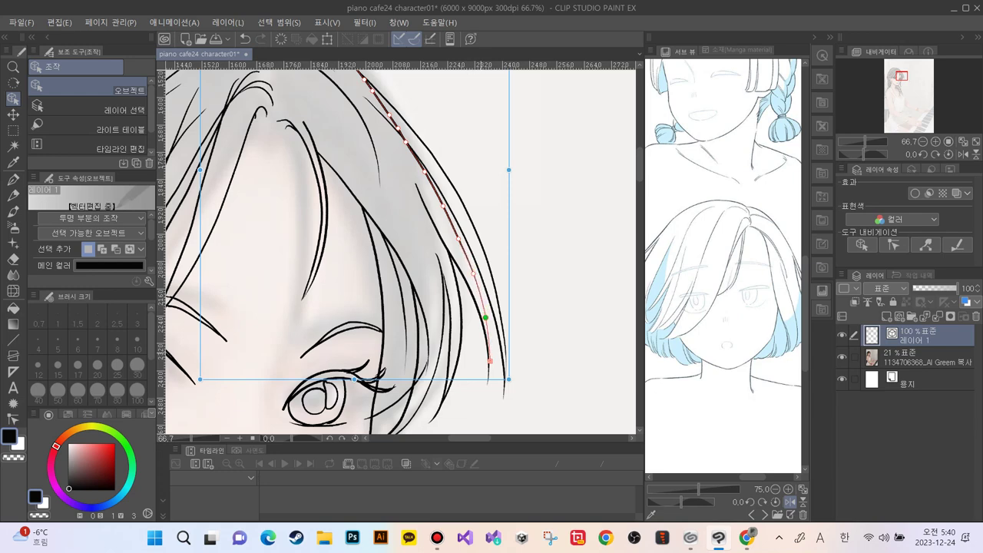
pyautogui.moveTo(490, 360); pyautogui.dragTo(491, 373)
pyautogui.moveTo(487, 378)
pyautogui.mouseDown()
pyautogui.moveTo(488, 352)
pyautogui.moveTo(489, 361)
pyautogui.mouseUp()
pyautogui.press('Delete')
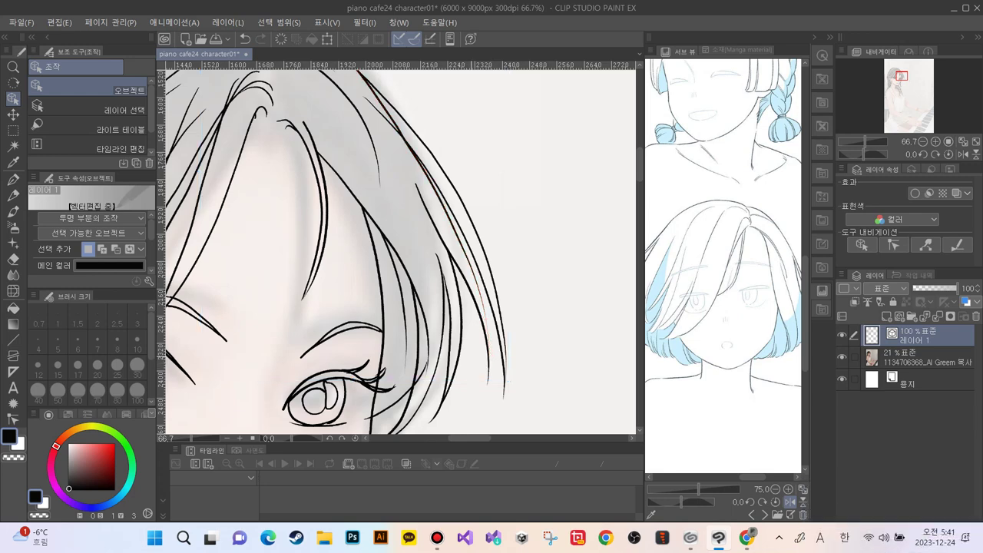
# Examine the thin tapering tail of the extended strand and the surrounding hair lines at several zoom levels
pyautogui.hotkey('ctrl', '+')
pyautogui.hotkey('ctrl', '+')
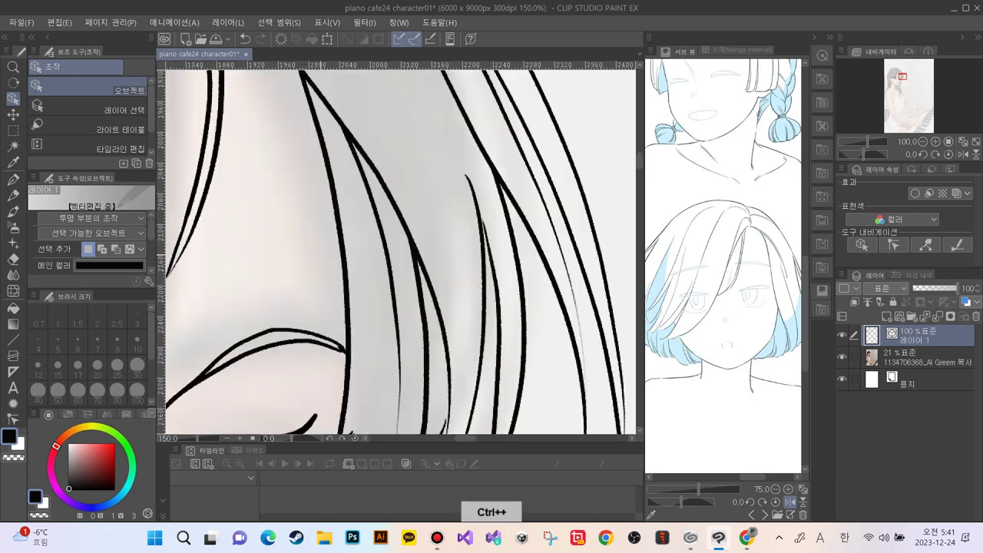
pyautogui.moveTo(548, 253); pyautogui.dragTo(465, 218)
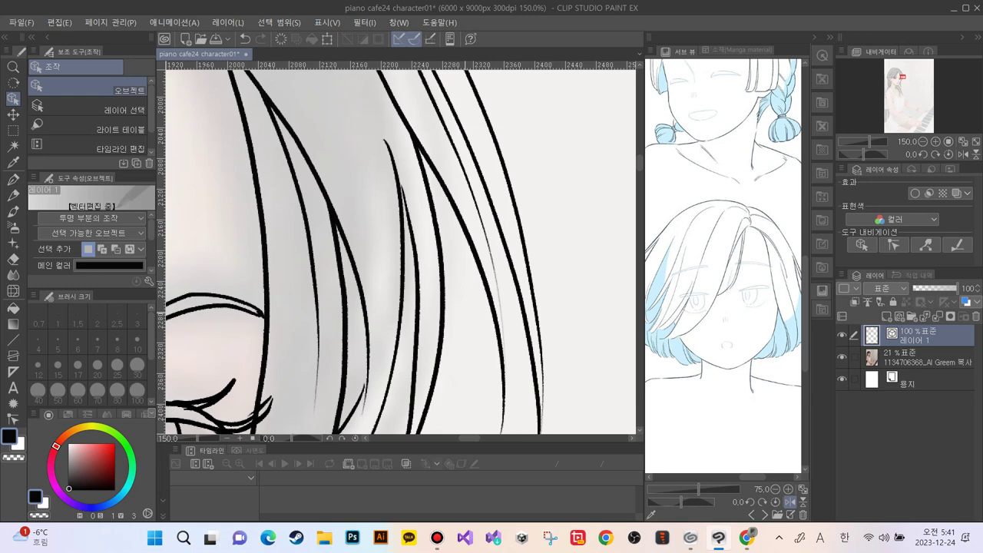
pyautogui.hotkey('ctrl', '+')
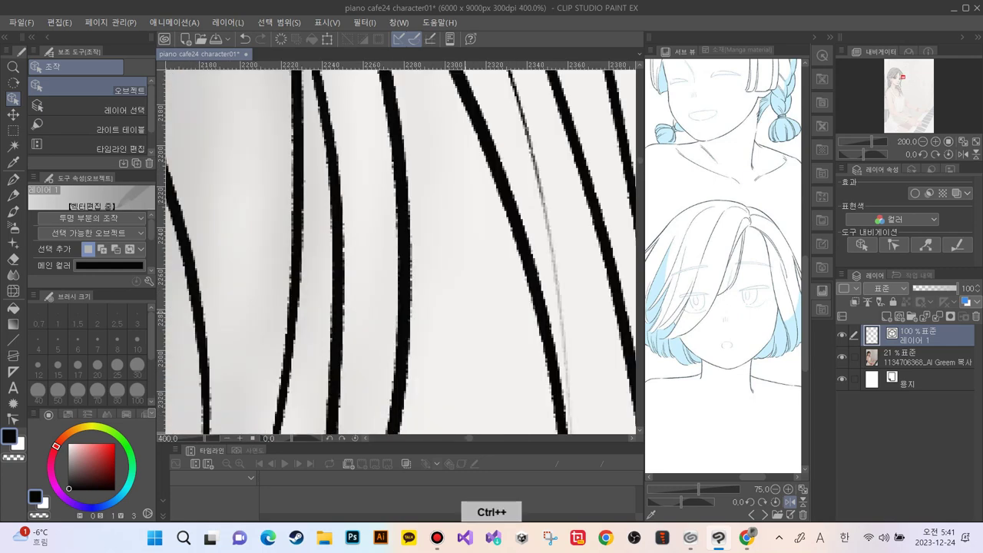
pyautogui.hotkey('ctrl', '-')
pyautogui.hotkey('ctrl', '-')
pyautogui.hotkey('ctrl', '-')
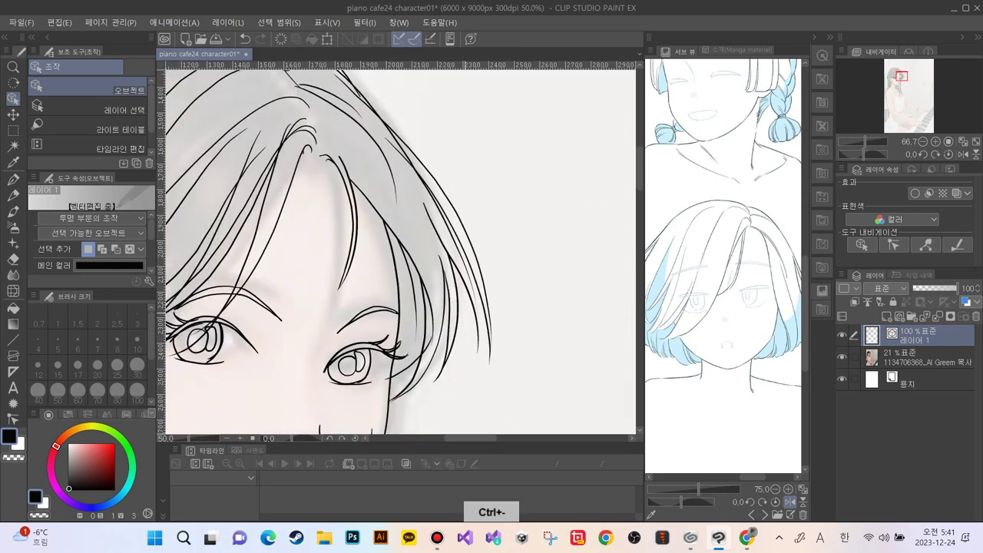
pyautogui.hotkey('ctrl', '+')
pyautogui.hotkey('ctrl', '+')
pyautogui.hotkey('ctrl', '-')
pyautogui.hotkey('ctrl', '-')
pyautogui.hotkey('ctrl', '-')
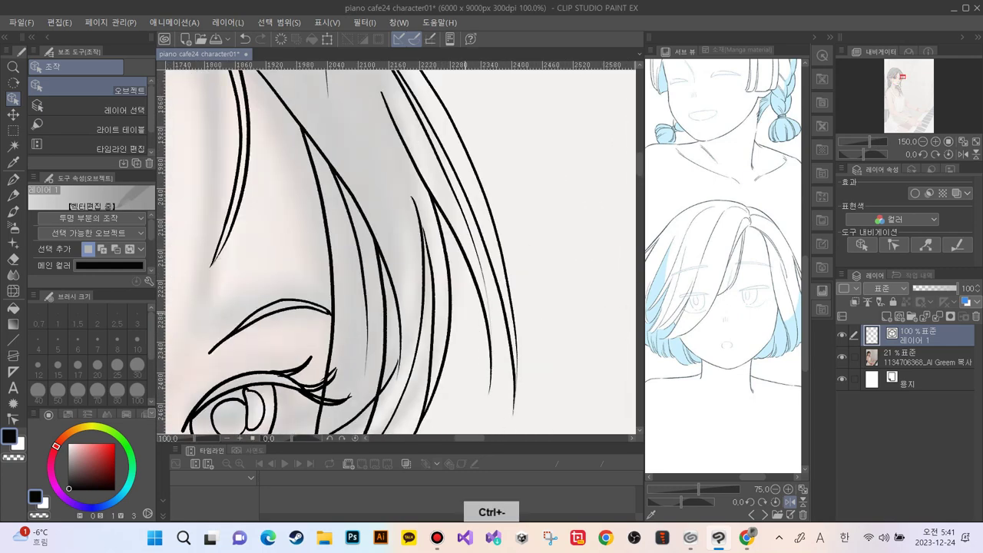
pyautogui.hotkey('ctrl', '+')
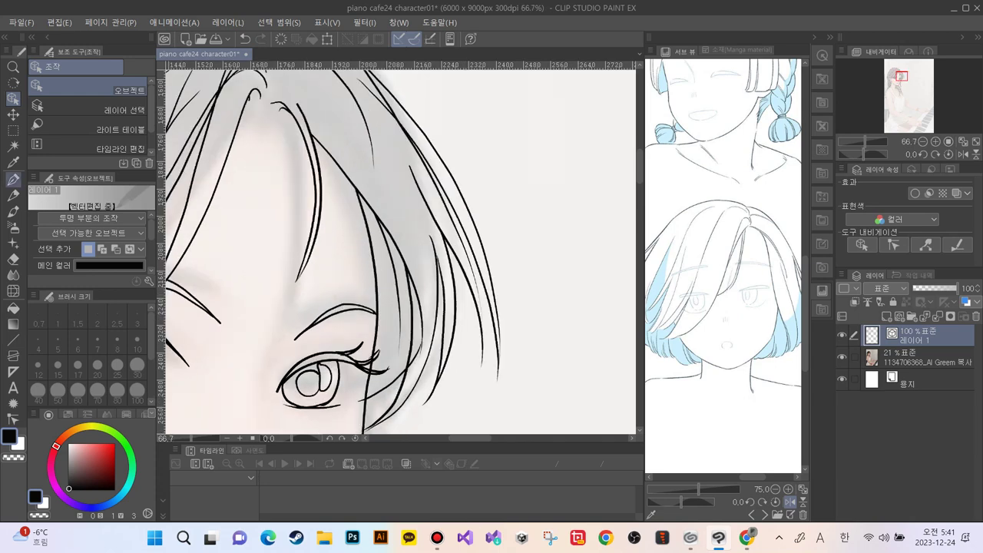
# Set the Real G-Pen's anti-aliasing one level weaker and draw four long curved strokes on the blank background beside the hair
pyautogui.click(13, 180)
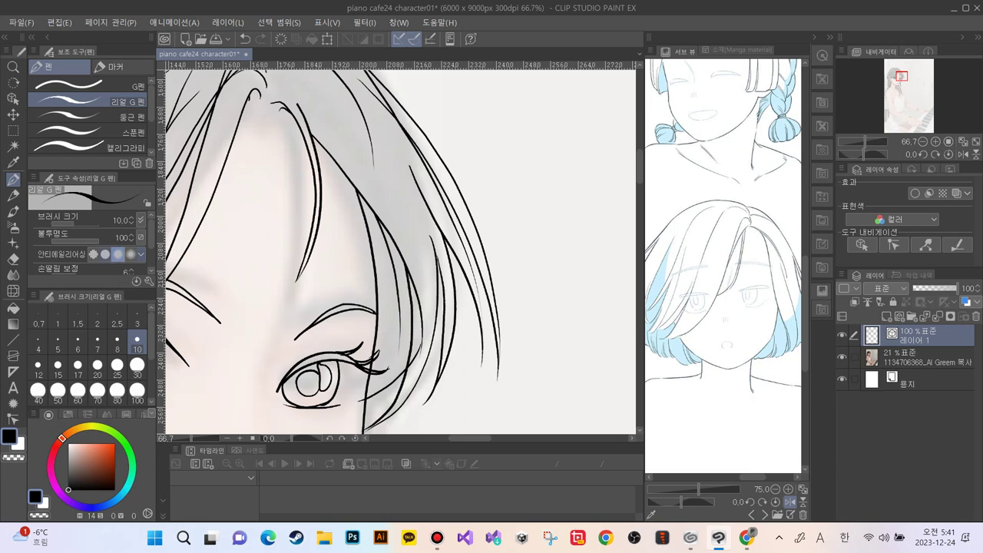
pyautogui.click(106, 253)
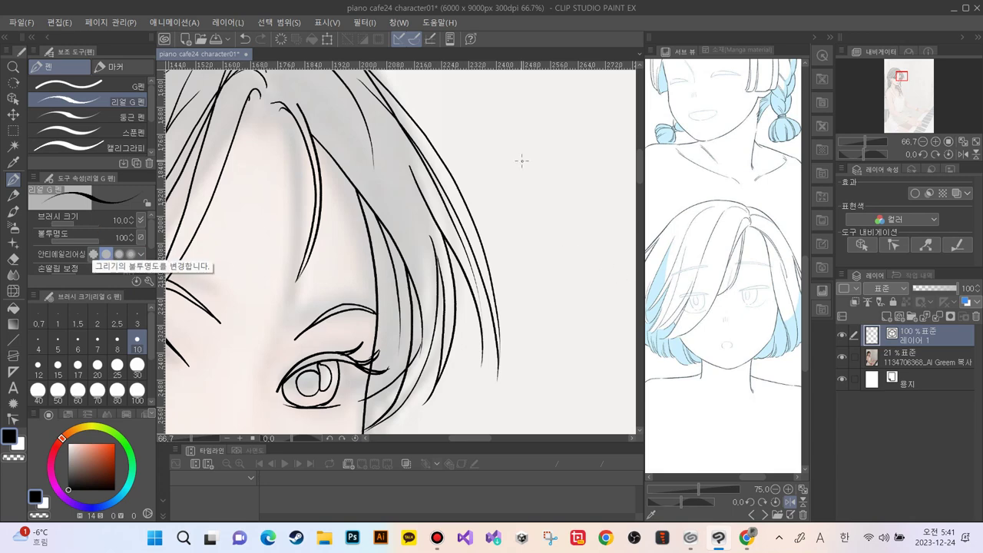
pyautogui.moveTo(503, 131); pyautogui.dragTo(568, 330)
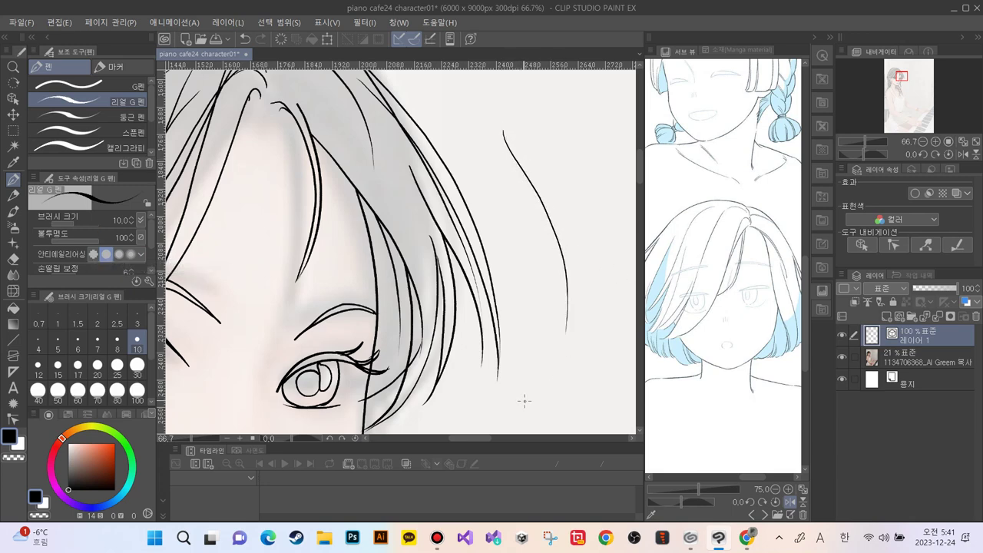
pyautogui.moveTo(547, 377)
pyautogui.mouseDown()
pyautogui.moveTo(546, 291)
pyautogui.moveTo(421, 109)
pyautogui.mouseUp()
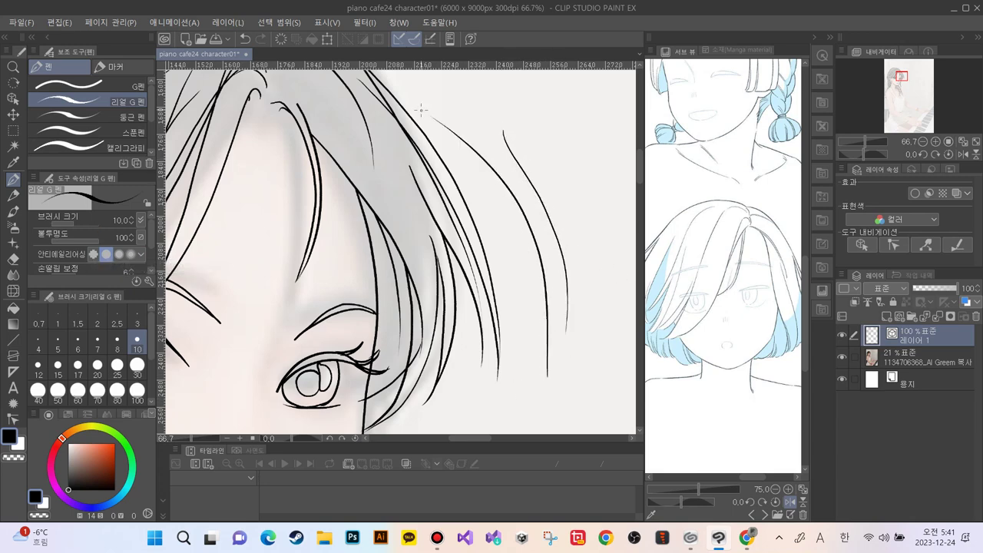
pyautogui.moveTo(540, 117)
pyautogui.mouseDown()
pyautogui.moveTo(548, 140)
pyautogui.moveTo(545, 376)
pyautogui.mouseUp()
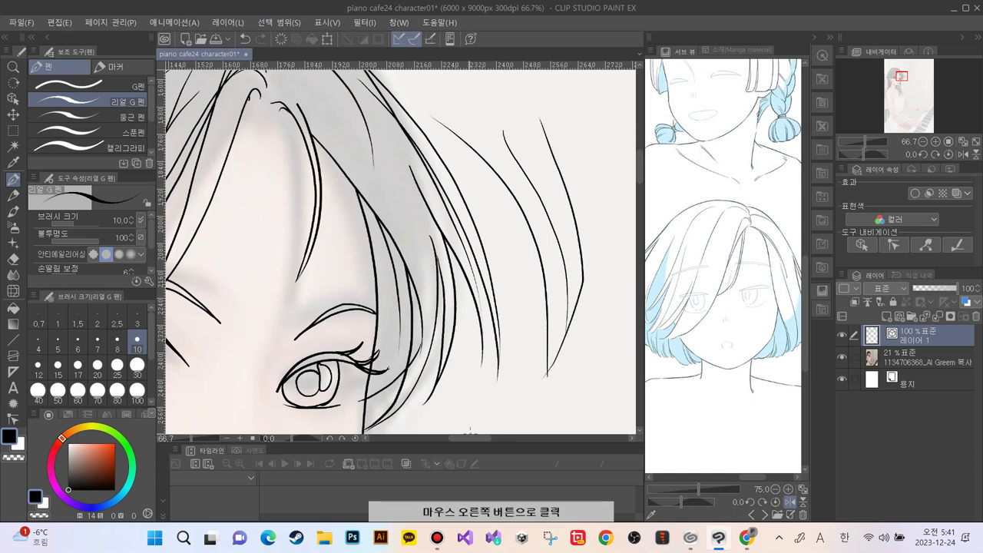
pyautogui.moveTo(580, 110)
pyautogui.mouseDown()
pyautogui.moveTo(589, 230)
pyautogui.moveTo(547, 375)
pyautogui.mouseUp()
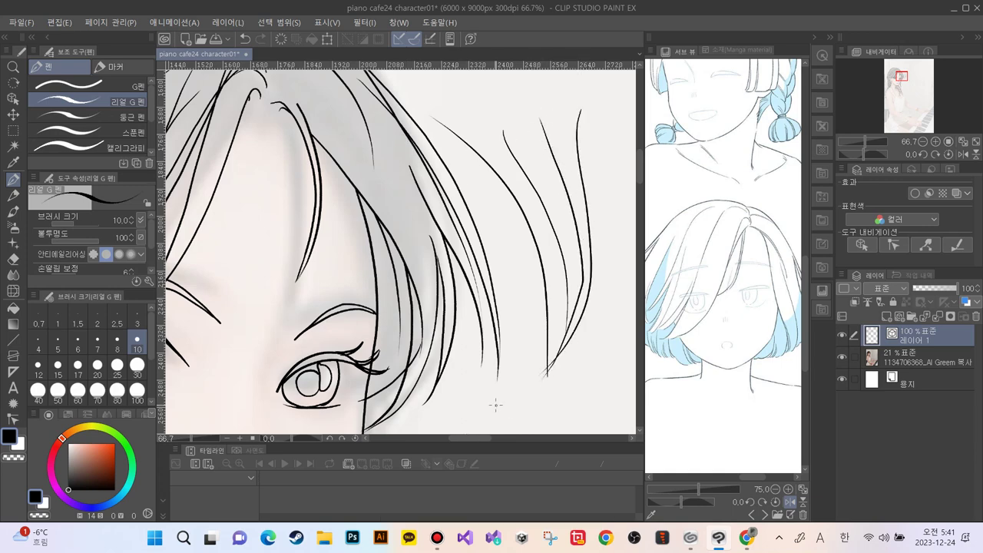
pyautogui.hotkey('ctrl', '+')
pyautogui.hotkey('ctrl', '+')
pyautogui.hotkey('ctrl', '-')
pyautogui.hotkey('ctrl', '-')
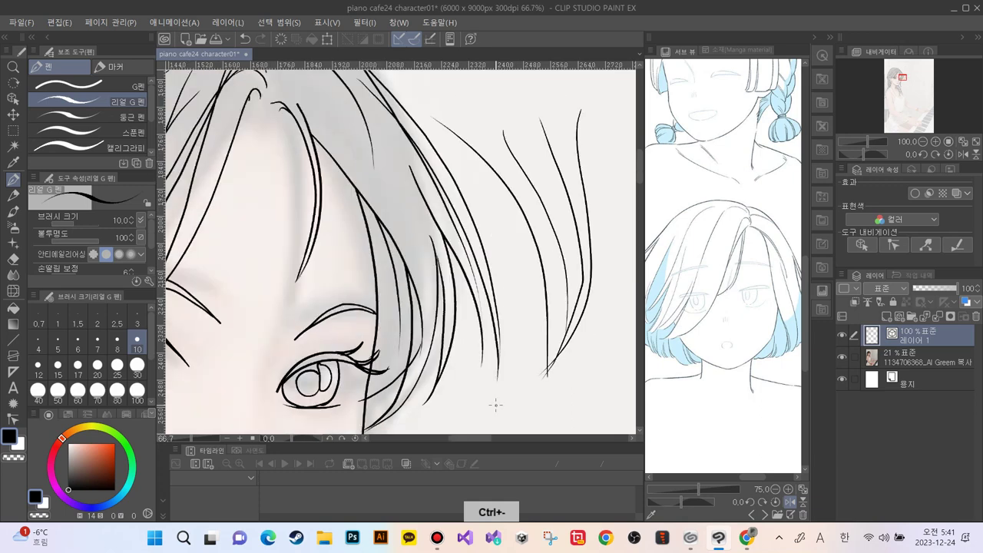
# Undo the four test strokes drawn on the blank background beside the hair
pyautogui.hotkey('ctrl', 'z')
pyautogui.hotkey('ctrl', 'z')
pyautogui.hotkey('ctrl', 'z')
pyautogui.hotkey('ctrl', 'z')
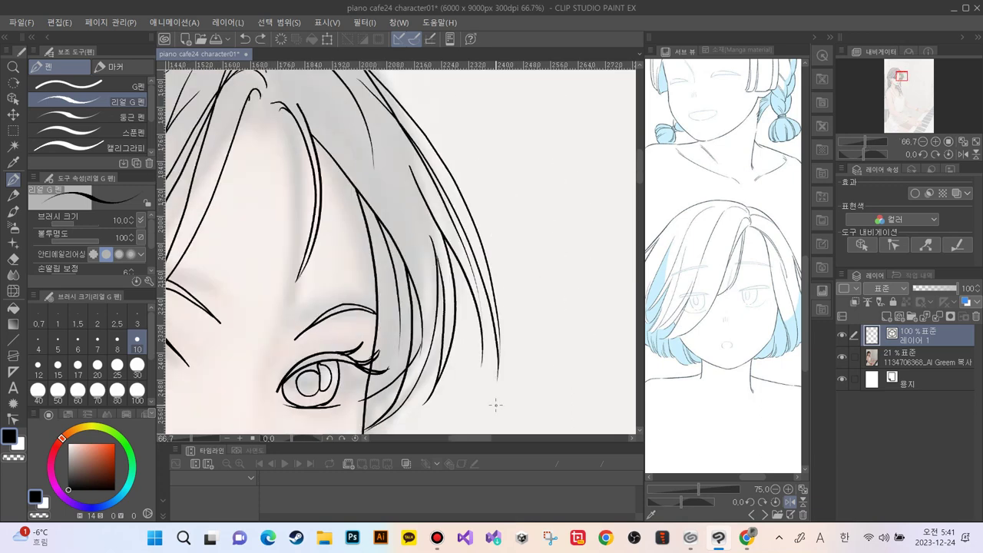
pyautogui.press('p')
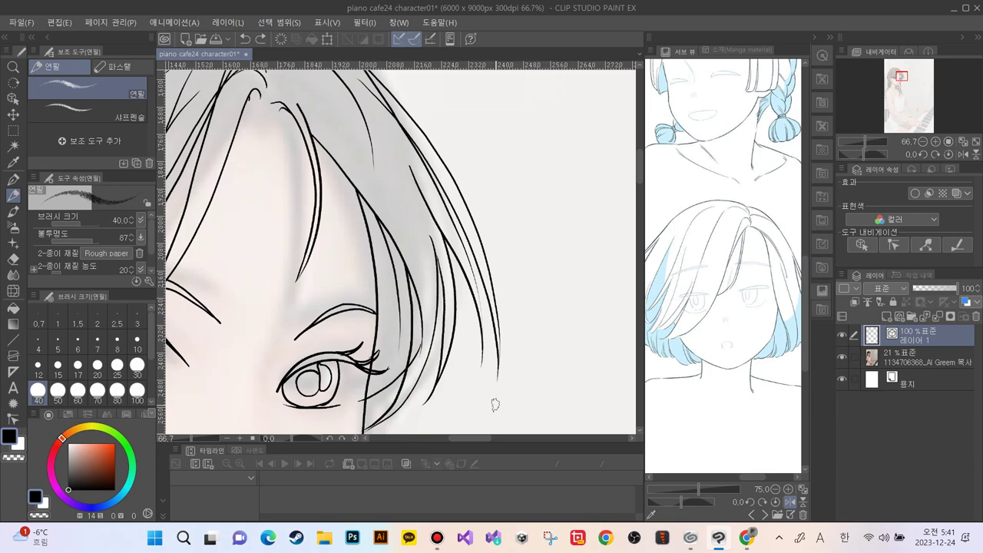
pyautogui.press('o')
pyautogui.click(480, 367)
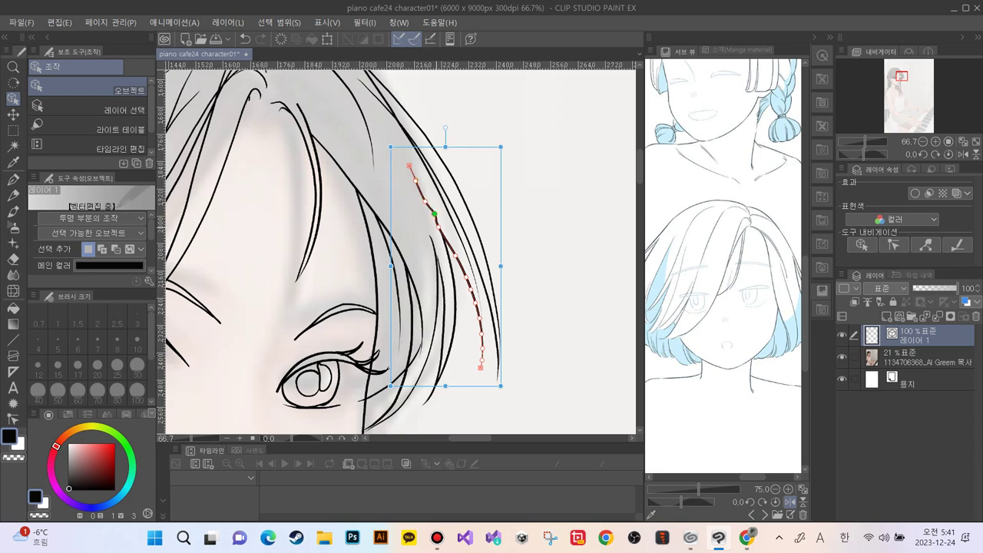
pyautogui.moveTo(446, 232); pyautogui.dragTo(441, 228)
pyautogui.hotkey('ctrl', 'z')
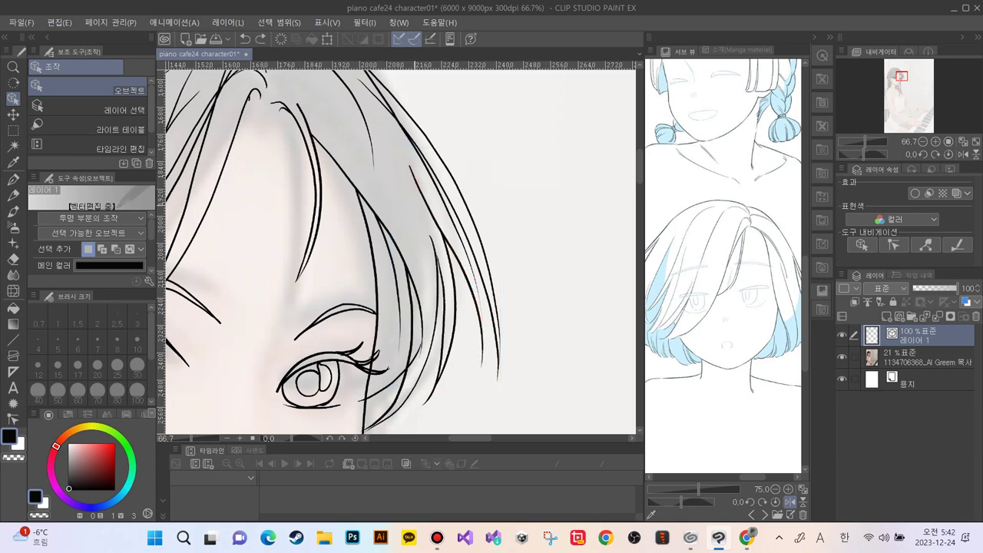
# Extend the upper end of the long inner strand up toward the crown and adjust its middle control points
pyautogui.click(413, 172)
pyautogui.hotkey('ctrl', '+')
pyautogui.hotkey('ctrl', '+')
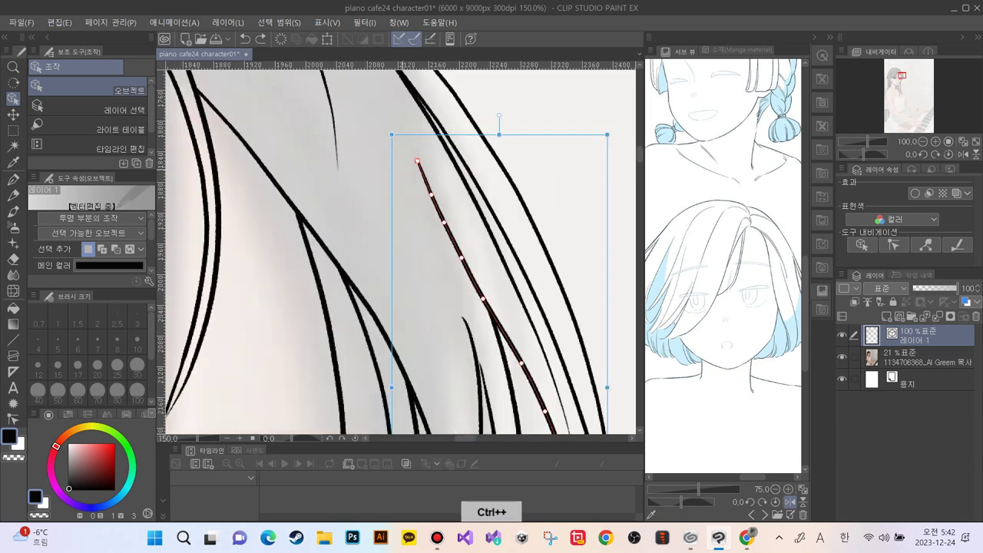
pyautogui.moveTo(417, 161); pyautogui.dragTo(397, 131)
pyautogui.moveTo(415, 169); pyautogui.dragTo(416, 166)
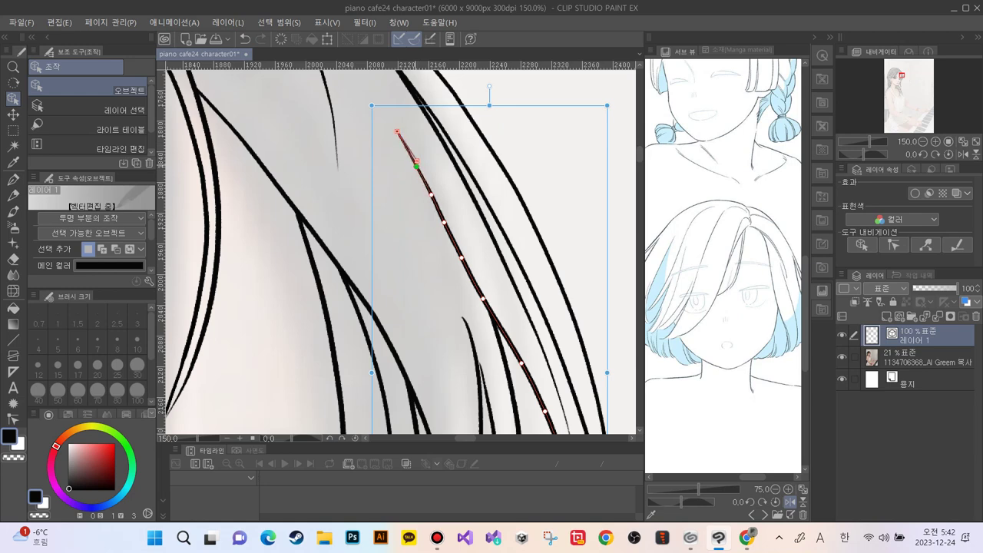
pyautogui.moveTo(397, 132)
pyautogui.mouseDown()
pyautogui.moveTo(378, 103)
pyautogui.moveTo(402, 142)
pyautogui.mouseUp()
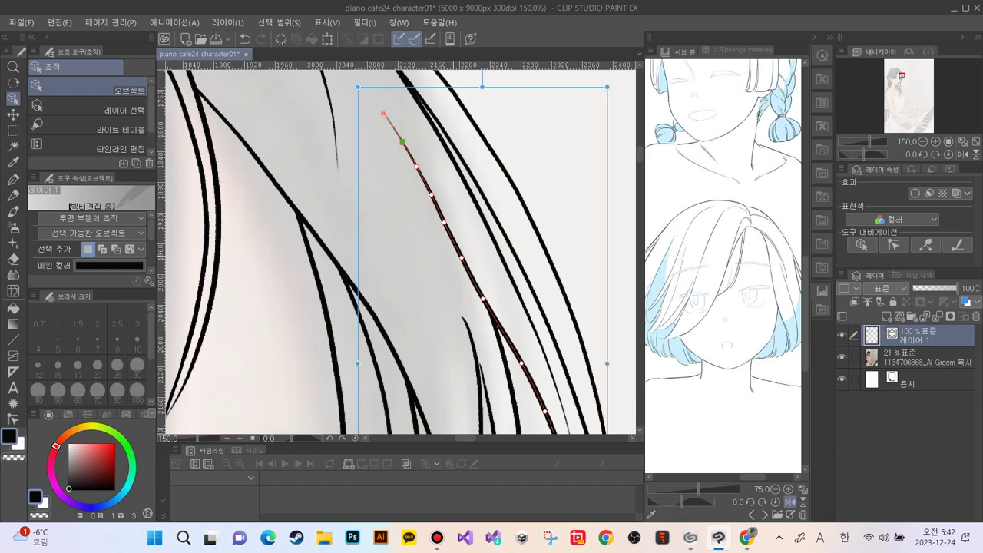
pyautogui.moveTo(483, 299)
pyautogui.mouseDown()
pyautogui.moveTo(487, 290)
pyautogui.moveTo(484, 297)
pyautogui.mouseUp()
pyautogui.moveTo(521, 363); pyautogui.dragTo(518, 361)
pyautogui.click(413, 262)
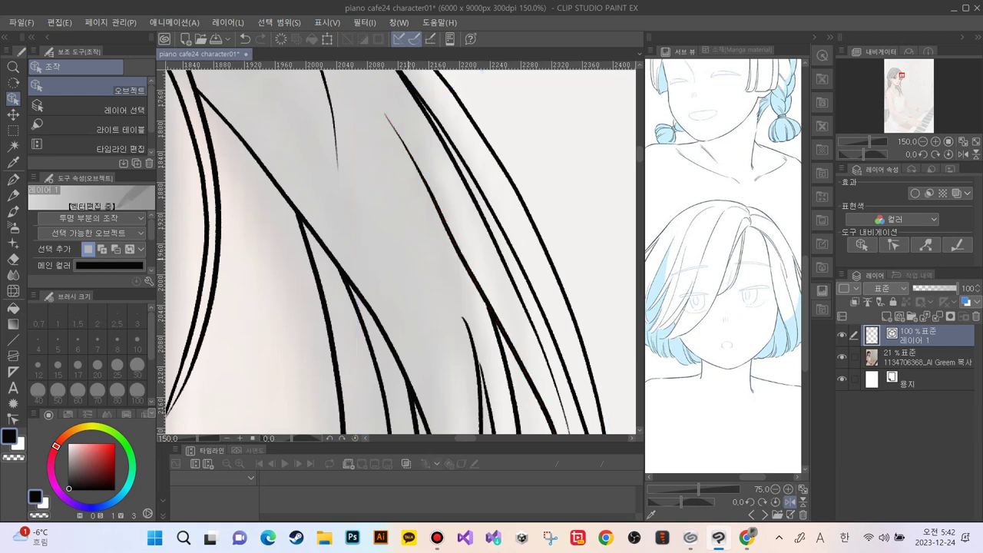
# Extend the upper end of the strand above the outer eye corner upward and shift its upper control points into a smooth curve
pyautogui.hotkey('ctrl', '-')
pyautogui.hotkey('ctrl', '-')
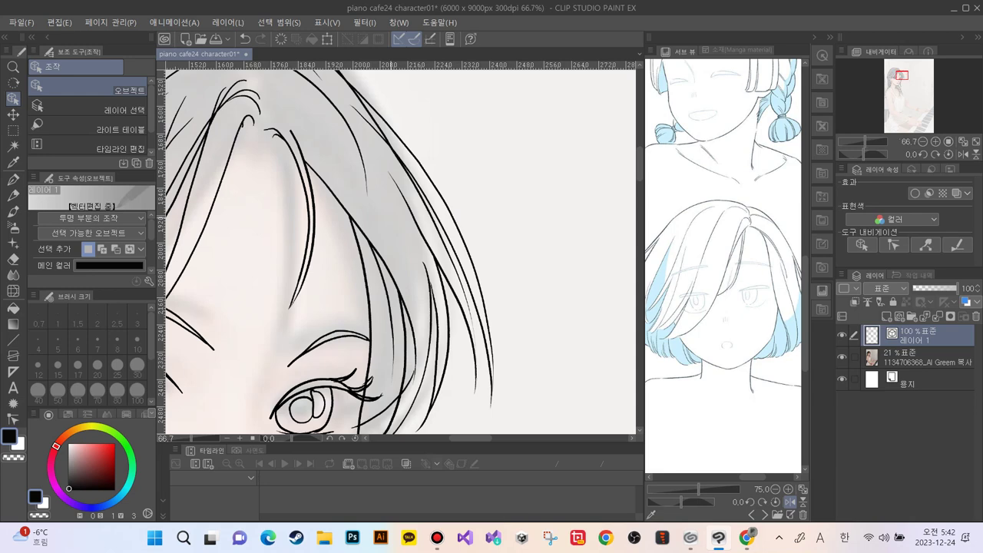
pyautogui.hotkey('ctrl', '+')
pyautogui.click(455, 339)
pyautogui.moveTo(449, 315); pyautogui.dragTo(427, 268)
pyautogui.moveTo(450, 318); pyautogui.dragTo(442, 303)
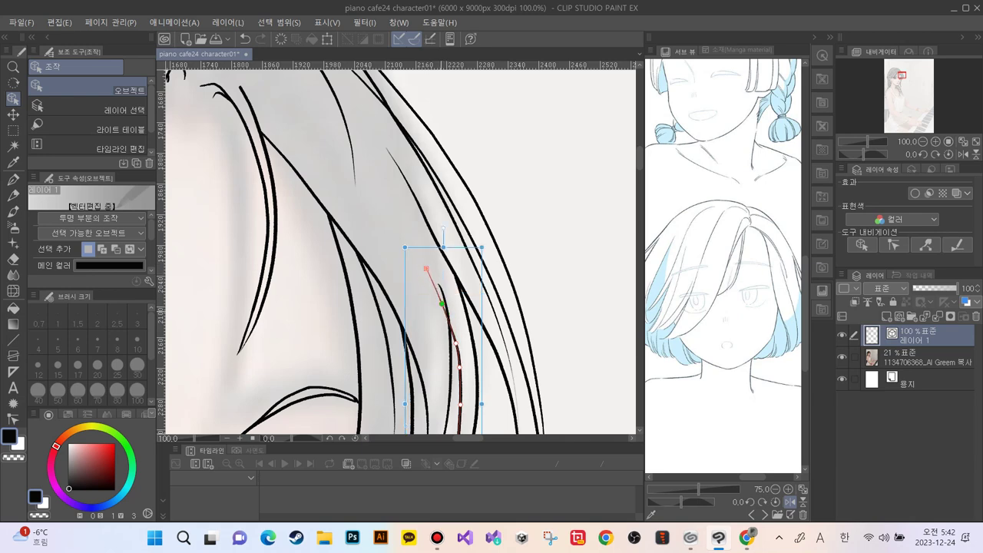
pyautogui.moveTo(456, 343); pyautogui.dragTo(459, 365)
pyautogui.press('Delete')
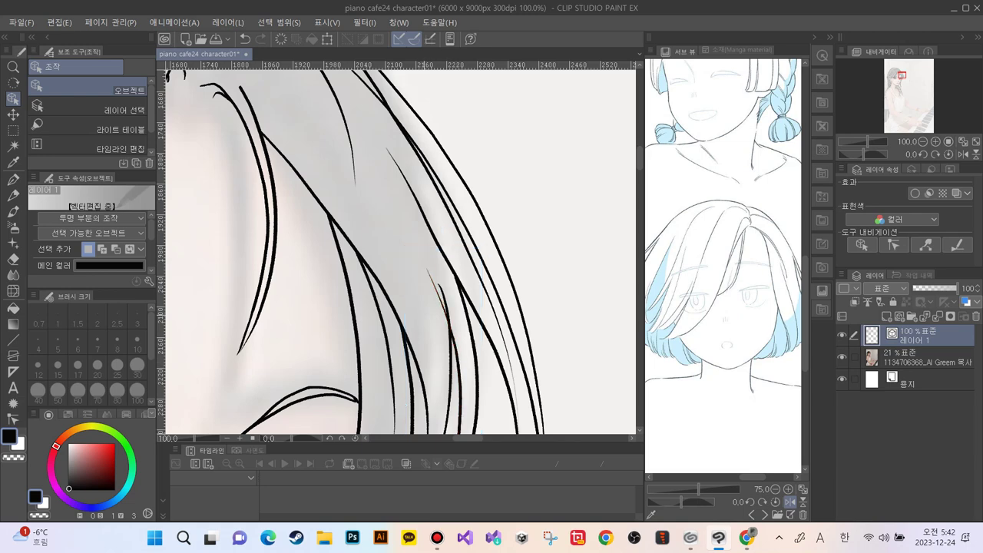
# Trim that strand's overhanging tip with the vector eraser back to where it meets the neighbouring strand
pyautogui.press('e')
pyautogui.click(428, 275)
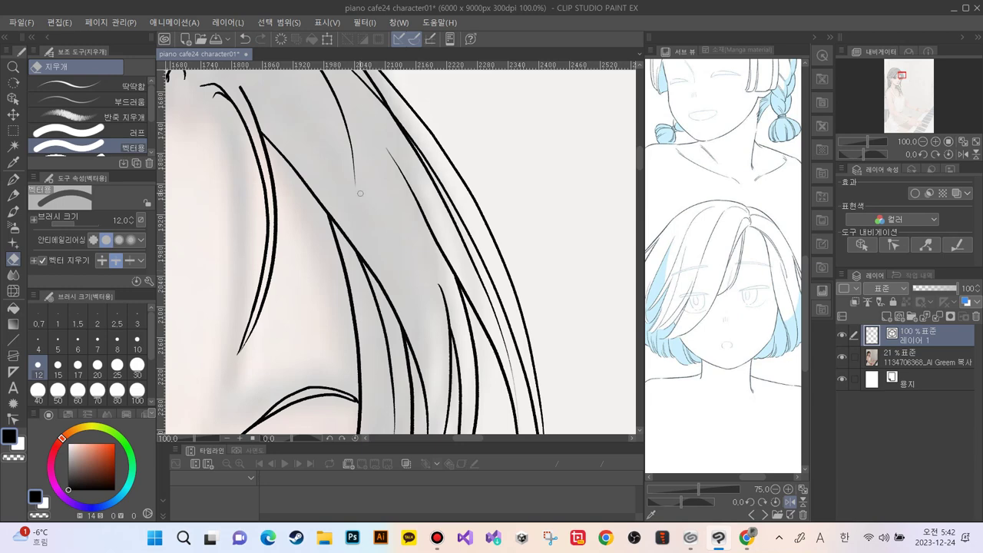
pyautogui.press('p')
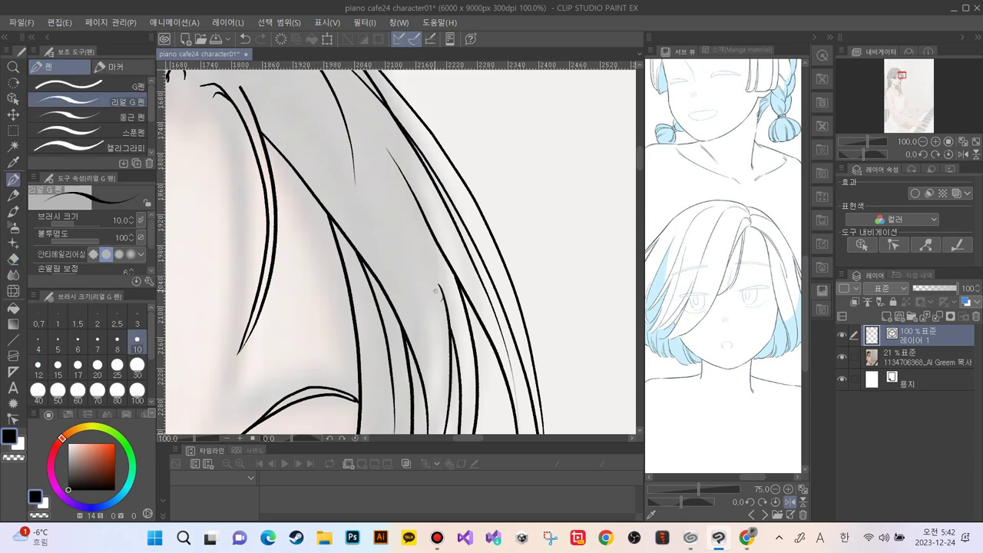
pyautogui.hotkey('ctrl', 'z')
pyautogui.press('k')
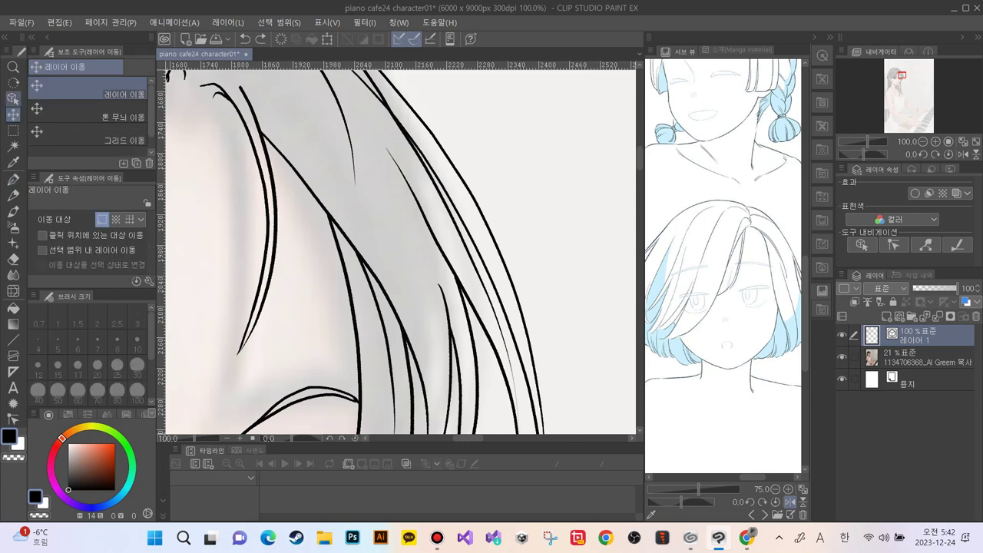
# Extend the neighbouring short strand's upper end up toward the crown and adjust the control points near its tip
pyautogui.press('o')
pyautogui.click(439, 285)
pyautogui.moveTo(438, 285); pyautogui.dragTo(423, 259)
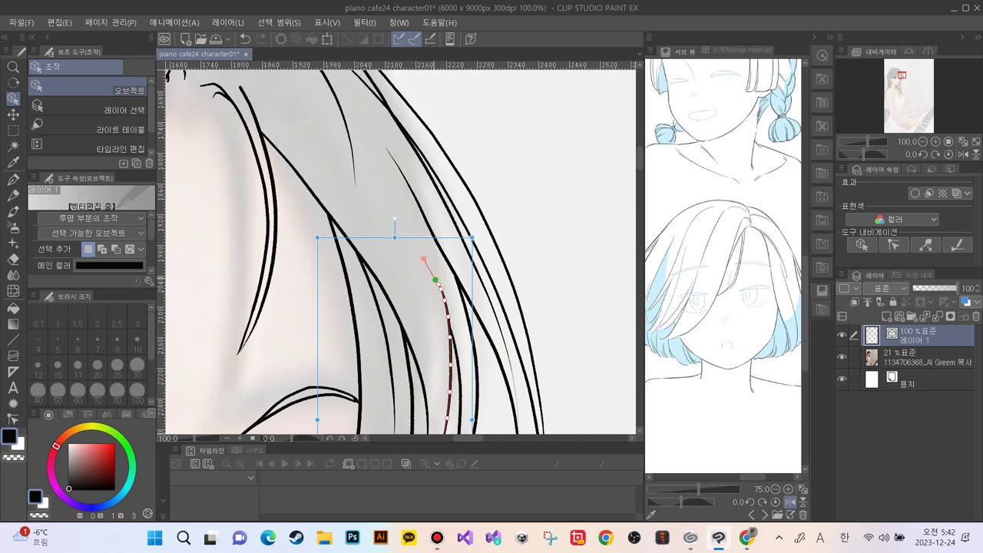
pyautogui.moveTo(423, 259)
pyautogui.mouseDown()
pyautogui.moveTo(417, 248)
pyautogui.moveTo(428, 265)
pyautogui.mouseUp()
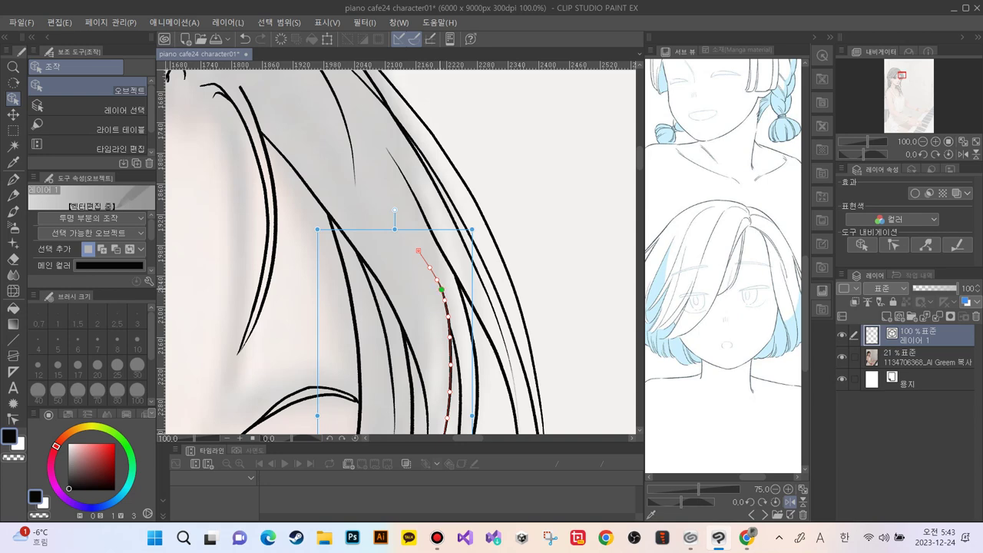
pyautogui.press('Delete')
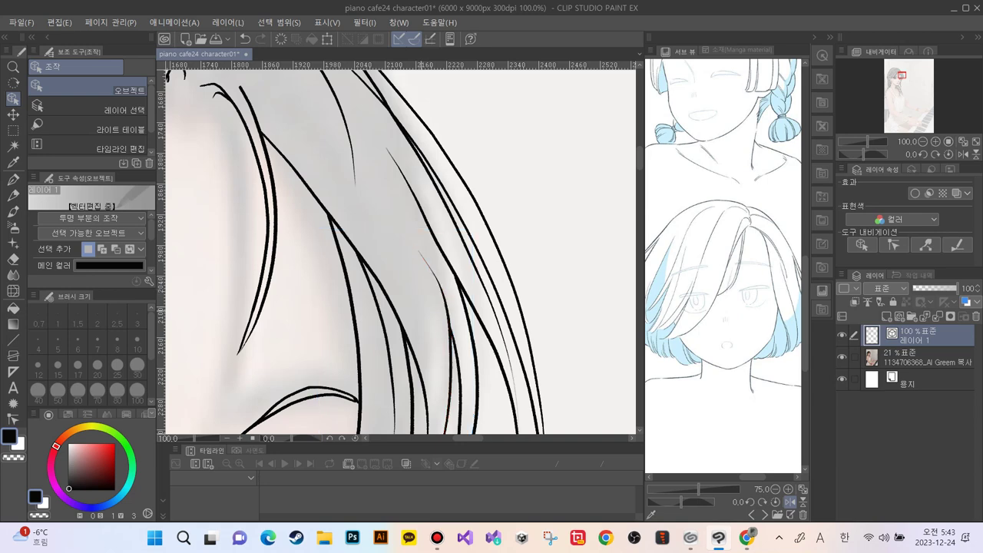
pyautogui.hotkey('ctrl', 'z')
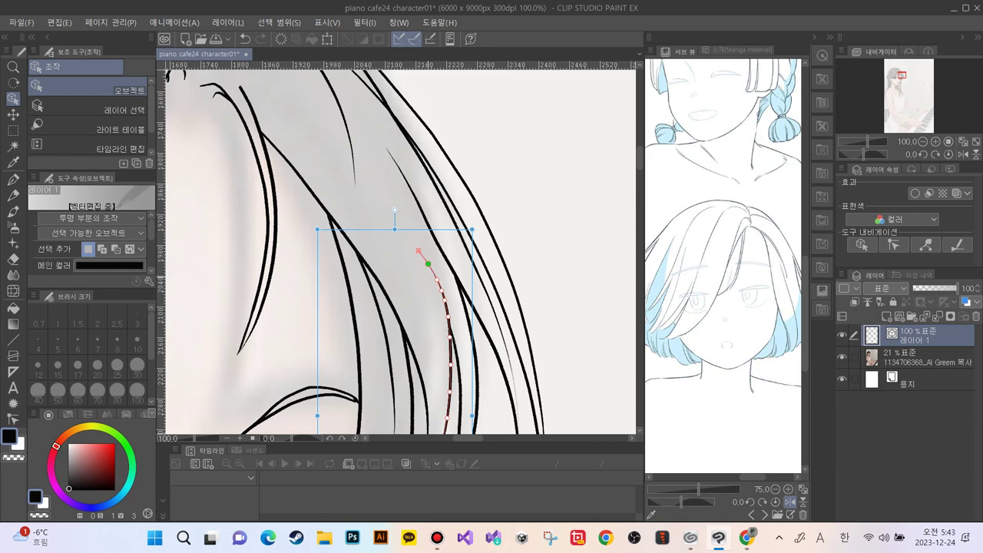
pyautogui.moveTo(418, 248); pyautogui.dragTo(419, 249)
pyautogui.click(411, 284)
pyautogui.click(426, 264)
pyautogui.moveTo(418, 249); pyautogui.dragTo(419, 249)
pyautogui.click(409, 284)
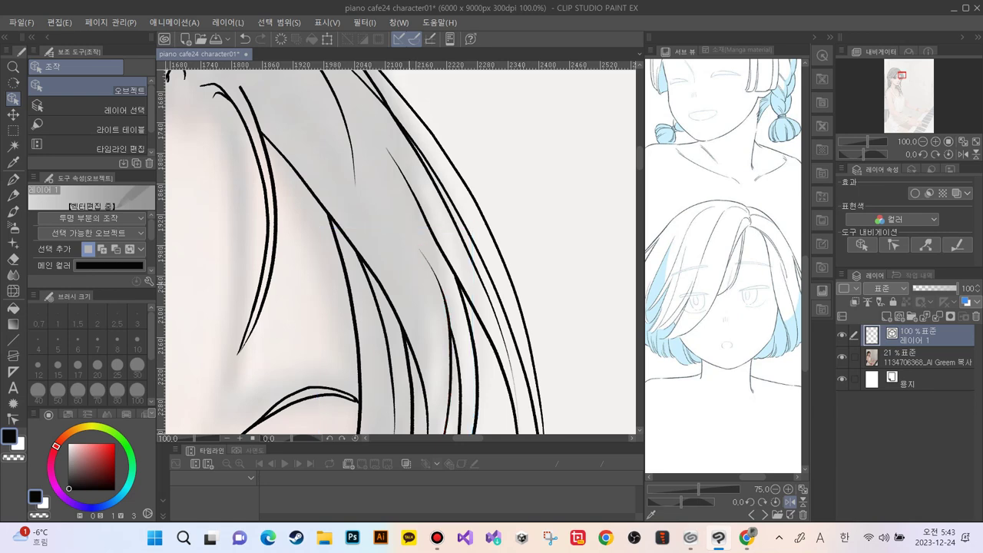
# Fine-tune the control points along the upper middle part of the long inner strand
pyautogui.click(432, 232)
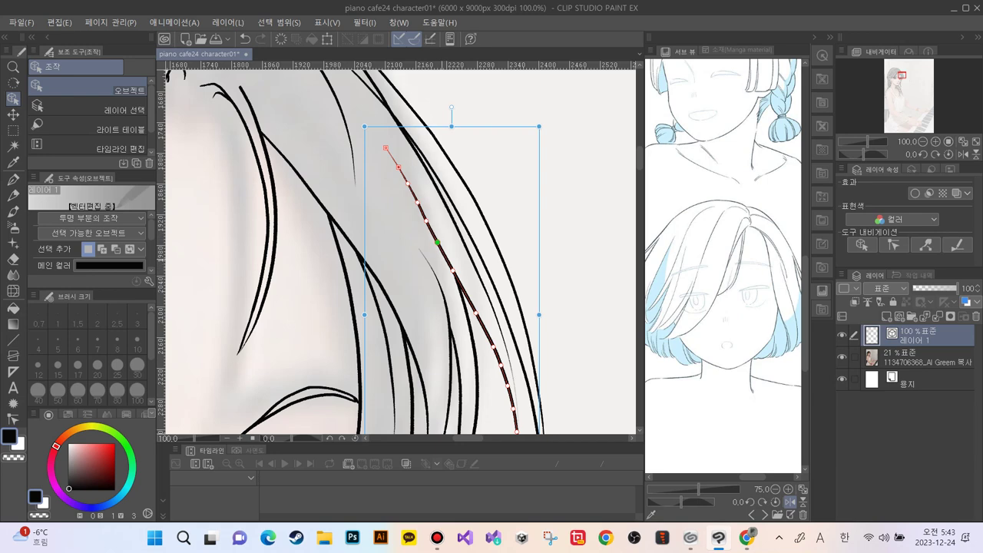
pyautogui.press('Delete')
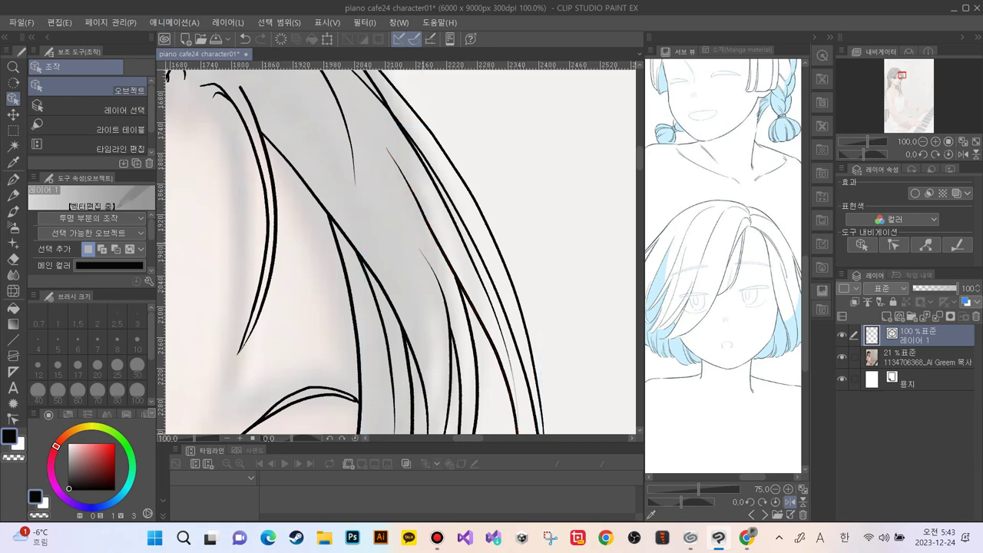
pyautogui.hotkey('ctrl', 'z')
pyautogui.moveTo(437, 242); pyautogui.dragTo(439, 244)
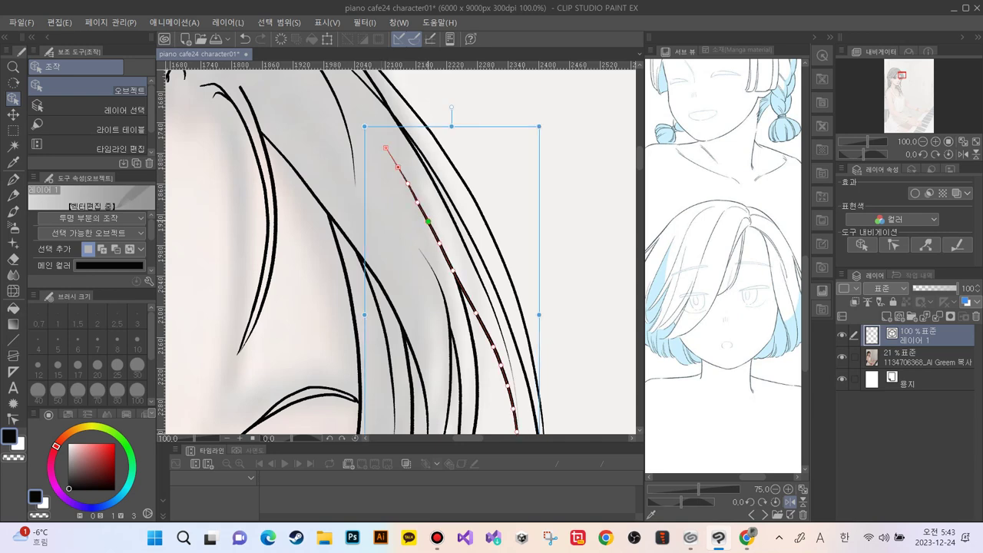
pyautogui.press('Delete')
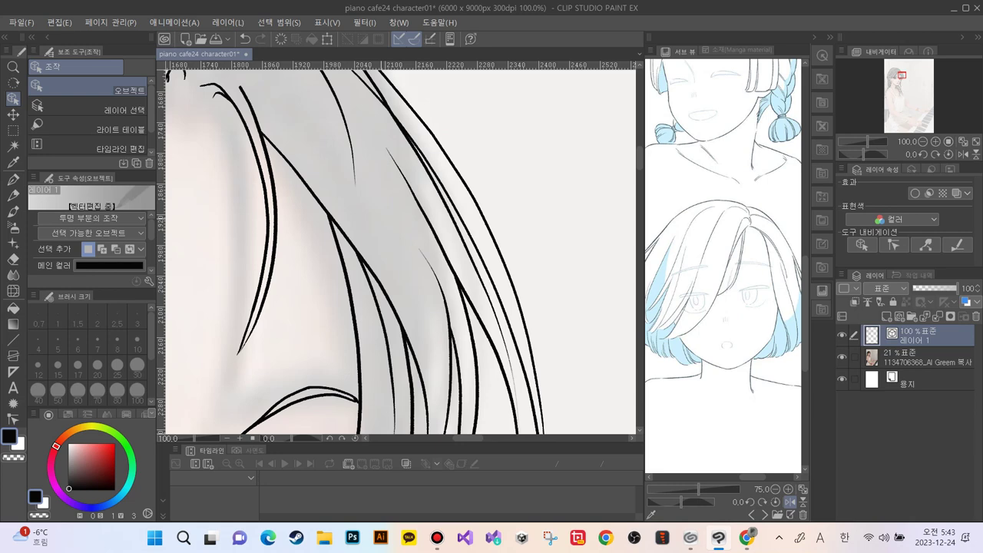
# Try to extend the upper end of the strand just inside the outer hair outline toward the crown
pyautogui.moveTo(345, 182); pyautogui.dragTo(409, 358)
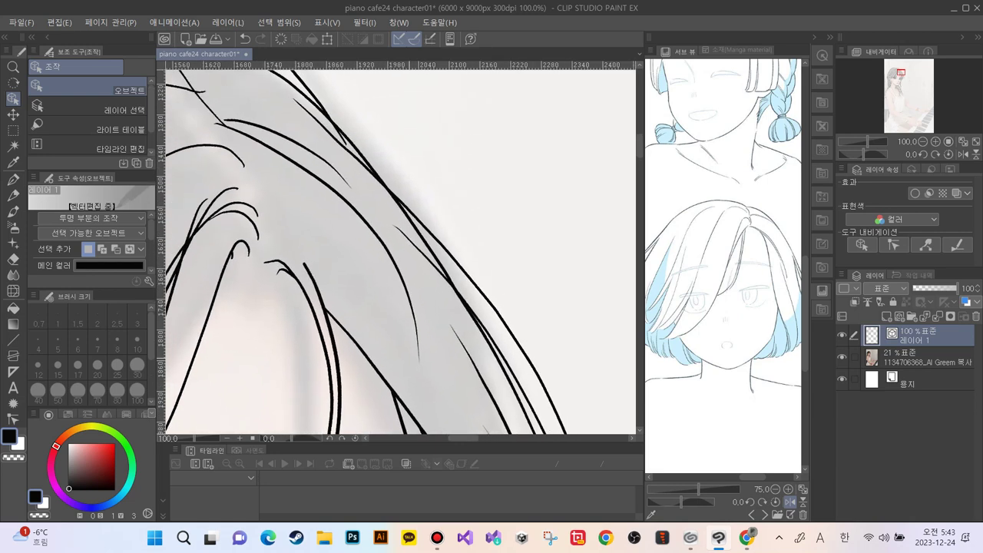
pyautogui.click(485, 329)
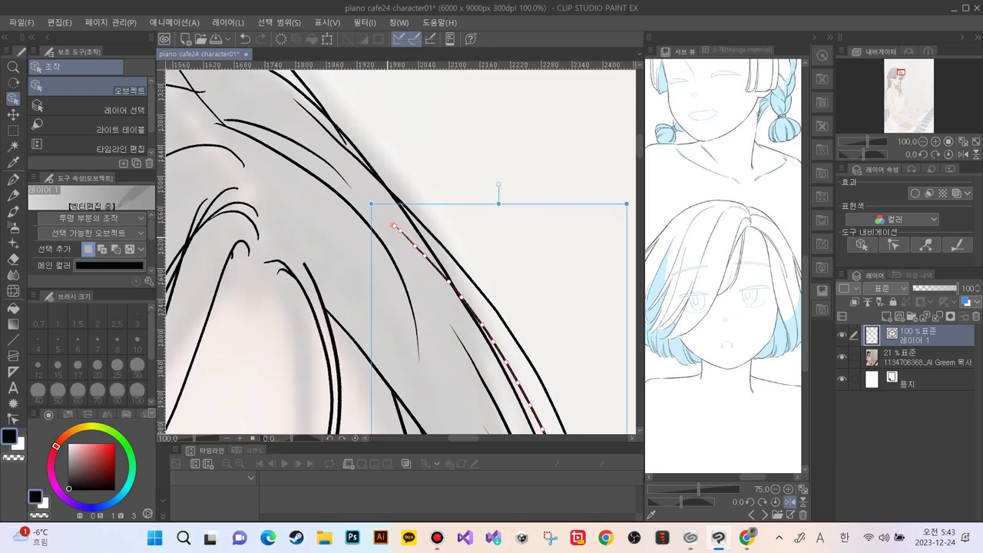
pyautogui.moveTo(393, 225); pyautogui.dragTo(382, 214)
pyautogui.click(430, 181)
# Vector-erase the strand segments running just inside the outer hair outline and pull the remaining strand's upper end slightly upward
pyautogui.moveTo(380, 335); pyautogui.dragTo(343, 272)
pyautogui.press('e')
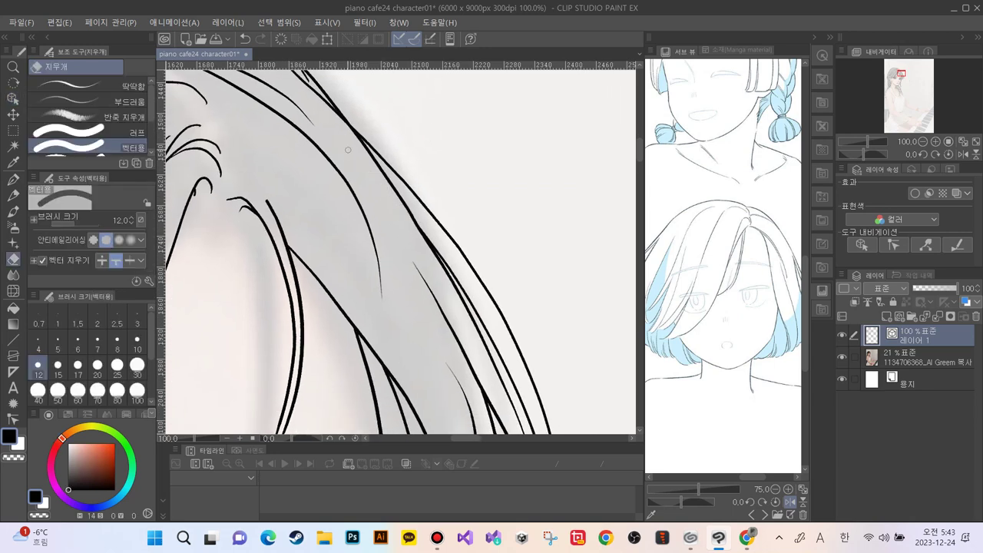
pyautogui.click(401, 197)
pyautogui.press('o')
pyautogui.click(417, 226)
pyautogui.moveTo(417, 226); pyautogui.dragTo(413, 220)
pyautogui.hotkey('ctrl', 'd')
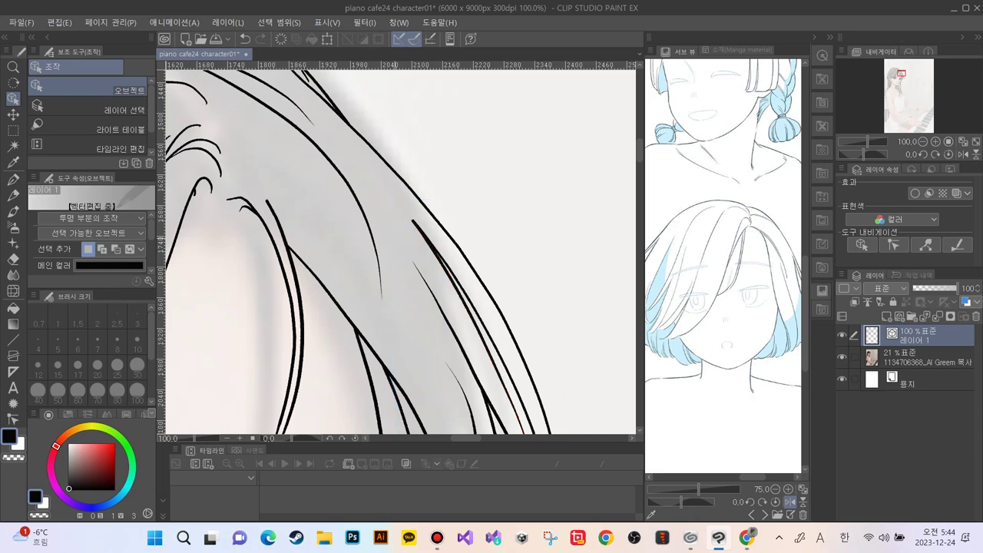
# Erase the overshooting tips of two hair lines at the crown, one under the outer outline and one past the parting line
pyautogui.moveTo(320, 144); pyautogui.dragTo(451, 336)
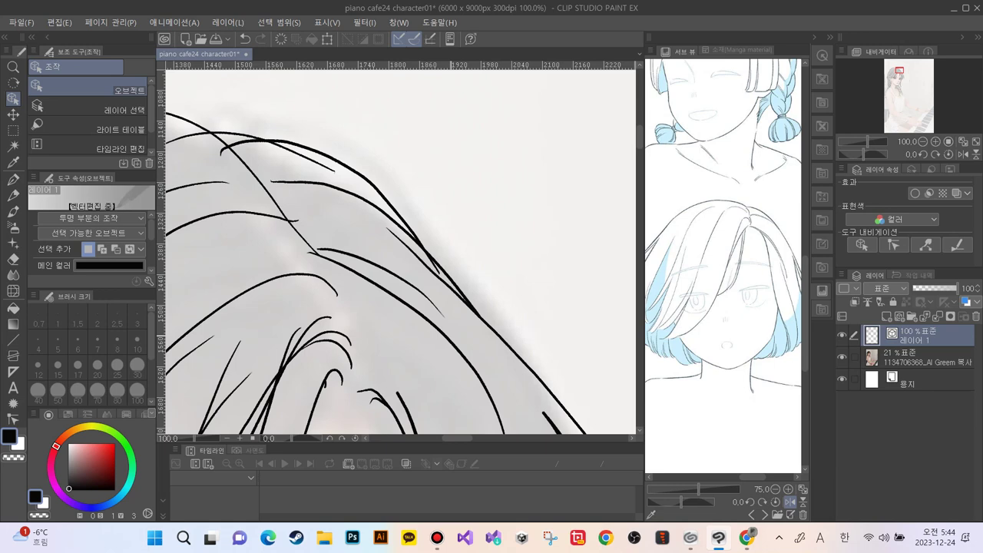
pyautogui.press('e')
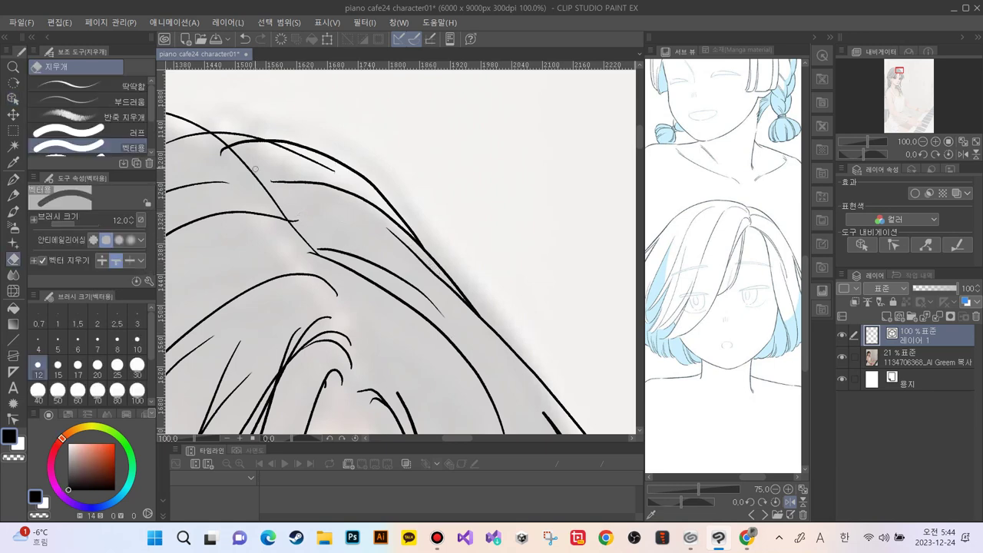
pyautogui.moveTo(334, 170); pyautogui.dragTo(270, 148)
pyautogui.moveTo(299, 220); pyautogui.dragTo(285, 213)
pyautogui.press('p')
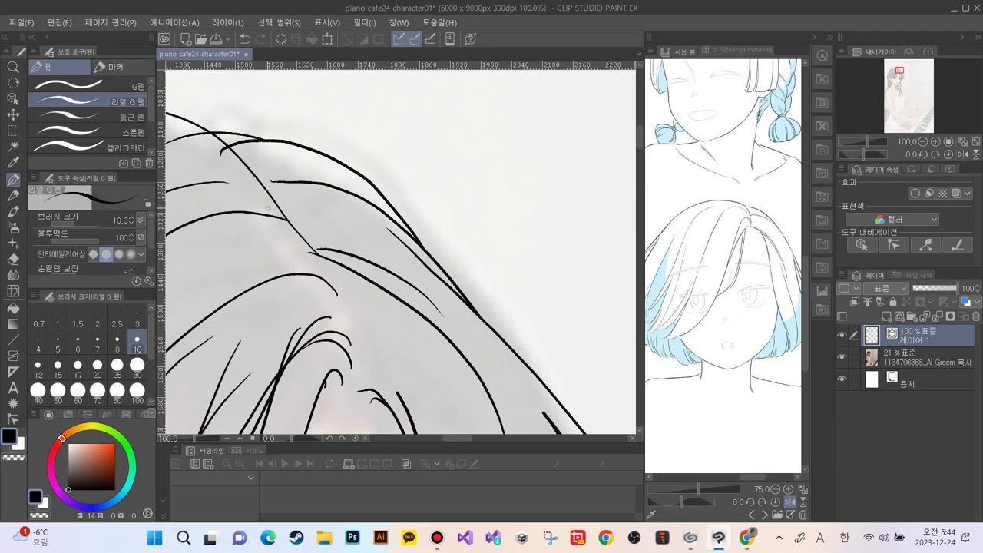
# Extend the short strand beside the parting at both ends, taking its upper end across the parting line, and adjust its control points
pyautogui.click(13, 99)
pyautogui.click(333, 251)
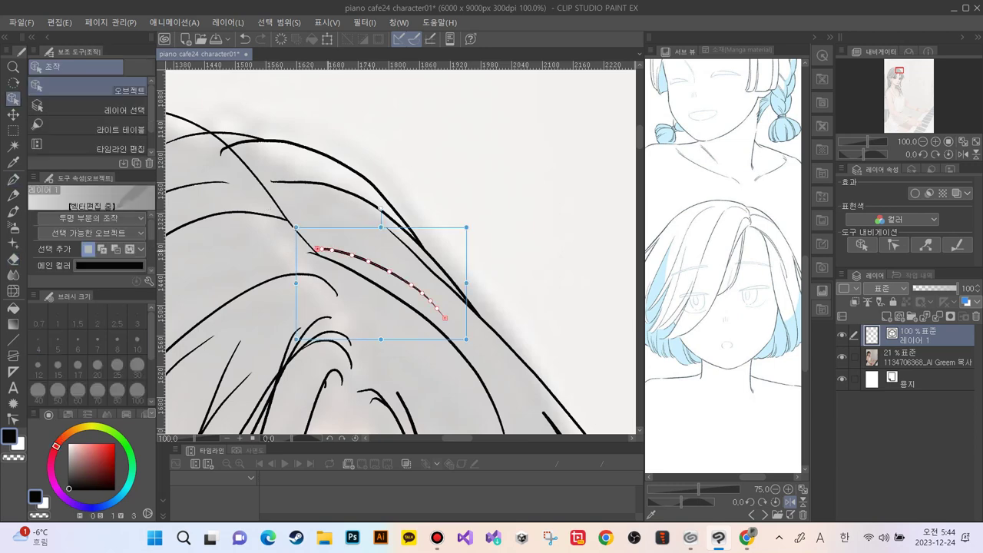
pyautogui.moveTo(317, 248)
pyautogui.mouseDown()
pyautogui.moveTo(288, 244)
pyautogui.moveTo(340, 250)
pyautogui.moveTo(323, 247)
pyautogui.mouseUp()
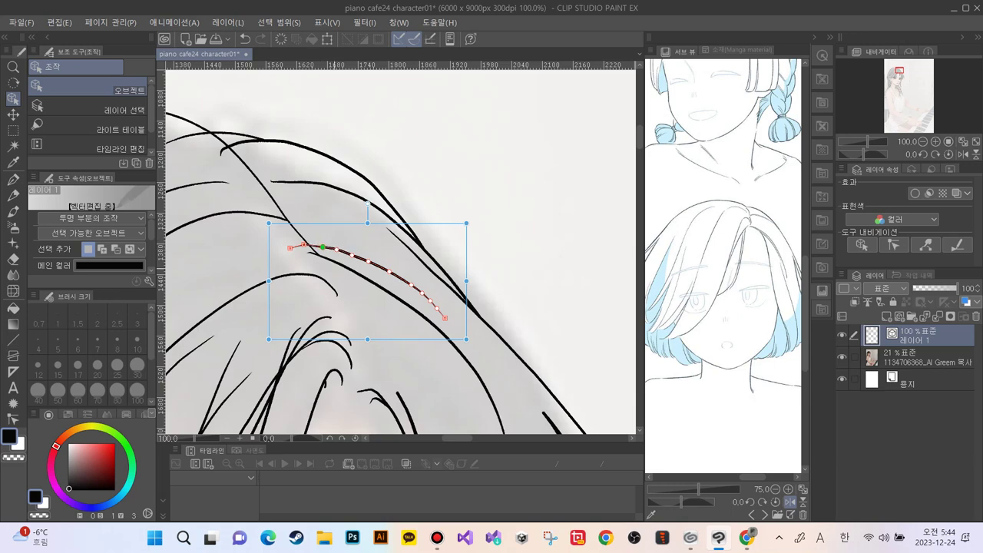
pyautogui.moveTo(323, 247); pyautogui.dragTo(371, 263)
pyautogui.moveTo(445, 318); pyautogui.dragTo(431, 301)
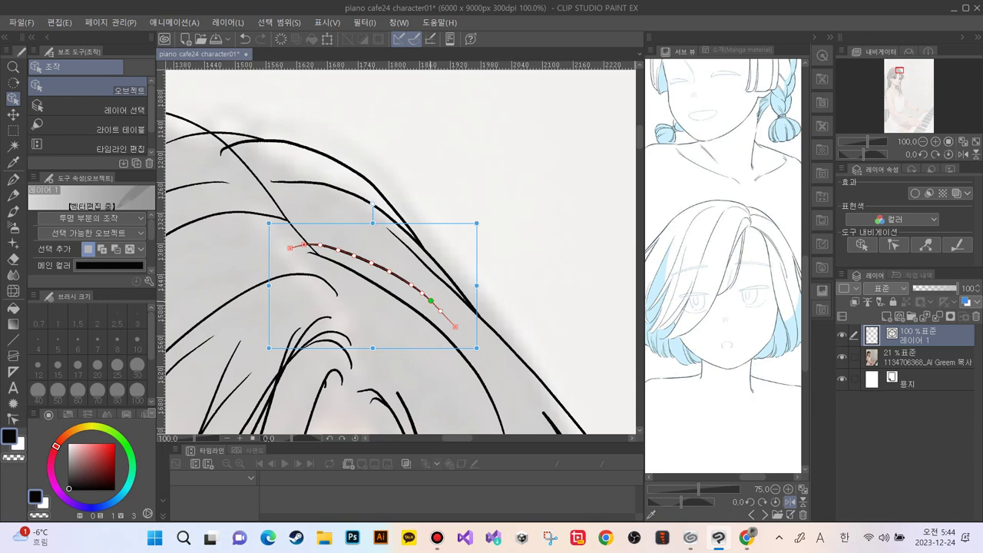
# Smooth the short strand's middle control points and erase its upper tip beyond the parting line with the vector eraser
pyautogui.click(323, 279)
pyautogui.click(408, 282)
pyautogui.moveTo(390, 272); pyautogui.dragTo(356, 254)
pyautogui.click(354, 255)
pyautogui.moveTo(372, 261); pyautogui.dragTo(375, 260)
pyautogui.click(355, 254)
pyautogui.click(338, 249)
pyautogui.click(368, 165)
pyautogui.click(358, 253)
pyautogui.hotkey('ctrl', 'shift', 'a')
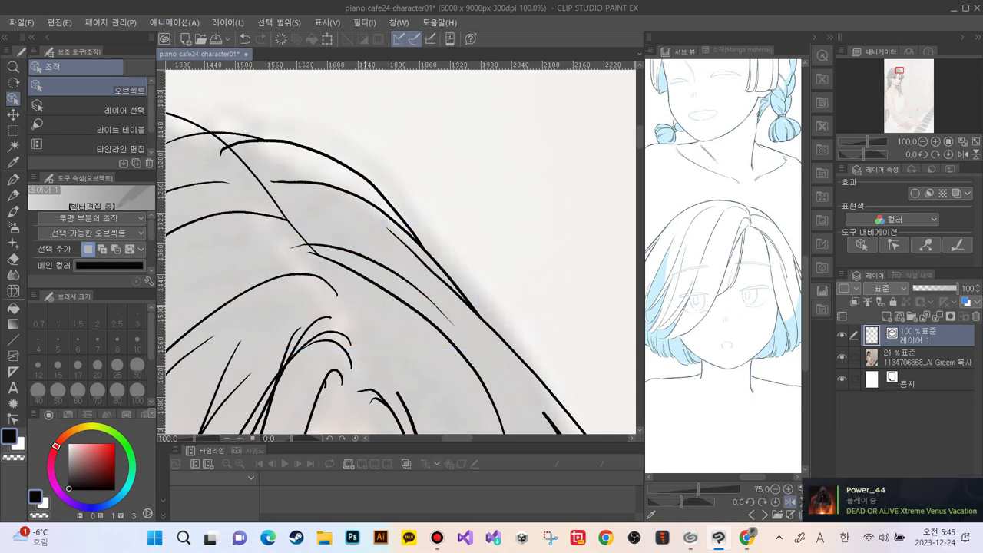
pyautogui.press('e')
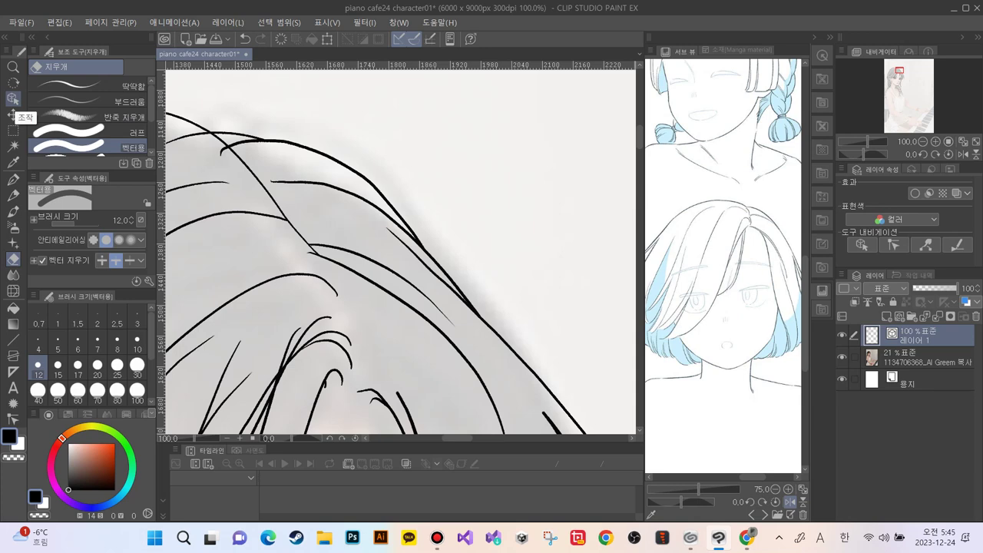
pyautogui.click(14, 98)
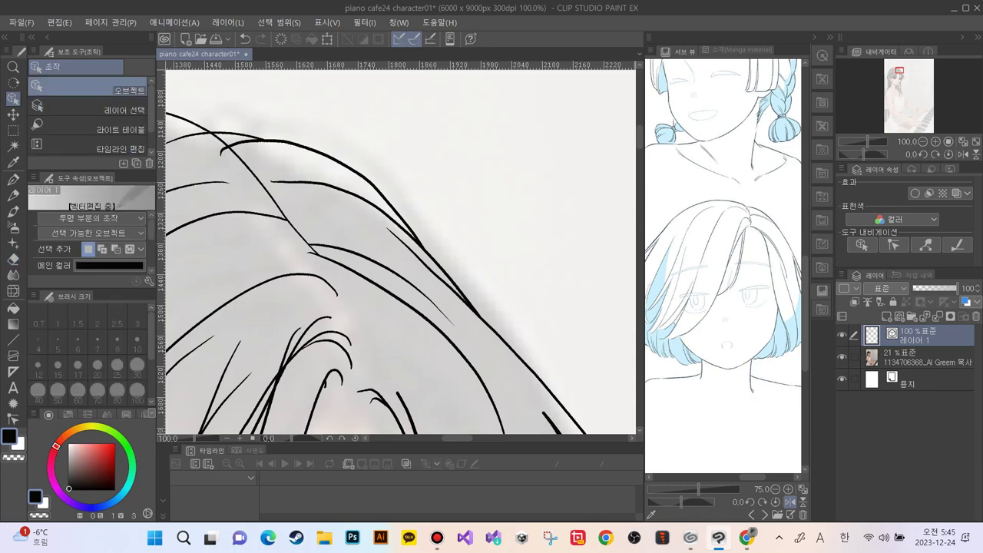
pyautogui.click(84, 110)
pyautogui.click(84, 90)
pyautogui.moveTo(324, 154); pyautogui.dragTo(311, 145)
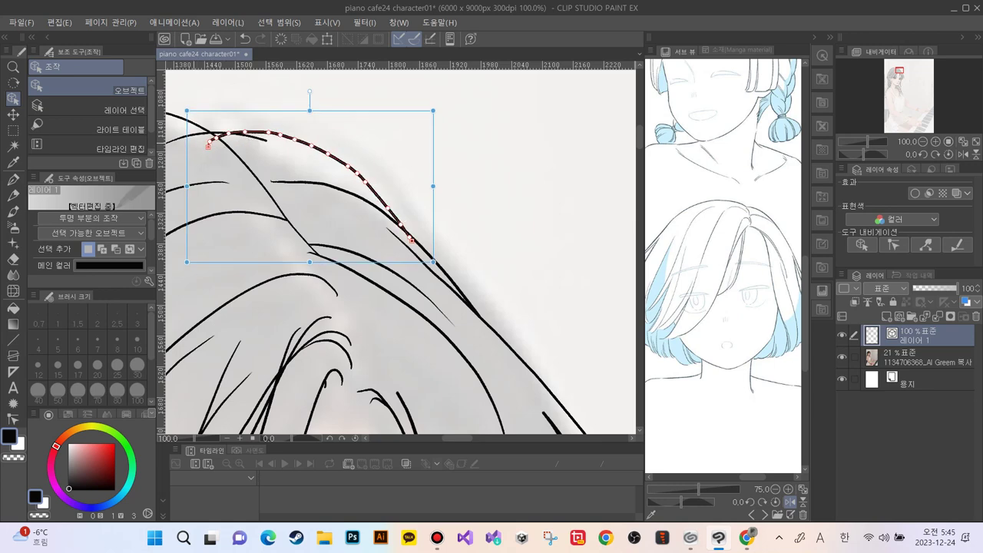
pyautogui.hotkey('ctrl', 'z')
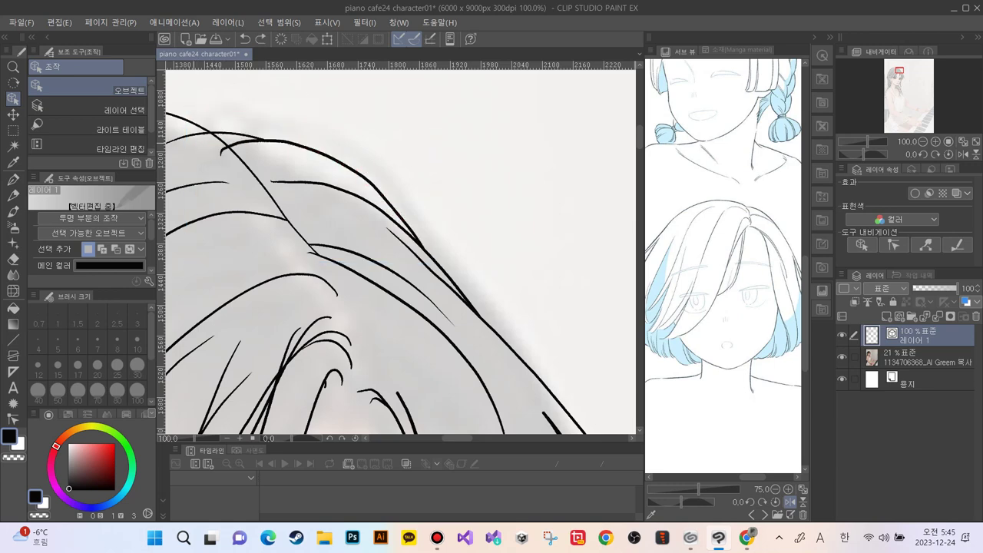
# Erase the tip of the outer crown strand that overshoots the parting line
pyautogui.press('e')
pyautogui.moveTo(227, 156); pyautogui.dragTo(216, 143)
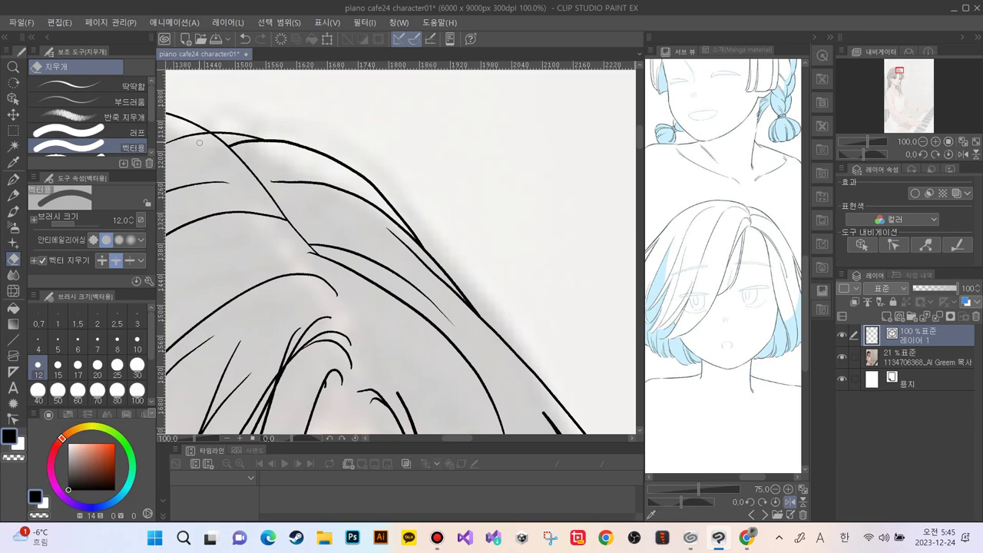
# Examine the hair strands around the parting and side of the head in mirrored view
pyautogui.press('w')
pyautogui.press('h')
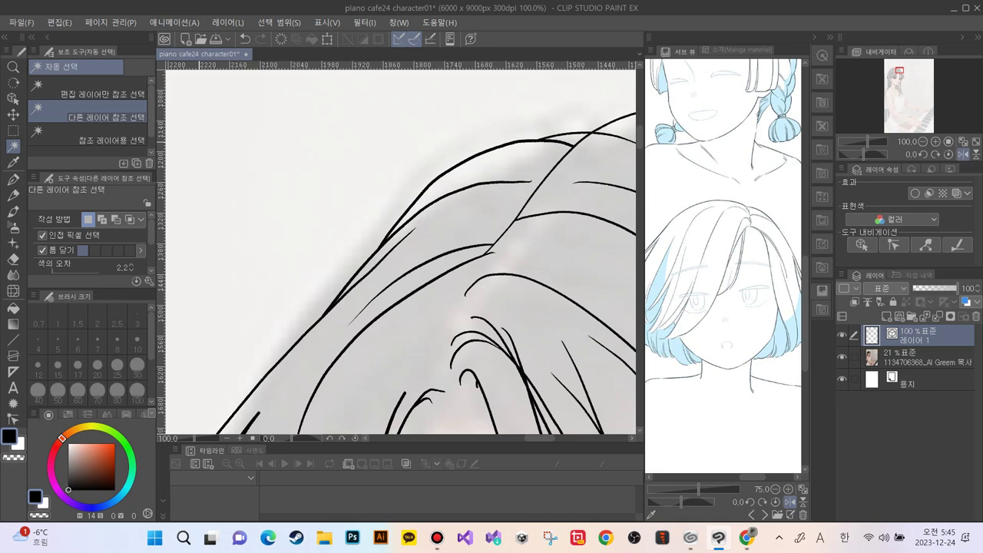
pyautogui.press('o')
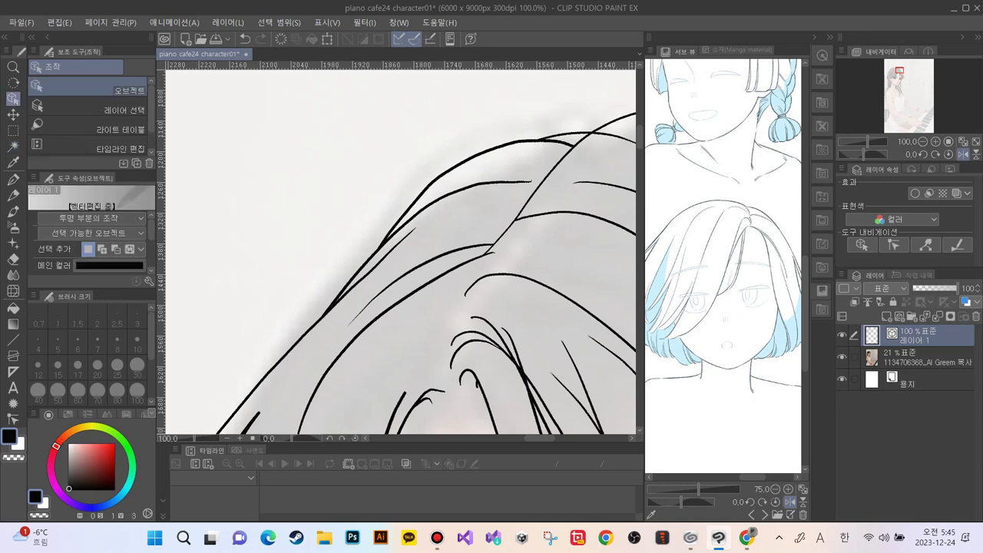
pyautogui.moveTo(530, 253); pyautogui.dragTo(317, 221)
pyautogui.moveTo(476, 253); pyautogui.dragTo(361, 175)
pyautogui.hotkey('ctrl', '-')
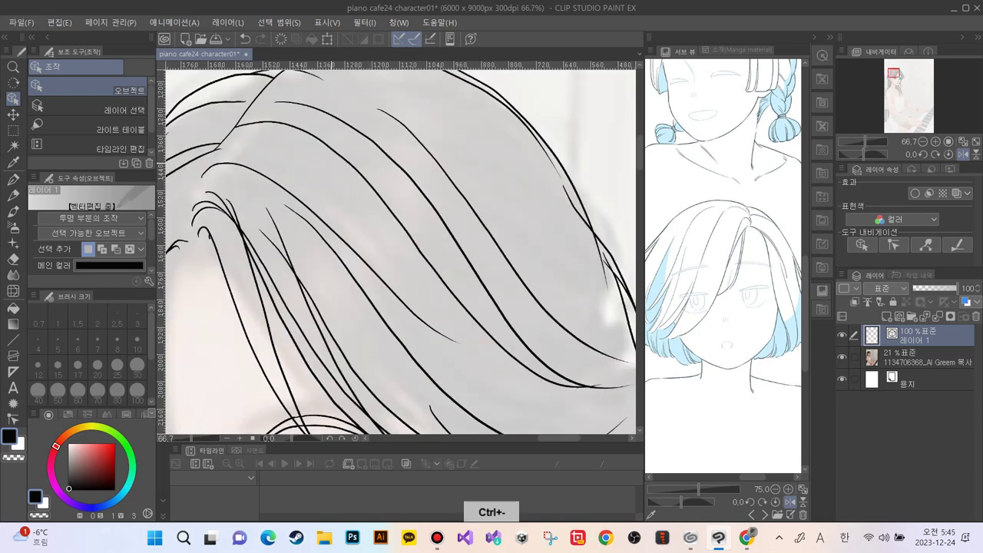
pyautogui.hotkey('ctrl', '+')
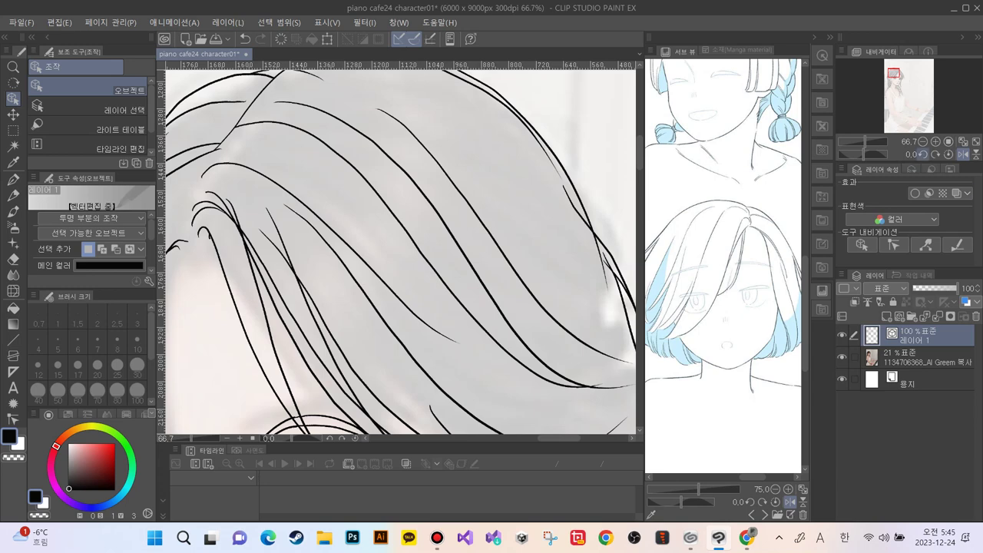
pyautogui.click(963, 154)
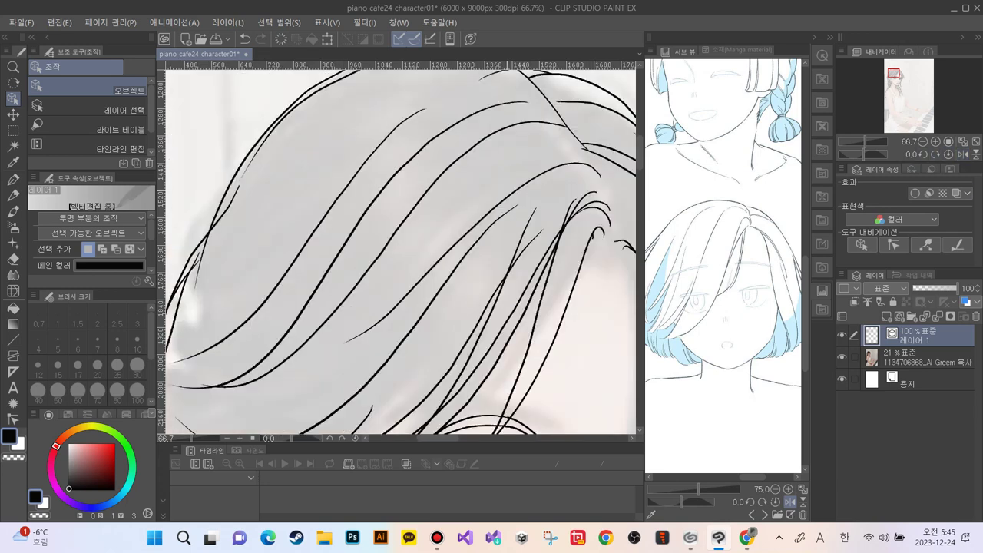
# Extend the upper end of the short strand inside the hair outline toward the parting and smooth its control points into a curve
pyautogui.moveTo(480, 146); pyautogui.dragTo(293, 261)
pyautogui.hotkey('ctrl', '+')
pyautogui.hotkey('ctrl', '+')
pyautogui.hotkey('ctrl', '+')
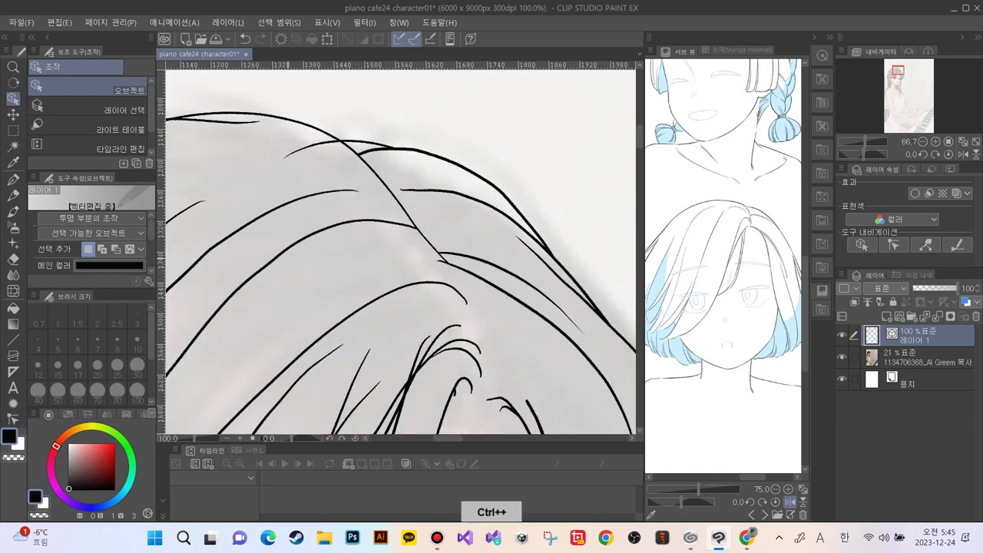
pyautogui.moveTo(491, 223); pyautogui.dragTo(318, 273)
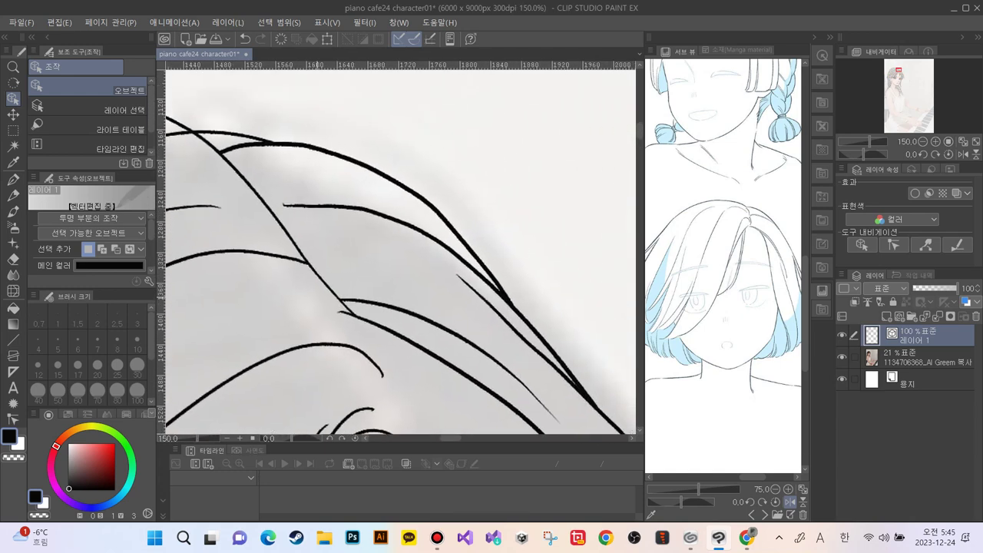
pyautogui.press('p')
pyautogui.press('o')
pyautogui.click(491, 306)
pyautogui.moveTo(456, 273); pyautogui.dragTo(436, 265)
pyautogui.moveTo(477, 294)
pyautogui.mouseDown()
pyautogui.moveTo(506, 318)
pyautogui.moveTo(486, 300)
pyautogui.mouseUp()
pyautogui.moveTo(523, 337); pyautogui.dragTo(547, 360)
pyautogui.moveTo(562, 373); pyautogui.dragTo(562, 375)
pyautogui.moveTo(528, 338); pyautogui.dragTo(486, 299)
pyautogui.click(436, 300)
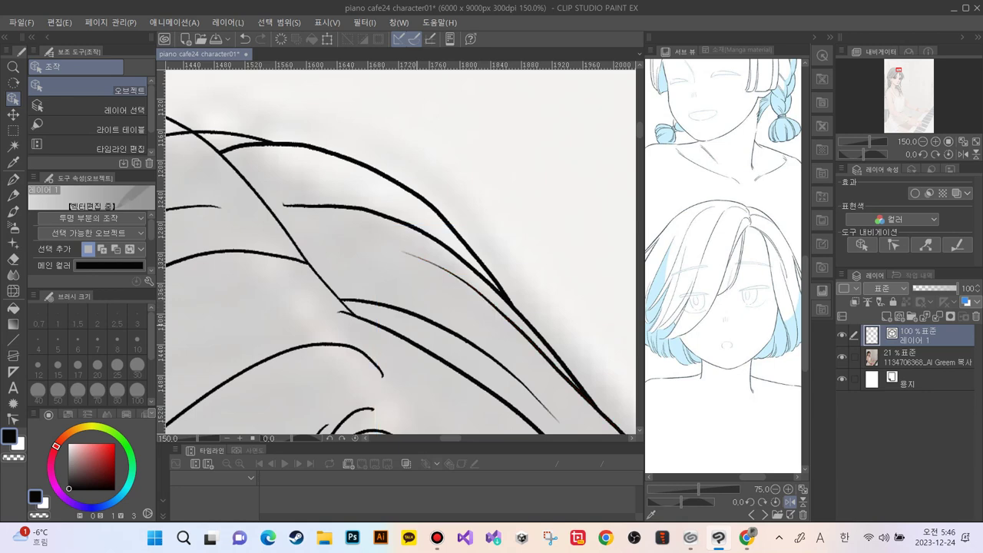
# Extend the upper end of the strand beneath the outer outline across the parting line and vector-erase the overshoot
pyautogui.click(288, 206)
pyautogui.moveTo(283, 204)
pyautogui.mouseDown()
pyautogui.moveTo(231, 213)
pyautogui.moveTo(279, 199)
pyautogui.moveTo(257, 211)
pyautogui.moveTo(319, 204)
pyautogui.moveTo(296, 206)
pyautogui.moveTo(379, 214)
pyautogui.mouseUp()
pyautogui.hotkey('ctrl', 'd')
pyautogui.press('e')
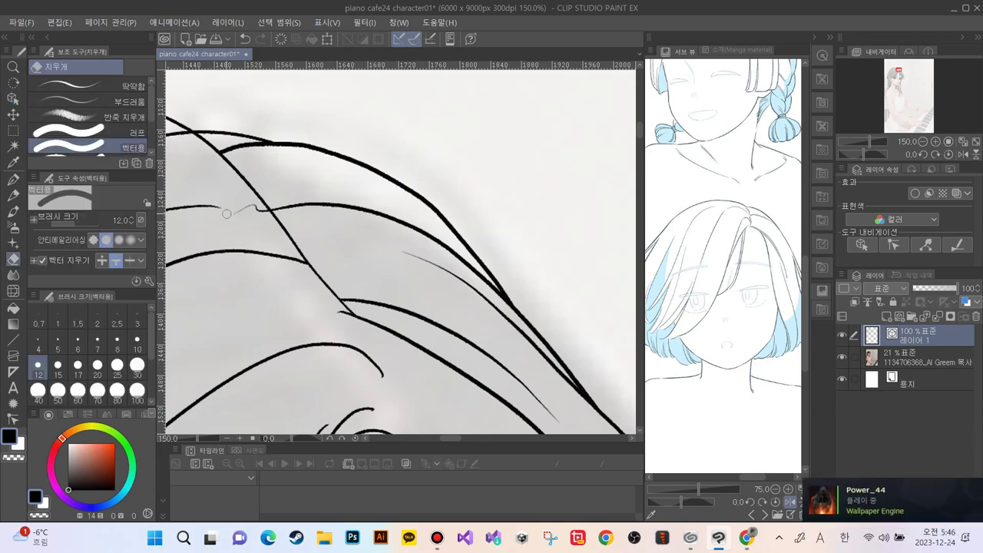
pyautogui.moveTo(255, 218); pyautogui.dragTo(244, 208)
# Pull the upper end of the strand at the parting line's lower end outward past the line
pyautogui.press('p')
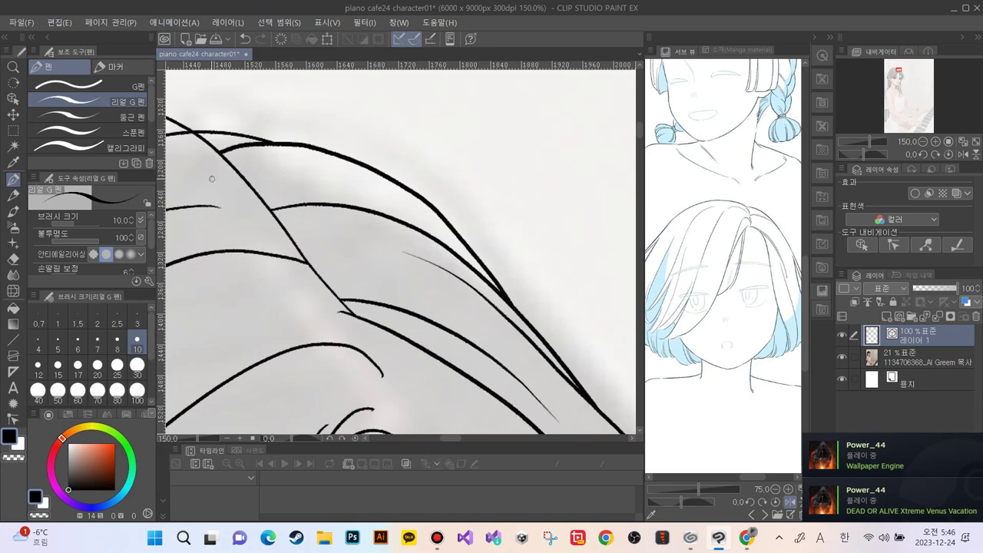
pyautogui.moveTo(292, 215); pyautogui.dragTo(334, 243)
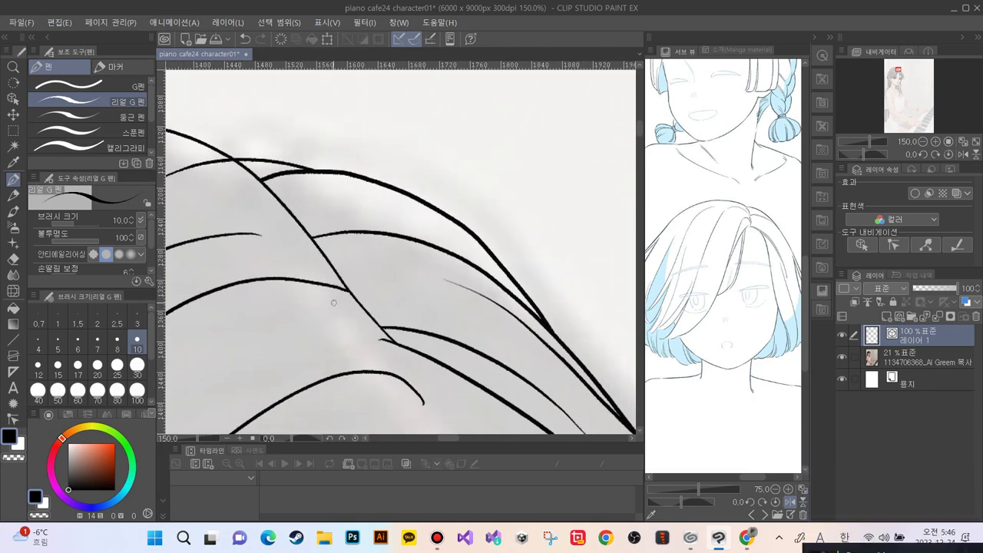
pyautogui.click(13, 99)
pyautogui.click(381, 339)
pyautogui.moveTo(379, 339); pyautogui.dragTo(364, 335)
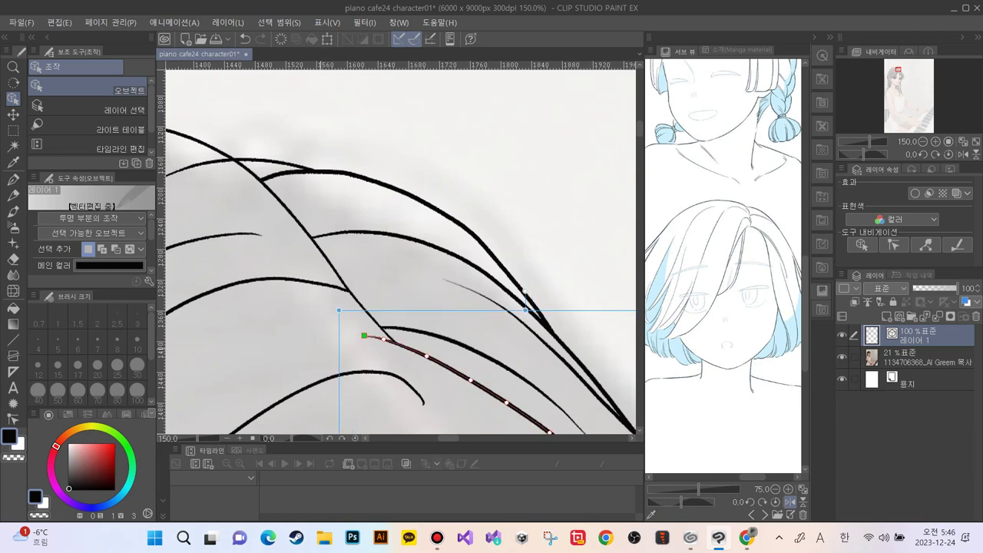
pyautogui.click(319, 338)
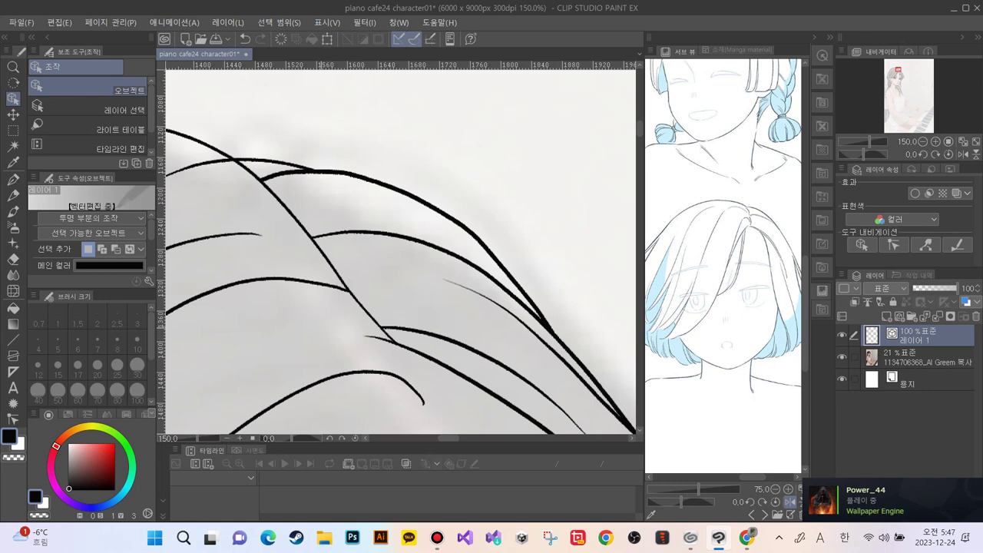
# Extend the tapered end of the upper strand on the other side of the parting toward the parting line
pyautogui.moveTo(270, 315); pyautogui.dragTo(359, 366)
pyautogui.click(332, 284)
pyautogui.moveTo(349, 285)
pyautogui.mouseDown()
pyautogui.moveTo(377, 291)
pyautogui.moveTo(351, 284)
pyautogui.mouseUp()
pyautogui.click(320, 310)
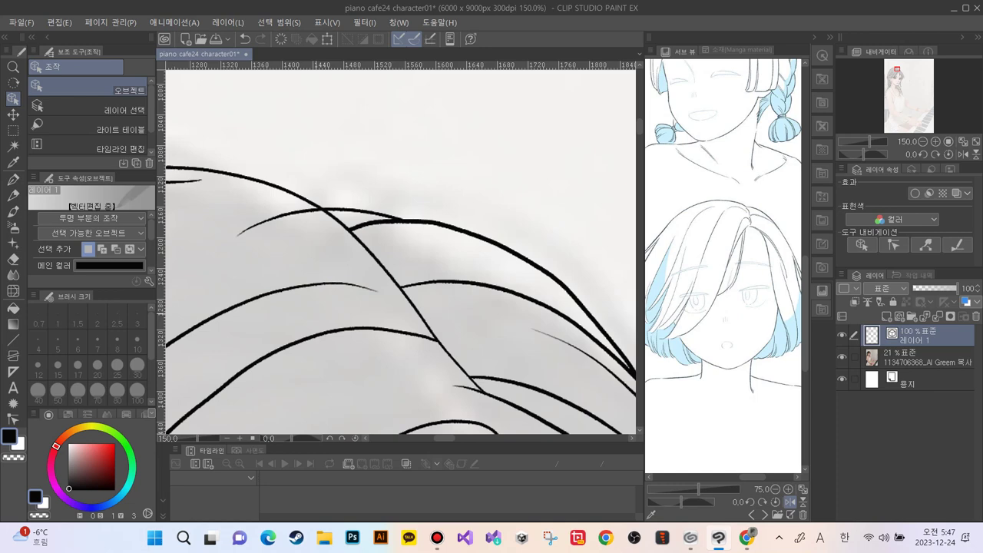
# Vector-erase the crown line's overshoot past the parting and the stray line just under the top hair outline
pyautogui.press('e')
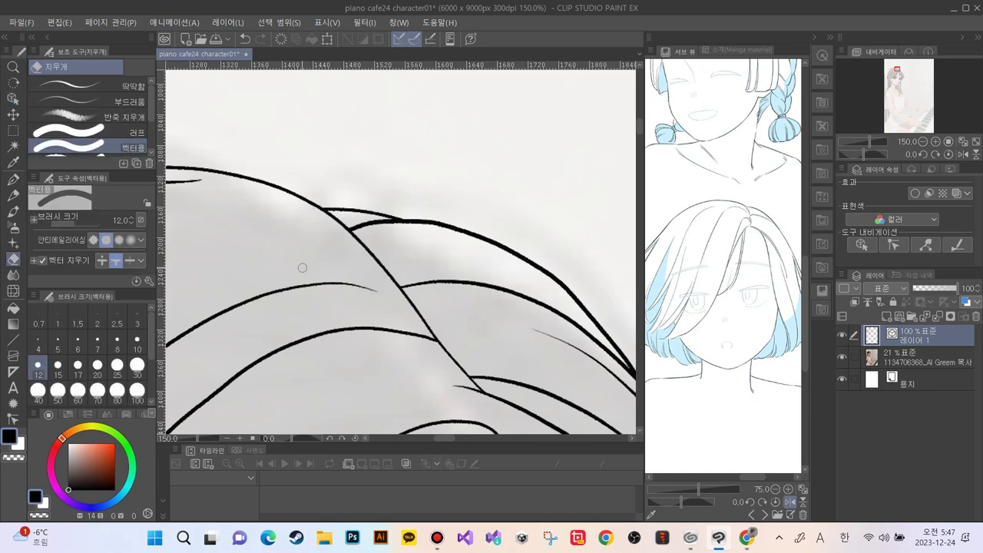
pyautogui.moveTo(260, 255); pyautogui.dragTo(449, 341)
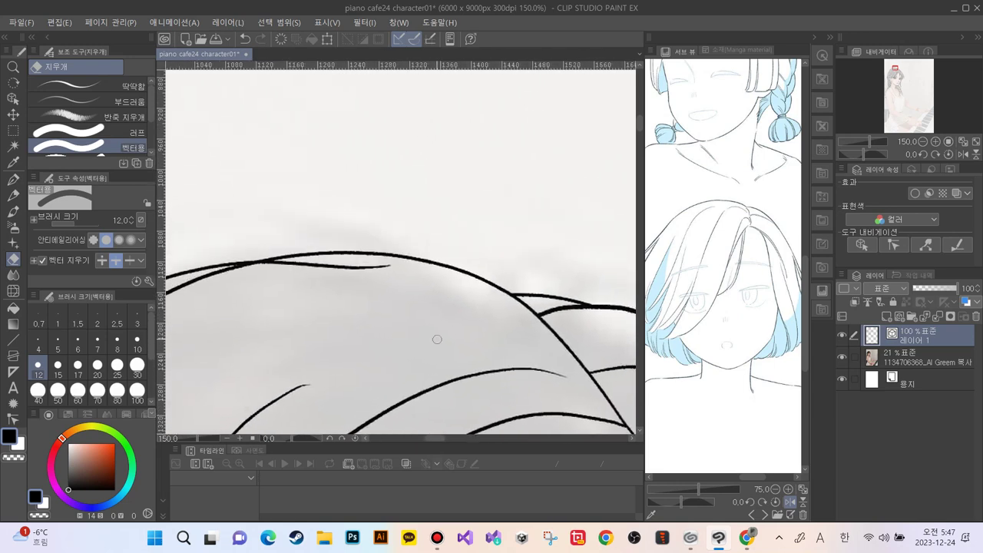
pyautogui.moveTo(387, 268); pyautogui.dragTo(280, 285)
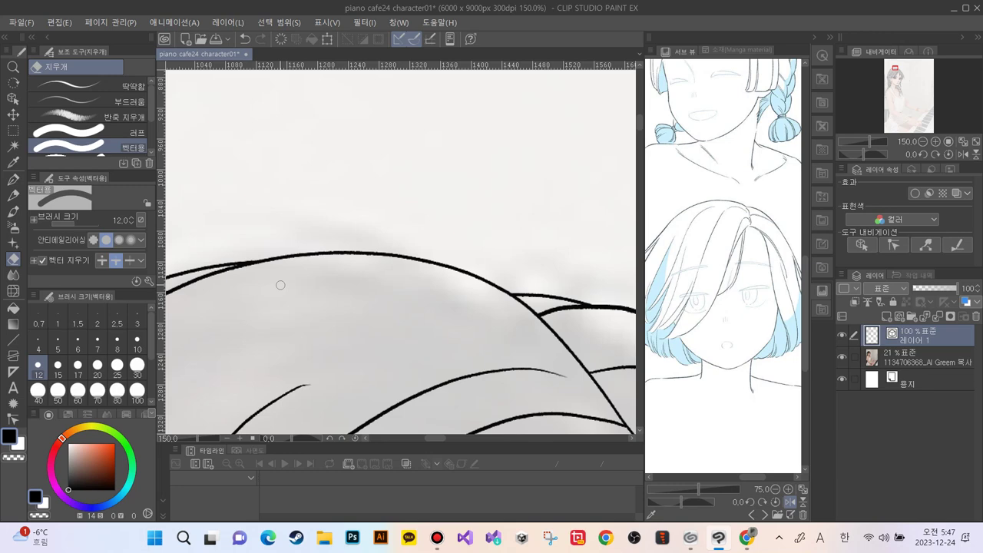
# Smooth the kink in the long strand whose tapered tip ends near the parting by adjusting its control points
pyautogui.moveTo(260, 364); pyautogui.dragTo(313, 221)
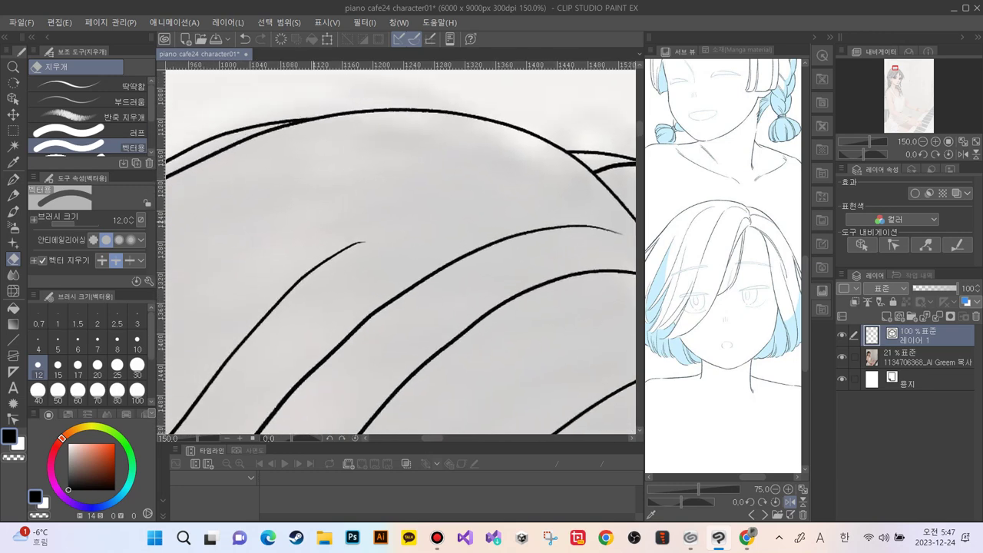
pyautogui.press('k')
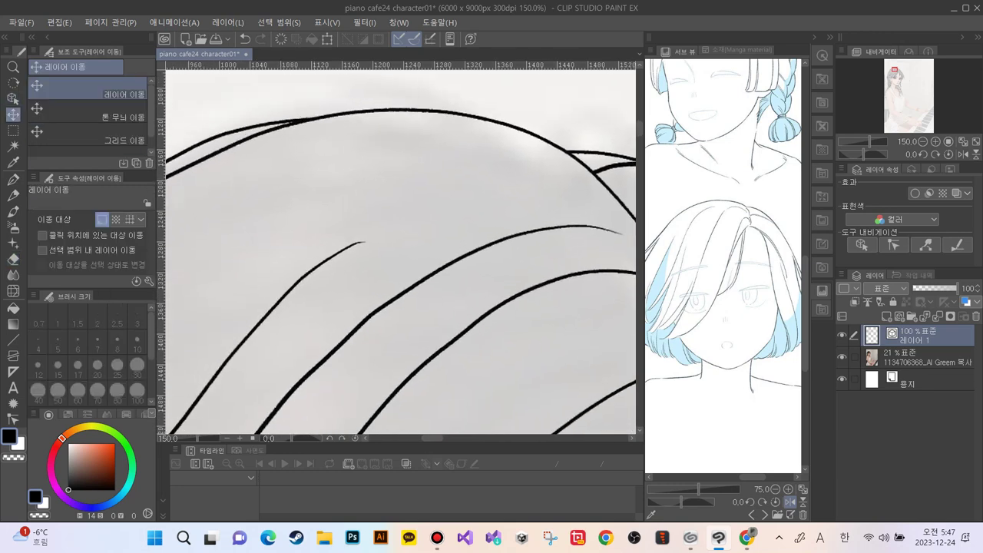
pyautogui.click(13, 99)
pyautogui.click(382, 308)
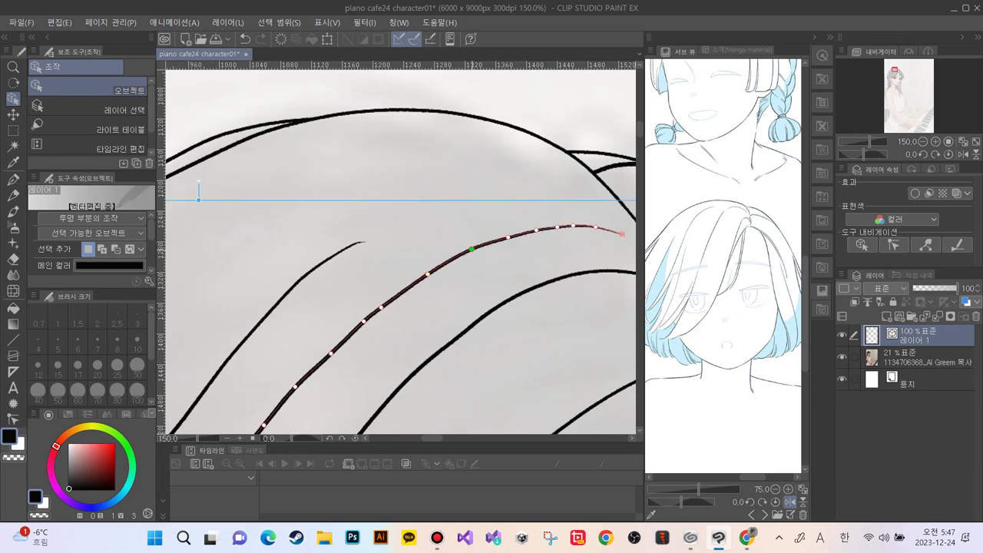
pyautogui.moveTo(471, 249); pyautogui.dragTo(472, 250)
pyautogui.click(572, 226)
pyautogui.click(513, 266)
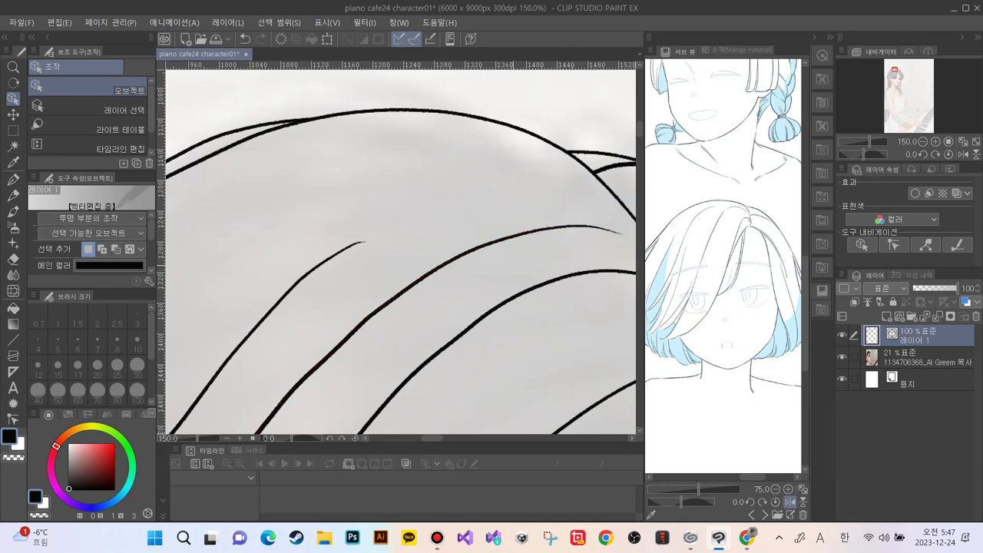
pyautogui.click(343, 342)
pyautogui.moveTo(381, 307); pyautogui.dragTo(328, 354)
pyautogui.click(301, 340)
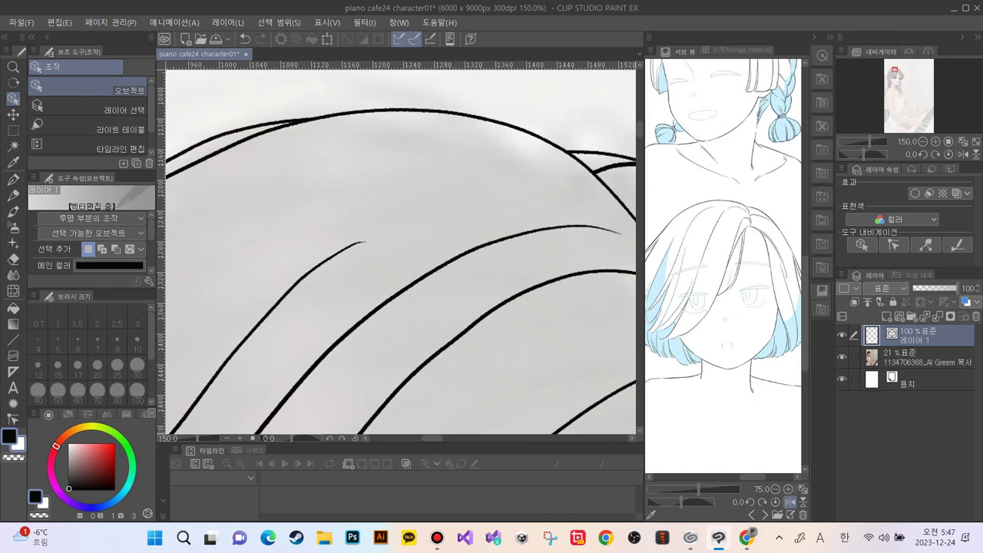
# Extend the upper end of the shorter strand nearest the outline toward the crown and shift its upper control points into a curve
pyautogui.click(326, 261)
pyautogui.moveTo(364, 242); pyautogui.dragTo(418, 215)
pyautogui.moveTo(364, 243)
pyautogui.mouseDown()
pyautogui.moveTo(368, 226)
pyautogui.moveTo(321, 255)
pyautogui.moveTo(345, 237)
pyautogui.mouseUp()
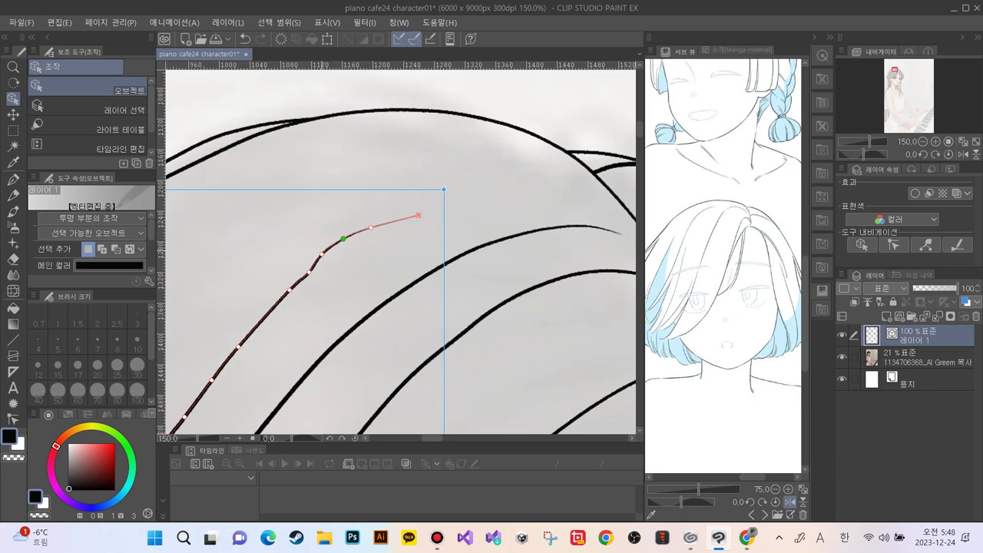
pyautogui.moveTo(310, 272)
pyautogui.mouseDown()
pyautogui.moveTo(296, 267)
pyautogui.moveTo(321, 251)
pyautogui.mouseUp()
pyautogui.moveTo(290, 290)
pyautogui.mouseDown()
pyautogui.moveTo(271, 288)
pyautogui.moveTo(300, 269)
pyautogui.mouseUp()
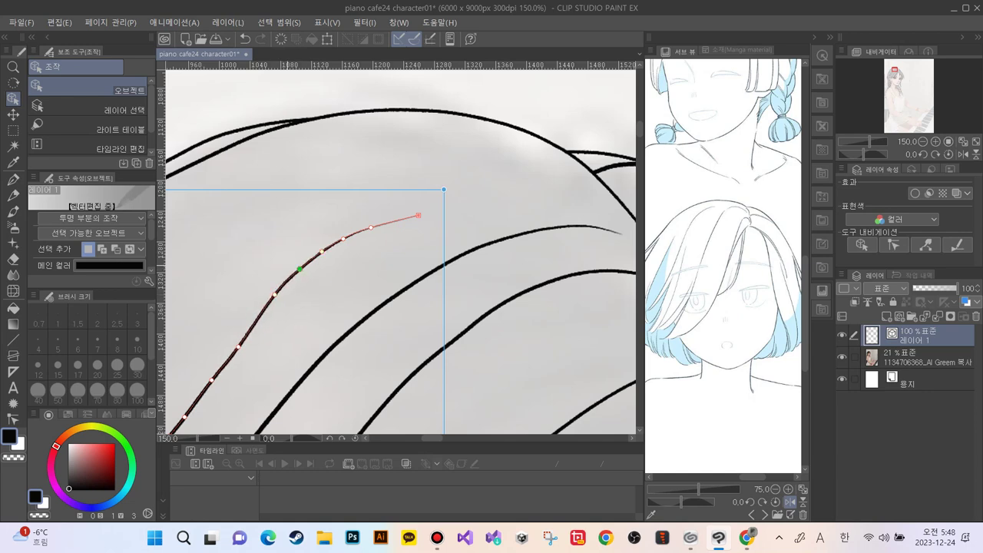
# Refine the upper bend of the strand nearest the outline by adjusting its control points further
pyautogui.moveTo(231, 321); pyautogui.dragTo(285, 227)
pyautogui.moveTo(353, 174); pyautogui.dragTo(296, 247)
pyautogui.hotkey('ctrl', '-')
pyautogui.hotkey('ctrl', '-')
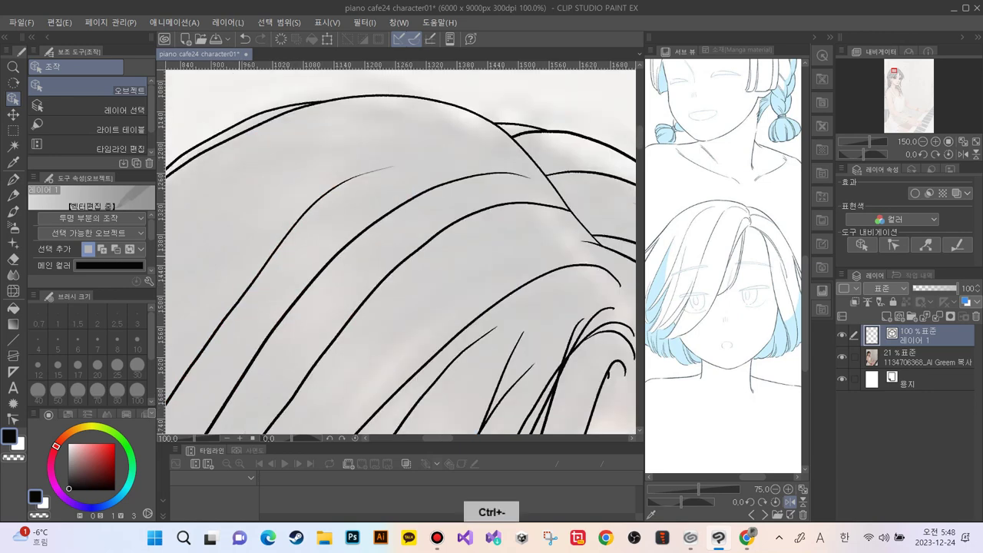
pyautogui.hotkey('ctrl', '+')
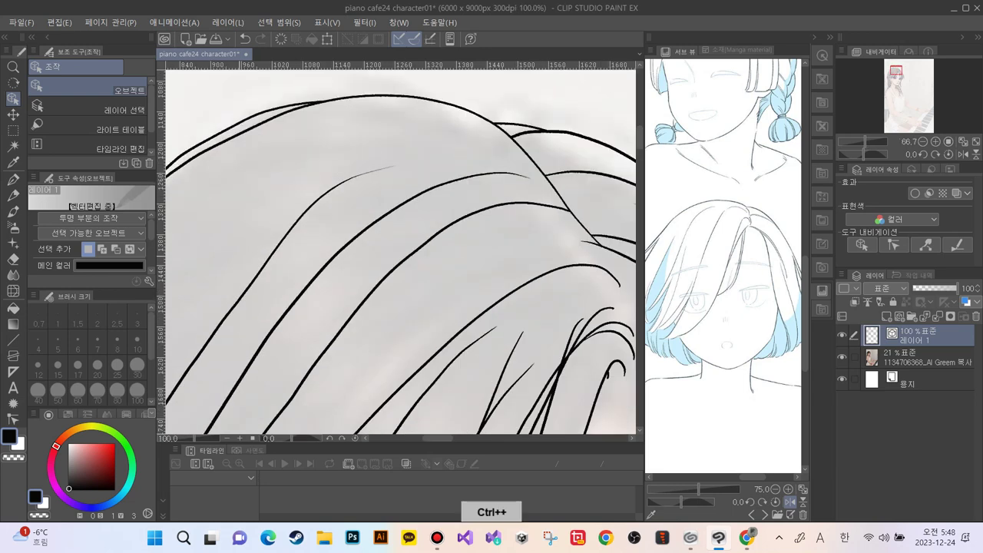
pyautogui.click(313, 203)
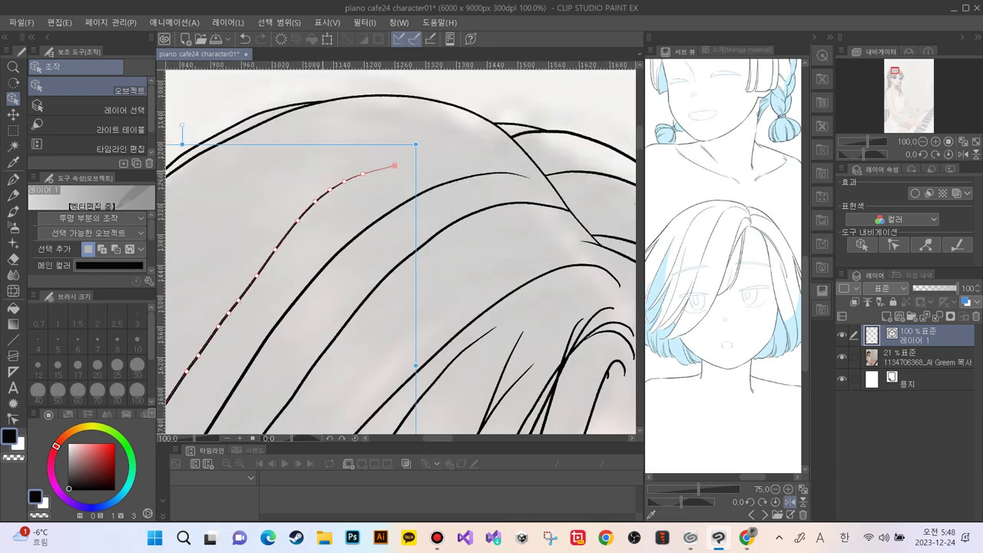
pyautogui.click(363, 174)
pyautogui.moveTo(344, 182); pyautogui.dragTo(303, 202)
pyautogui.moveTo(313, 139); pyautogui.dragTo(315, 142)
pyautogui.hotkey('ctrl', 'd')
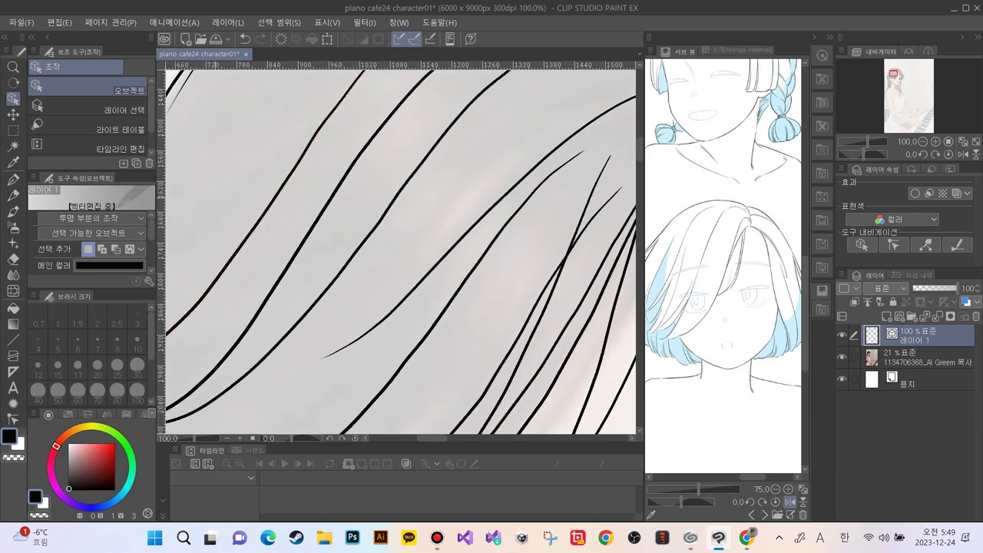
# Adjust the middle control points of the third long strand from the outline to even out its curve
pyautogui.click(383, 217)
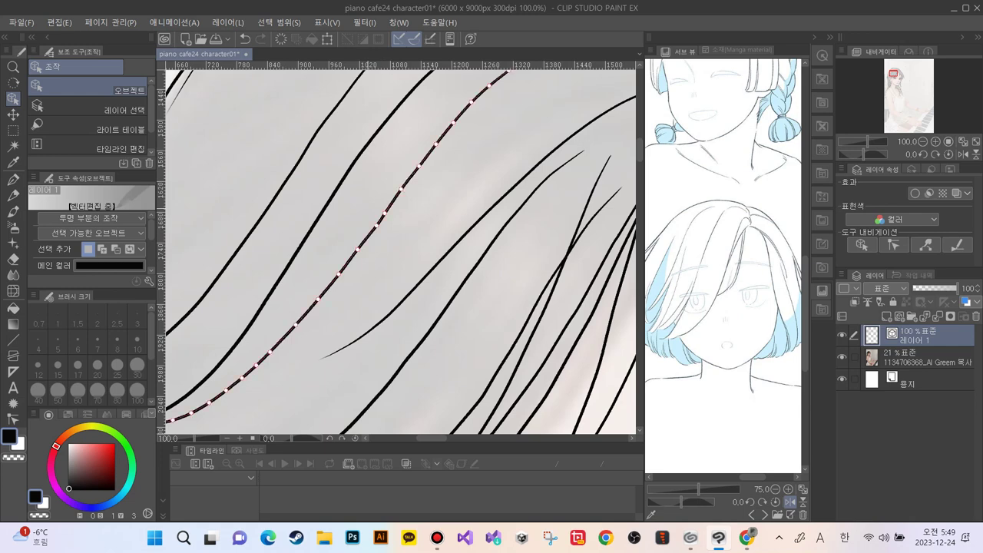
pyautogui.moveTo(375, 224); pyautogui.dragTo(370, 231)
pyautogui.click(405, 240)
pyautogui.moveTo(405, 240); pyautogui.dragTo(301, 362)
# Vector-erase the duplicate line along the upper hair outline and the short stray strand inside its lower part
pyautogui.moveTo(400, 246); pyautogui.dragTo(589, 383)
pyautogui.moveTo(326, 331); pyautogui.dragTo(328, 232)
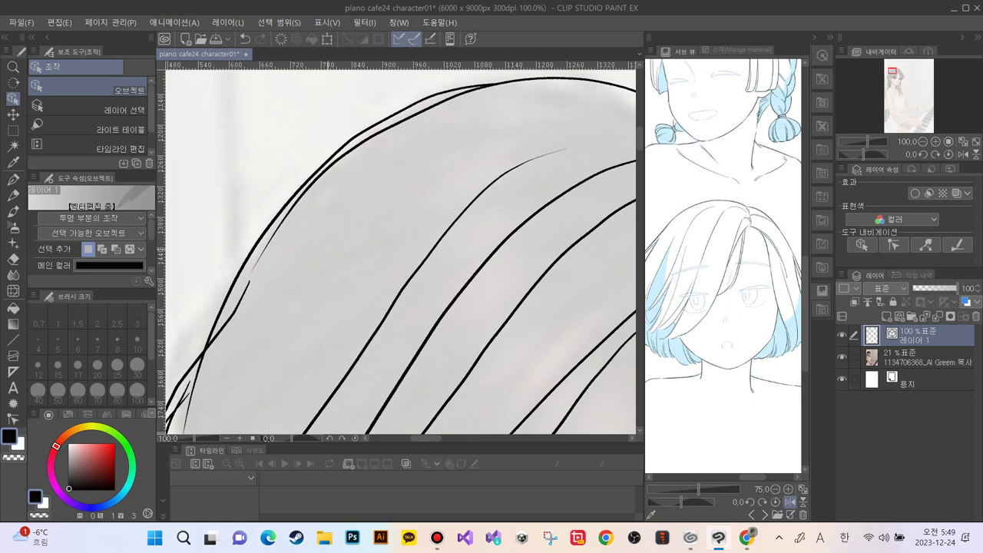
pyautogui.press('e')
pyautogui.click(407, 116)
pyautogui.moveTo(250, 289); pyautogui.dragTo(225, 335)
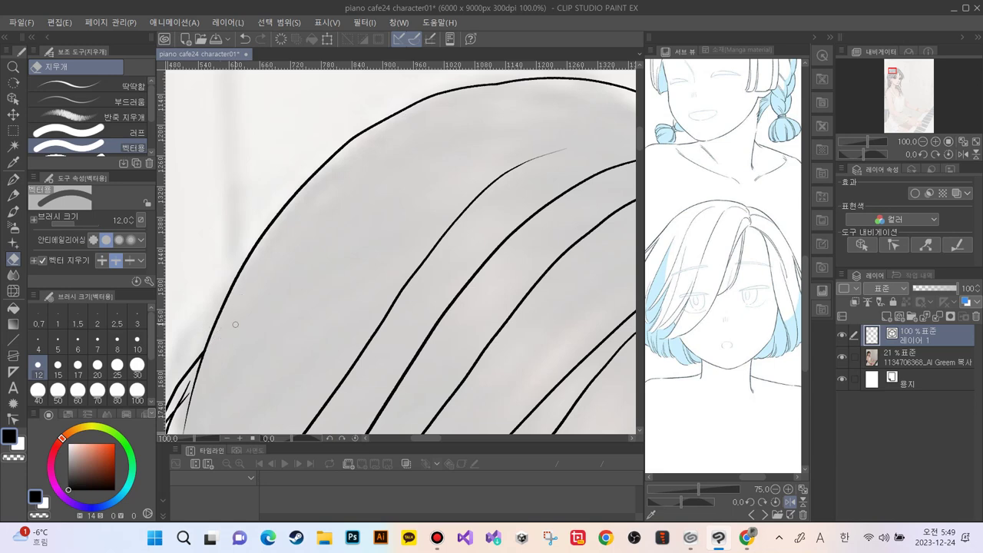
# Shift the upper and middle control points of the long strand nearest the cleaned outline to smooth its curve
pyautogui.click(13, 99)
pyautogui.click(424, 259)
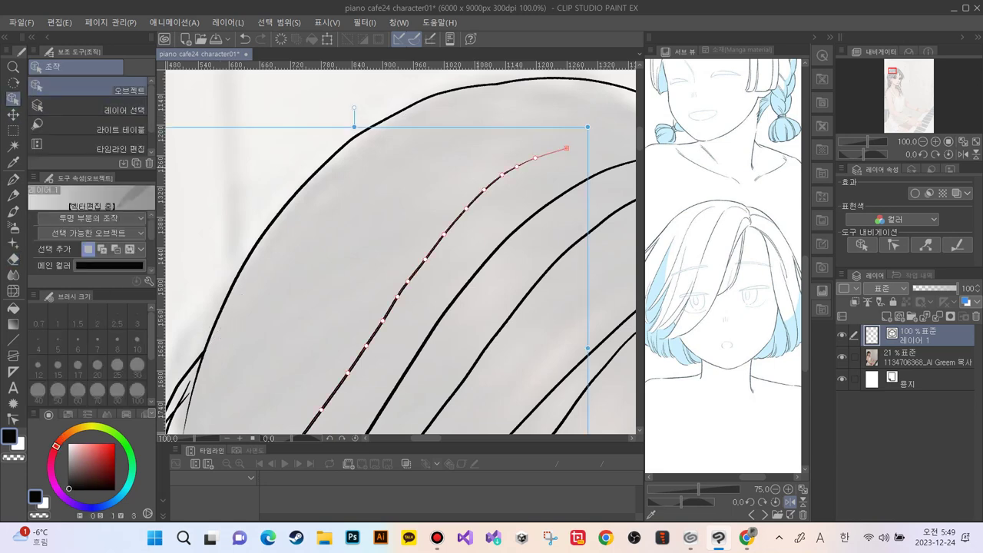
pyautogui.moveTo(517, 166); pyautogui.dragTo(420, 266)
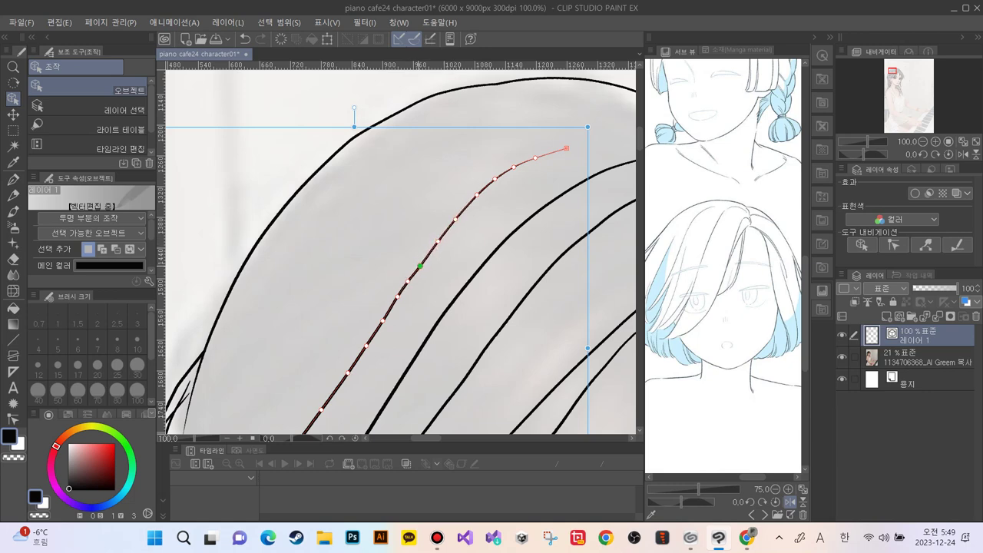
pyautogui.moveTo(401, 307); pyautogui.dragTo(397, 228)
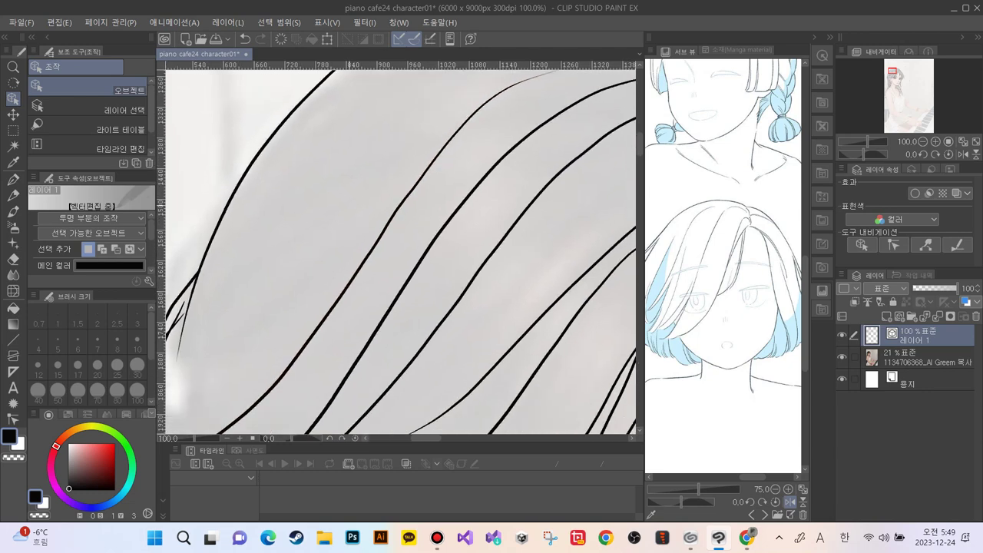
pyautogui.moveTo(415, 186); pyautogui.dragTo(386, 229)
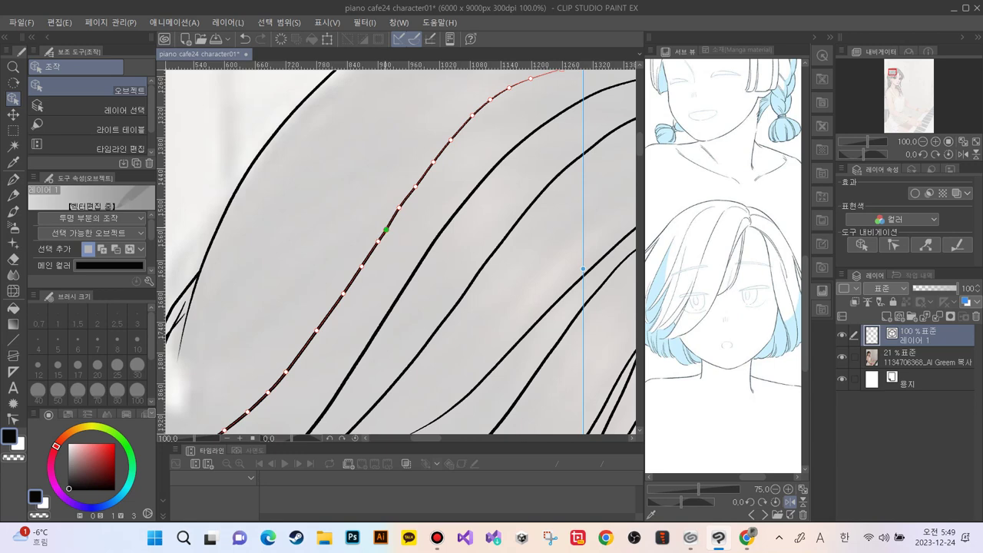
# Smooth the long hair strand on the crown, then extend and refine the upper tip of the middle bang strand using their control points
pyautogui.moveTo(415, 187); pyautogui.dragTo(358, 273)
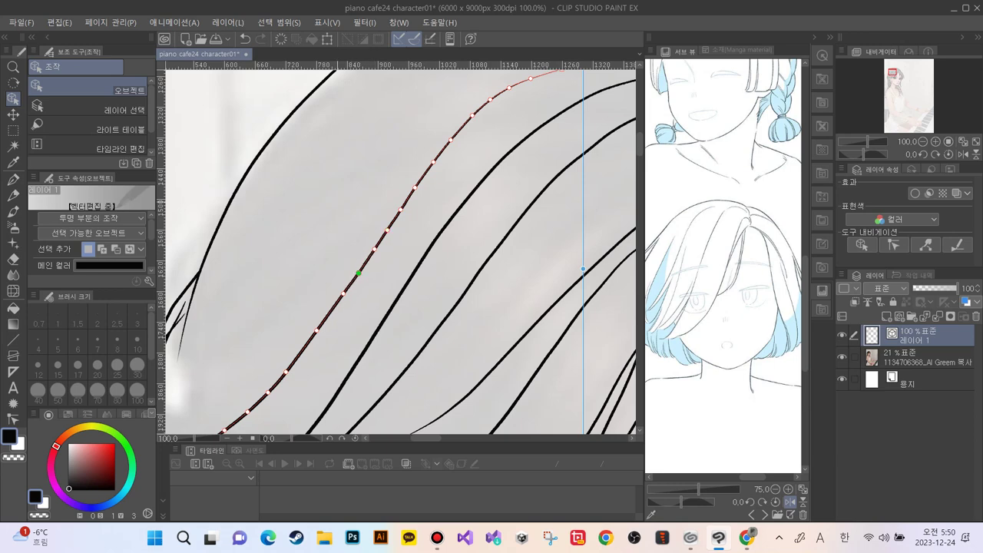
pyautogui.hotkey('ctrl', '-')
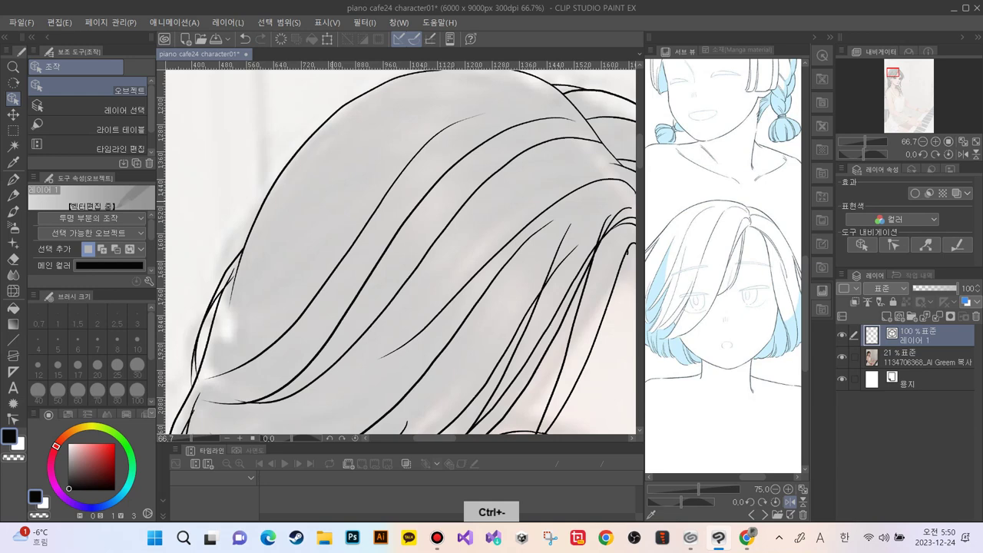
pyautogui.click(531, 237)
pyautogui.moveTo(552, 220); pyautogui.dragTo(570, 209)
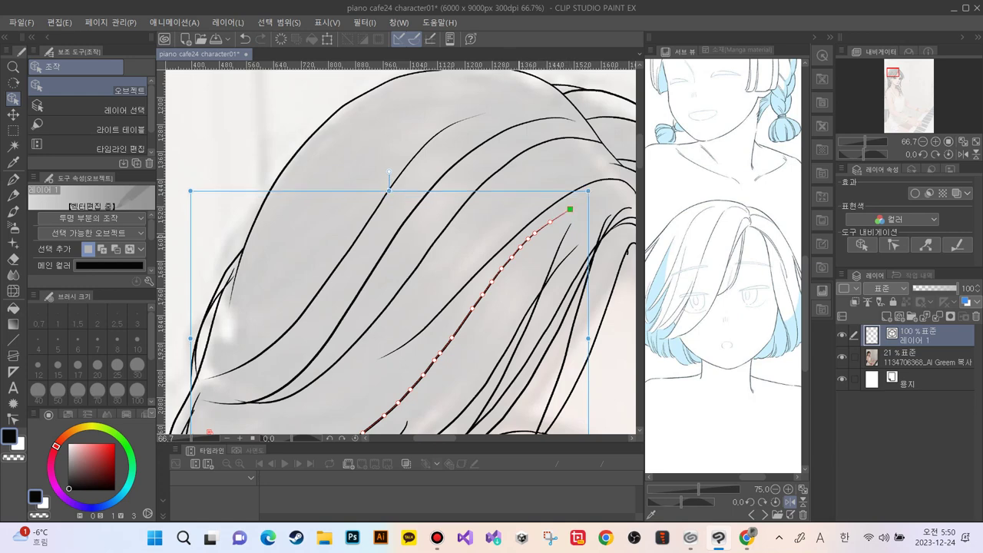
pyautogui.moveTo(534, 234); pyautogui.dragTo(537, 231)
pyautogui.click(525, 242)
pyautogui.moveTo(521, 247); pyautogui.dragTo(518, 250)
pyautogui.click(509, 259)
pyautogui.moveTo(502, 268); pyautogui.dragTo(499, 271)
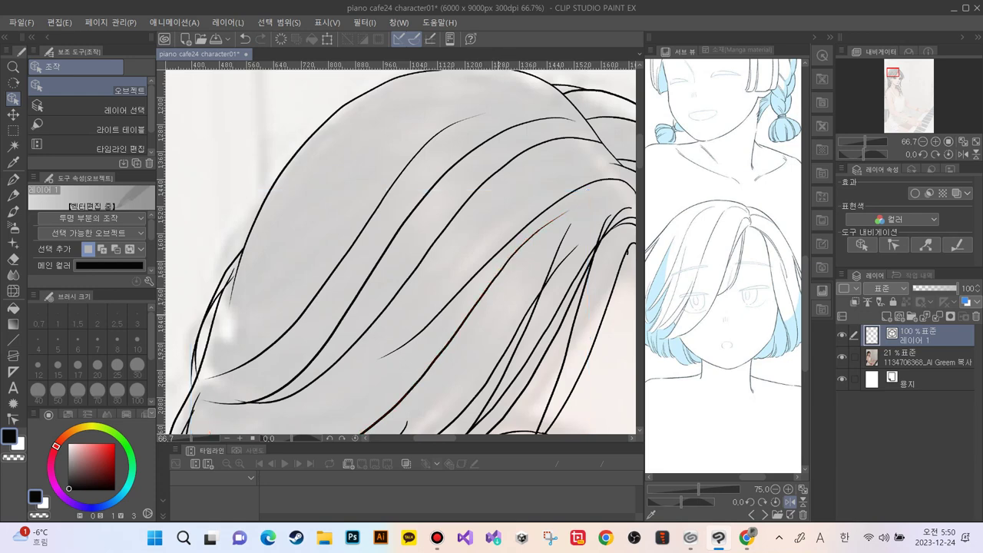
# Extend the upper tip of the neighbouring bang strand toward the parting and smooth its bend
pyautogui.click(550, 269)
pyautogui.moveTo(570, 224)
pyautogui.mouseDown()
pyautogui.moveTo(587, 211)
pyautogui.moveTo(558, 250)
pyautogui.moveTo(569, 231)
pyautogui.mouseUp()
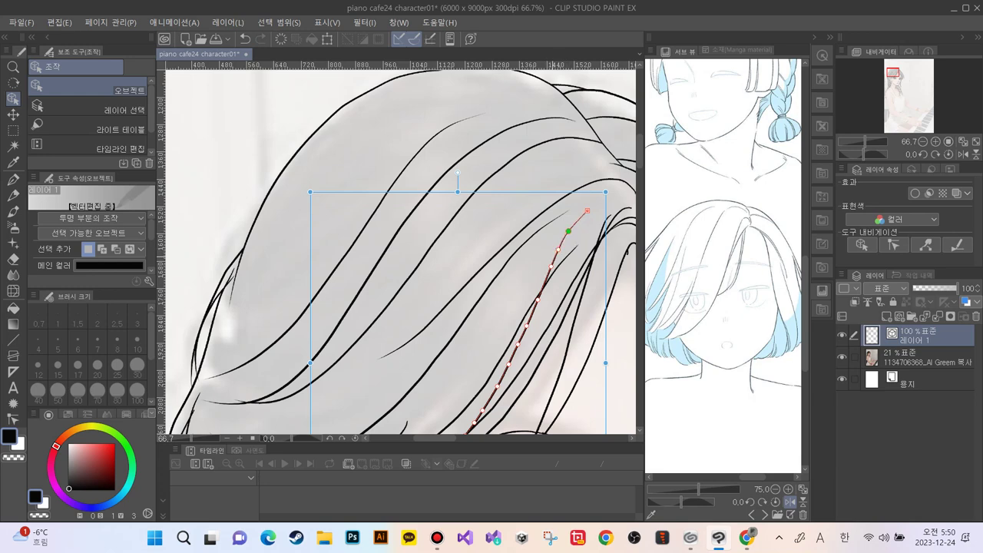
pyautogui.click(522, 250)
# Extend the end of the long arched strand downward at the parting by adjusting its control points
pyautogui.moveTo(513, 318); pyautogui.dragTo(380, 319)
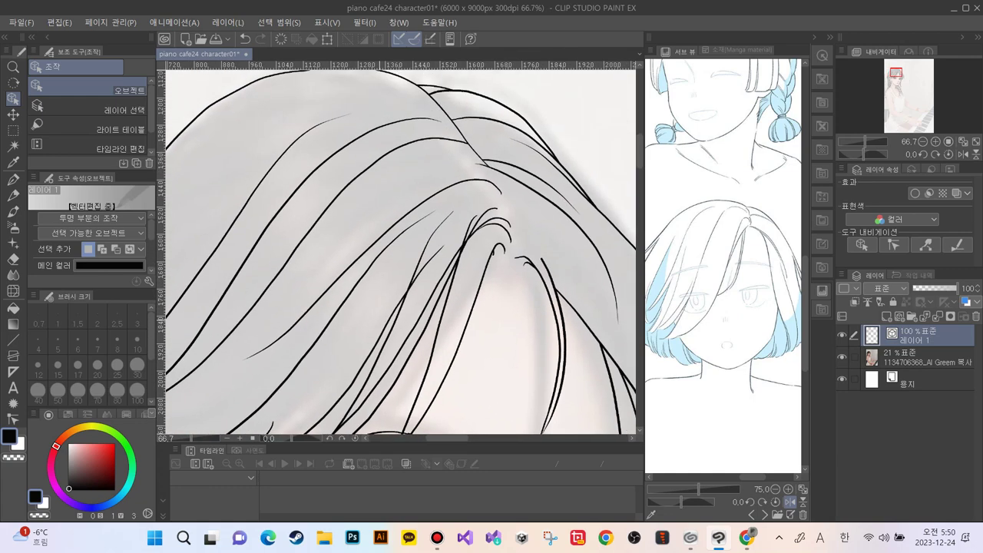
pyautogui.hotkey('ctrl', '+')
pyautogui.hotkey('ctrl', '+')
pyautogui.hotkey('ctrl', '+')
pyautogui.moveTo(552, 184); pyautogui.dragTo(379, 294)
pyautogui.click(476, 143)
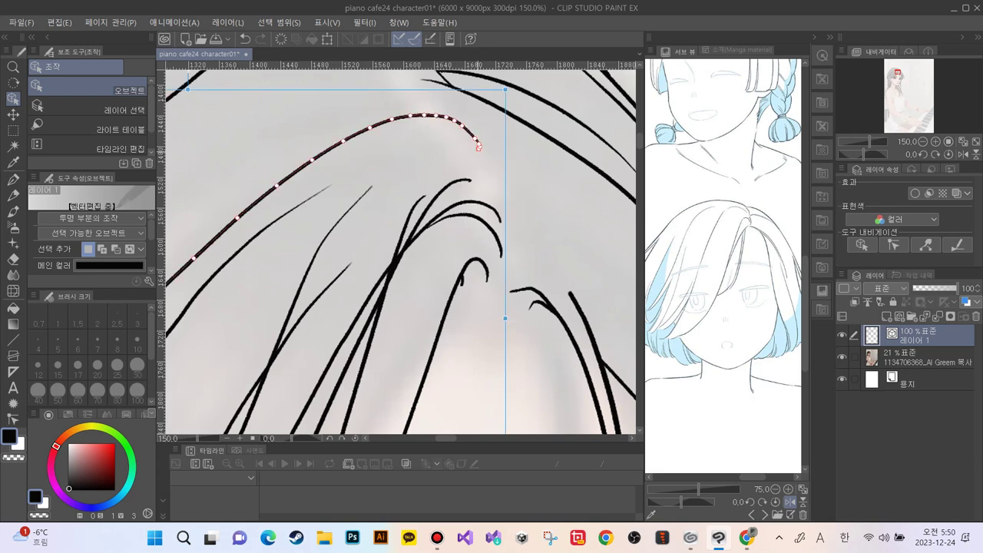
pyautogui.moveTo(478, 145)
pyautogui.mouseDown()
pyautogui.moveTo(495, 176)
pyautogui.moveTo(479, 140)
pyautogui.mouseUp()
pyautogui.moveTo(475, 138)
pyautogui.mouseDown()
pyautogui.moveTo(490, 167)
pyautogui.moveTo(479, 141)
pyautogui.mouseUp()
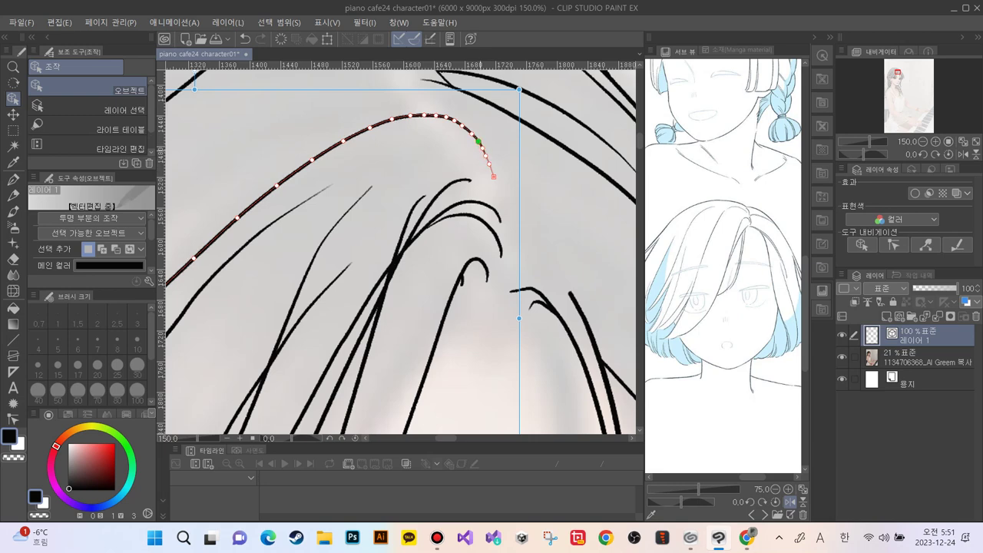
# Refine the tapered end of the long arched strand so it curves smoothly down along the parting
pyautogui.click(447, 156)
pyautogui.click(485, 152)
pyautogui.moveTo(492, 176); pyautogui.dragTo(486, 156)
pyautogui.click(450, 161)
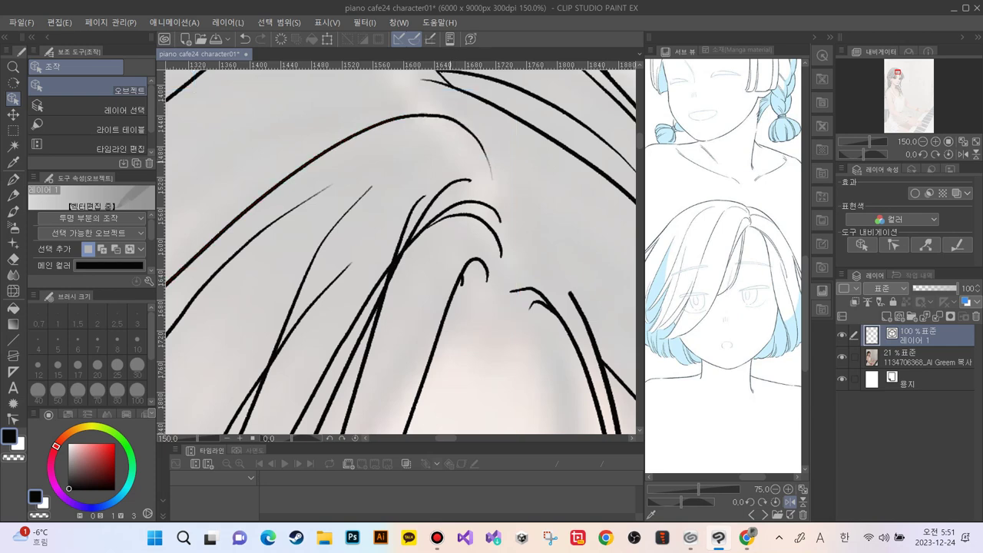
pyautogui.click(480, 144)
pyautogui.click(483, 148)
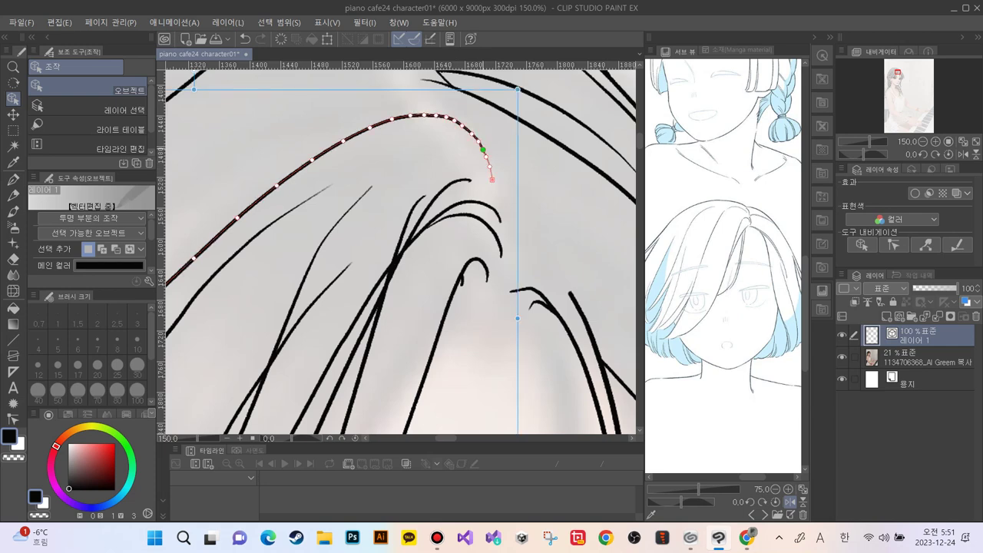
pyautogui.hotkey('ctrl', 'd')
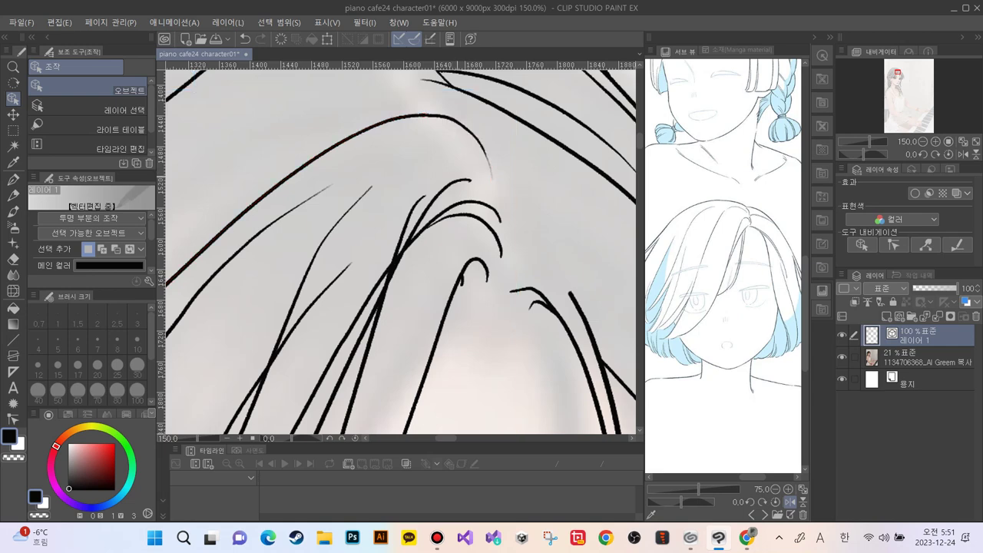
# Stretch the upper end of the topmost hairline bang strand over the parting to form an arch
pyautogui.click(467, 181)
pyautogui.moveTo(468, 181); pyautogui.dragTo(508, 209)
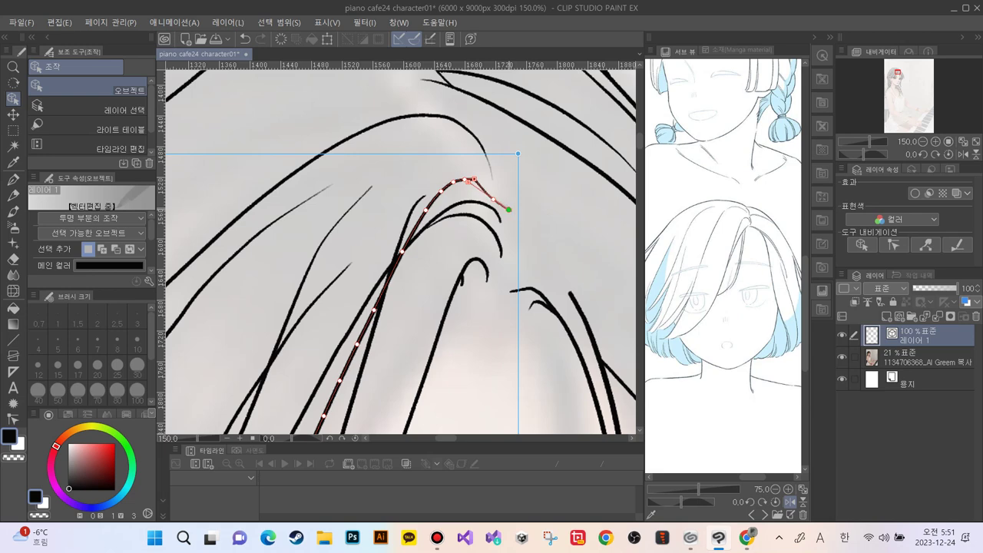
pyautogui.moveTo(464, 180)
pyautogui.mouseDown()
pyautogui.moveTo(449, 162)
pyautogui.moveTo(458, 175)
pyautogui.mouseUp()
pyautogui.moveTo(508, 208); pyautogui.dragTo(529, 231)
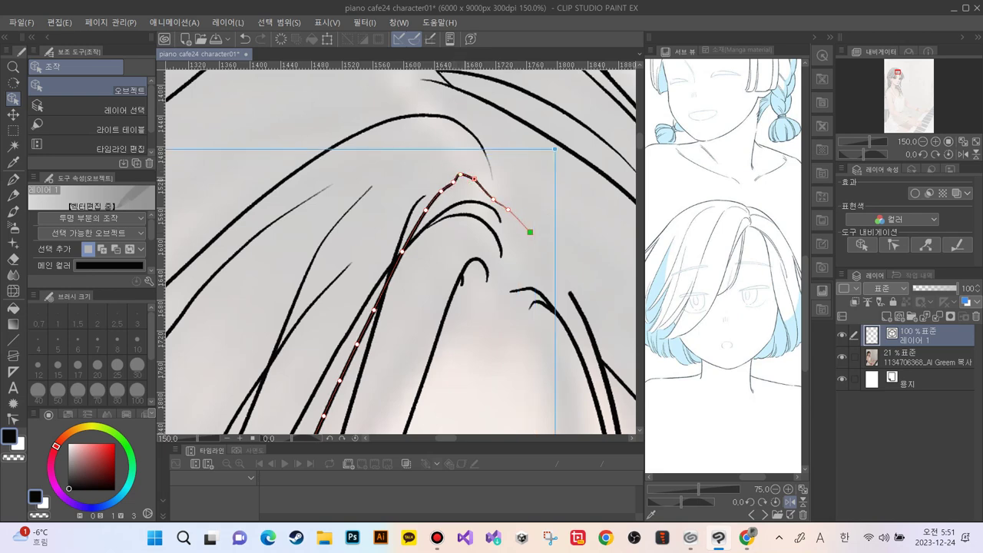
pyautogui.moveTo(493, 199)
pyautogui.mouseDown()
pyautogui.moveTo(461, 176)
pyautogui.moveTo(446, 183)
pyautogui.moveTo(484, 190)
pyautogui.mouseUp()
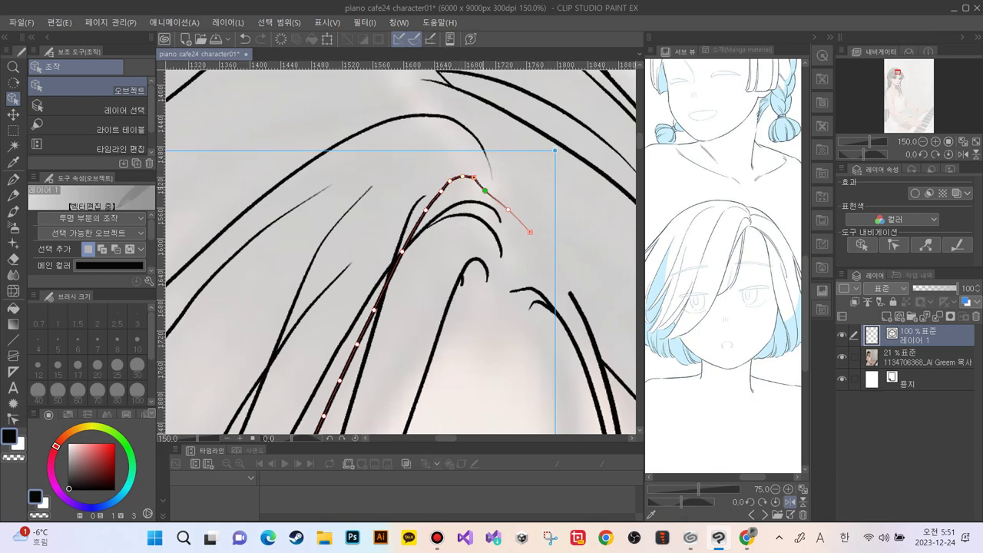
# Shorten the topmost hairline strand's stretched end and round its arch into a smooth curve
pyautogui.moveTo(507, 209); pyautogui.dragTo(482, 187)
pyautogui.click(468, 202)
pyautogui.click(474, 178)
pyautogui.moveTo(450, 181); pyautogui.dragTo(437, 195)
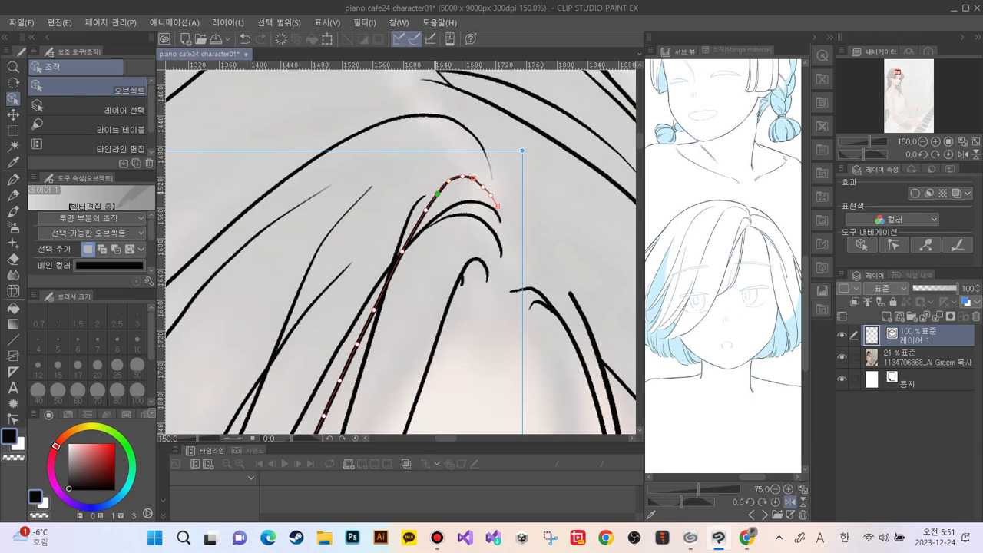
pyautogui.click(421, 170)
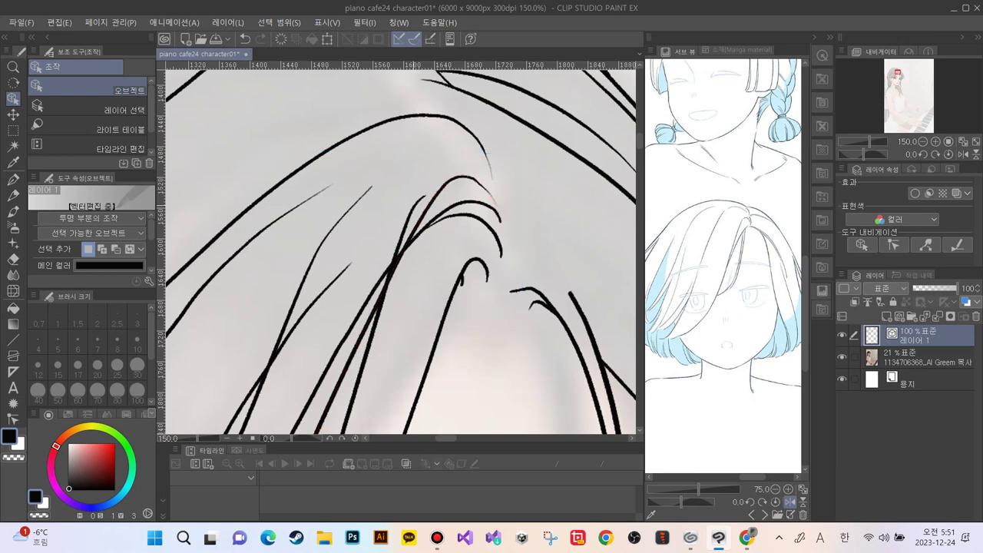
pyautogui.click(483, 186)
pyautogui.moveTo(483, 185); pyautogui.dragTo(484, 187)
pyautogui.click(479, 202)
# Extend the tip of the short bang strand beside the arches upward and smooth its curve
pyautogui.click(415, 205)
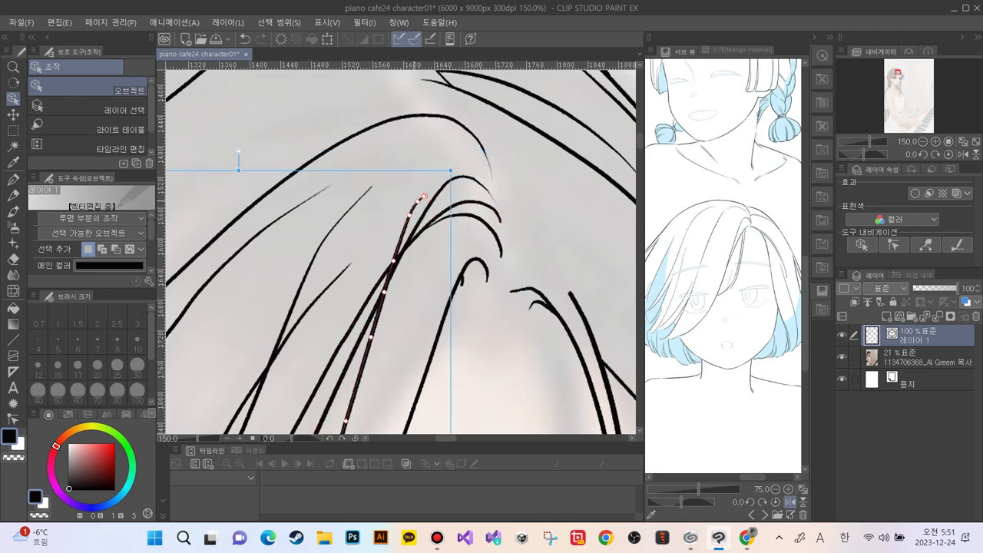
pyautogui.moveTo(424, 195)
pyautogui.mouseDown()
pyautogui.moveTo(443, 178)
pyautogui.moveTo(408, 222)
pyautogui.moveTo(442, 176)
pyautogui.mouseUp()
pyautogui.click(437, 180)
pyautogui.click(427, 191)
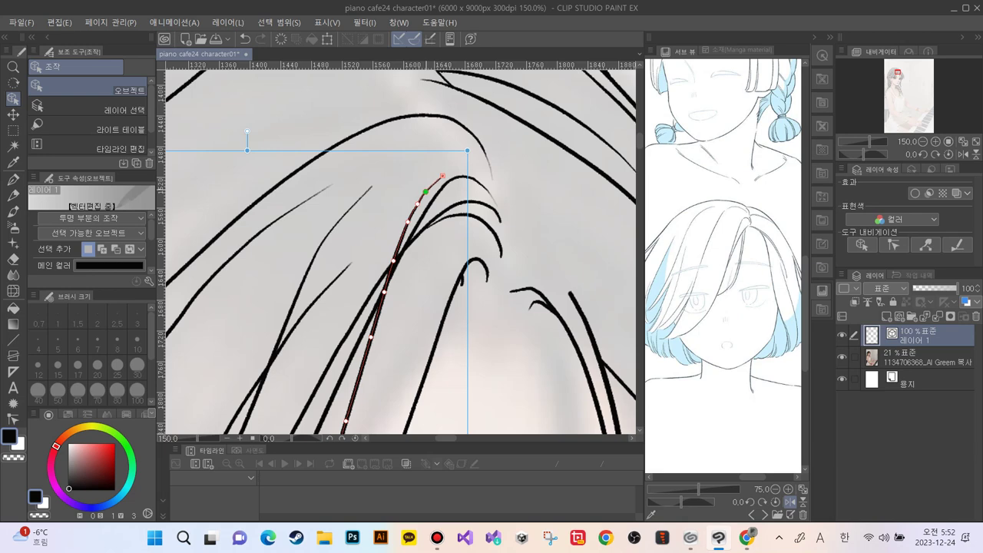
pyautogui.moveTo(426, 192); pyautogui.dragTo(426, 192)
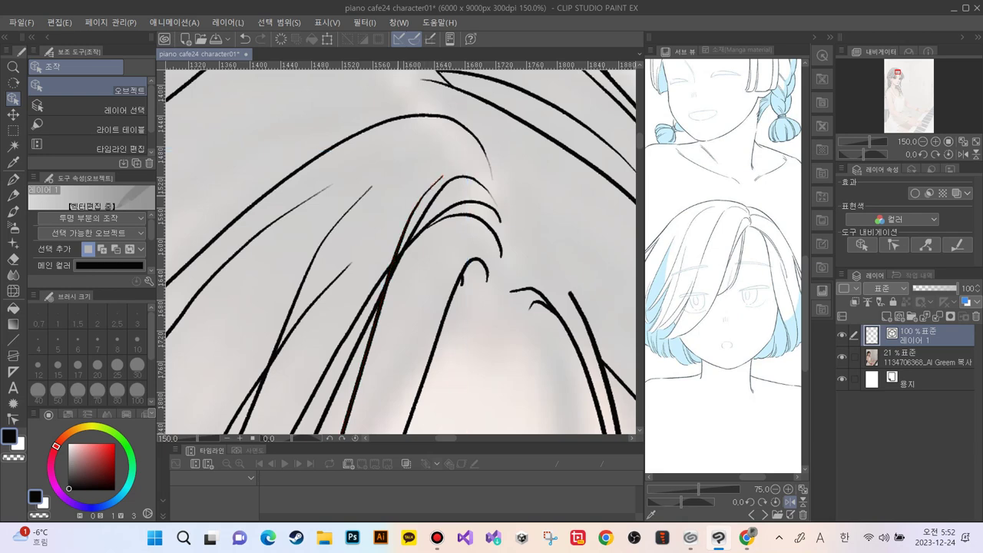
# Switch to the vector eraser and reduce its brush size to 6
pyautogui.press('e')
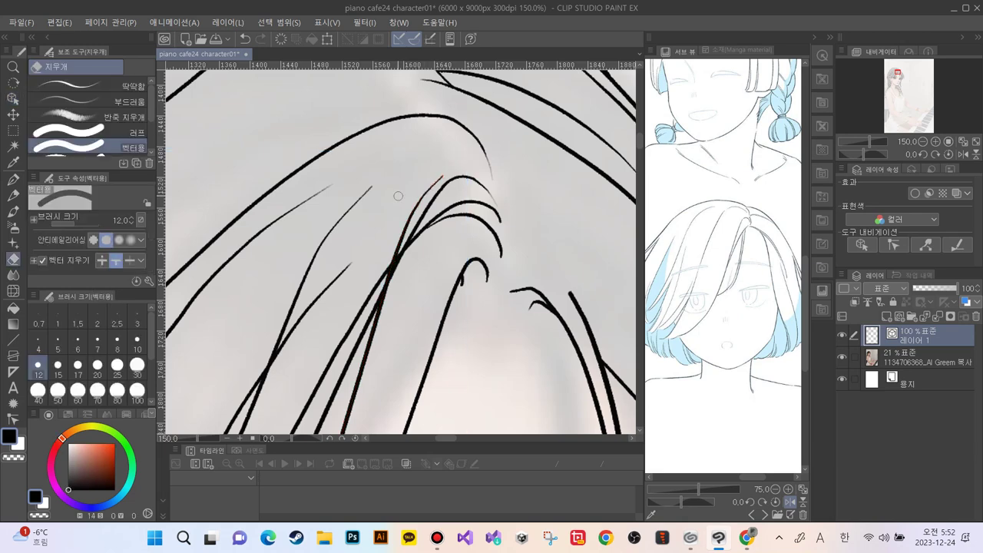
pyautogui.hotkey('ctrl', '+')
pyautogui.hotkey('ctrl', '+')
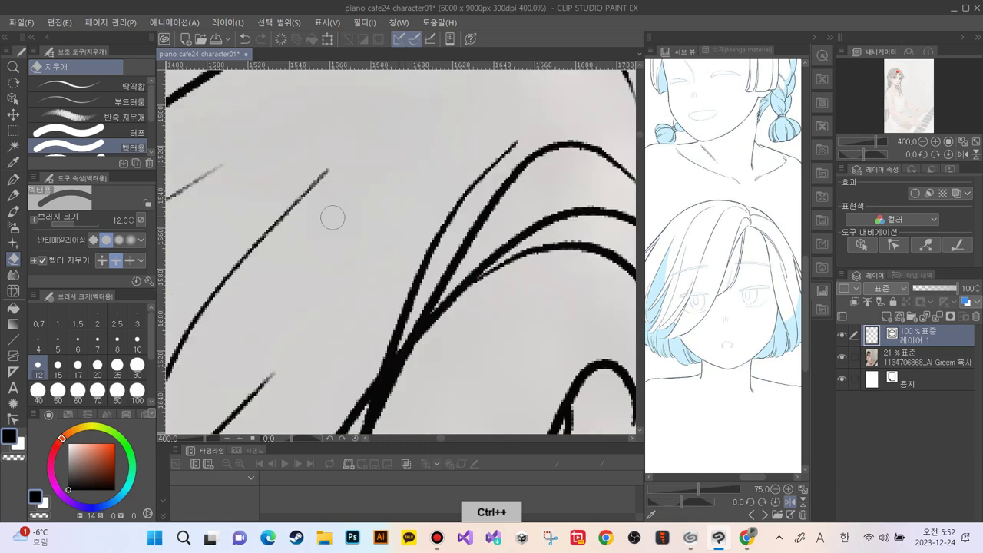
pyautogui.hotkey('ctrl', '-')
pyautogui.press('[')
pyautogui.press('[')
pyautogui.press('[')
pyautogui.press('[')
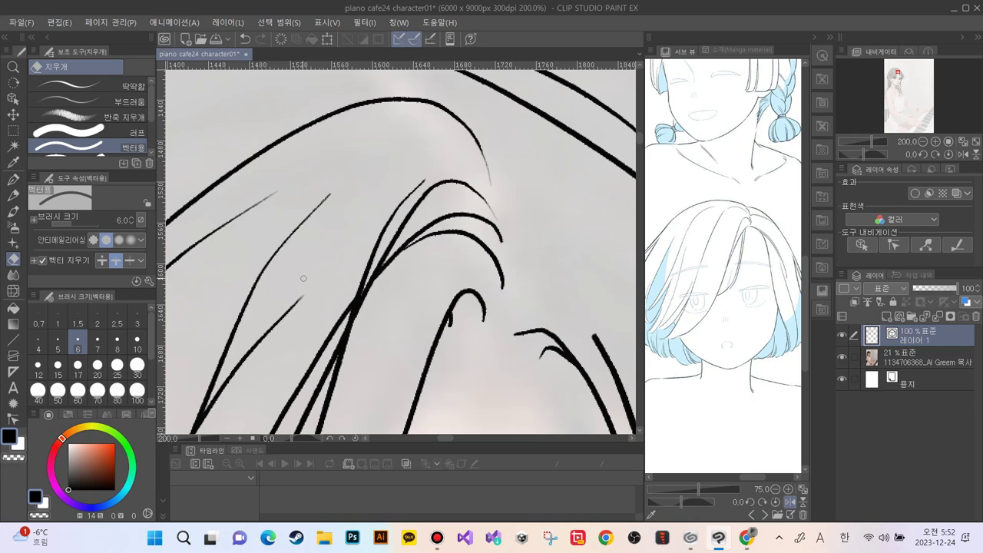
# Lengthen the ends of the two short arched strands and the hooked strand at the forehead hairline using their control points
pyautogui.click(13, 99)
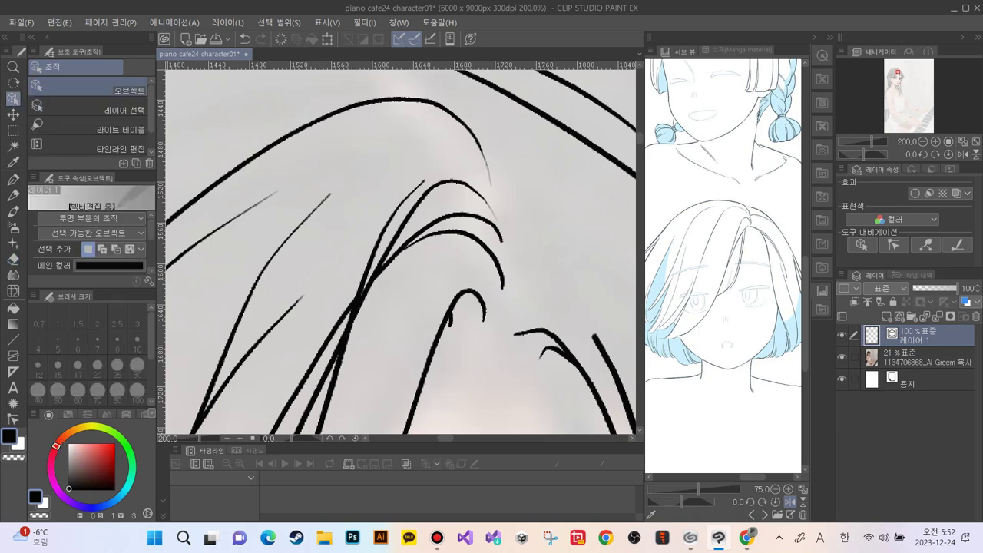
pyautogui.click(520, 333)
pyautogui.moveTo(514, 334)
pyautogui.mouseDown()
pyautogui.moveTo(501, 352)
pyautogui.moveTo(514, 333)
pyautogui.moveTo(499, 329)
pyautogui.moveTo(501, 347)
pyautogui.moveTo(524, 330)
pyautogui.moveTo(505, 342)
pyautogui.moveTo(516, 360)
pyautogui.moveTo(538, 363)
pyautogui.mouseUp()
pyautogui.click(545, 350)
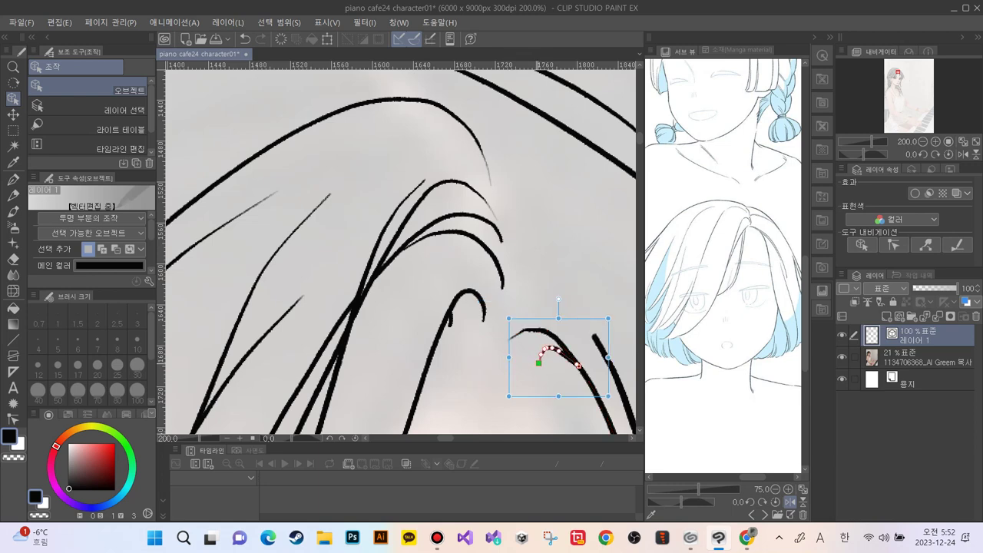
pyautogui.click(529, 378)
pyautogui.click(483, 316)
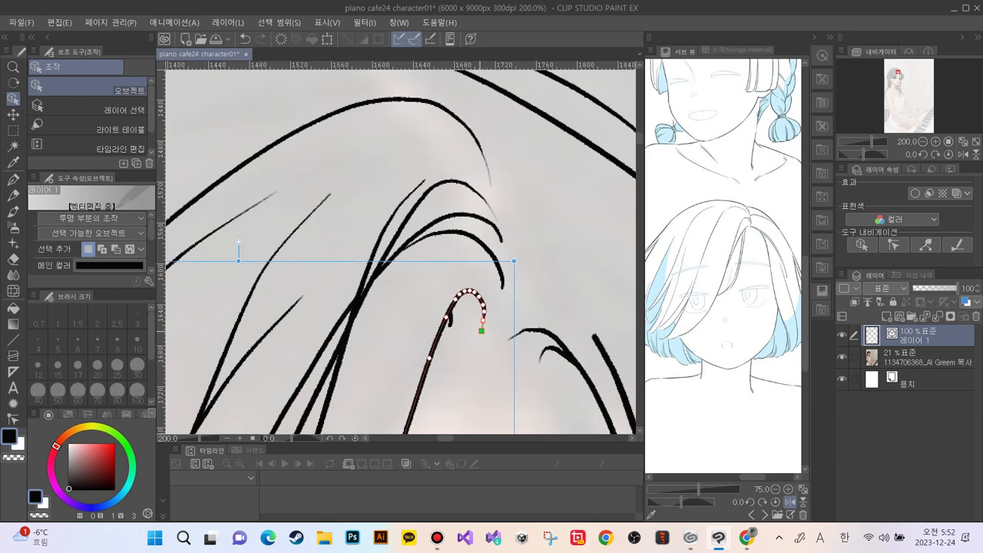
# Reshape the short stroke crossing the hooked hairline strand and erase its overhanging part with the vector eraser
pyautogui.click(450, 317)
pyautogui.moveTo(449, 322)
pyautogui.mouseDown()
pyautogui.moveTo(448, 345)
pyautogui.moveTo(464, 315)
pyautogui.moveTo(453, 350)
pyautogui.moveTo(457, 316)
pyautogui.moveTo(434, 302)
pyautogui.moveTo(453, 317)
pyautogui.mouseUp()
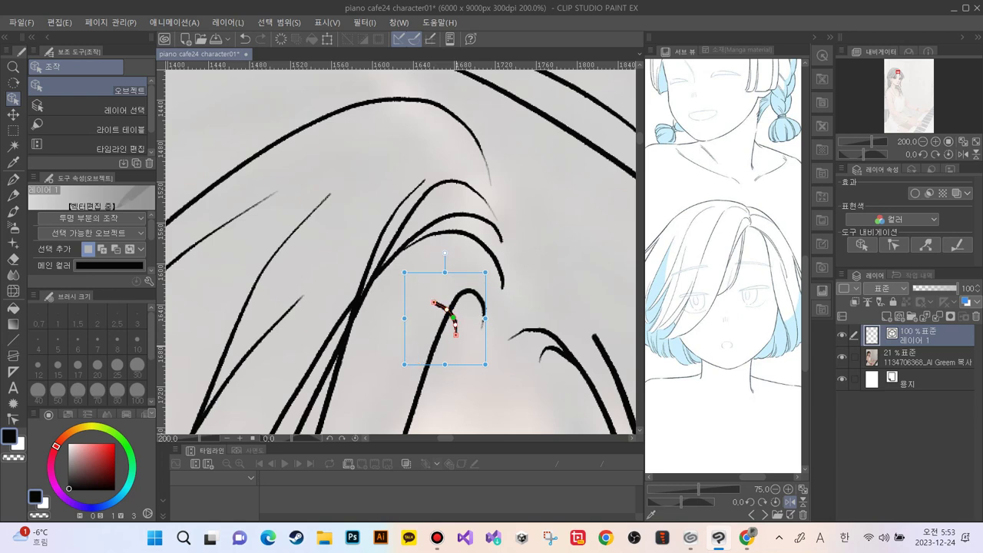
pyautogui.click(425, 315)
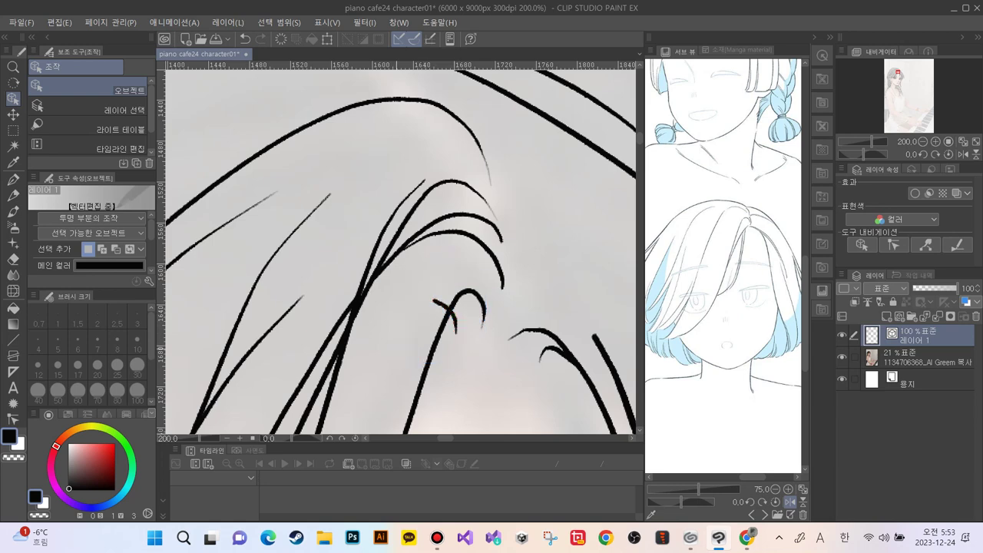
pyautogui.press('e')
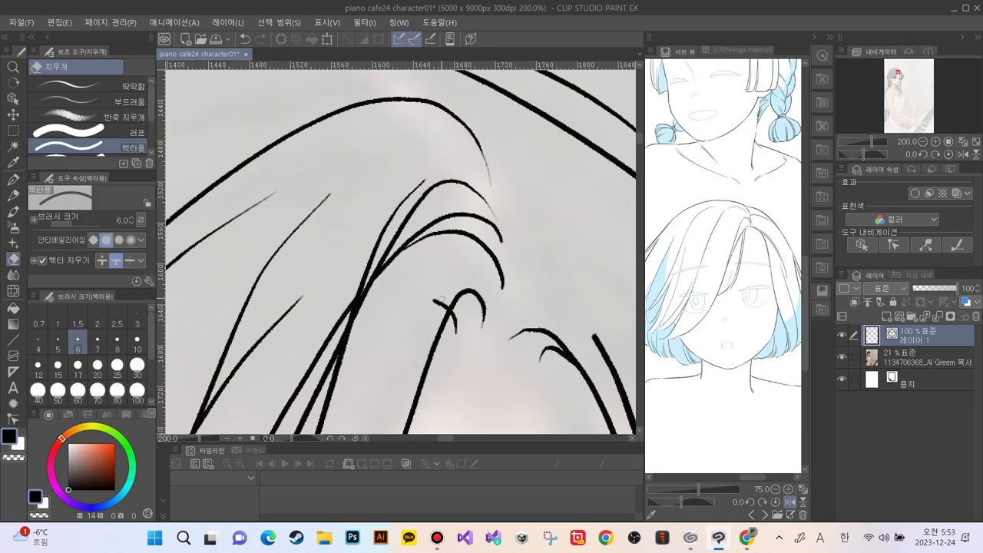
pyautogui.press('o')
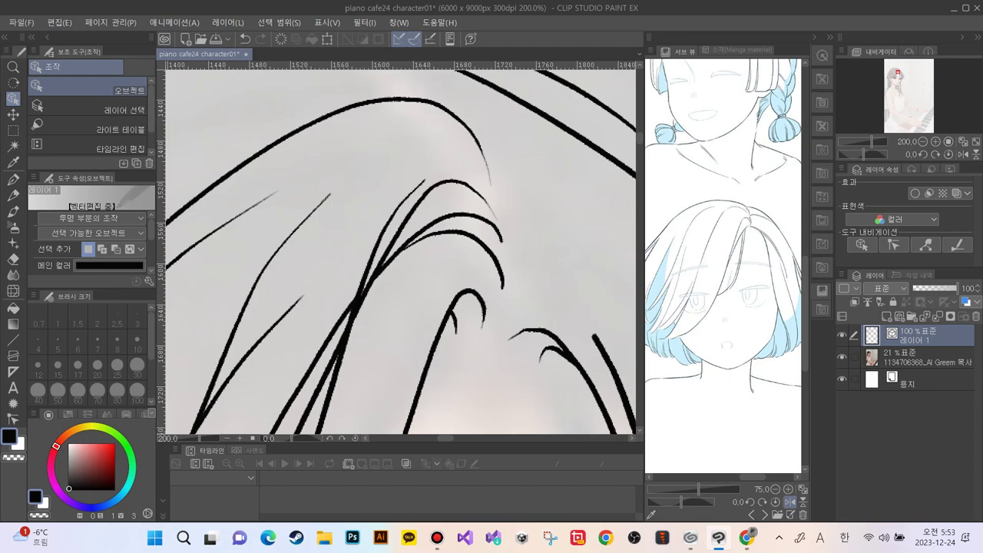
# Erase the section of the side hair strand that overlaps the cheek inside the face outline
pyautogui.scroll(-3, 338, 127)
pyautogui.scroll(-10, 396, 251)
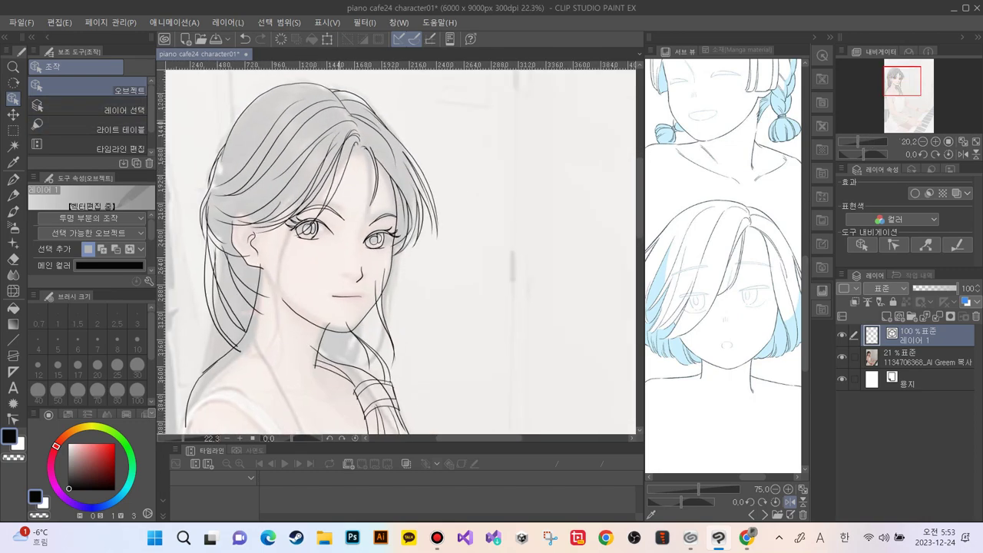
pyautogui.scroll(4, 345, 115)
pyautogui.scroll(-3, 337, 119)
pyautogui.scroll(5, 336, 119)
pyautogui.scroll(-3, 337, 119)
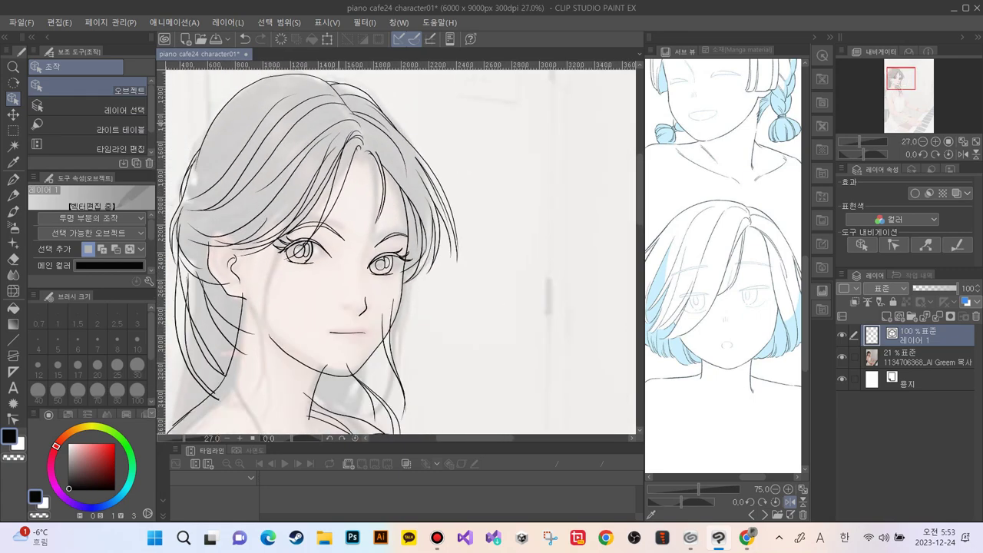
pyautogui.press('e')
pyautogui.moveTo(387, 298)
pyautogui.mouseDown()
pyautogui.moveTo(396, 310)
pyautogui.moveTo(377, 332)
pyautogui.mouseUp()
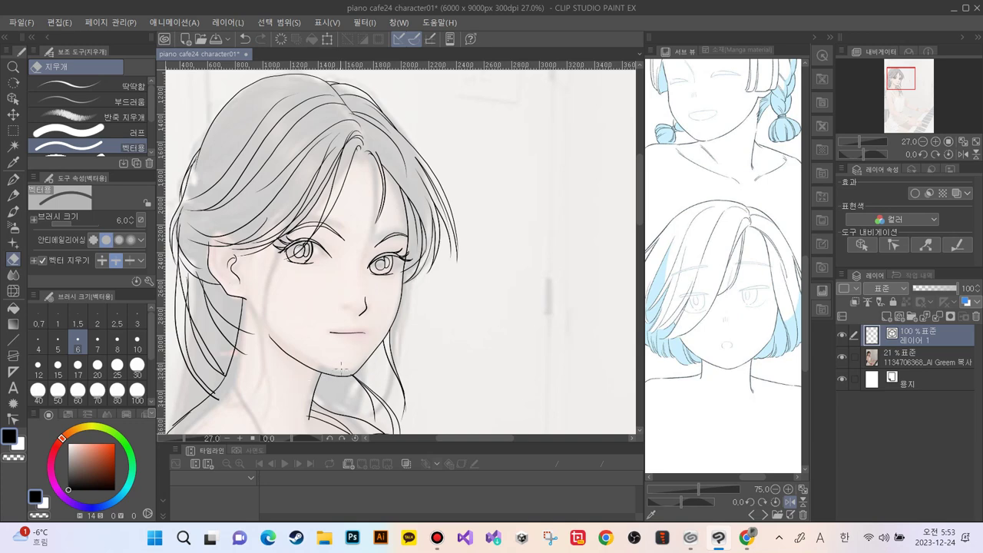
pyautogui.hotkey('ctrl', '+')
pyautogui.hotkey('ctrl', '+')
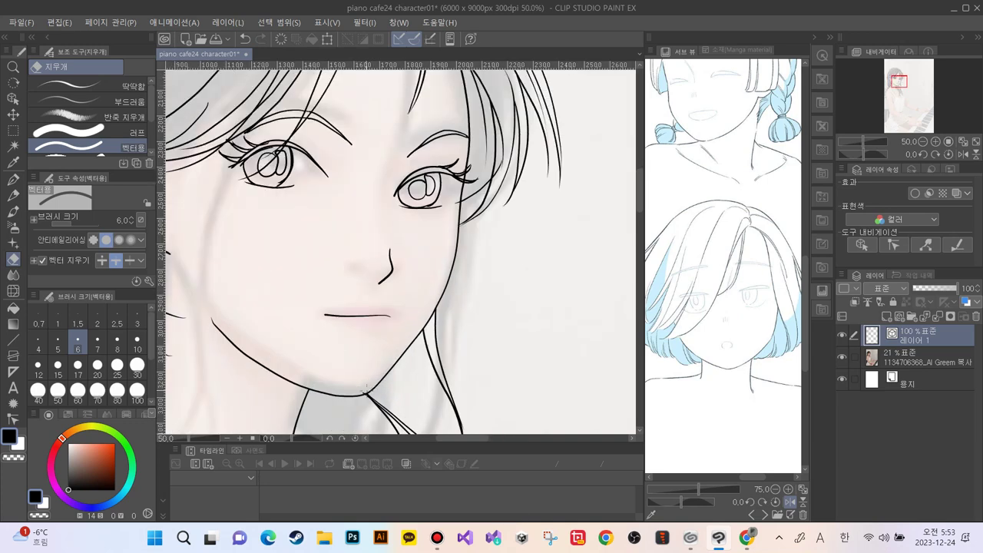
pyautogui.hotkey('ctrl', '-')
pyautogui.hotkey('ctrl', '-')
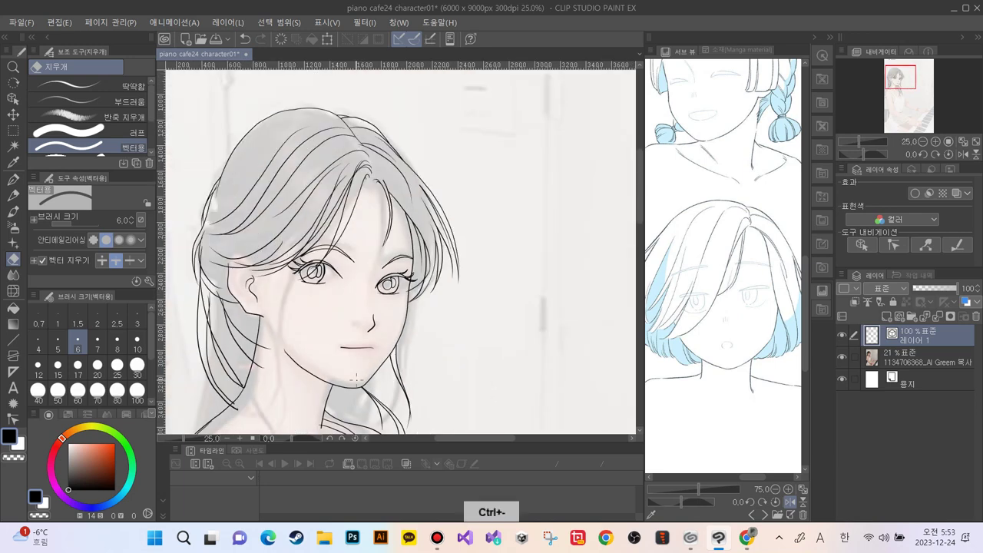
pyautogui.hotkey('ctrl', '+')
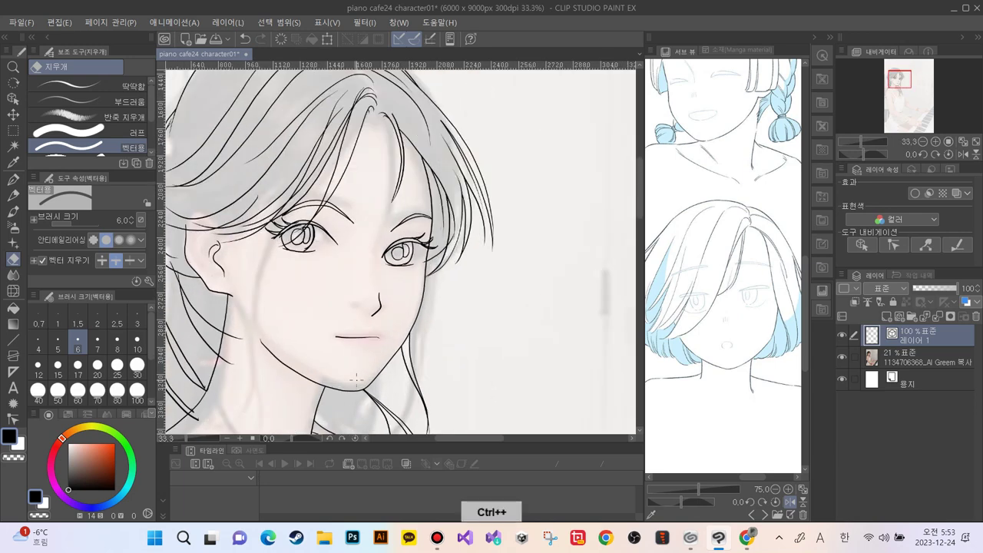
pyautogui.hotkey('ctrl', '+')
pyautogui.hotkey('ctrl', '-')
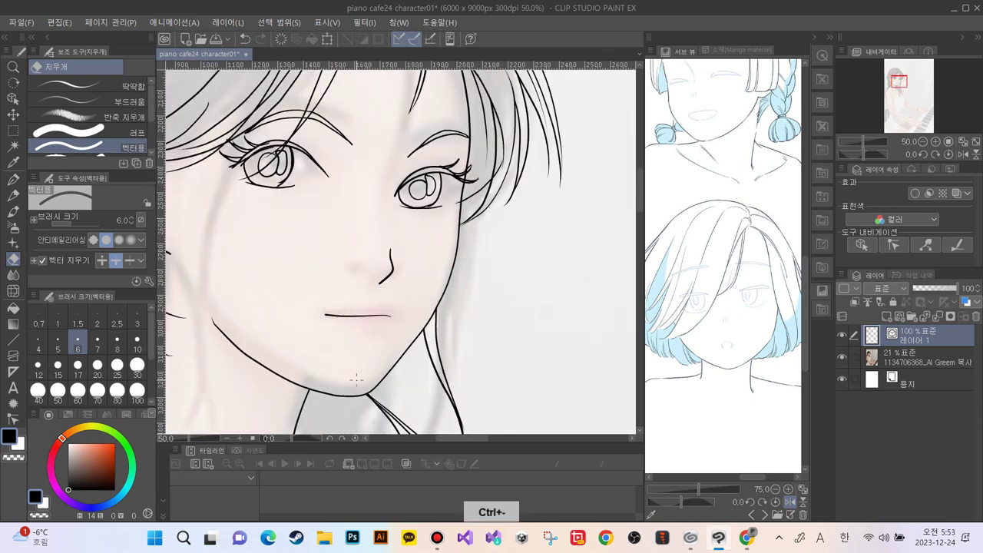
pyautogui.hotkey('ctrl', '+')
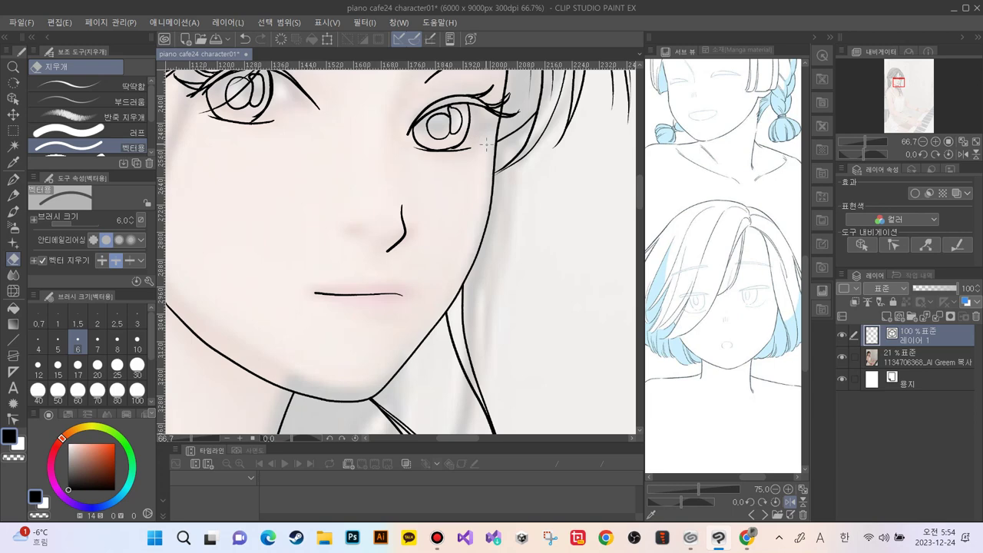
pyautogui.hotkey('ctrl', '-')
pyautogui.hotkey('ctrl', '-')
pyautogui.hotkey('ctrl', '-')
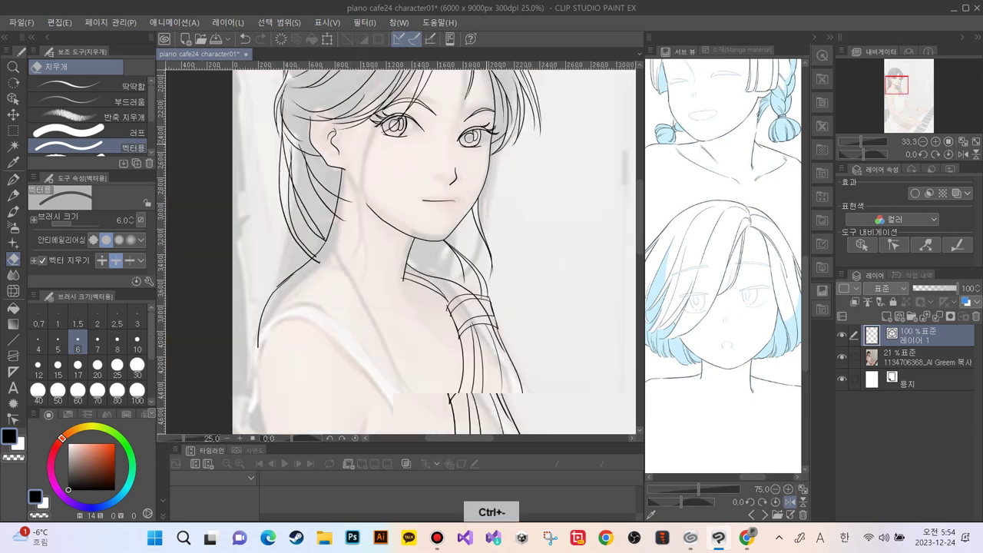
# Erase the overlapping line tip where the side strands meet the outer hair outline using the vector eraser
pyautogui.moveTo(355, 217); pyautogui.dragTo(384, 350)
pyautogui.moveTo(382, 284); pyautogui.dragTo(424, 422)
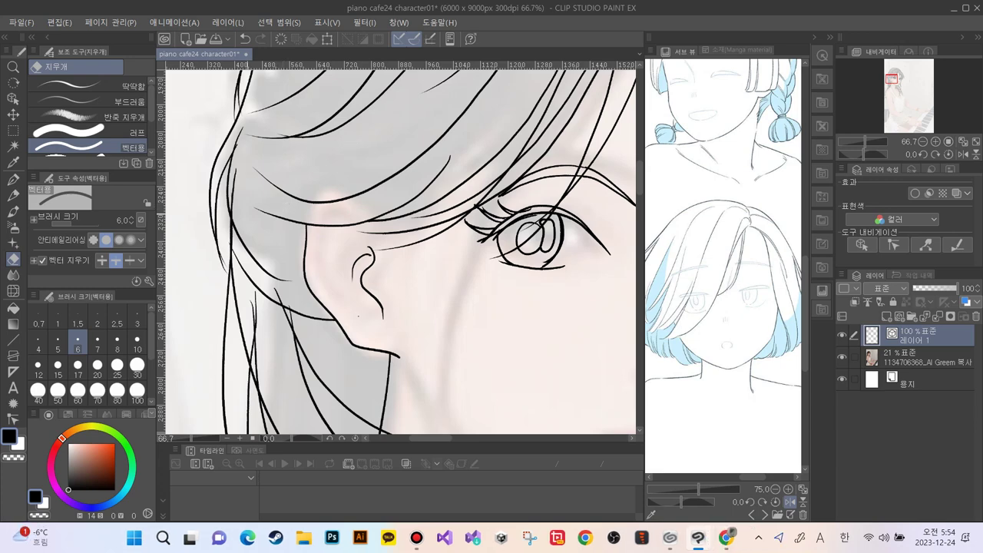
pyautogui.scroll(4, 307, 215)
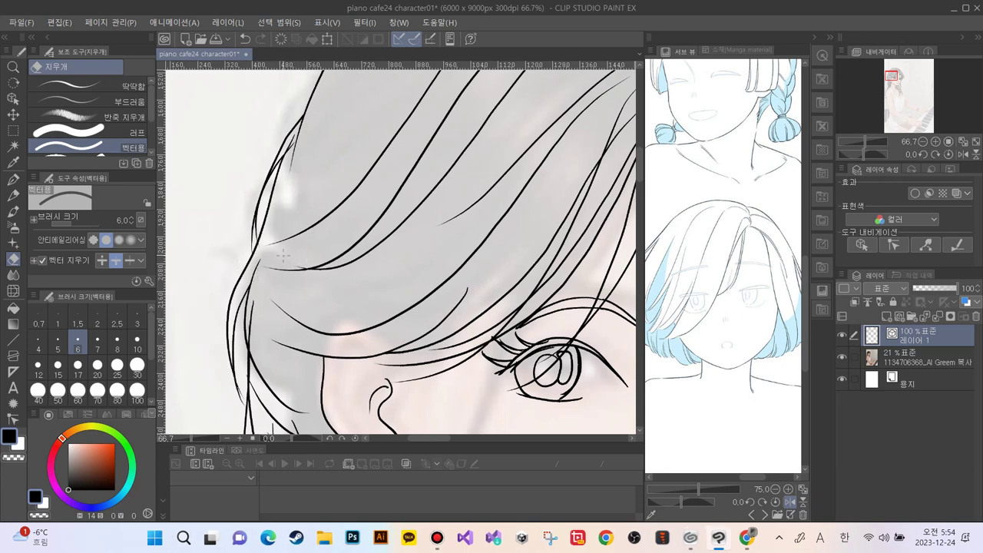
pyautogui.moveTo(349, 220); pyautogui.dragTo(322, 317)
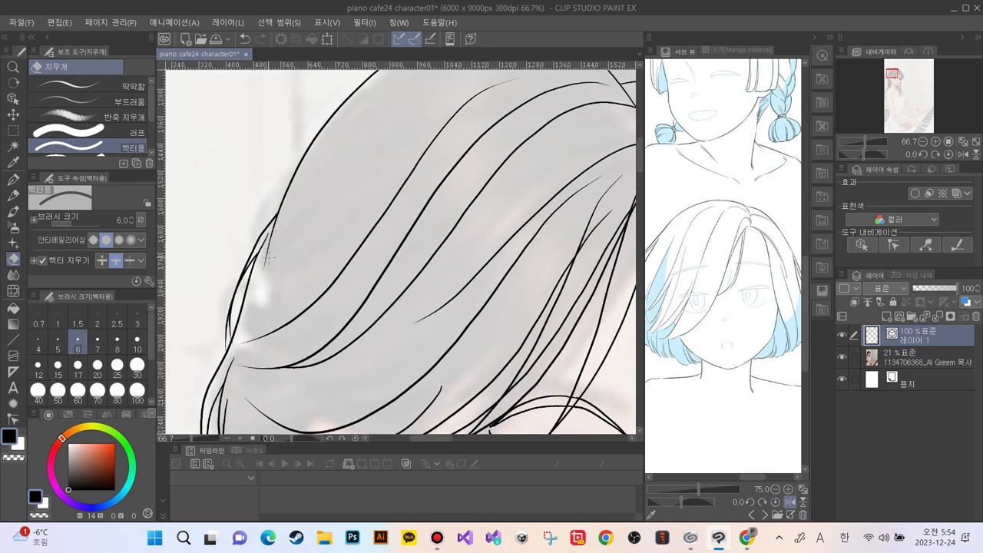
pyautogui.click(274, 229)
# Extend the lower end of the long strand falling from the parting and smooth its curve by moving control points with the Object tool
pyautogui.moveTo(549, 185); pyautogui.dragTo(322, 214)
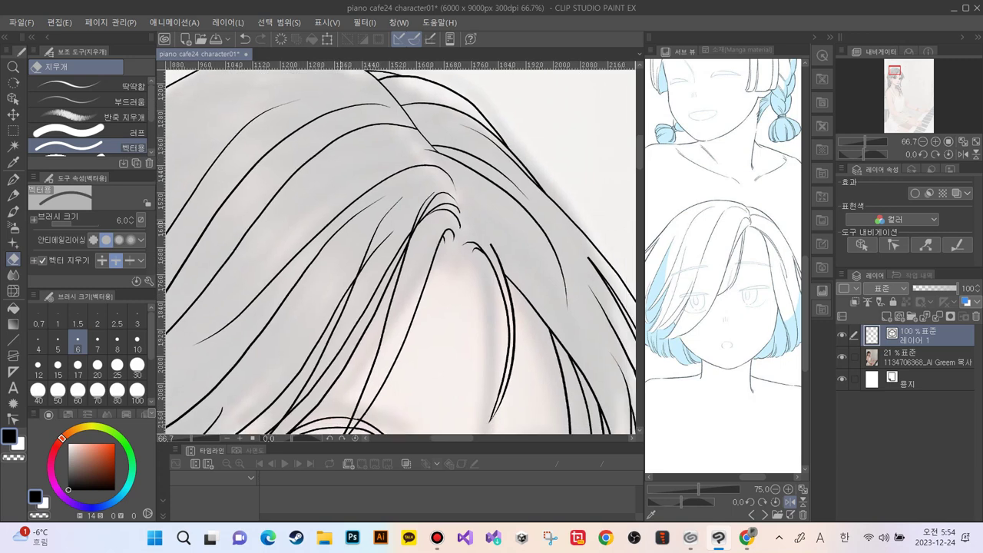
pyautogui.moveTo(478, 322)
pyautogui.mouseDown()
pyautogui.moveTo(391, 206)
pyautogui.moveTo(347, 318)
pyautogui.mouseUp()
pyautogui.click(13, 99)
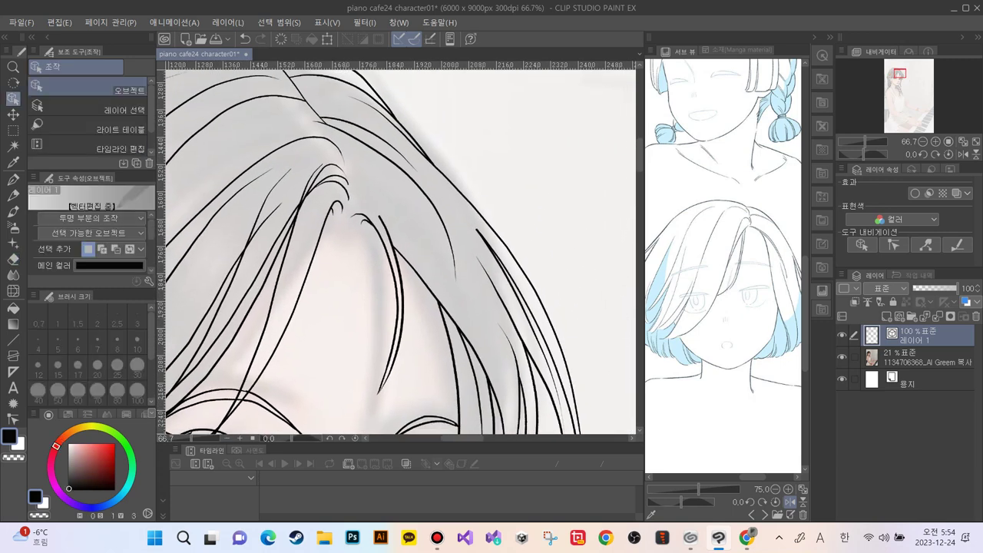
pyautogui.click(421, 190)
pyautogui.moveTo(456, 282)
pyautogui.mouseDown()
pyautogui.moveTo(467, 281)
pyautogui.moveTo(485, 305)
pyautogui.mouseUp()
pyautogui.moveTo(453, 262)
pyautogui.mouseDown()
pyautogui.moveTo(463, 266)
pyautogui.moveTo(458, 246)
pyautogui.moveTo(474, 270)
pyautogui.moveTo(421, 189)
pyautogui.moveTo(453, 237)
pyautogui.mouseUp()
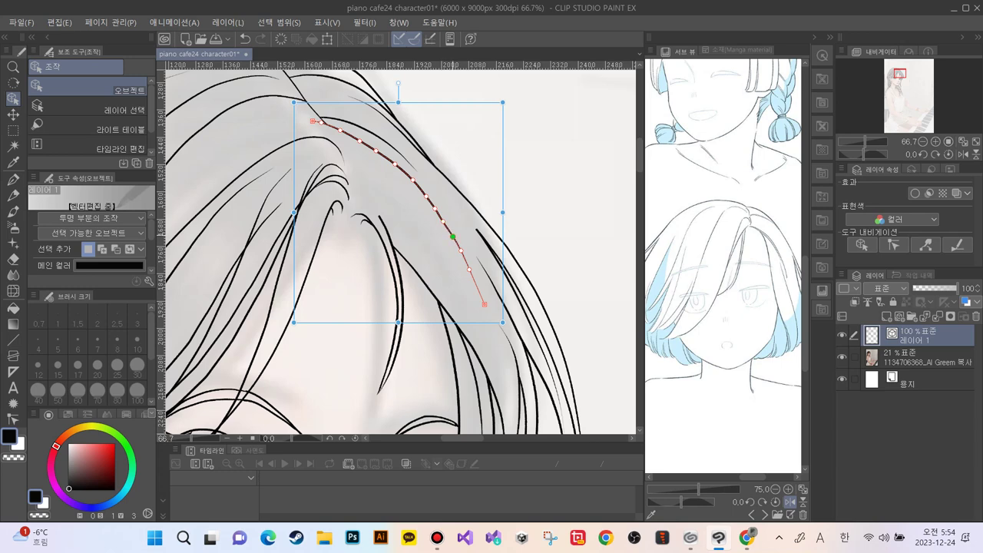
# Try to delete the selected control point on the long strand falling from the parting
pyautogui.press('Delete')
pyautogui.hotkey('ctrl', 'z')
pyautogui.press('Delete')
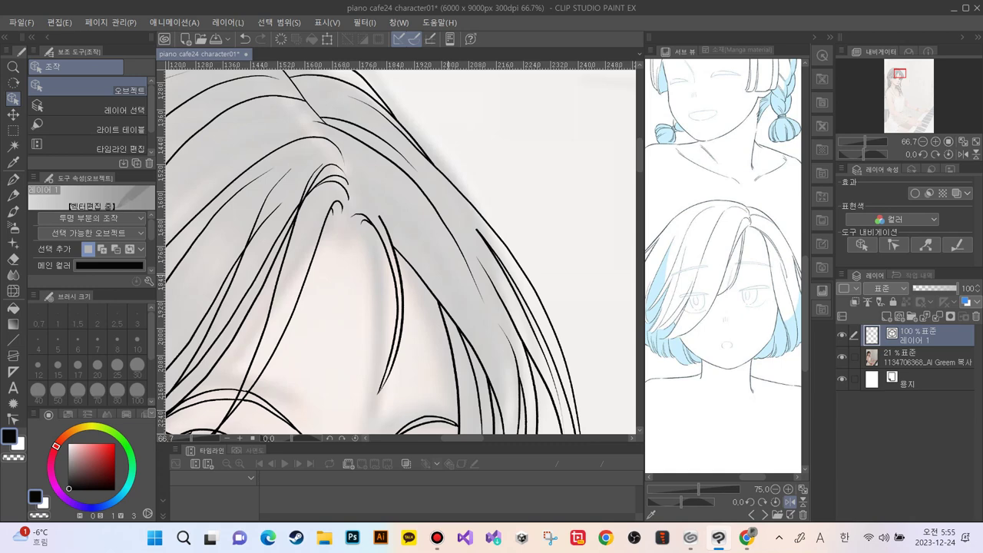
# Reselect the long parting strand using the subtract selection mode and try again to delete part of it
pyautogui.press('alt')
pyautogui.click(89, 249)
pyautogui.click(428, 199)
pyautogui.press('alt')
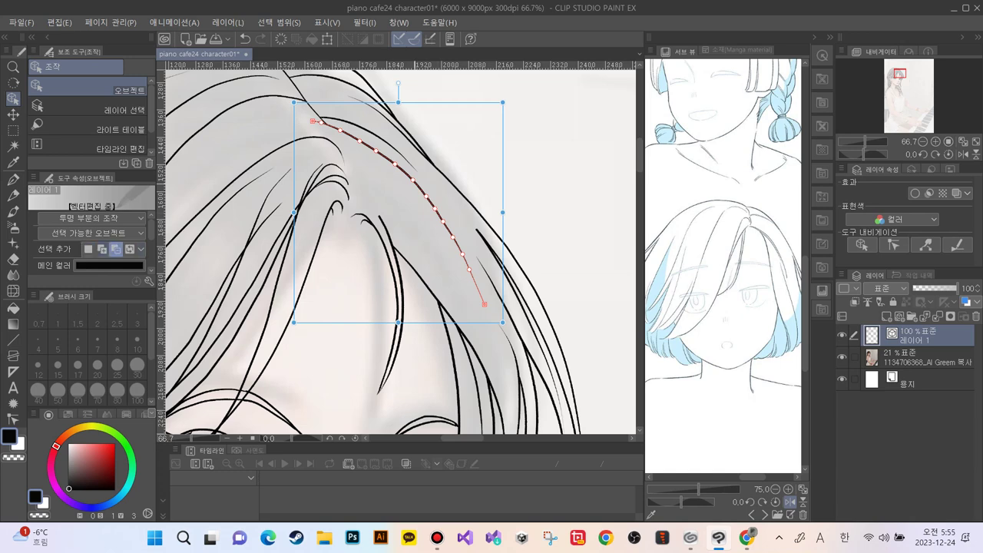
pyautogui.press('Delete')
pyautogui.press('alt')
pyautogui.hotkey('ctrl', 'z')
pyautogui.press('Delete')
pyautogui.press('alt')
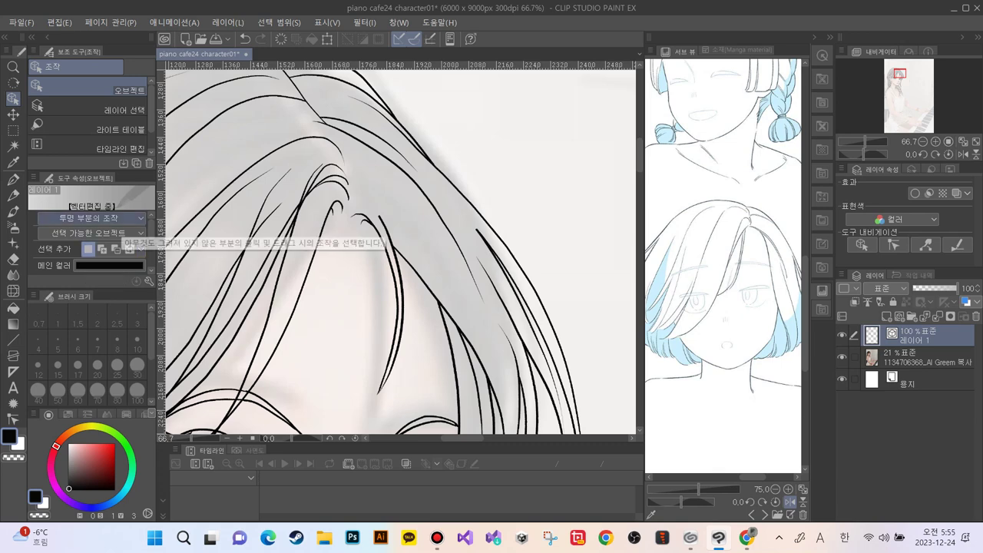
# Reduce the brush size of the vector lines to 10 in the Object tool settings
pyautogui.scroll(-2, 121, 224)
pyautogui.click(102, 224)
pyautogui.click(88, 224)
pyautogui.scroll(-1, 130, 259)
pyautogui.click(132, 261)
pyautogui.scroll(-1, 131, 262)
pyautogui.click(132, 248)
pyautogui.click(131, 248)
pyautogui.click(132, 248)
pyautogui.click(131, 248)
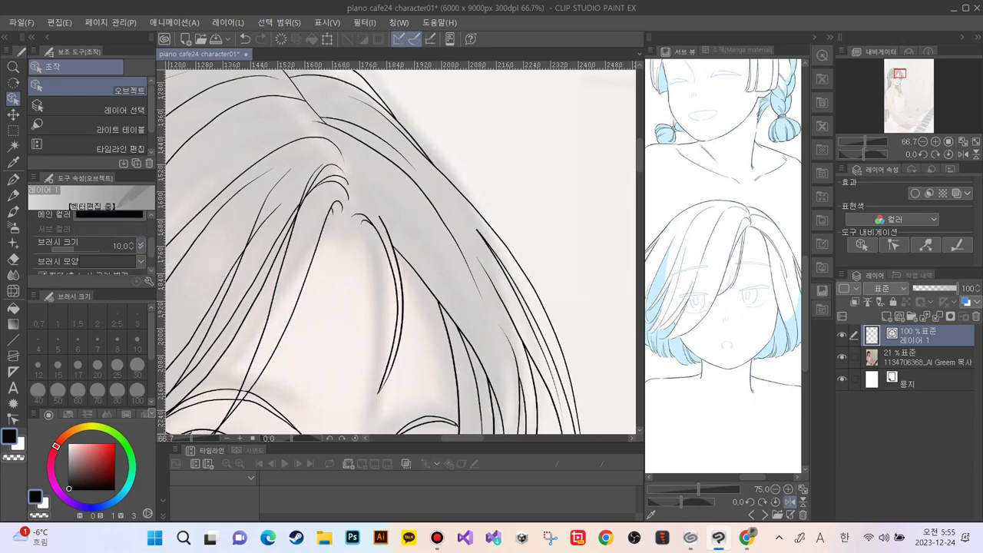
pyautogui.scroll(1, 132, 248)
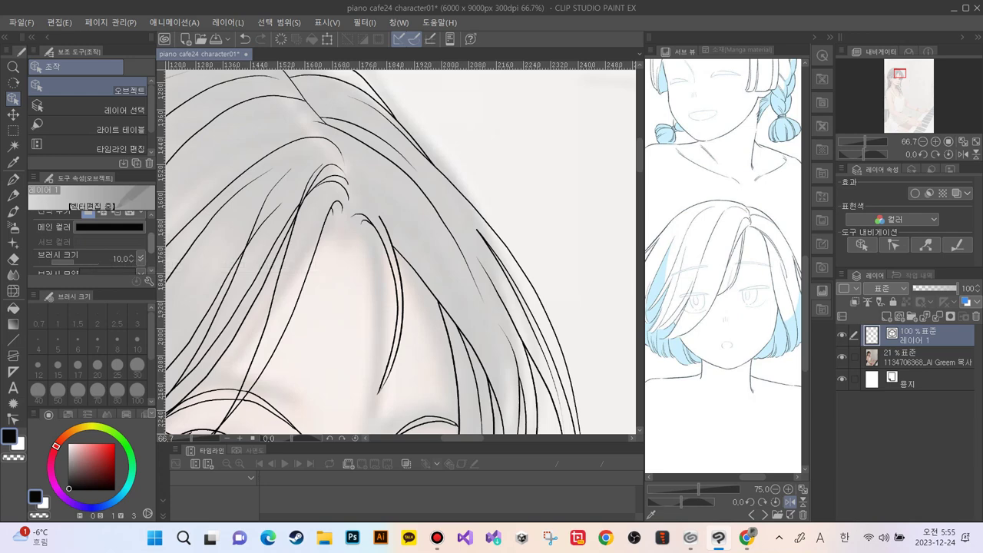
pyautogui.scroll(-3, 86, 246)
pyautogui.scroll(4, 90, 242)
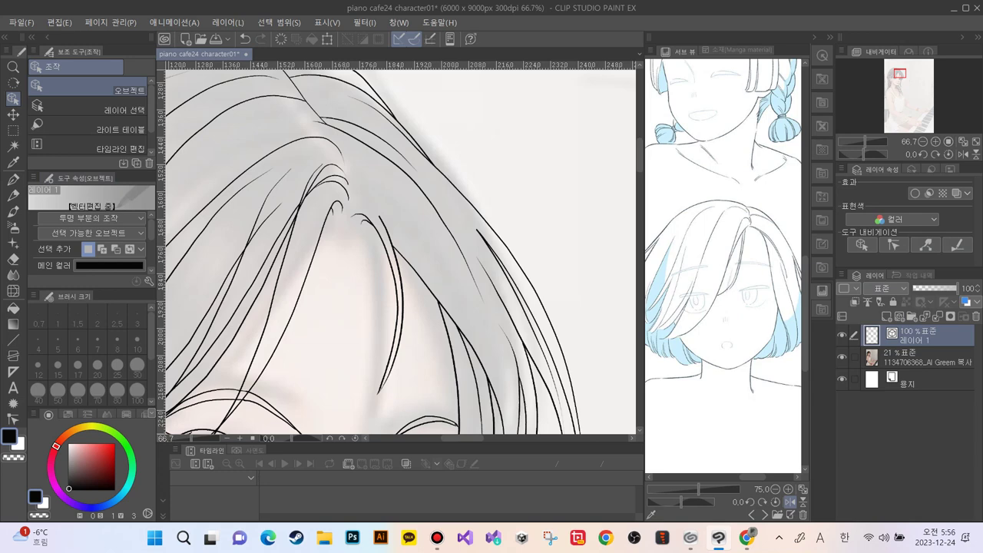
# Try to adjust the upper end of the outer line of the curved lock hanging over the forehead
pyautogui.hotkey('ctrl', '+')
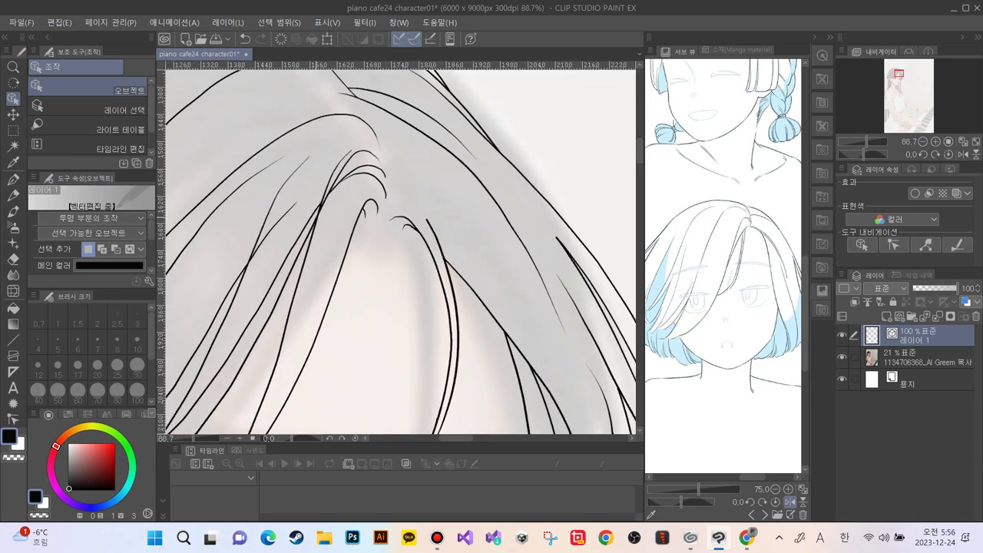
pyautogui.scroll(4, 317, 219)
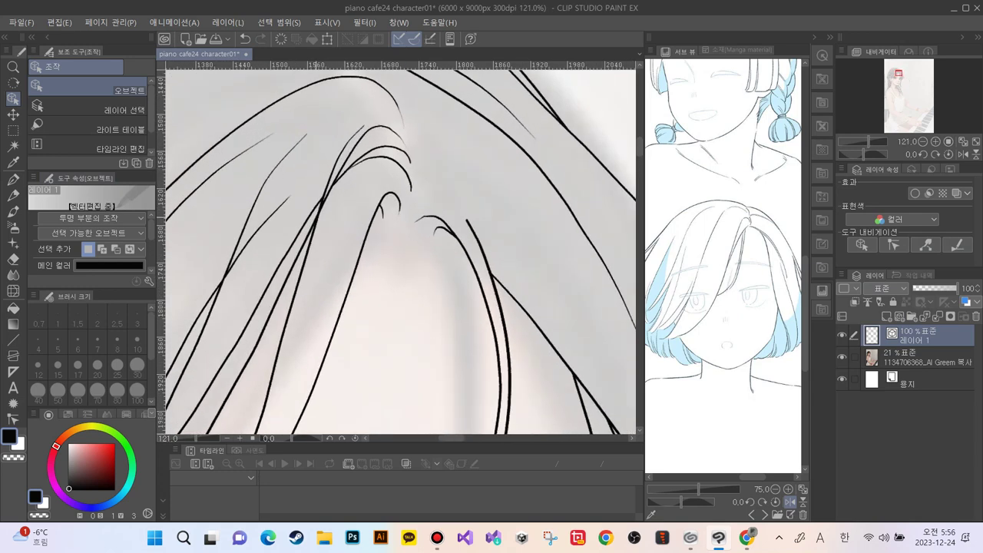
pyautogui.scroll(-6, 316, 219)
pyautogui.scroll(3, 315, 218)
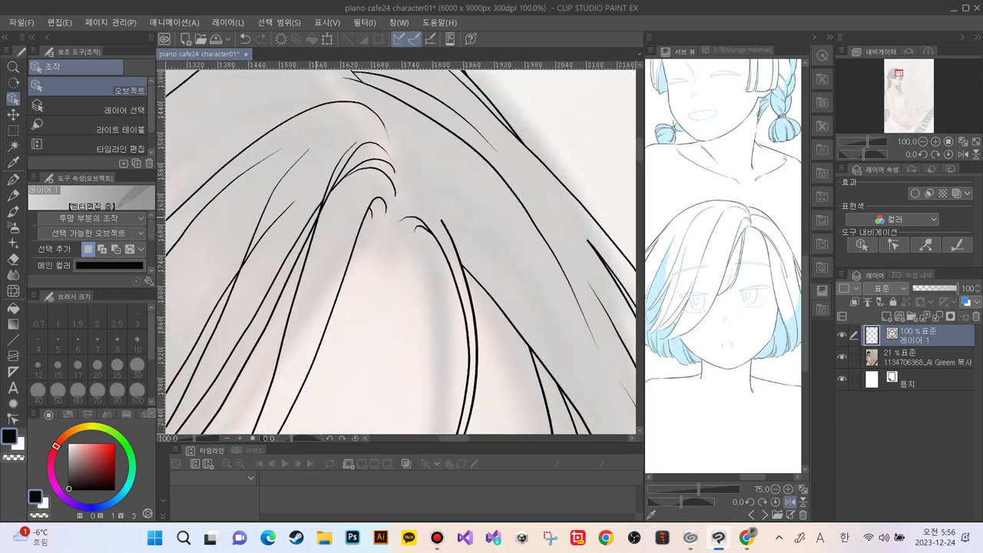
pyautogui.click(455, 223)
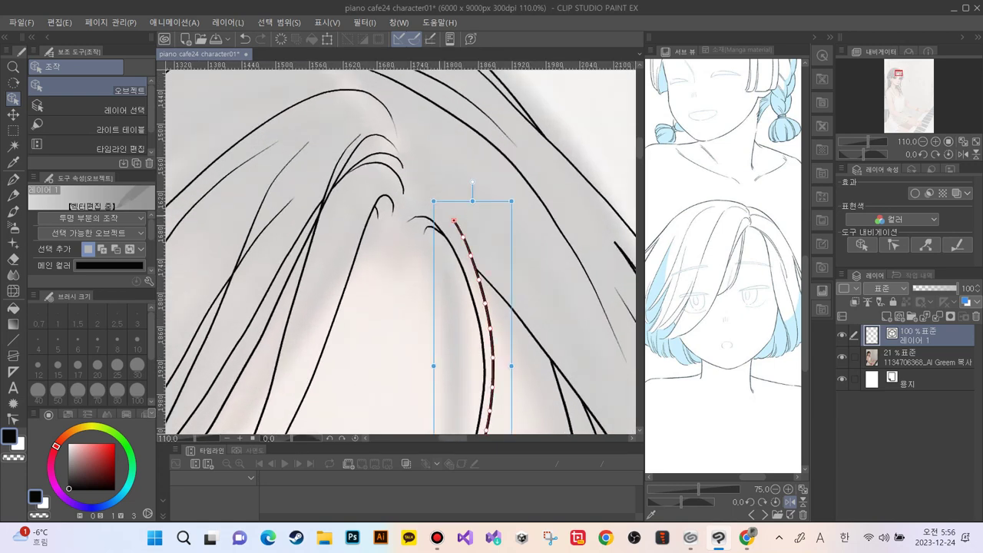
pyautogui.click(453, 220)
pyautogui.hotkey('ctrl', 'z')
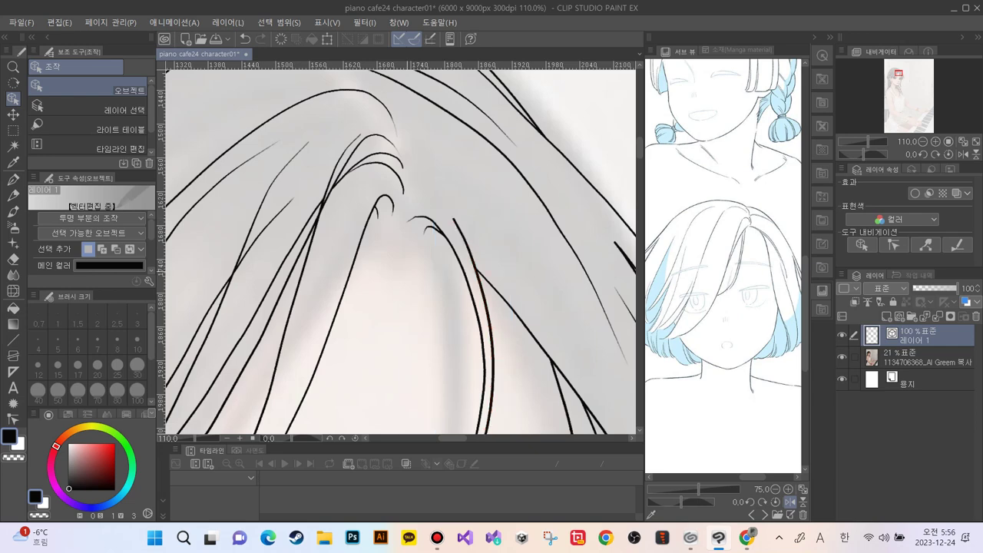
# Nudge the control point near the upper end of the long strand beside the crossing bangs to refine its bend
pyautogui.scroll(-5, 407, 258)
pyautogui.scroll(2, 359, 249)
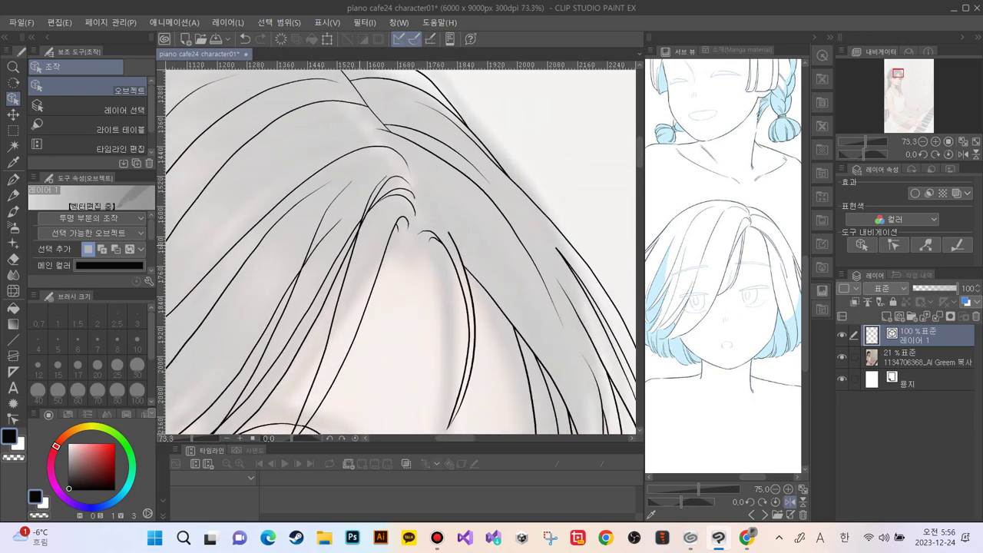
pyautogui.click(330, 205)
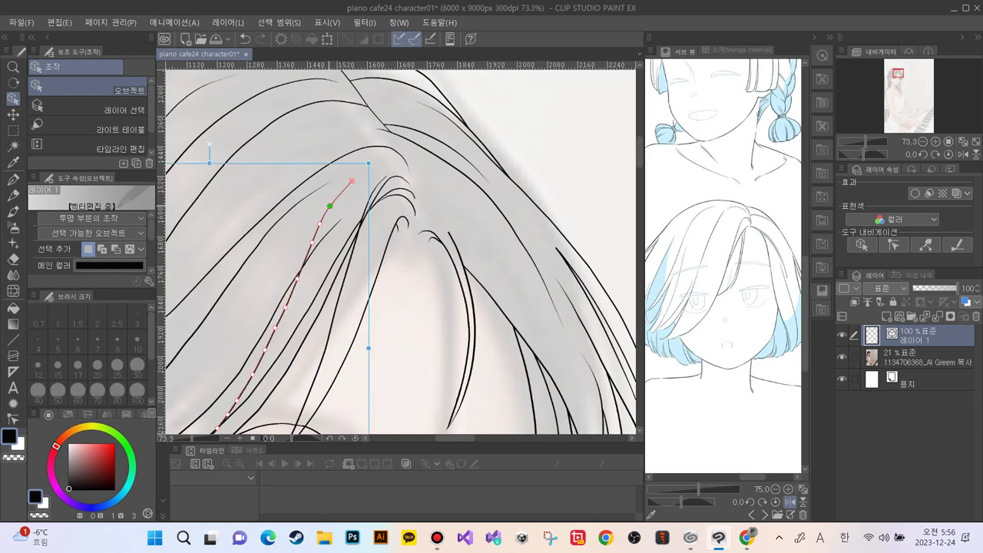
pyautogui.moveTo(329, 205)
pyautogui.mouseDown()
pyautogui.moveTo(320, 219)
pyautogui.moveTo(331, 206)
pyautogui.mouseUp()
pyautogui.click(301, 218)
pyautogui.click(310, 245)
pyautogui.moveTo(330, 206); pyautogui.dragTo(331, 204)
pyautogui.click(305, 223)
pyautogui.scroll(4, 427, 193)
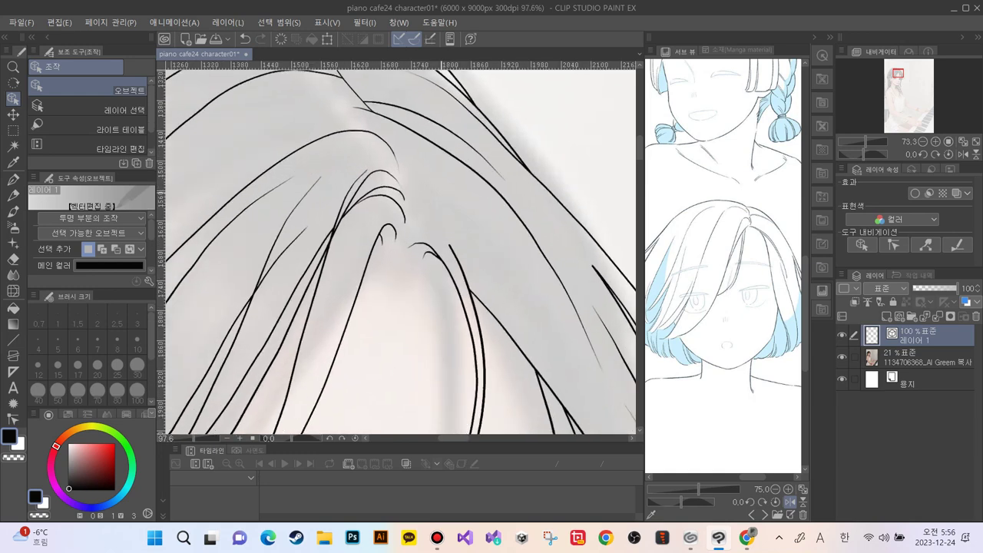
# Reshape the upper curve of the loose strand running outside the arched strands at the hairline using its control points
pyautogui.click(363, 161)
pyautogui.click(331, 175)
pyautogui.moveTo(345, 159)
pyautogui.mouseDown()
pyautogui.moveTo(358, 145)
pyautogui.moveTo(325, 171)
pyautogui.moveTo(320, 188)
pyautogui.mouseUp()
pyautogui.click(291, 178)
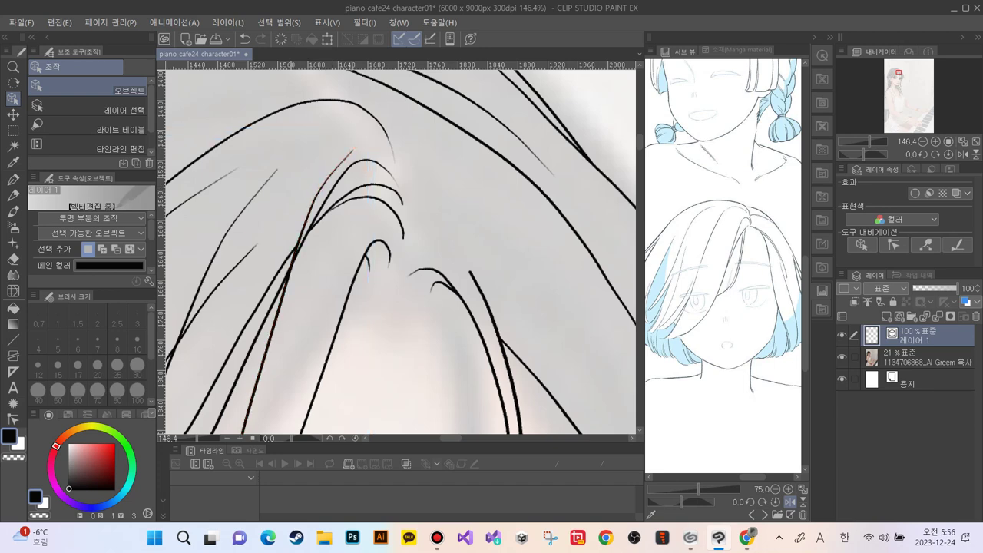
# Refine the outermost arched hairline strand by moving the control points on its side and at its peak
pyautogui.click(353, 164)
pyautogui.moveTo(354, 165); pyautogui.dragTo(326, 199)
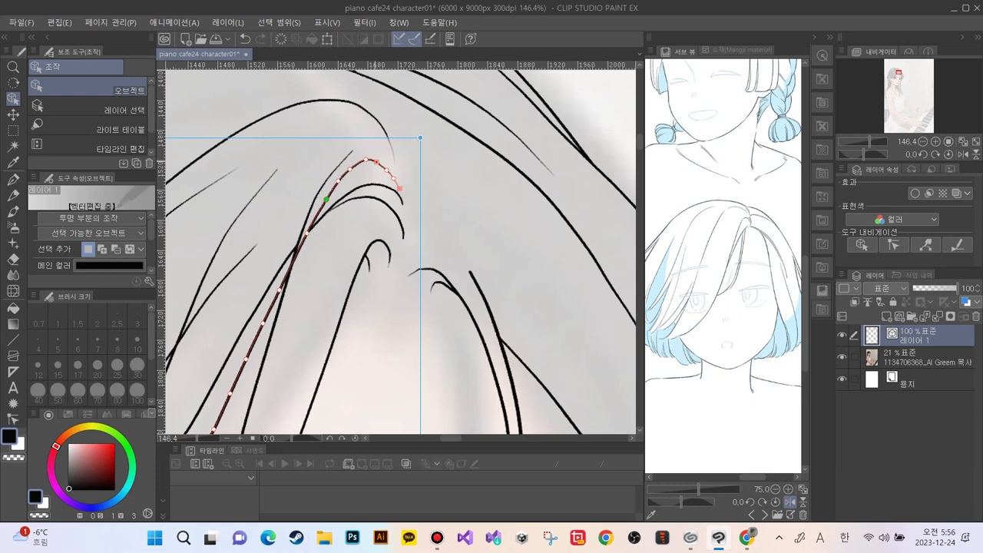
pyautogui.click(366, 160)
pyautogui.moveTo(365, 160); pyautogui.dragTo(367, 161)
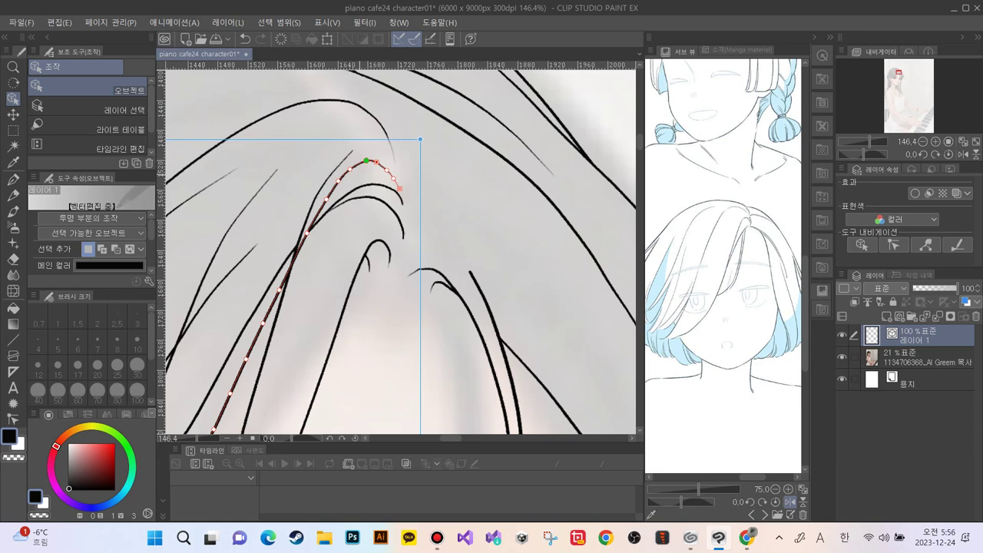
# Nudge a control point near the curved end of the middle arched hairline strand, and clear the selection
pyautogui.click(389, 187)
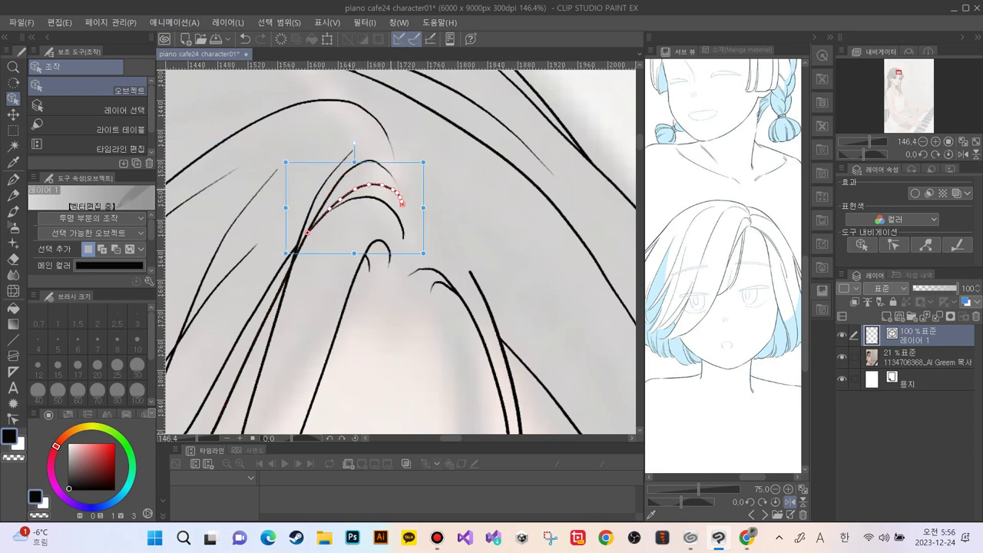
pyautogui.moveTo(390, 186); pyautogui.dragTo(391, 188)
pyautogui.hotkey('ctrl', 'd')
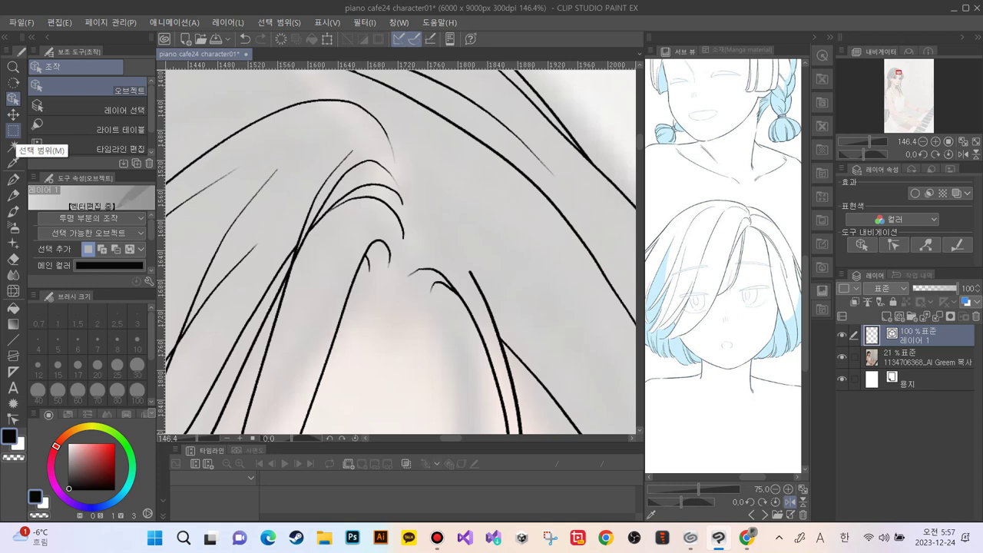
pyautogui.click(13, 132)
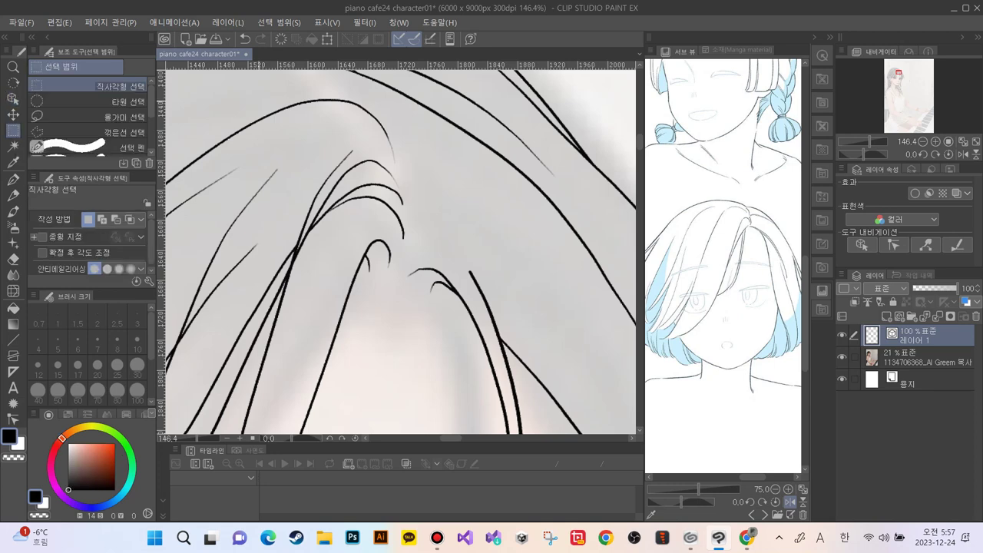
pyautogui.moveTo(235, 94); pyautogui.dragTo(420, 334)
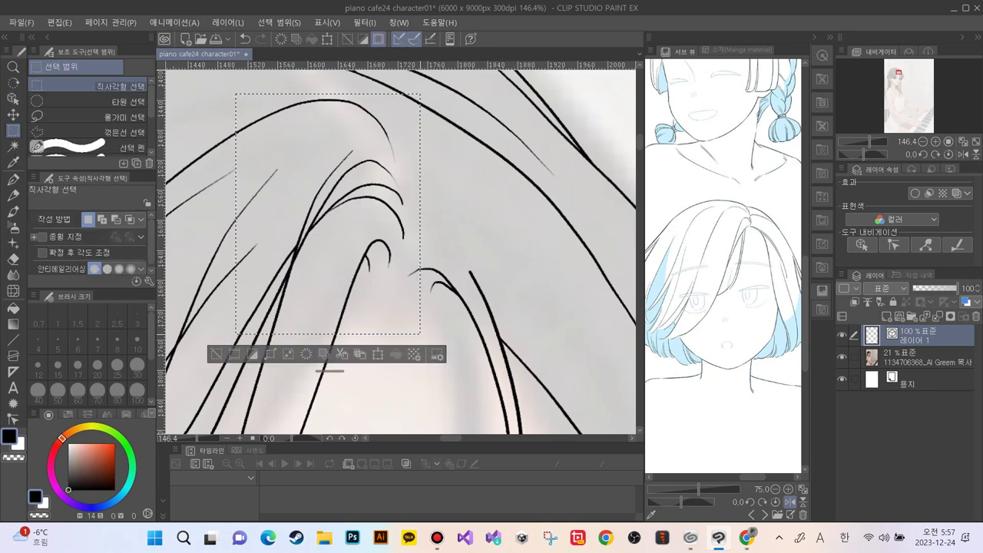
pyautogui.hotkey('ctrl', 'd')
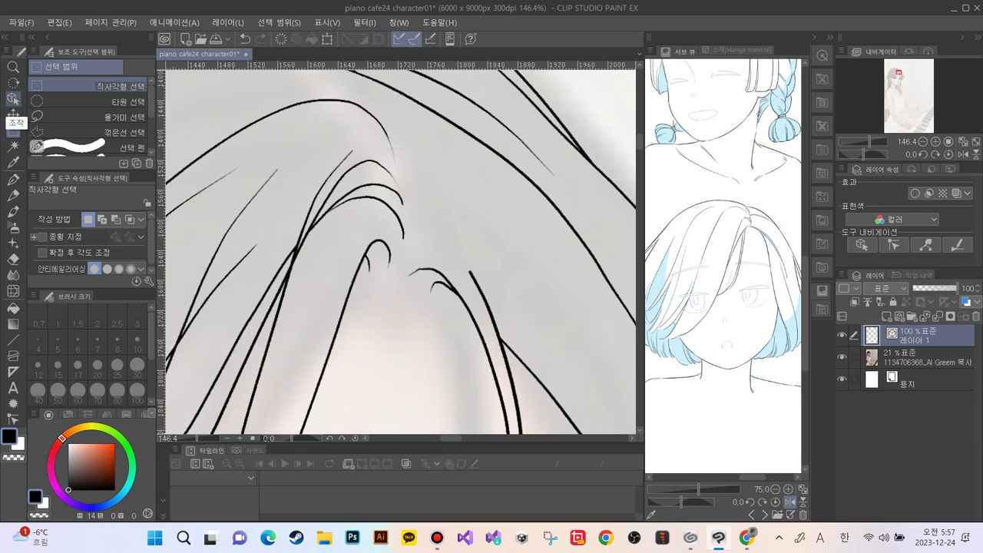
pyautogui.click(13, 98)
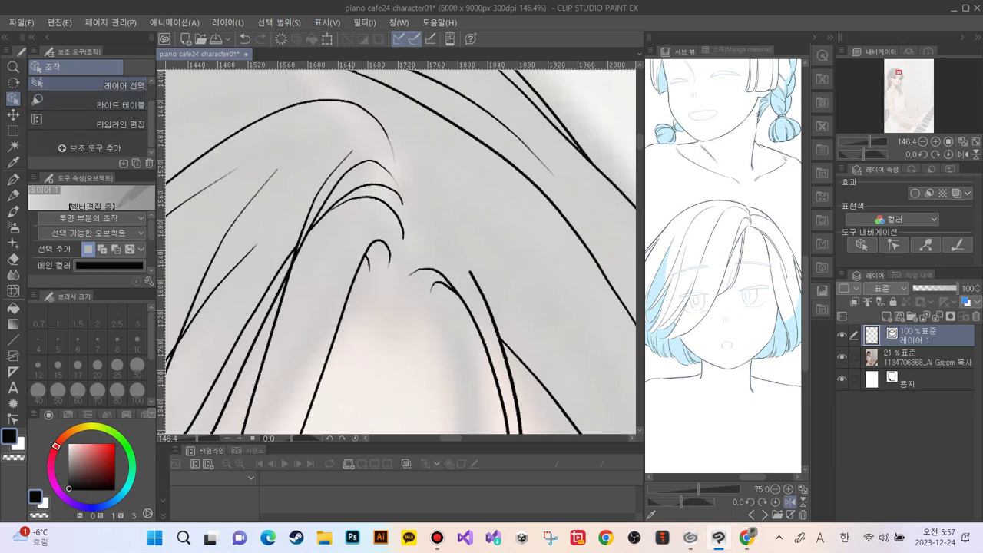
pyautogui.scroll(1, 91, 105)
pyautogui.click(91, 87)
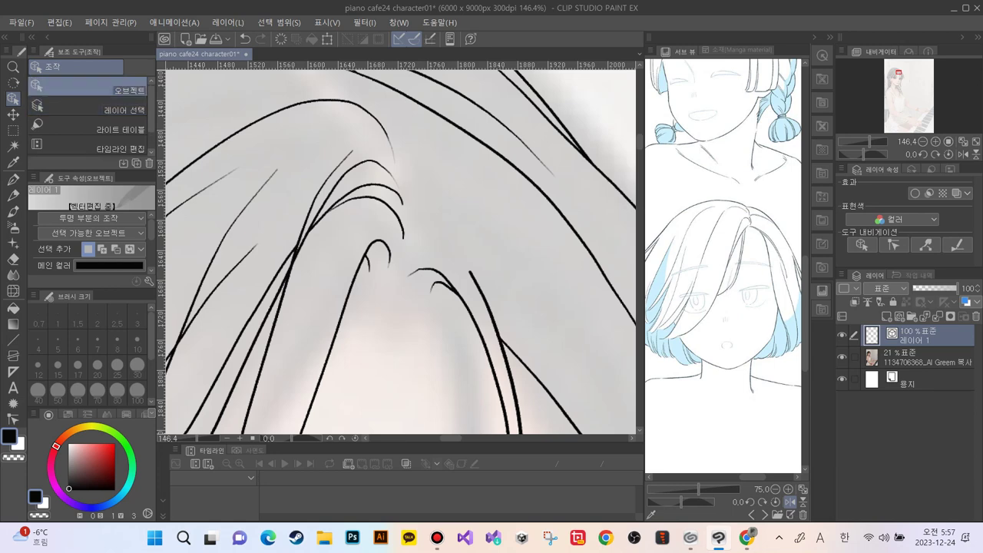
pyautogui.click(91, 106)
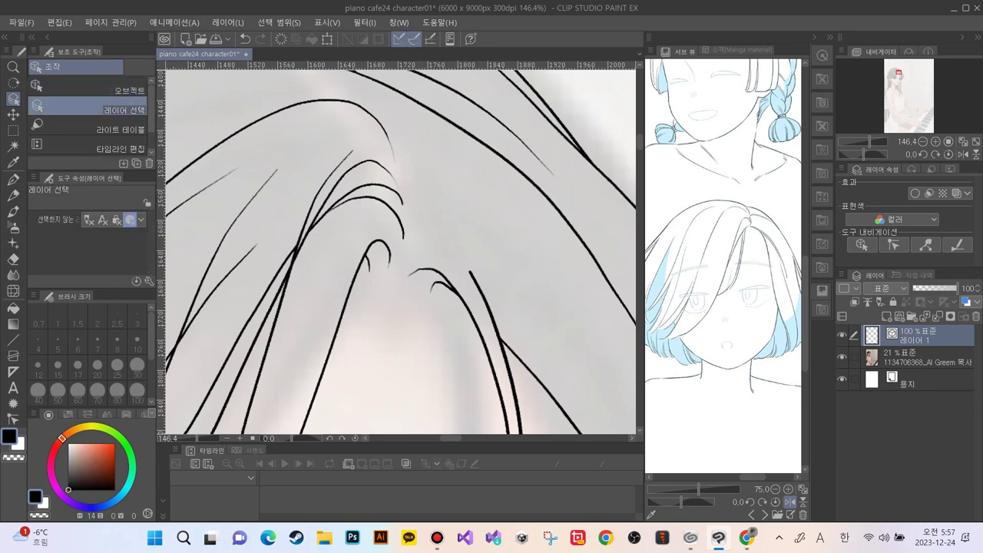
pyautogui.click(91, 87)
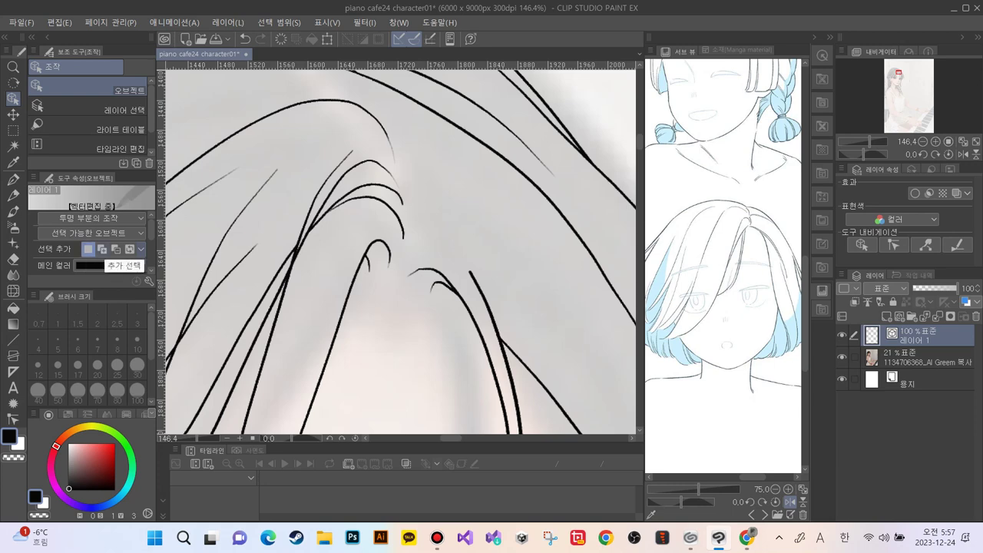
# Select the middle arched hairline strand and the loose outer strand together additively, and shift their end points slightly
pyautogui.click(102, 249)
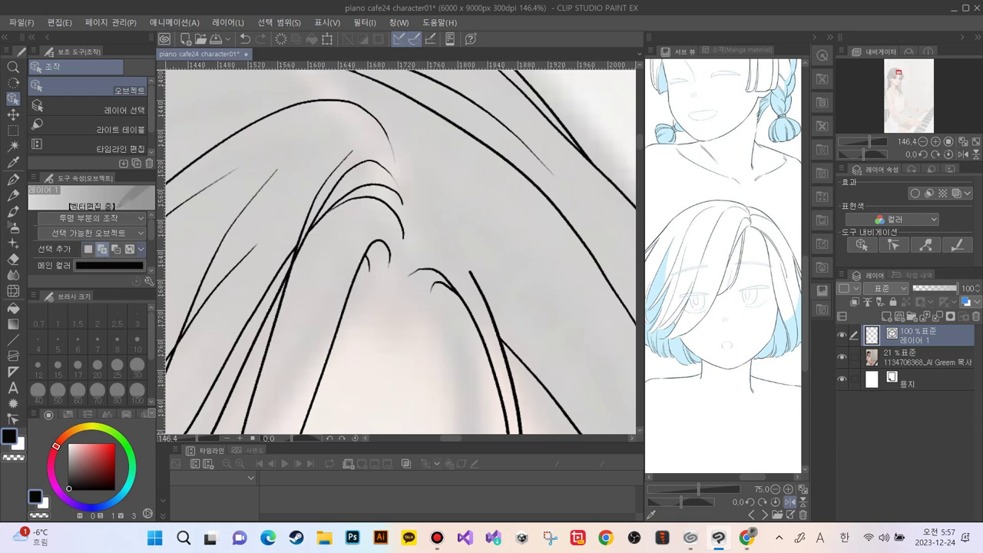
pyautogui.click(356, 189)
pyautogui.moveTo(402, 204); pyautogui.dragTo(404, 213)
pyautogui.click(348, 152)
pyautogui.moveTo(352, 151)
pyautogui.mouseDown()
pyautogui.moveTo(334, 165)
pyautogui.moveTo(355, 149)
pyautogui.mouseUp()
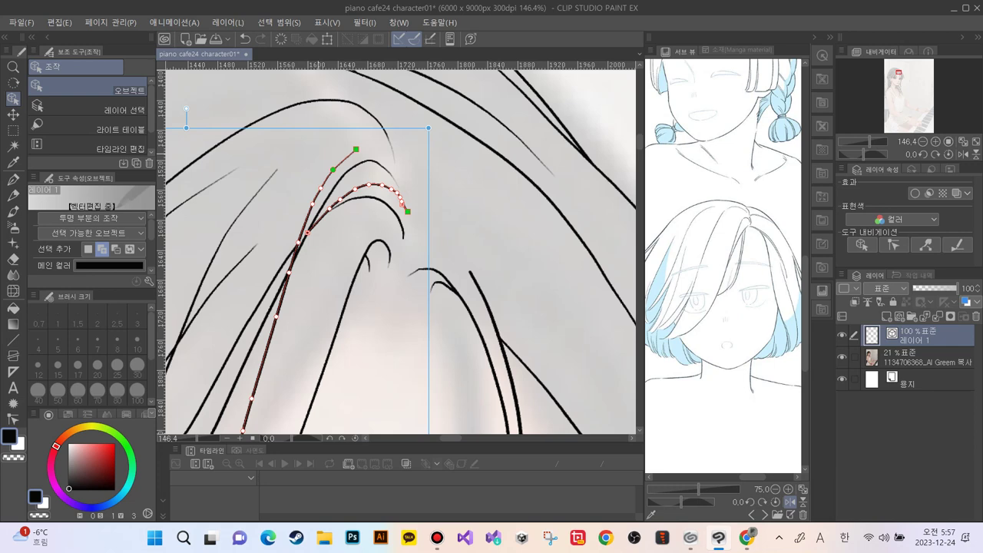
# Refine only the loose outer strand's tip and upper bend through its control points, and clear the selection
pyautogui.click(445, 185)
pyautogui.click(331, 171)
pyautogui.moveTo(356, 148); pyautogui.dragTo(353, 152)
pyautogui.moveTo(313, 203); pyautogui.dragTo(311, 203)
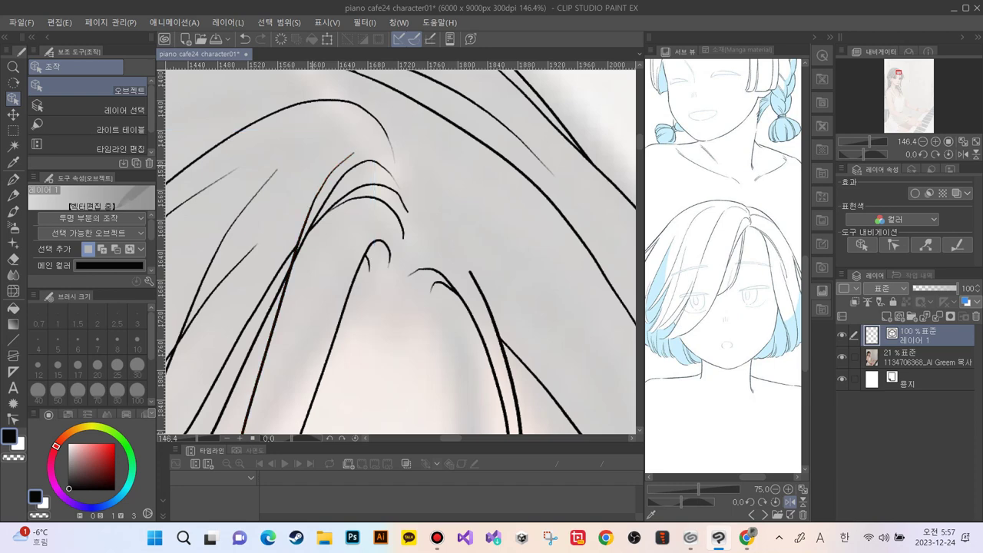
pyautogui.click(351, 156)
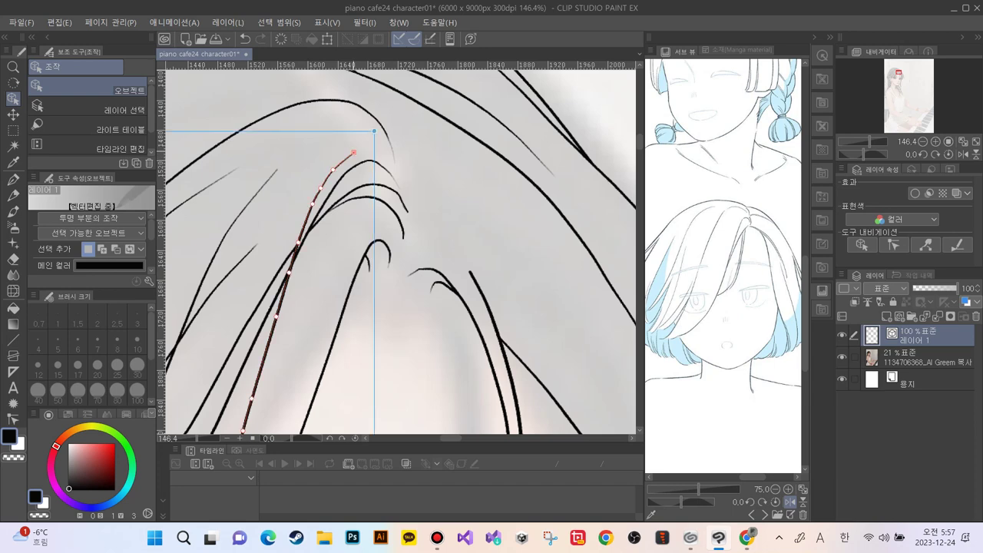
pyautogui.hotkey('ctrl', 'd')
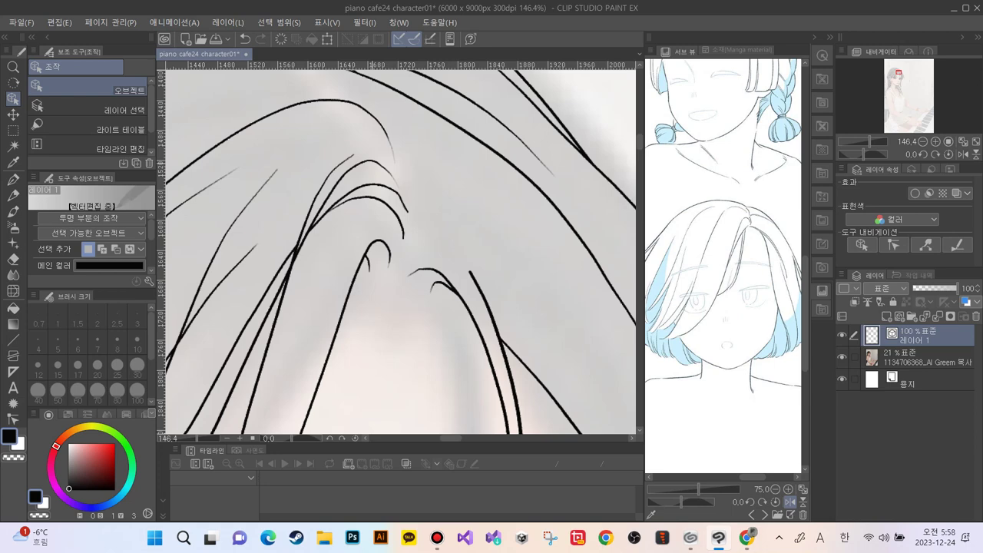
# Smooth the descending side of the outermost arched hairline strand by repositioning its control points with the Control Point tool
pyautogui.click(352, 167)
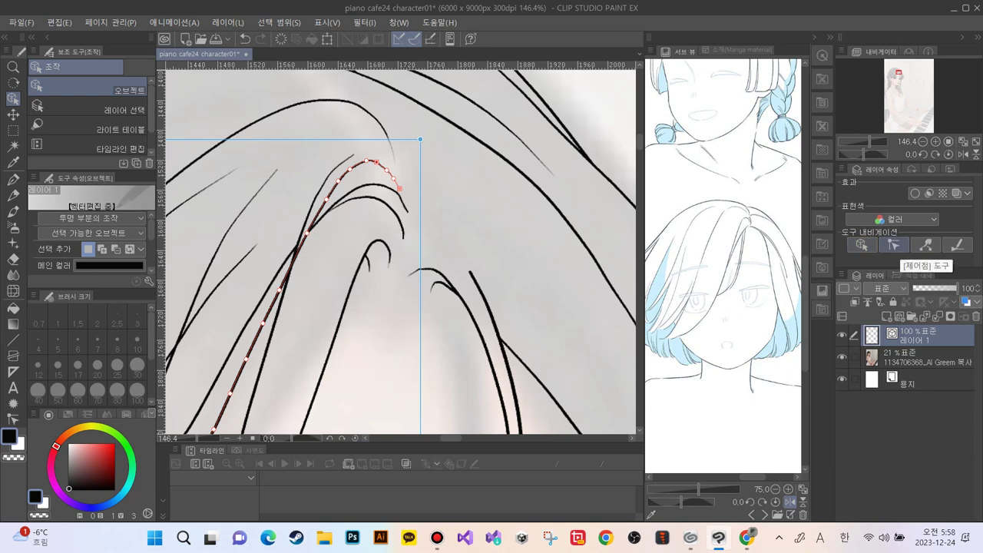
pyautogui.click(893, 246)
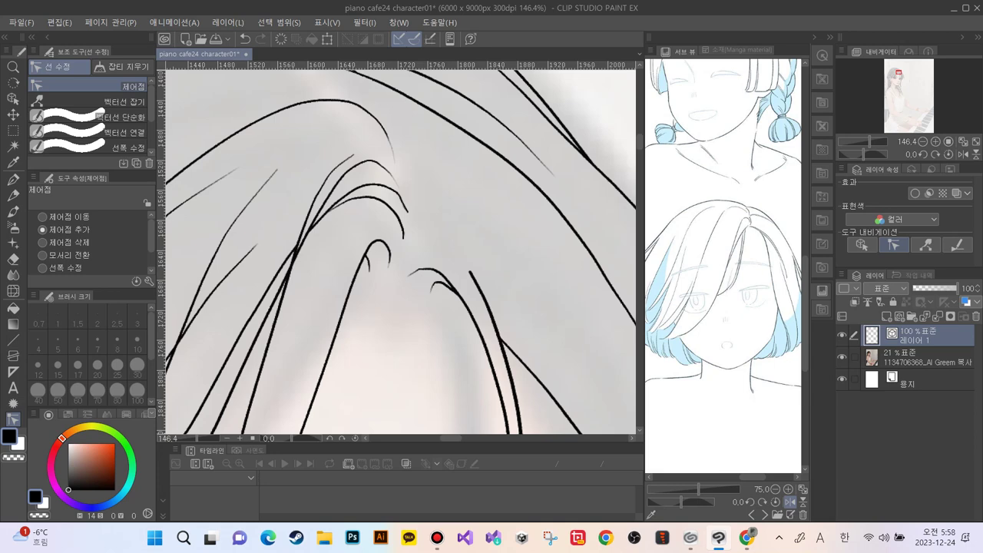
pyautogui.press('o')
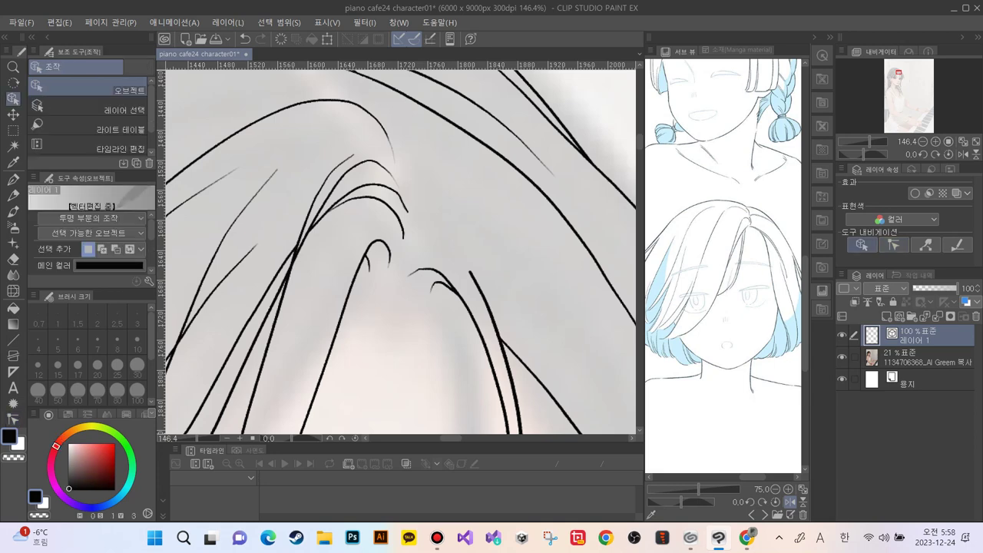
pyautogui.press('y')
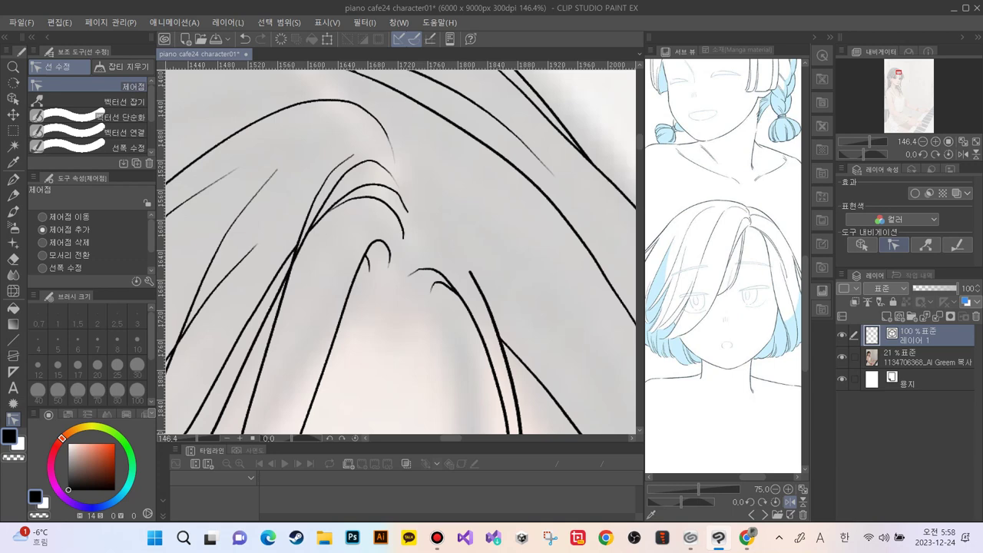
pyautogui.click(304, 242)
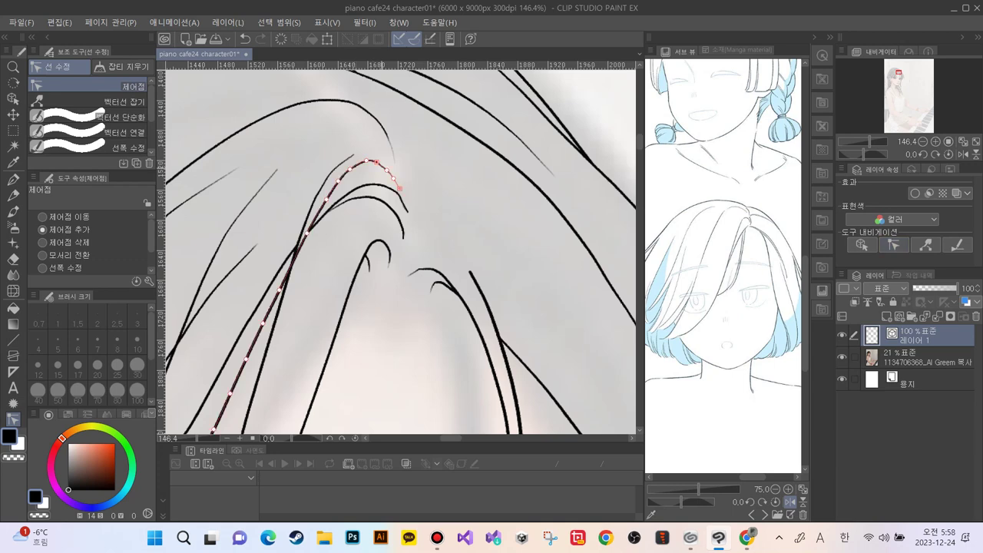
pyautogui.hotkey('ctrl', '+')
pyautogui.hotkey('ctrl', '+')
pyautogui.hotkey('ctrl', '+')
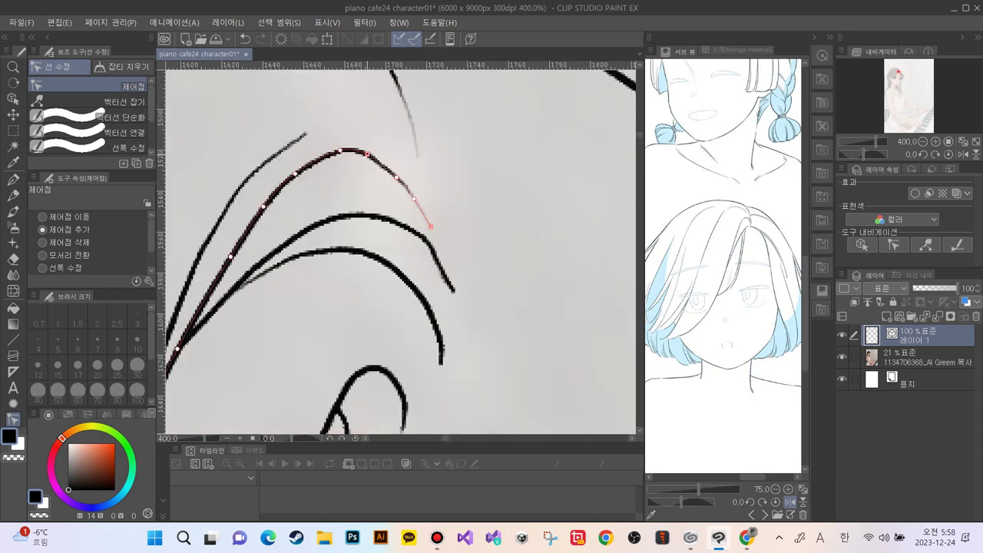
pyautogui.moveTo(367, 154); pyautogui.dragTo(416, 203)
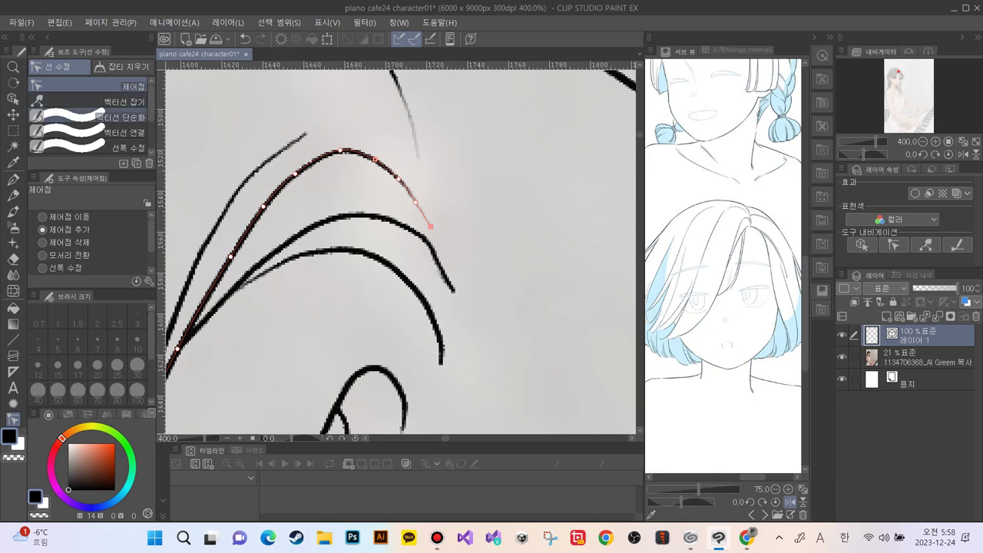
# Simplify the outermost arched strand with the Simplify Vector Line tool, from its thin tip across the peak
pyautogui.click(96, 117)
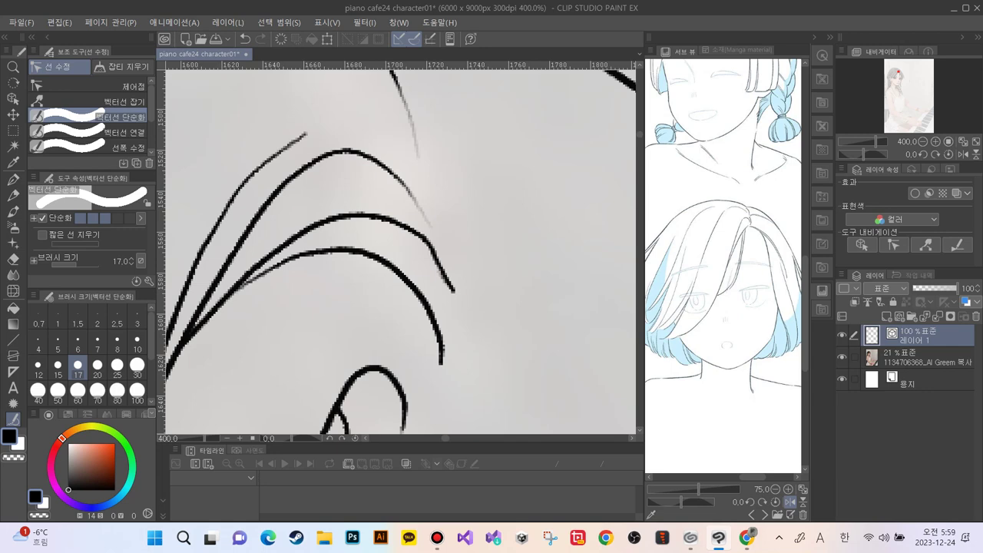
pyautogui.moveTo(431, 221)
pyautogui.mouseDown()
pyautogui.moveTo(383, 163)
pyautogui.moveTo(297, 158)
pyautogui.moveTo(241, 227)
pyautogui.moveTo(190, 318)
pyautogui.mouseUp()
pyautogui.moveTo(378, 164)
pyautogui.mouseDown()
pyautogui.moveTo(414, 192)
pyautogui.moveTo(350, 158)
pyautogui.moveTo(409, 200)
pyautogui.moveTo(302, 164)
pyautogui.mouseUp()
# Round the simplified outermost arch's peak and extend the loose outer strand's tip by moving their control points
pyautogui.click(123, 86)
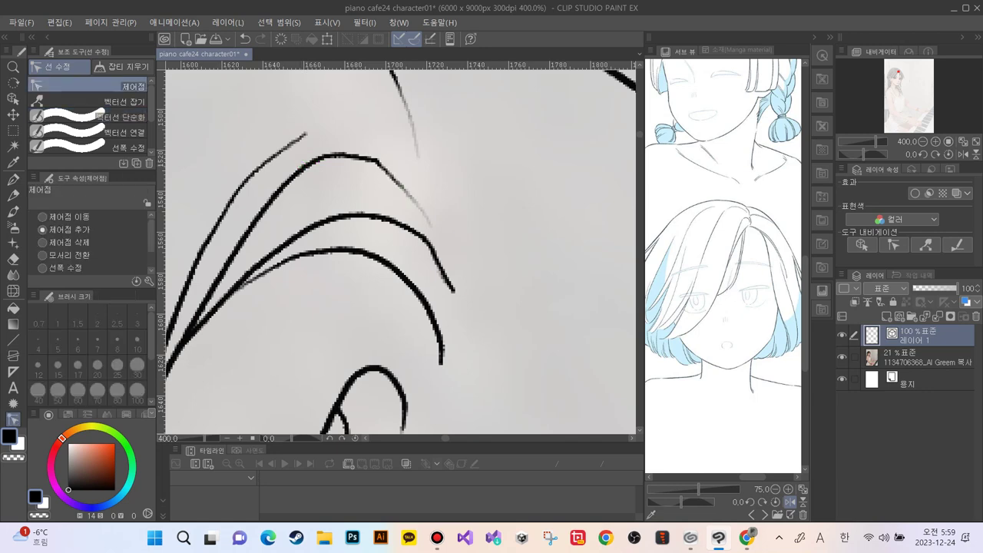
pyautogui.moveTo(387, 172)
pyautogui.mouseDown()
pyautogui.moveTo(400, 179)
pyautogui.moveTo(374, 161)
pyautogui.mouseUp()
pyautogui.moveTo(295, 174)
pyautogui.mouseDown()
pyautogui.moveTo(316, 162)
pyautogui.moveTo(302, 171)
pyautogui.mouseUp()
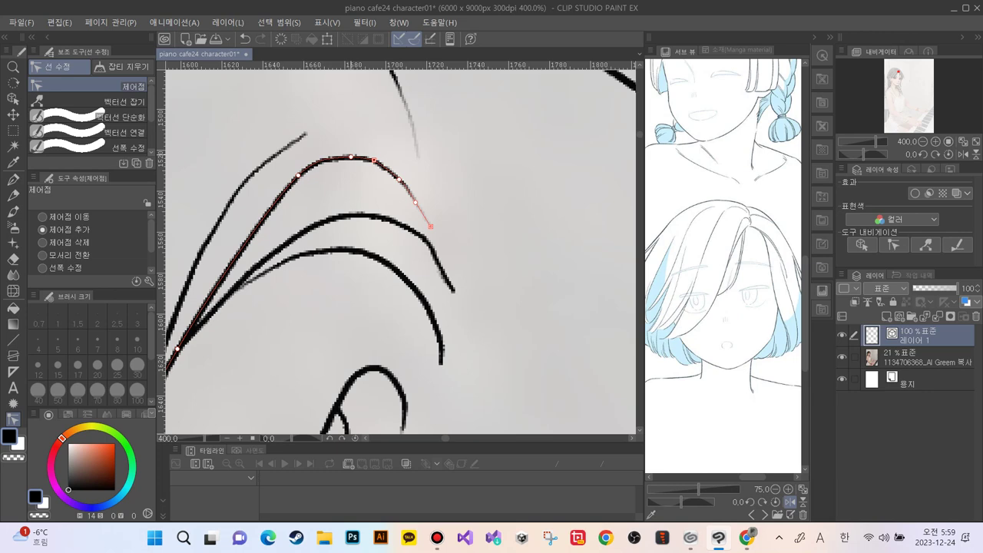
pyautogui.moveTo(271, 149); pyautogui.dragTo(313, 132)
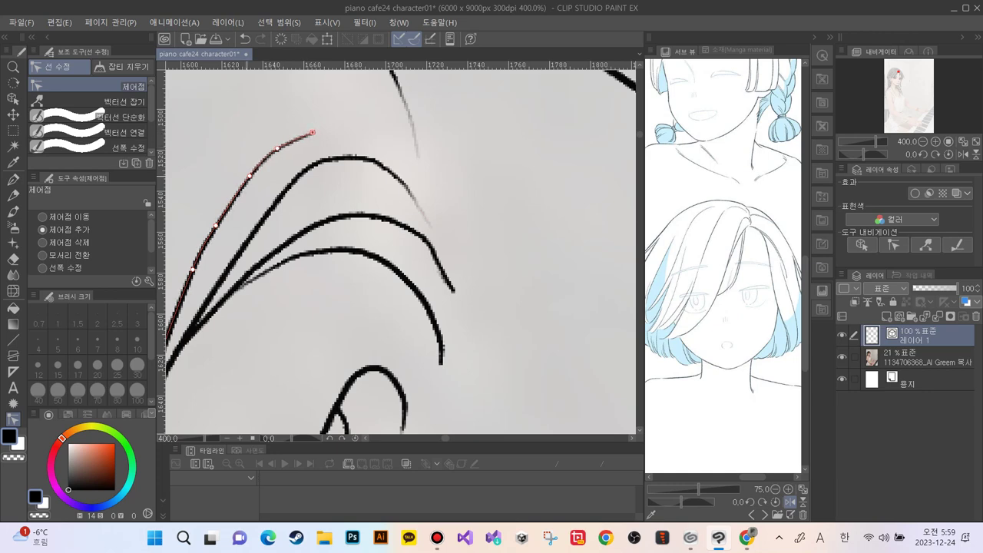
pyautogui.moveTo(216, 225); pyautogui.dragTo(217, 221)
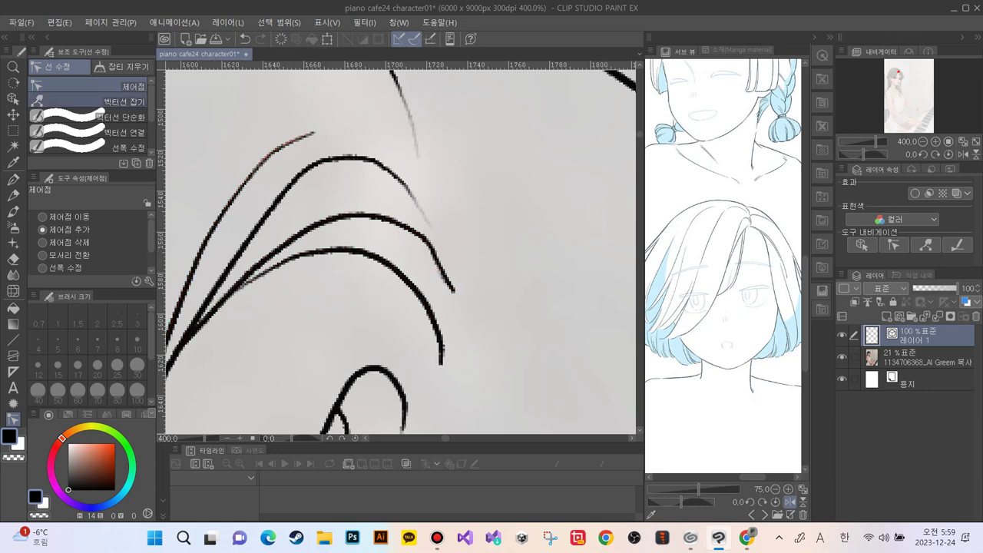
# Simplify the curved end of the middle arched hairline strand with the Simplify Vector Line tool
pyautogui.click(119, 117)
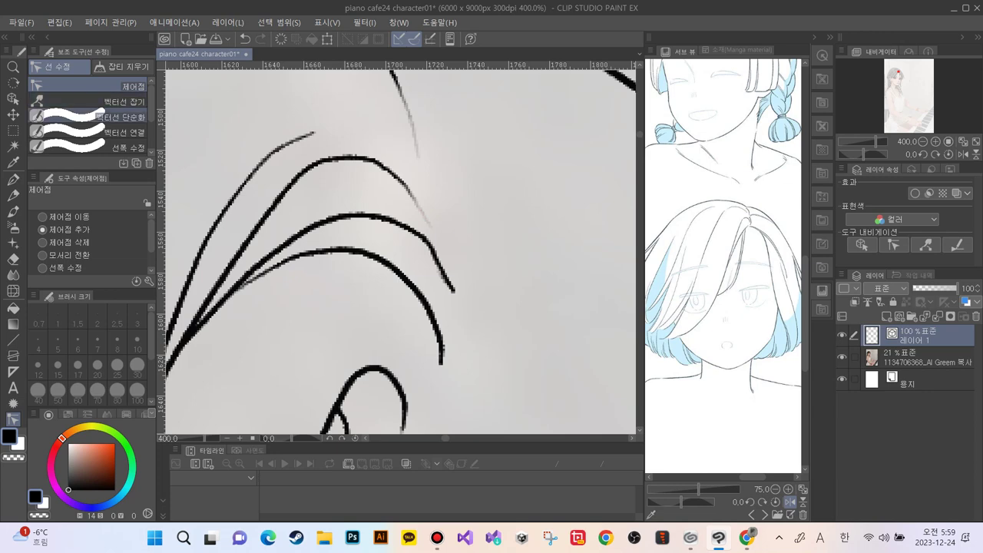
pyautogui.moveTo(459, 298)
pyautogui.mouseDown()
pyautogui.moveTo(420, 230)
pyautogui.moveTo(370, 214)
pyautogui.moveTo(330, 219)
pyautogui.moveTo(266, 255)
pyautogui.mouseUp()
pyautogui.moveTo(438, 271); pyautogui.dragTo(457, 301)
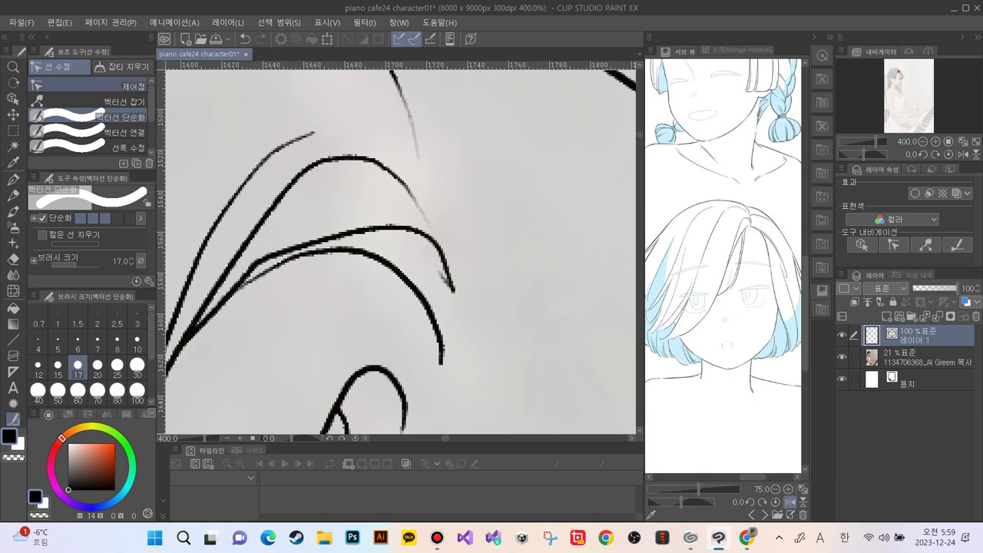
# Reshape the simplified middle strand into a smooth arch parallel to the outermost one by moving its control points, and save the document
pyautogui.click(123, 86)
pyautogui.moveTo(408, 228)
pyautogui.mouseDown()
pyautogui.moveTo(335, 205)
pyautogui.moveTo(403, 222)
pyautogui.moveTo(394, 218)
pyautogui.mouseUp()
pyautogui.moveTo(437, 271); pyautogui.dragTo(414, 237)
pyautogui.moveTo(453, 290); pyautogui.dragTo(472, 297)
pyautogui.moveTo(414, 236)
pyautogui.mouseDown()
pyautogui.moveTo(383, 206)
pyautogui.moveTo(412, 234)
pyautogui.moveTo(403, 225)
pyautogui.mouseUp()
pyautogui.moveTo(473, 297); pyautogui.dragTo(429, 258)
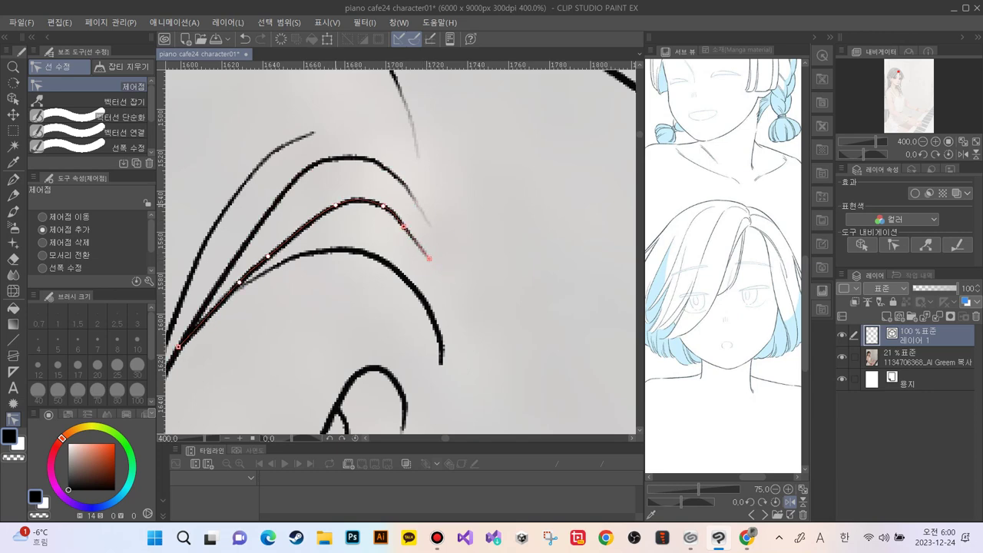
pyautogui.moveTo(384, 206)
pyautogui.mouseDown()
pyautogui.moveTo(364, 197)
pyautogui.moveTo(322, 205)
pyautogui.moveTo(368, 200)
pyautogui.mouseUp()
pyautogui.moveTo(267, 256); pyautogui.dragTo(274, 240)
pyautogui.hotkey('ctrl', 's')
# Nudge the control points near both ends of the lowest arched hairline strand
pyautogui.moveTo(239, 282)
pyautogui.mouseDown()
pyautogui.moveTo(238, 295)
pyautogui.moveTo(235, 285)
pyautogui.mouseUp()
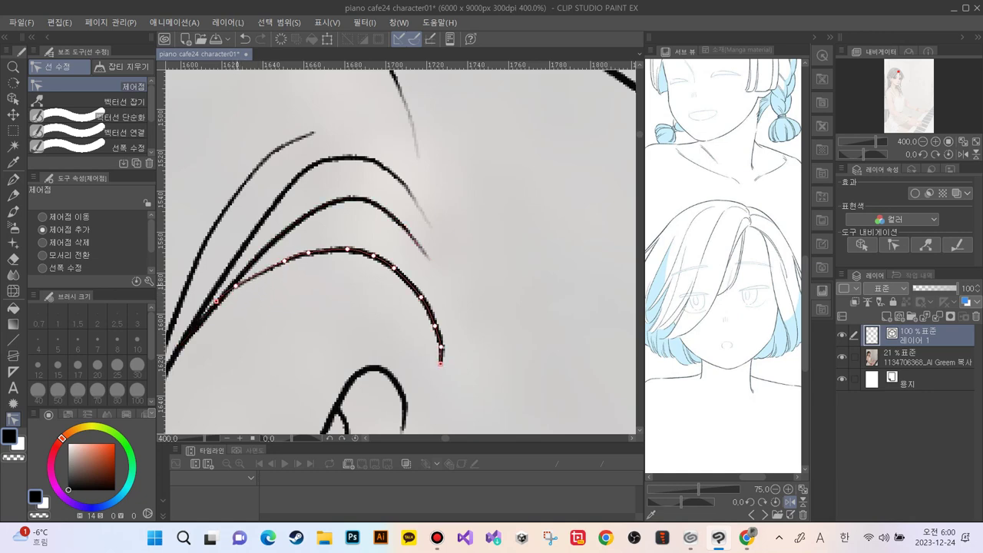
pyautogui.click(374, 160)
pyautogui.moveTo(440, 363)
pyautogui.mouseDown()
pyautogui.moveTo(435, 387)
pyautogui.moveTo(441, 362)
pyautogui.mouseUp()
# Simplify the curled end of the small hooked strand below the arches with the Simplify Vector Line tool
pyautogui.hotkey('ctrl', '-')
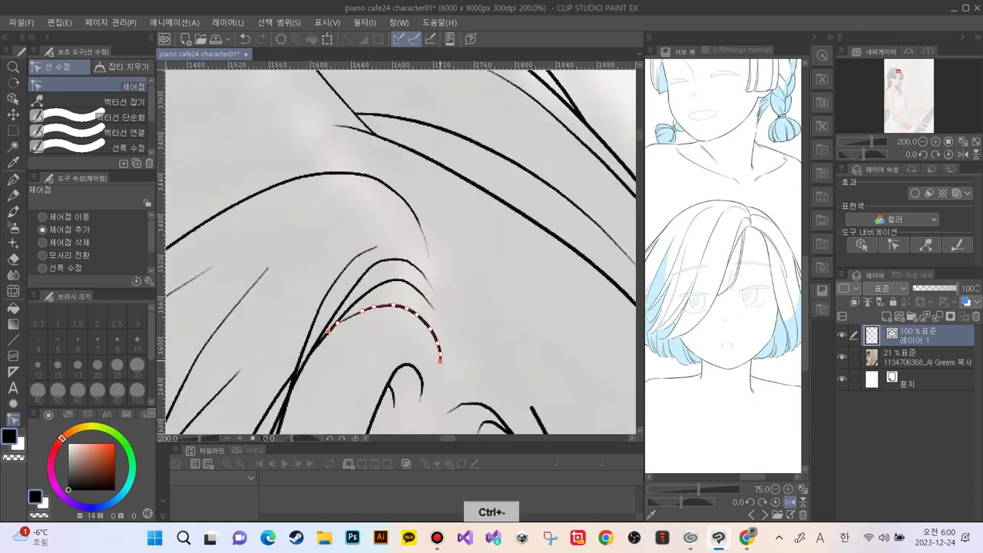
pyautogui.scroll(-2, 397, 248)
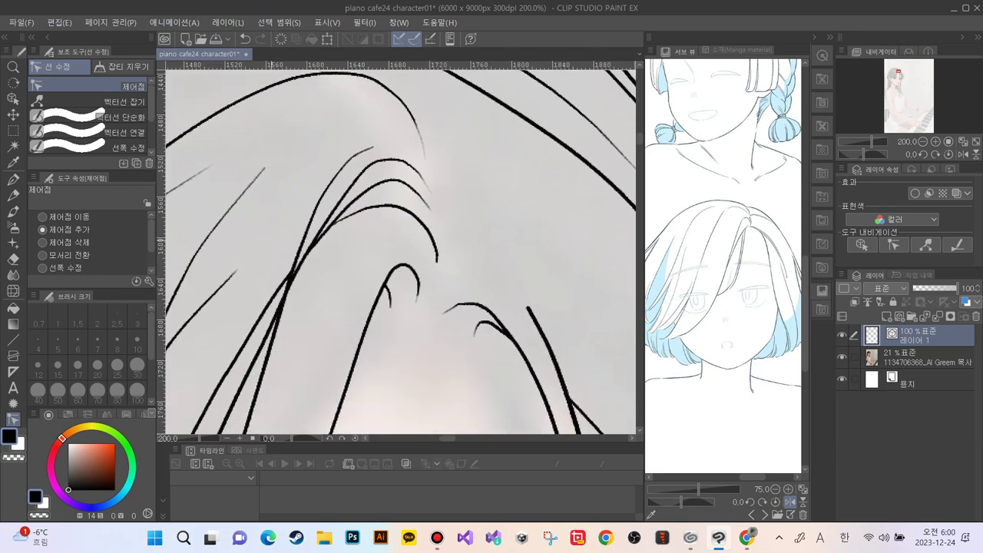
pyautogui.hotkey('ctrl', '+')
pyautogui.hotkey('ctrl', '+')
pyautogui.hotkey('ctrl', '-')
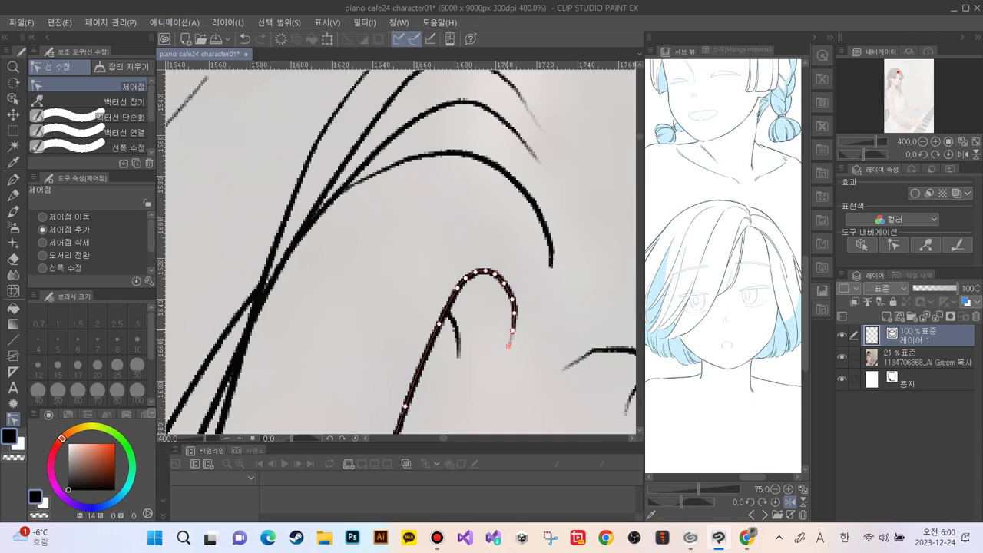
pyautogui.click(99, 118)
pyautogui.moveTo(510, 347)
pyautogui.mouseDown()
pyautogui.moveTo(506, 280)
pyautogui.moveTo(475, 271)
pyautogui.moveTo(456, 300)
pyautogui.mouseUp()
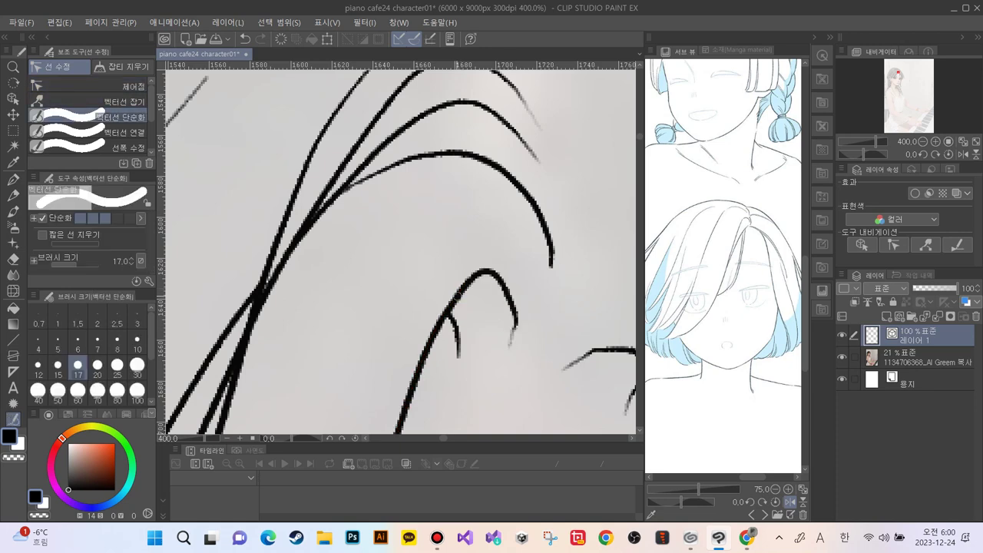
# Reshape the curled end of the small hooked strand into a smoother curve by moving its control points
pyautogui.click(90, 86)
pyautogui.moveTo(512, 331); pyautogui.dragTo(513, 329)
pyautogui.moveTo(515, 313); pyautogui.dragTo(514, 307)
pyautogui.moveTo(514, 329); pyautogui.dragTo(515, 323)
pyautogui.moveTo(515, 307); pyautogui.dragTo(481, 272)
# Extend the short inner strand across the hooked strand and erase the part overhanging the intersection with the vector eraser
pyautogui.moveTo(457, 335)
pyautogui.mouseDown()
pyautogui.moveTo(462, 329)
pyautogui.moveTo(415, 275)
pyautogui.mouseUp()
pyautogui.click(509, 343)
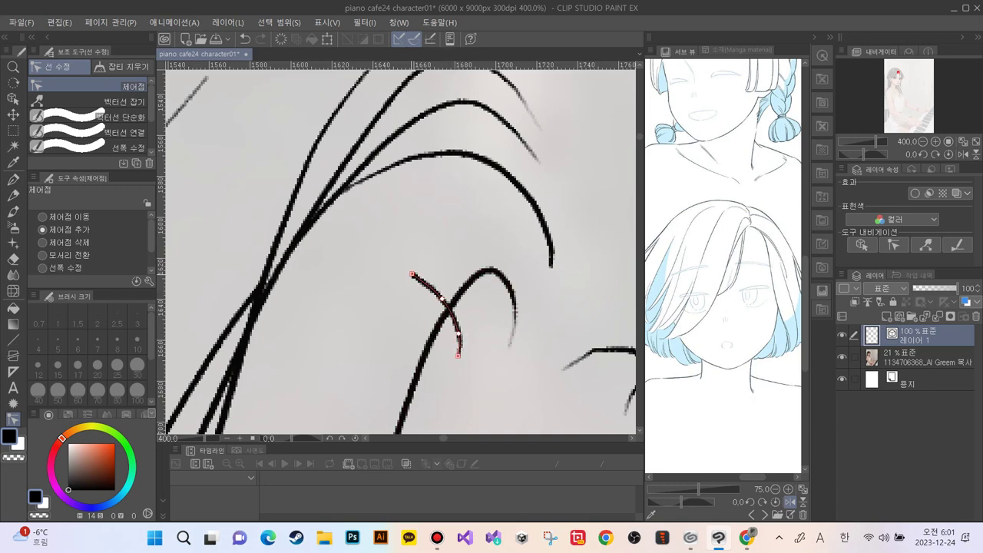
pyautogui.press('e')
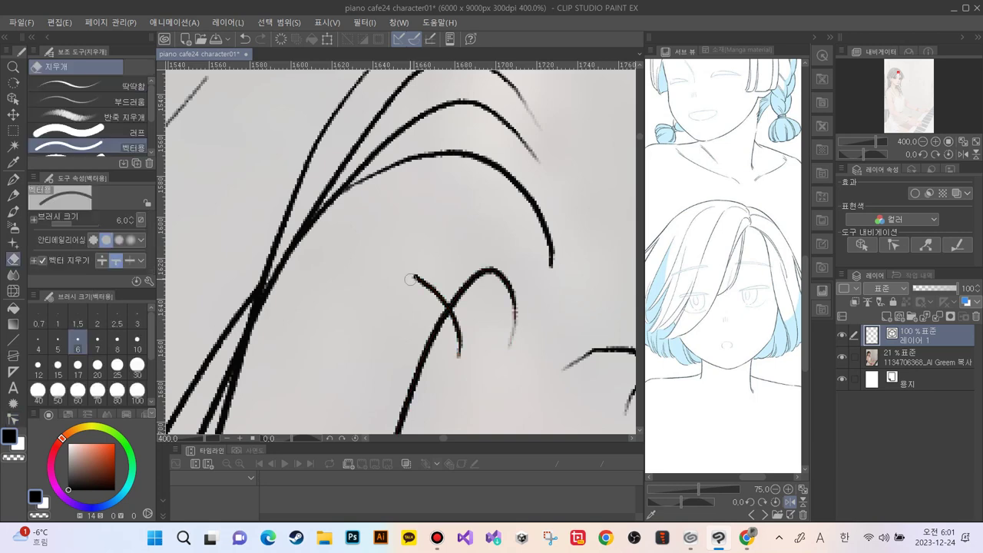
pyautogui.click(443, 295)
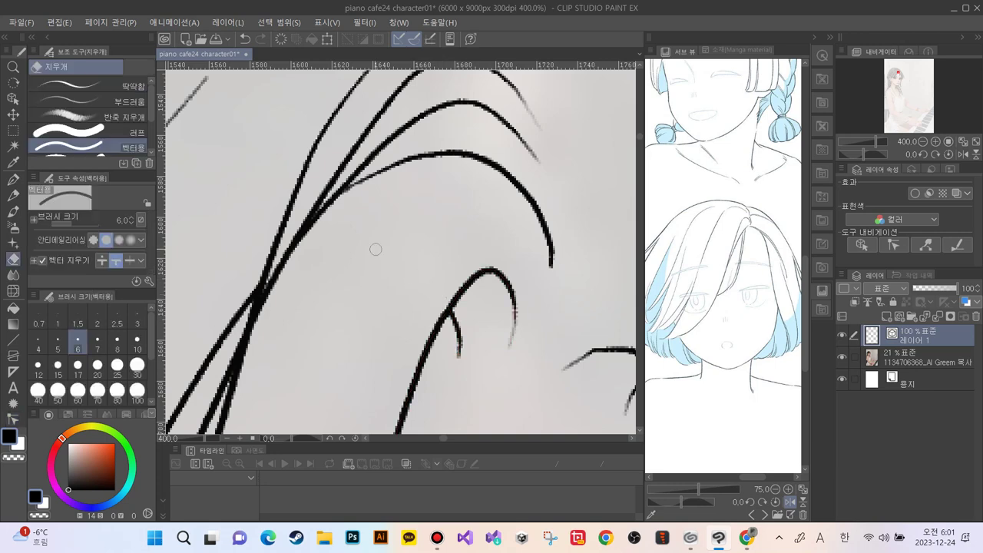
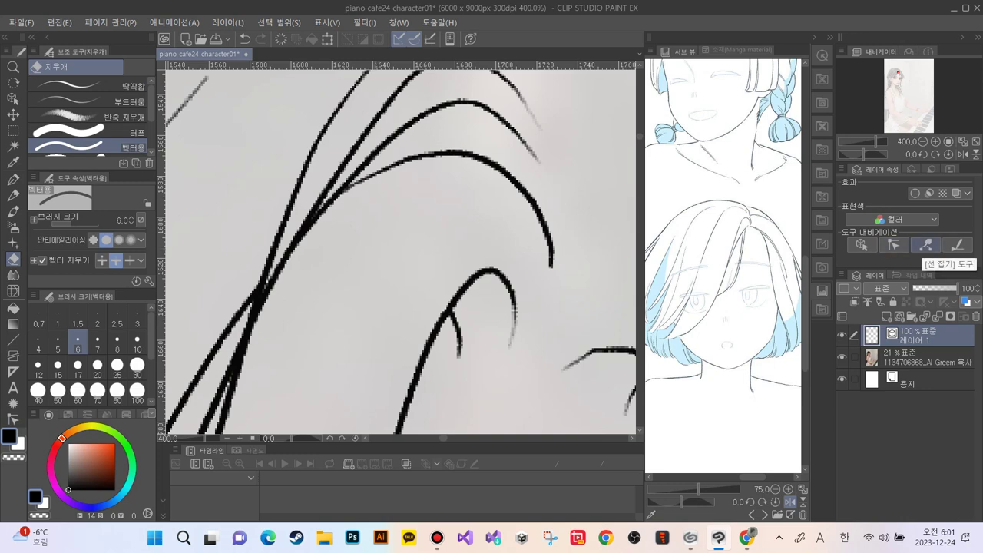
# Fine-tune the lowest and middle arched strands and round the small hooked strand's peak with the Pinch Vector Line tool
pyautogui.click(925, 244)
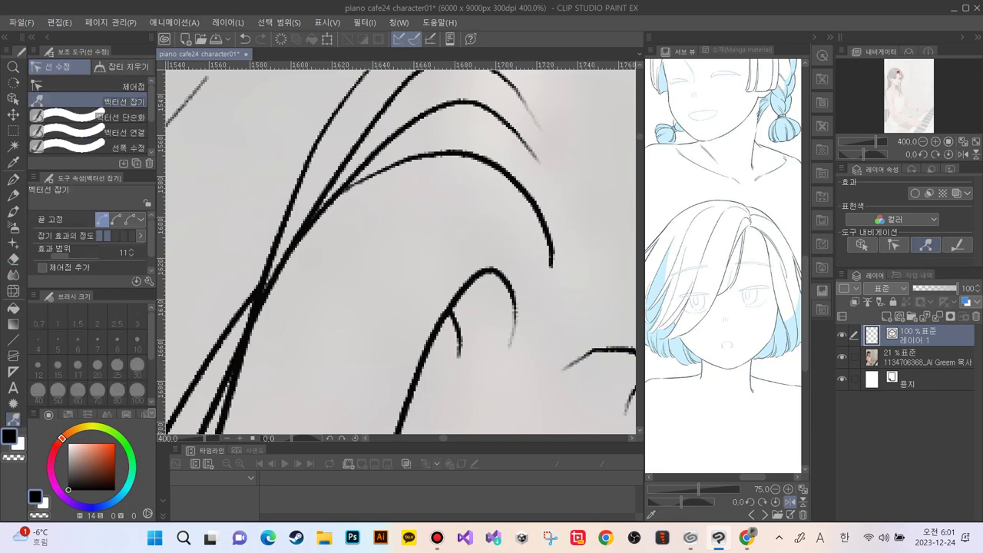
pyautogui.moveTo(423, 157); pyautogui.dragTo(423, 150)
pyautogui.moveTo(492, 165); pyautogui.dragTo(500, 165)
pyautogui.moveTo(506, 125); pyautogui.dragTo(516, 125)
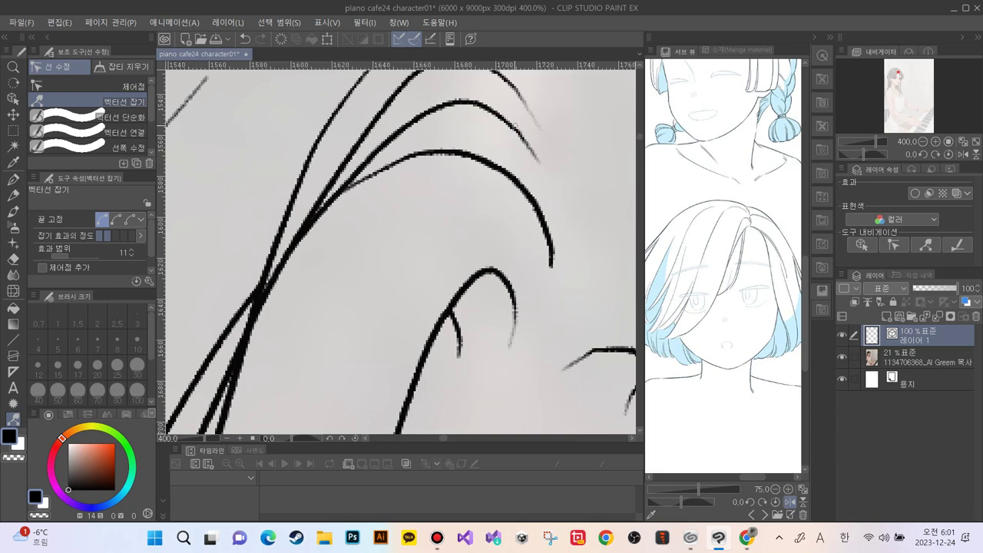
pyautogui.moveTo(363, 179)
pyautogui.mouseDown()
pyautogui.moveTo(363, 189)
pyautogui.moveTo(378, 161)
pyautogui.moveTo(375, 182)
pyautogui.moveTo(375, 171)
pyautogui.mouseUp()
pyautogui.moveTo(492, 270); pyautogui.dragTo(486, 276)
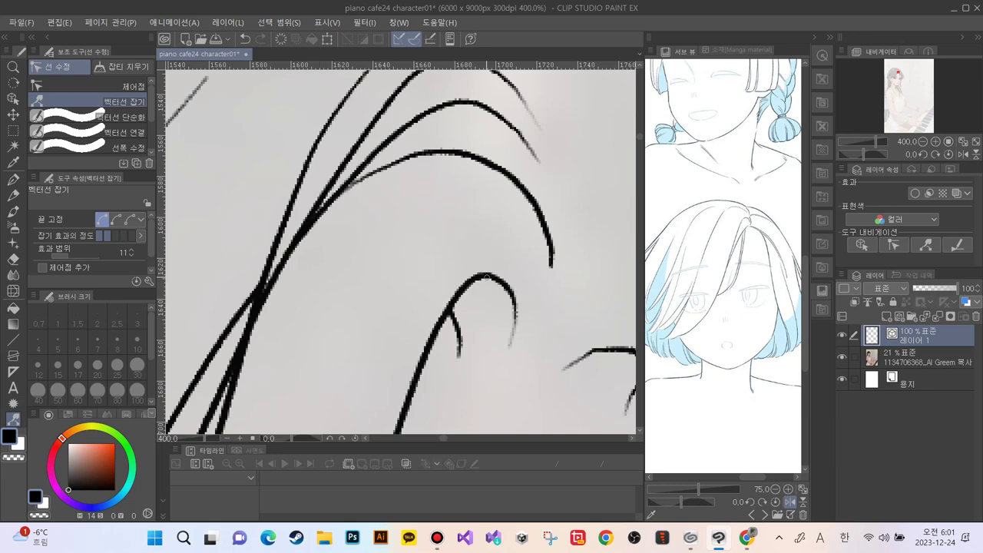
# Smooth the thin loose strands outside the crossing bangs with the Pinch Vector Line tool
pyautogui.hotkey('ctrl', '-')
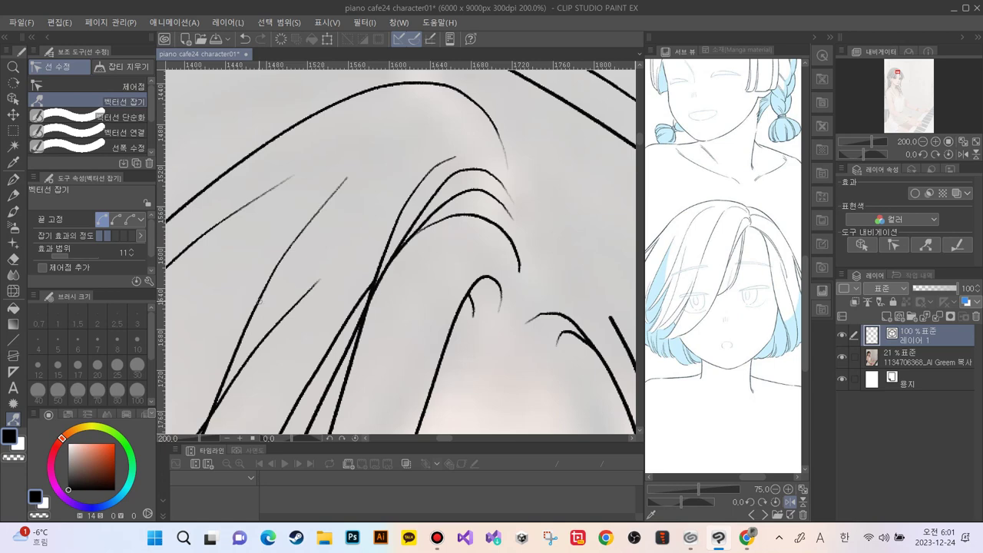
pyautogui.moveTo(273, 267)
pyautogui.mouseDown()
pyautogui.moveTo(348, 179)
pyautogui.moveTo(315, 210)
pyautogui.mouseUp()
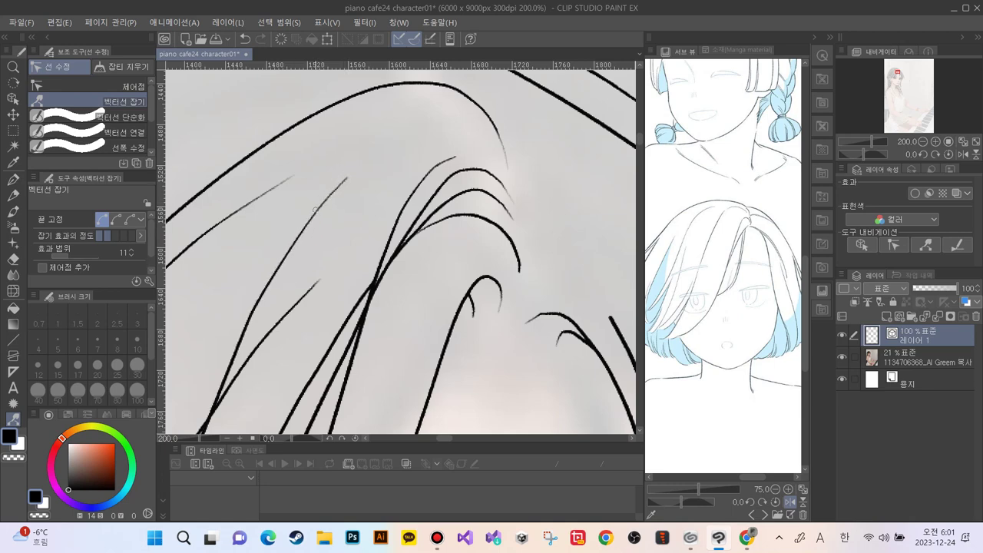
pyautogui.moveTo(233, 205)
pyautogui.mouseDown()
pyautogui.moveTo(237, 199)
pyautogui.moveTo(246, 218)
pyautogui.mouseUp()
pyautogui.moveTo(301, 305); pyautogui.dragTo(297, 303)
pyautogui.moveTo(252, 356); pyautogui.dragTo(243, 324)
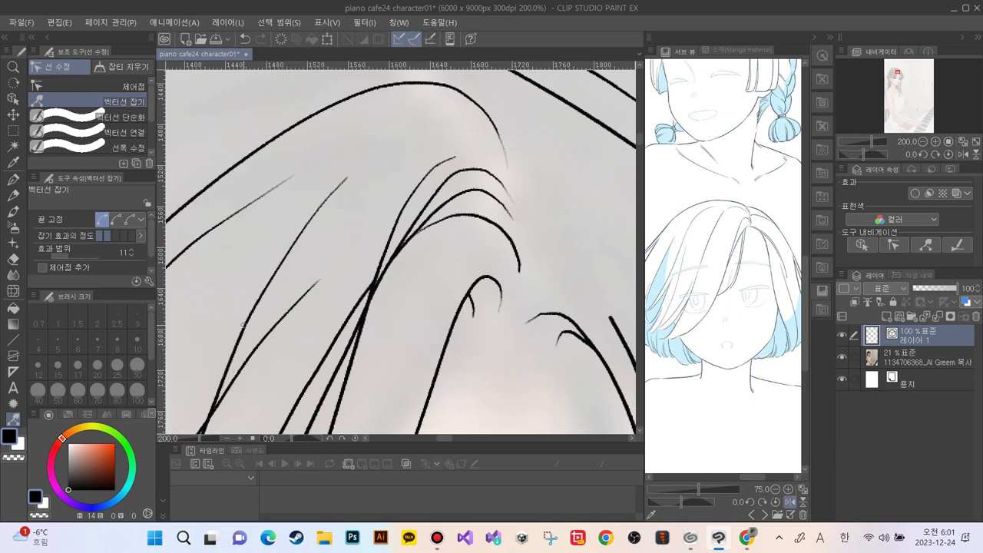
# Fine-tune the curves of the upper arched strands where the bangs cross with the Pinch Vector Line tool
pyautogui.moveTo(337, 331); pyautogui.dragTo(342, 334)
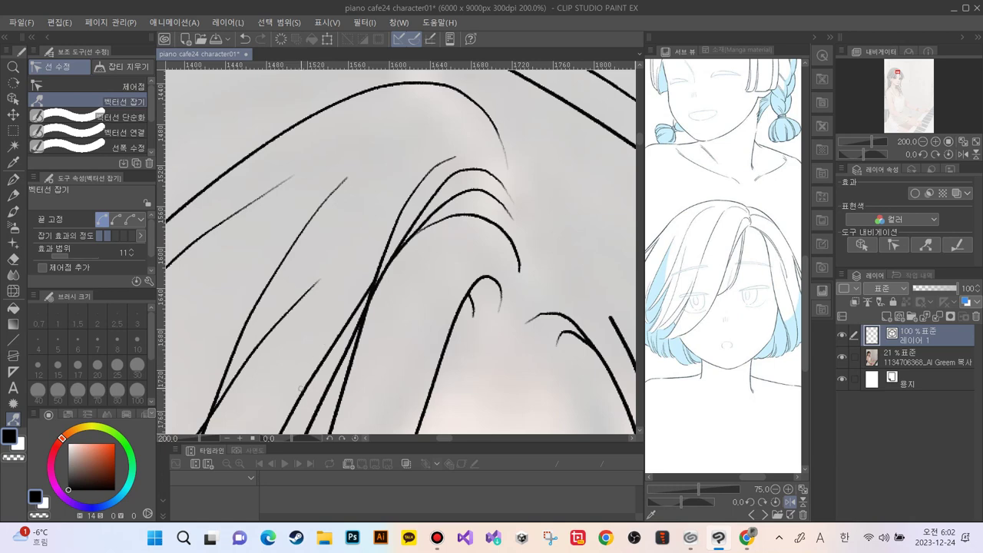
pyautogui.moveTo(429, 171); pyautogui.dragTo(427, 177)
pyautogui.moveTo(397, 216); pyautogui.dragTo(397, 220)
pyautogui.moveTo(428, 186); pyautogui.dragTo(425, 200)
pyautogui.moveTo(488, 178); pyautogui.dragTo(491, 173)
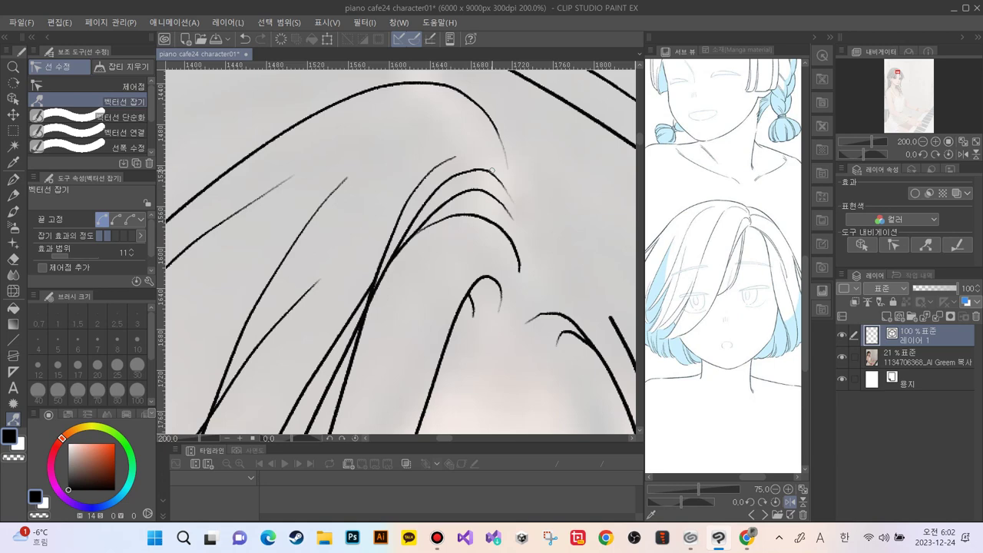
# Nudge the upper part of the short line beside the curled forehead strand with the Pinch Vector Line tool
pyautogui.moveTo(408, 342); pyautogui.dragTo(295, 145)
pyautogui.hotkey('ctrl', '-')
pyautogui.moveTo(411, 120); pyautogui.dragTo(367, 208)
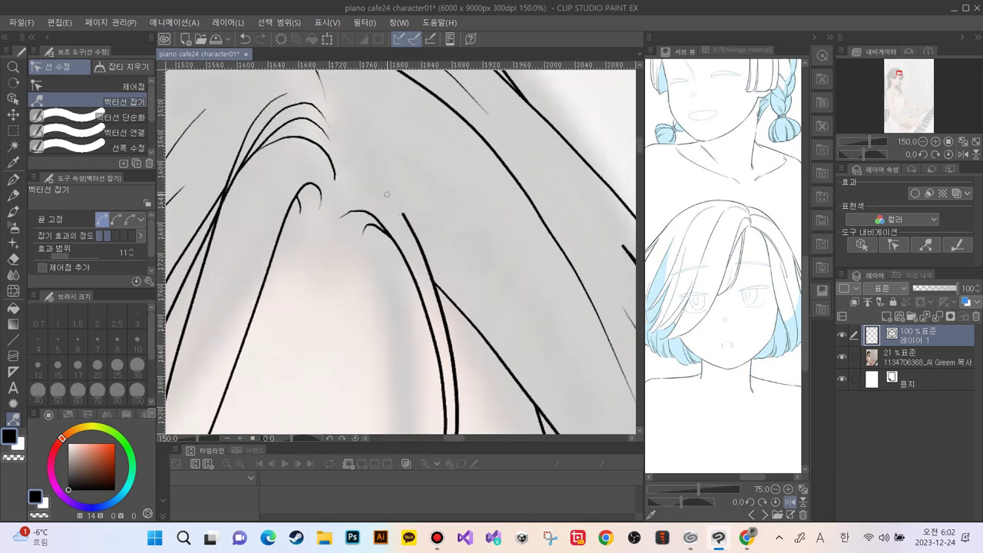
pyautogui.moveTo(411, 236); pyautogui.dragTo(413, 234)
# Smooth the outermost hair line beside the face with the Pinch Vector Line tool, keeping the one-end fixing option
pyautogui.moveTo(424, 326); pyautogui.dragTo(325, 133)
pyautogui.moveTo(437, 348); pyautogui.dragTo(339, 191)
pyautogui.hotkey('ctrl', '-')
pyautogui.moveTo(345, 286); pyautogui.dragTo(316, 323)
pyautogui.moveTo(492, 198)
pyautogui.mouseDown()
pyautogui.moveTo(504, 207)
pyautogui.moveTo(492, 199)
pyautogui.mouseUp()
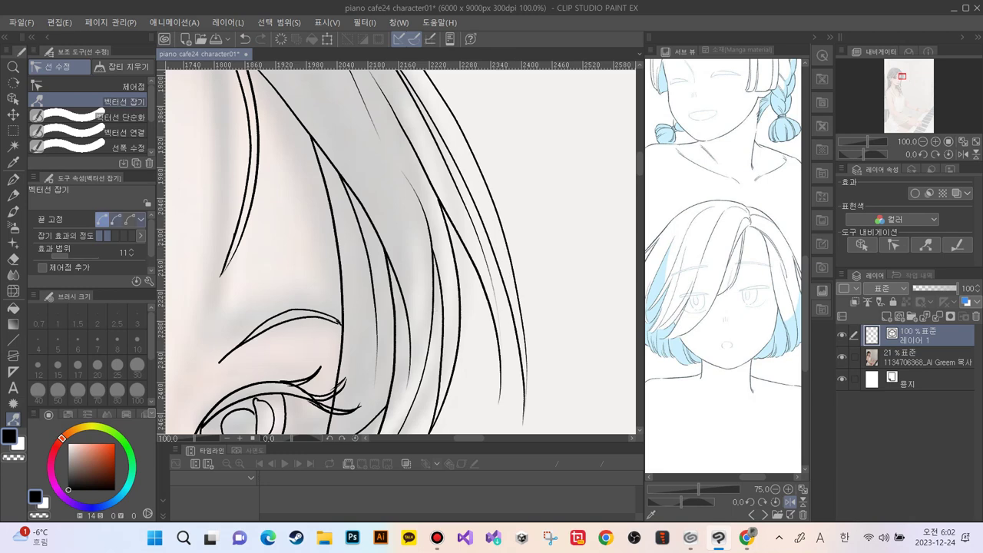
pyautogui.click(116, 220)
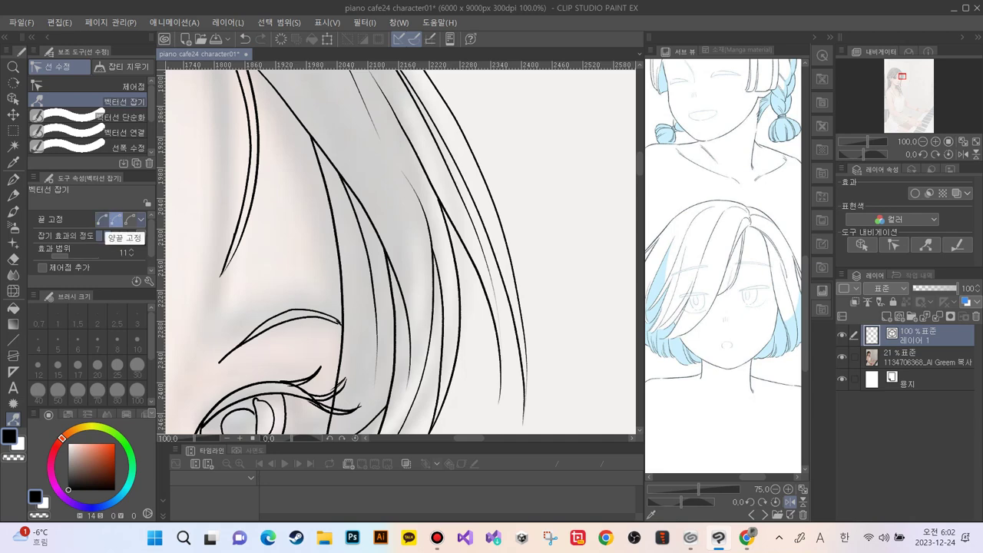
pyautogui.click(102, 220)
pyautogui.moveTo(505, 247)
pyautogui.mouseDown()
pyautogui.moveTo(517, 241)
pyautogui.moveTo(508, 249)
pyautogui.mouseUp()
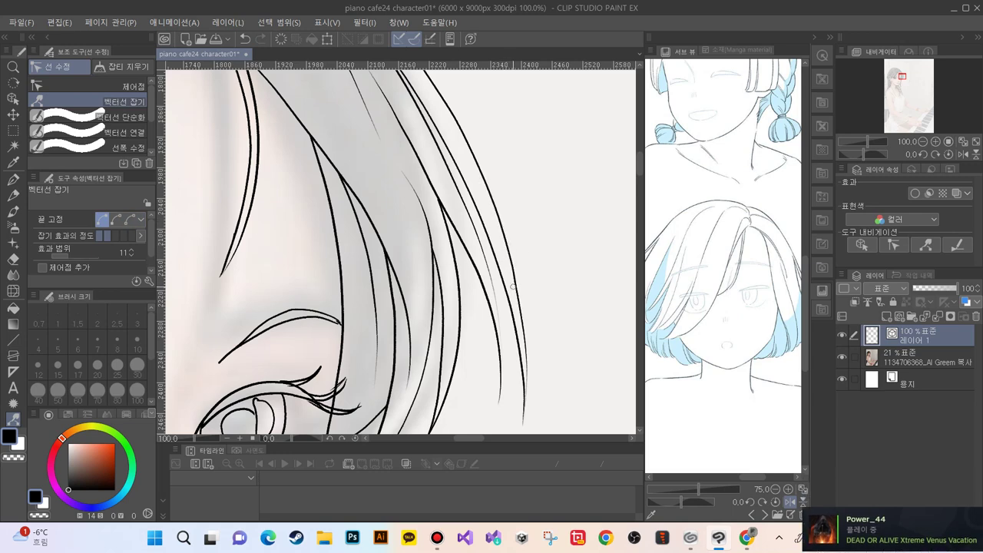
pyautogui.moveTo(518, 308); pyautogui.dragTo(523, 331)
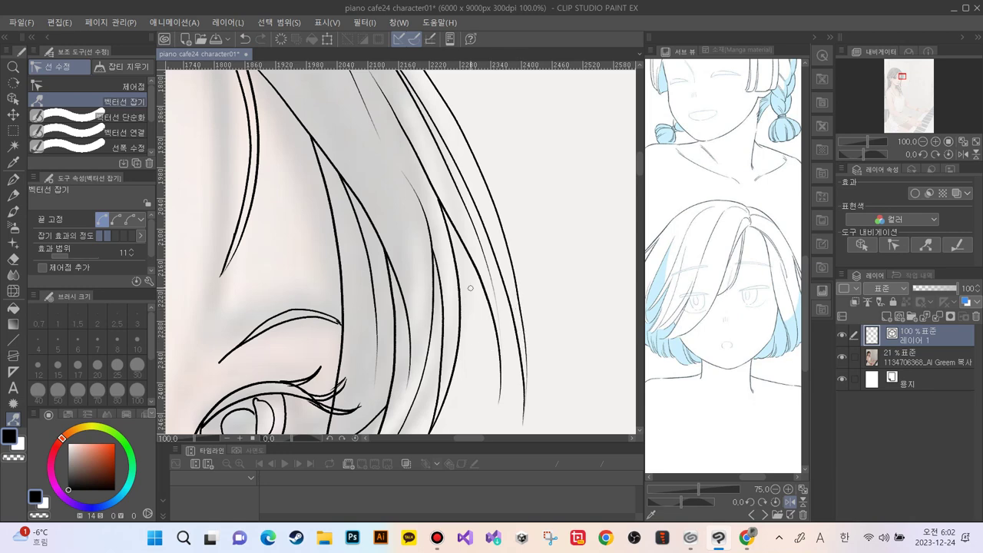
pyautogui.moveTo(519, 302); pyautogui.dragTo(518, 300)
# Refine the tapered upper end of the short inner side strand and pull the neighbouring outer strand slightly downward
pyautogui.moveTo(430, 220); pyautogui.dragTo(430, 217)
pyautogui.moveTo(402, 184); pyautogui.dragTo(428, 217)
pyautogui.moveTo(409, 183)
pyautogui.mouseDown()
pyautogui.moveTo(395, 153)
pyautogui.moveTo(418, 208)
pyautogui.moveTo(417, 191)
pyautogui.mouseUp()
pyautogui.moveTo(419, 192); pyautogui.dragTo(418, 194)
pyautogui.moveTo(496, 306); pyautogui.dragTo(498, 314)
# Nudge the outer line of the narrow forehead lock outward and reduce the pinch effect range to 6
pyautogui.moveTo(282, 228); pyautogui.dragTo(428, 336)
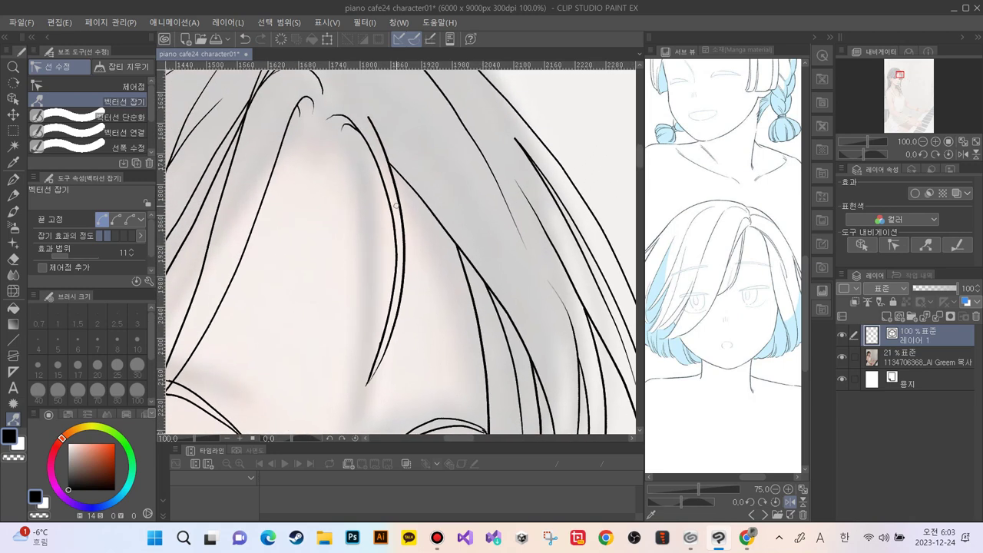
pyautogui.moveTo(399, 221); pyautogui.dragTo(401, 220)
pyautogui.moveTo(67, 256); pyautogui.dragTo(77, 256)
pyautogui.moveTo(400, 217); pyautogui.dragTo(403, 217)
pyautogui.press('[')
pyautogui.press('[')
pyautogui.press('[')
pyautogui.press('[')
pyautogui.press('[')
pyautogui.press('[')
pyautogui.press('[')
pyautogui.press('[')
pyautogui.press('[')
pyautogui.press('[')
# Thin the outer line of the forehead lock with the Correct Line Width tool at brush size 4
pyautogui.click(115, 146)
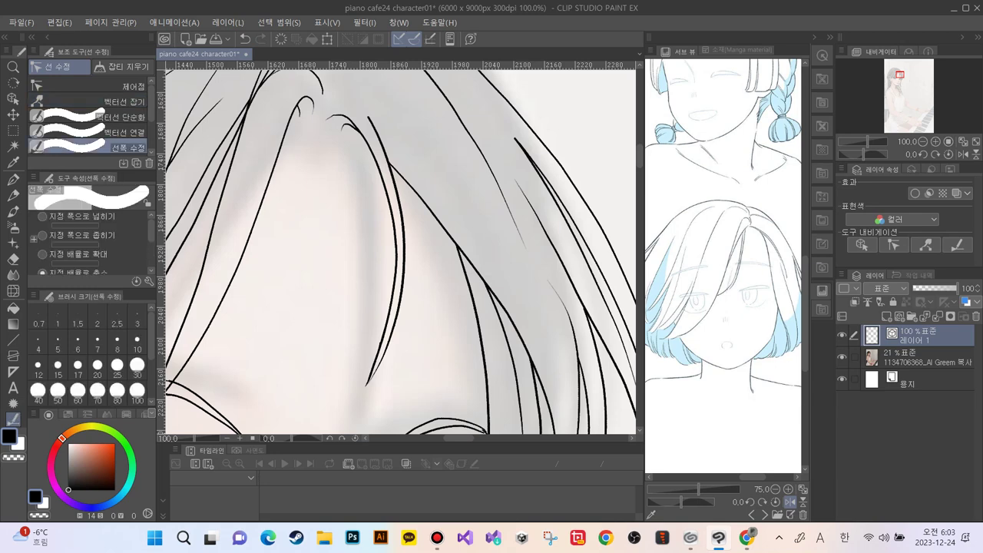
pyautogui.click(57, 339)
pyautogui.moveTo(367, 113); pyautogui.dragTo(387, 158)
pyautogui.click(37, 339)
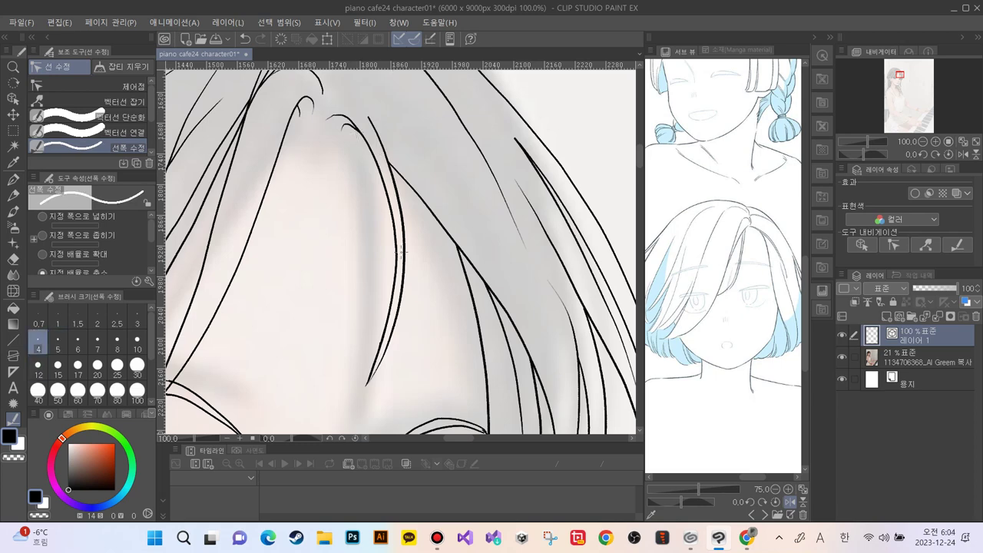
pyautogui.moveTo(367, 115)
pyautogui.mouseDown()
pyautogui.moveTo(389, 162)
pyautogui.moveTo(369, 114)
pyautogui.mouseUp()
pyautogui.moveTo(390, 170)
pyautogui.mouseDown()
pyautogui.moveTo(404, 247)
pyautogui.moveTo(404, 229)
pyautogui.moveTo(400, 303)
pyautogui.moveTo(404, 264)
pyautogui.moveTo(403, 283)
pyautogui.mouseUp()
pyautogui.moveTo(400, 201); pyautogui.dragTo(404, 278)
pyautogui.moveTo(395, 179); pyautogui.dragTo(404, 276)
pyautogui.moveTo(395, 196); pyautogui.dragTo(403, 308)
pyautogui.moveTo(401, 215); pyautogui.dragTo(384, 356)
pyautogui.moveTo(401, 213); pyautogui.dragTo(402, 265)
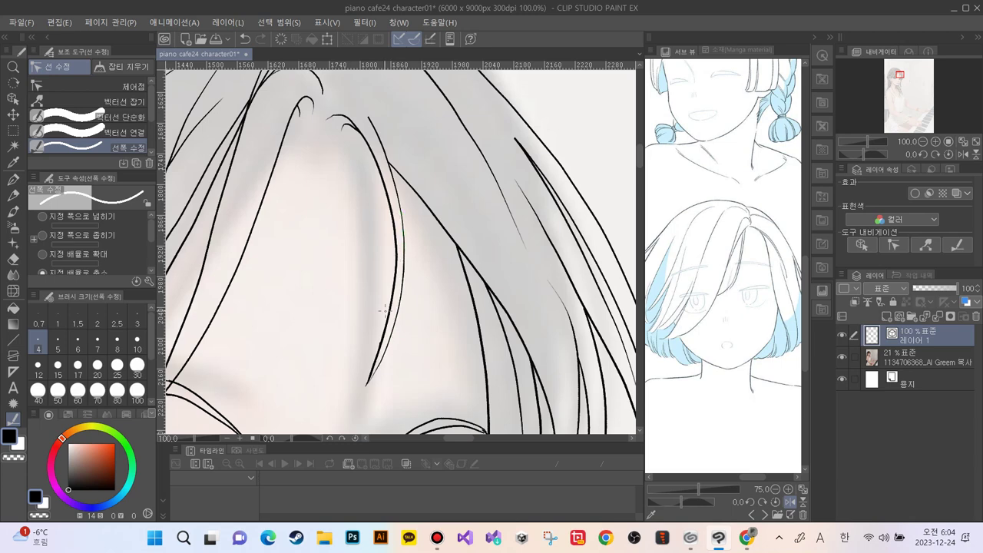
pyautogui.moveTo(401, 253); pyautogui.dragTo(387, 311)
pyautogui.moveTo(374, 124); pyautogui.dragTo(351, 96)
# Inspect the control points of both forehead lock lines and simplify the outer one from the hair intersection to its tip
pyautogui.click(122, 86)
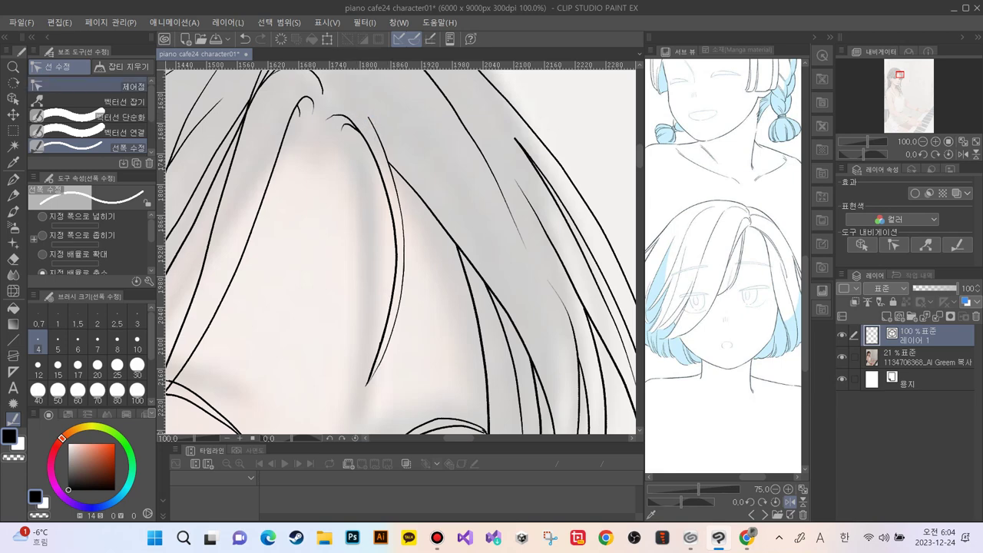
pyautogui.click(381, 341)
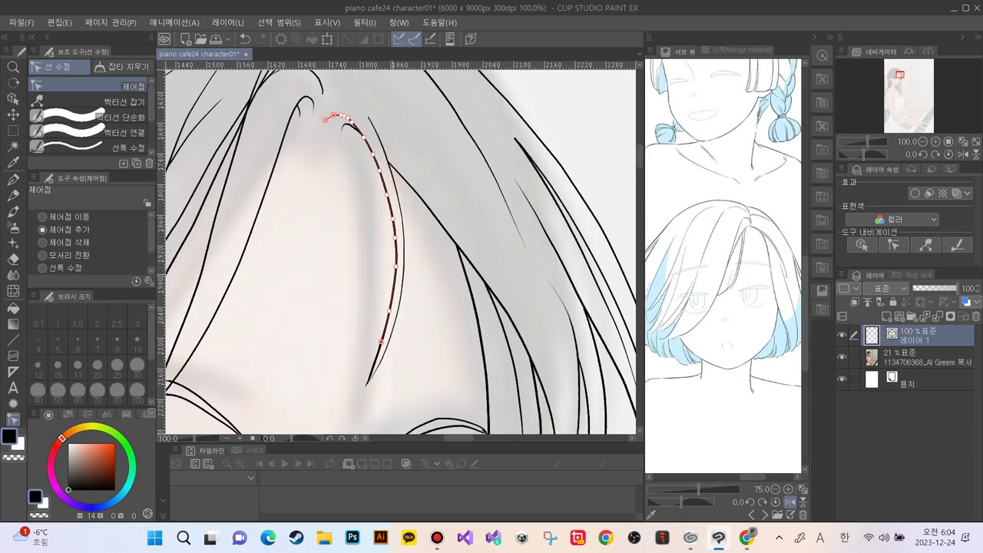
pyautogui.click(403, 261)
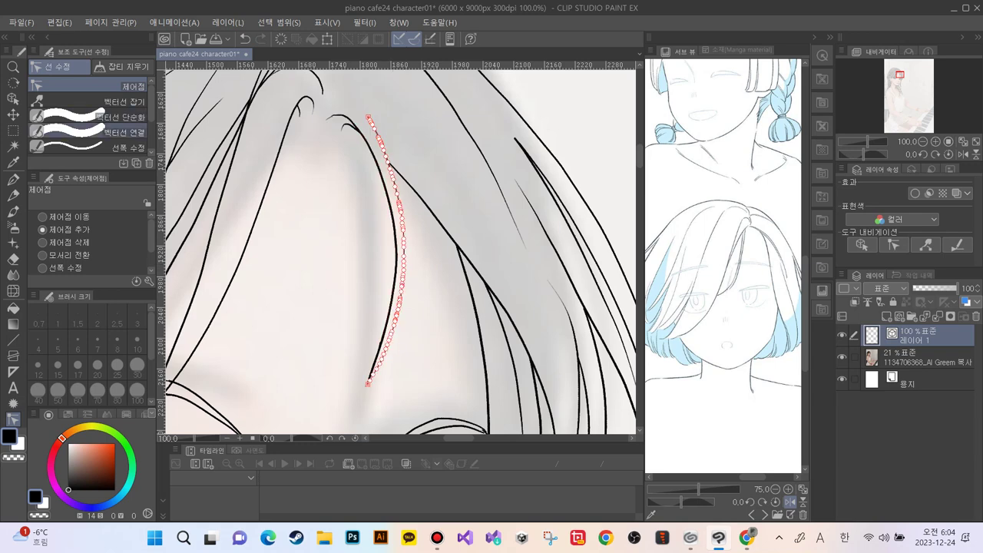
pyautogui.click(121, 117)
pyautogui.moveTo(388, 166)
pyautogui.mouseDown()
pyautogui.moveTo(406, 220)
pyautogui.moveTo(406, 286)
pyautogui.moveTo(371, 383)
pyautogui.mouseUp()
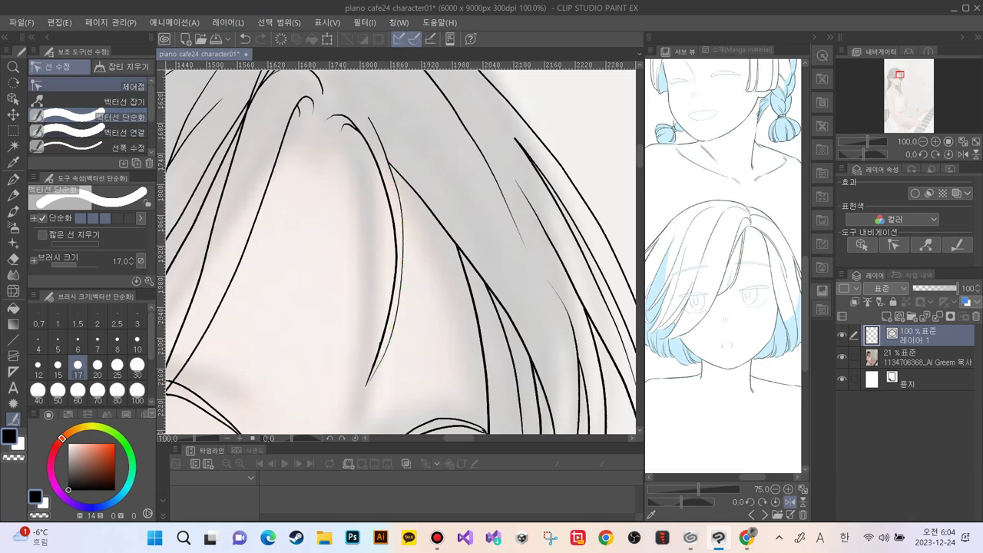
# Move the two remaining control points of the forehead lock's outer line to even out its lower curve
pyautogui.click(123, 86)
pyautogui.moveTo(402, 223); pyautogui.dragTo(401, 221)
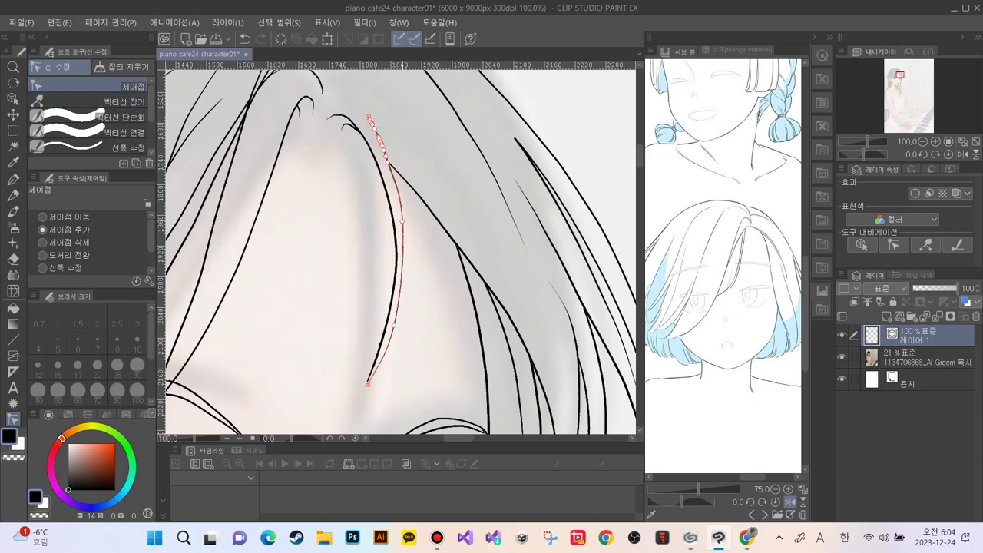
pyautogui.moveTo(394, 326); pyautogui.dragTo(397, 306)
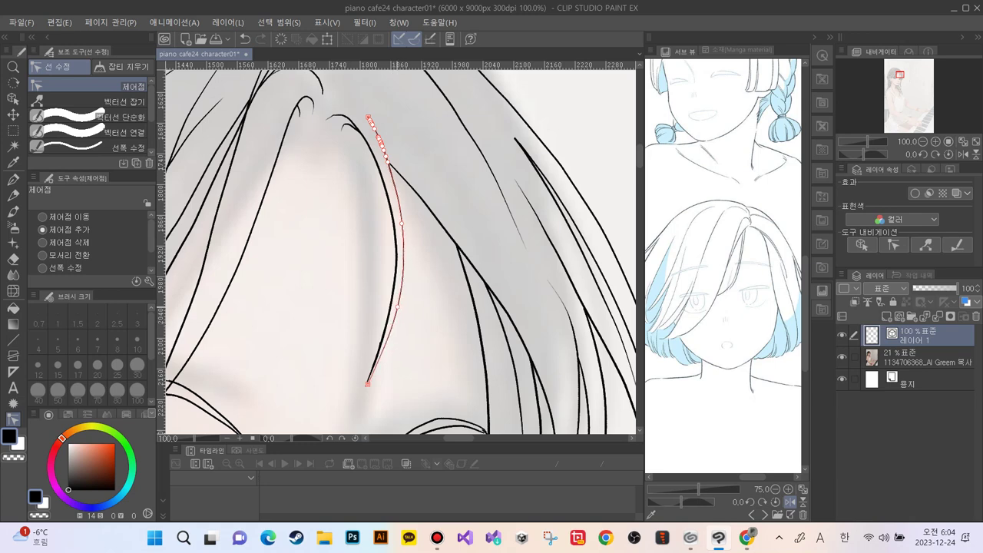
pyautogui.click(395, 265)
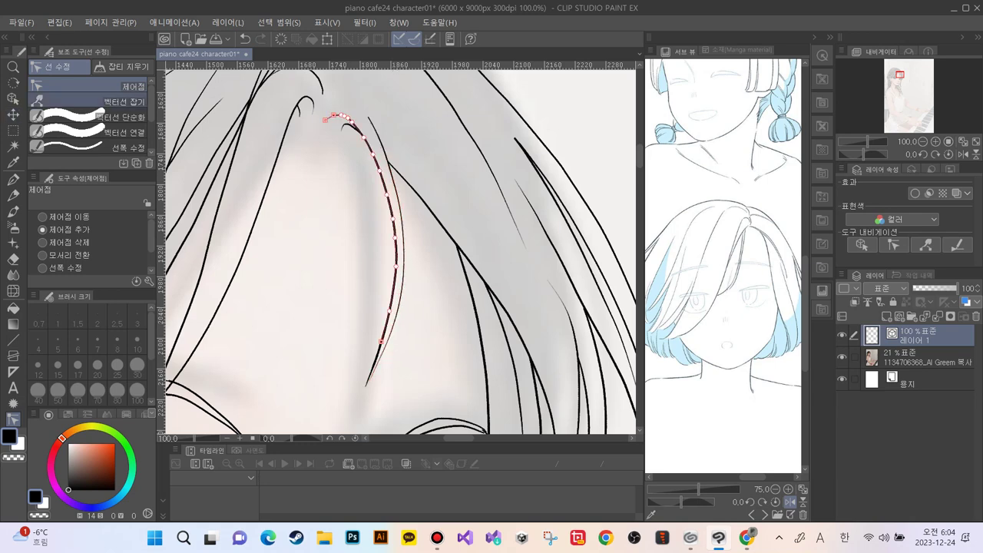
# Simplify the upper end of the lock's outer line and the full length of its inner line at brush size 17
pyautogui.click(119, 116)
pyautogui.moveTo(387, 157); pyautogui.dragTo(373, 120)
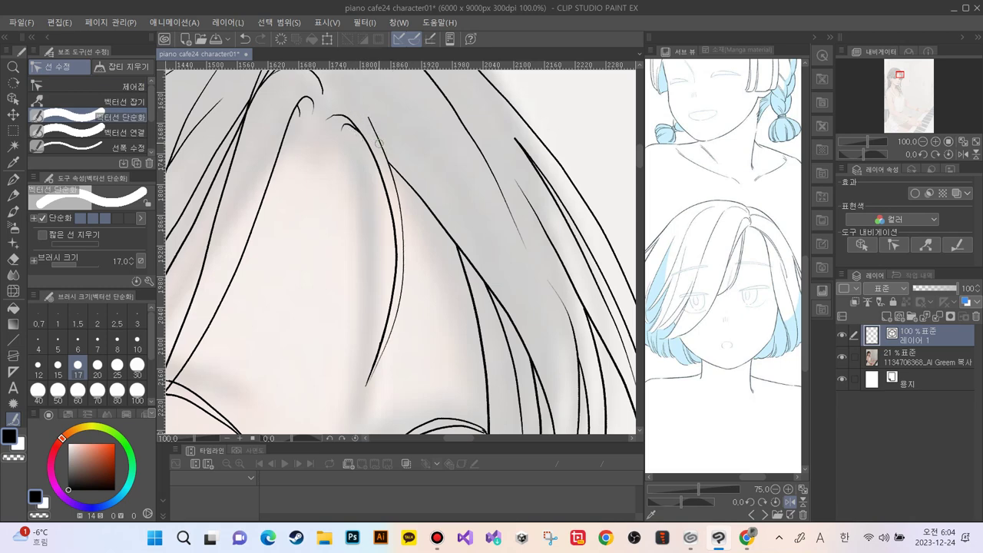
pyautogui.moveTo(365, 145)
pyautogui.mouseDown()
pyautogui.moveTo(391, 225)
pyautogui.moveTo(396, 288)
pyautogui.mouseUp()
pyautogui.moveTo(377, 173)
pyautogui.mouseDown()
pyautogui.moveTo(391, 242)
pyautogui.moveTo(381, 341)
pyautogui.mouseUp()
pyautogui.moveTo(390, 257); pyautogui.dragTo(379, 347)
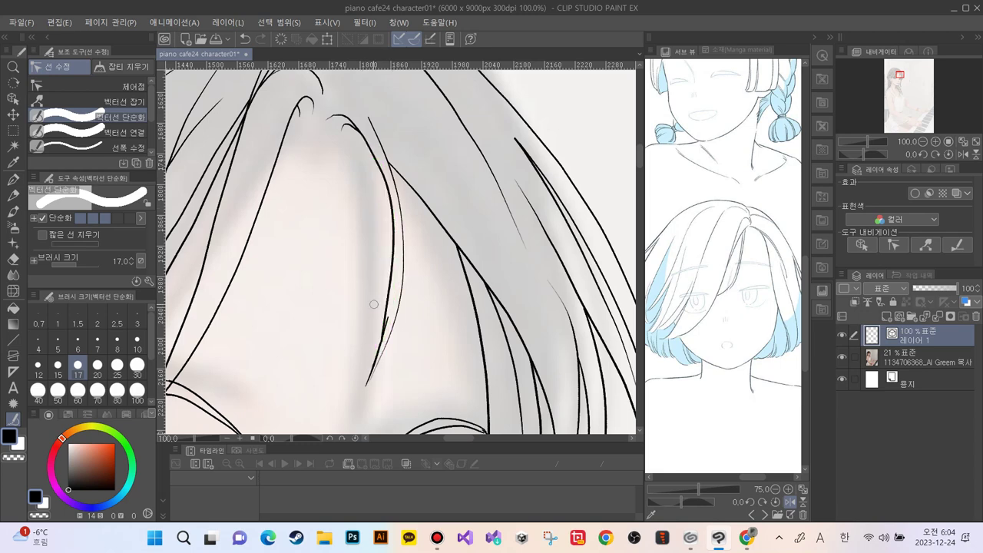
pyautogui.moveTo(379, 174)
pyautogui.mouseDown()
pyautogui.moveTo(330, 111)
pyautogui.moveTo(356, 131)
pyautogui.moveTo(328, 133)
pyautogui.mouseUp()
pyautogui.moveTo(363, 135); pyautogui.dragTo(331, 136)
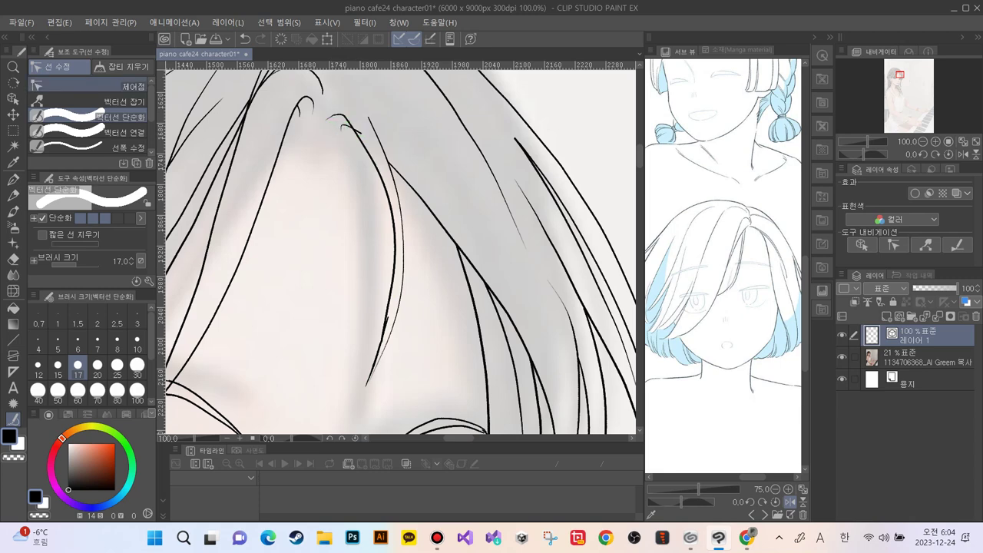
# Pull the simplified inner line of the forehead lock inward and realign its lower end with the tapered tip using Pinch Vector Line
pyautogui.click(123, 86)
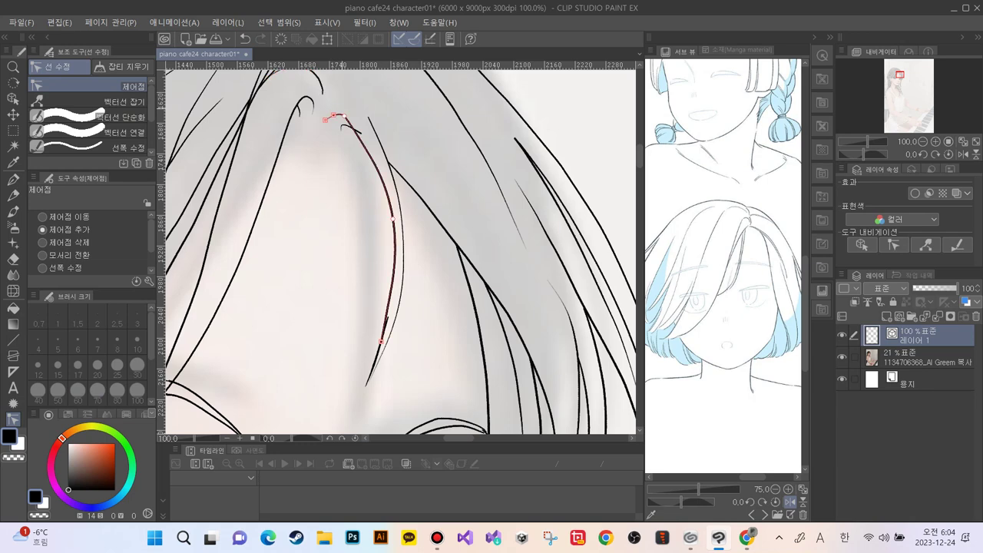
pyautogui.press('e')
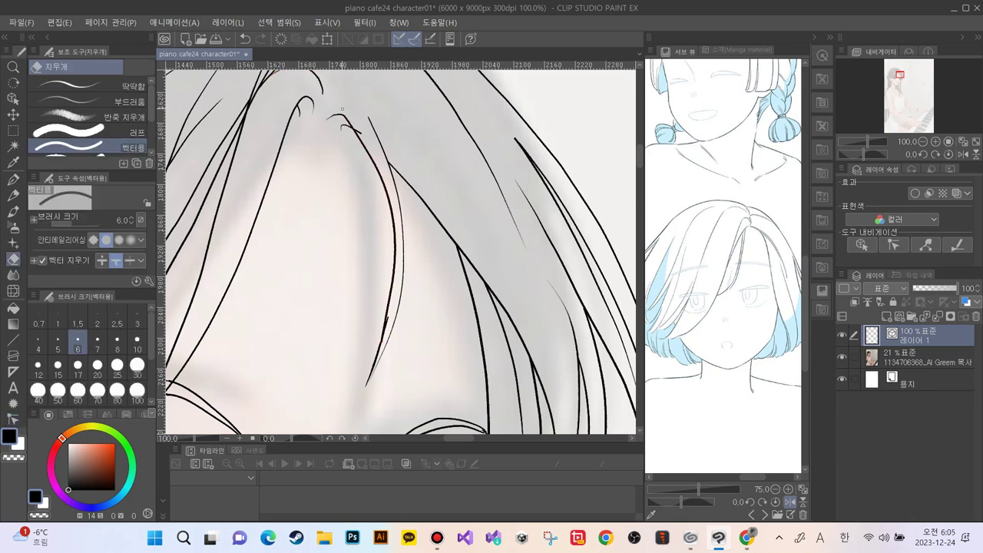
pyautogui.press('o')
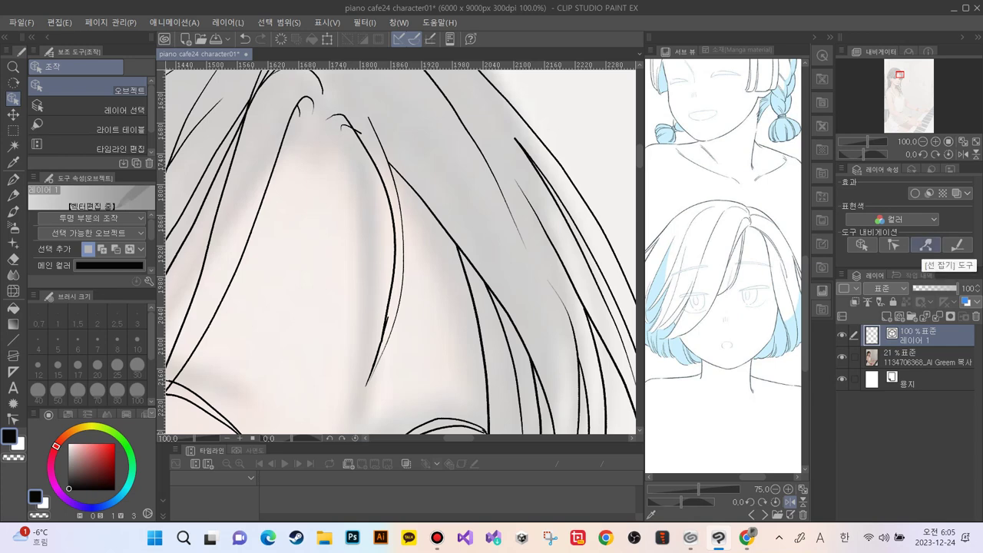
pyautogui.press('y')
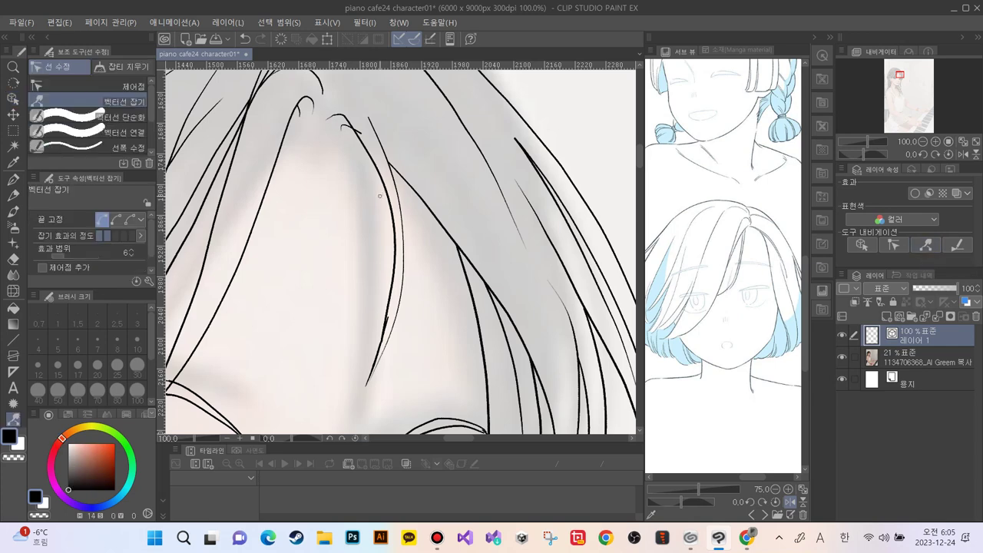
pyautogui.moveTo(385, 193)
pyautogui.mouseDown()
pyautogui.moveTo(383, 179)
pyautogui.moveTo(383, 197)
pyautogui.mouseUp()
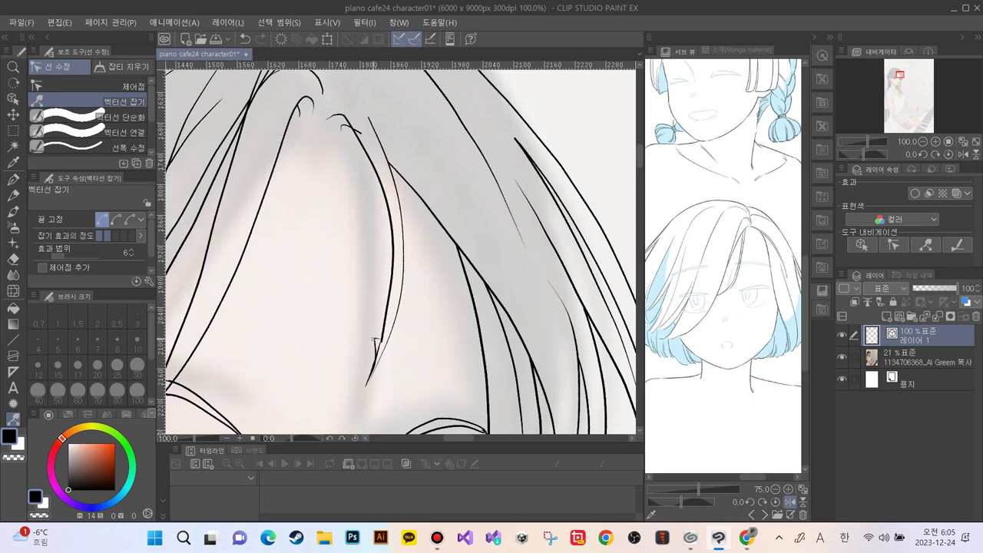
pyautogui.moveTo(376, 358)
pyautogui.mouseDown()
pyautogui.moveTo(358, 330)
pyautogui.moveTo(344, 340)
pyautogui.moveTo(336, 375)
pyautogui.moveTo(367, 287)
pyautogui.moveTo(348, 264)
pyautogui.moveTo(309, 264)
pyautogui.moveTo(351, 330)
pyautogui.moveTo(376, 349)
pyautogui.mouseUp()
pyautogui.hotkey('ctrl', '+')
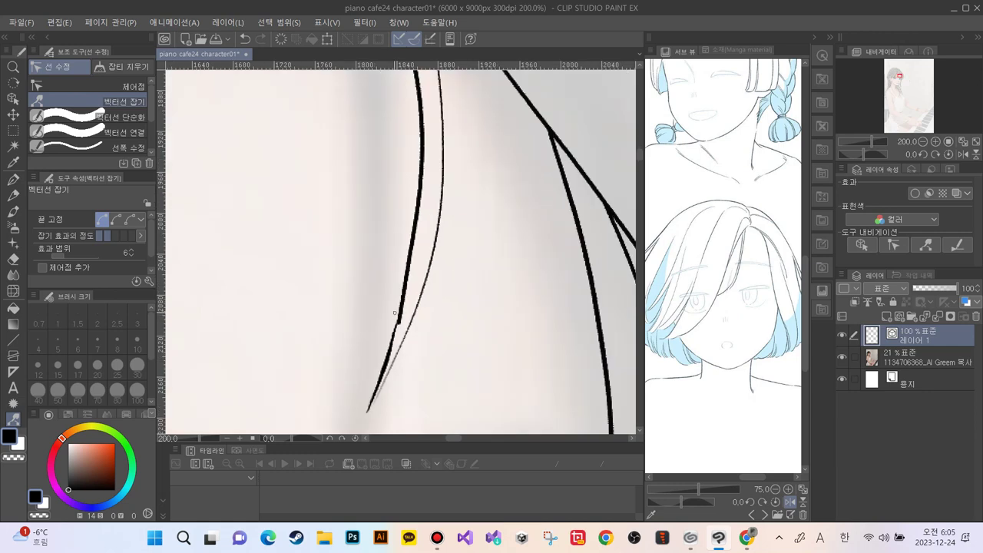
pyautogui.moveTo(396, 323)
pyautogui.mouseDown()
pyautogui.moveTo(387, 301)
pyautogui.moveTo(401, 329)
pyautogui.moveTo(365, 324)
pyautogui.mouseUp()
pyautogui.hotkey('ctrl', 'z')
pyautogui.moveTo(417, 204)
pyautogui.mouseDown()
pyautogui.moveTo(424, 178)
pyautogui.moveTo(416, 205)
pyautogui.mouseUp()
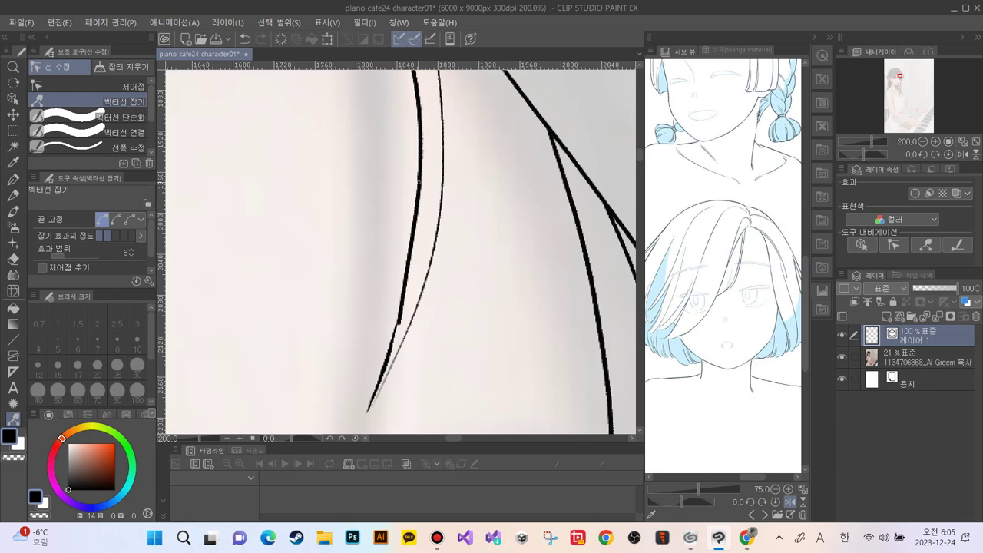
# Reshape the lower half of the lock's inner line into a smooth curve by adding and moving control points
pyautogui.click(115, 86)
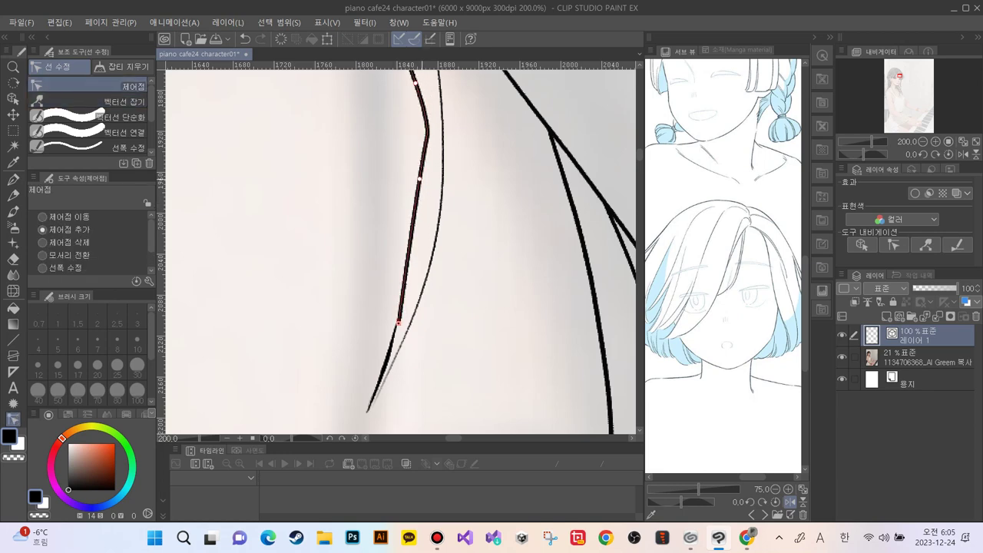
pyautogui.moveTo(426, 124); pyautogui.dragTo(422, 141)
pyautogui.moveTo(420, 179); pyautogui.dragTo(416, 239)
pyautogui.moveTo(422, 140)
pyautogui.mouseDown()
pyautogui.moveTo(421, 172)
pyautogui.moveTo(422, 143)
pyautogui.mouseUp()
pyautogui.moveTo(420, 181); pyautogui.dragTo(421, 182)
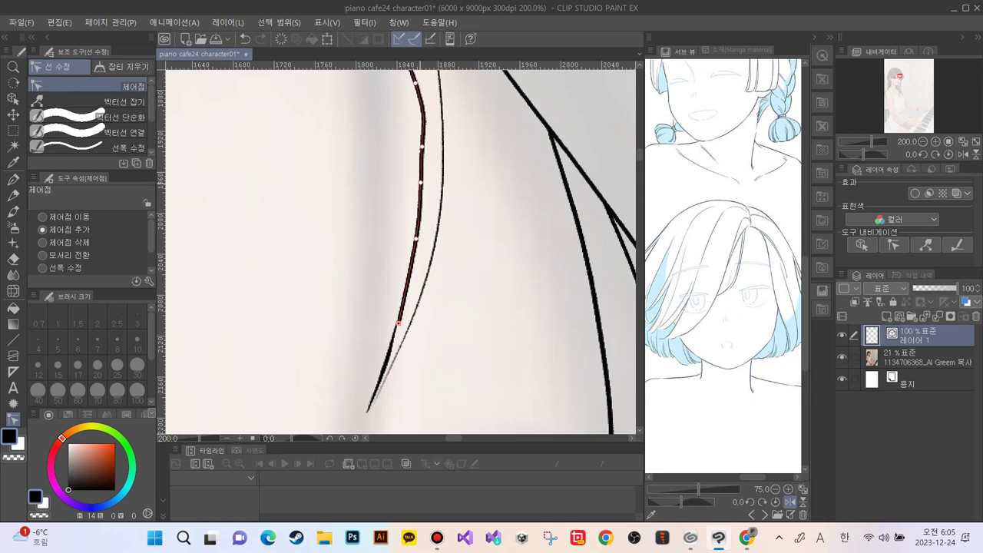
pyautogui.moveTo(421, 114); pyautogui.dragTo(422, 161)
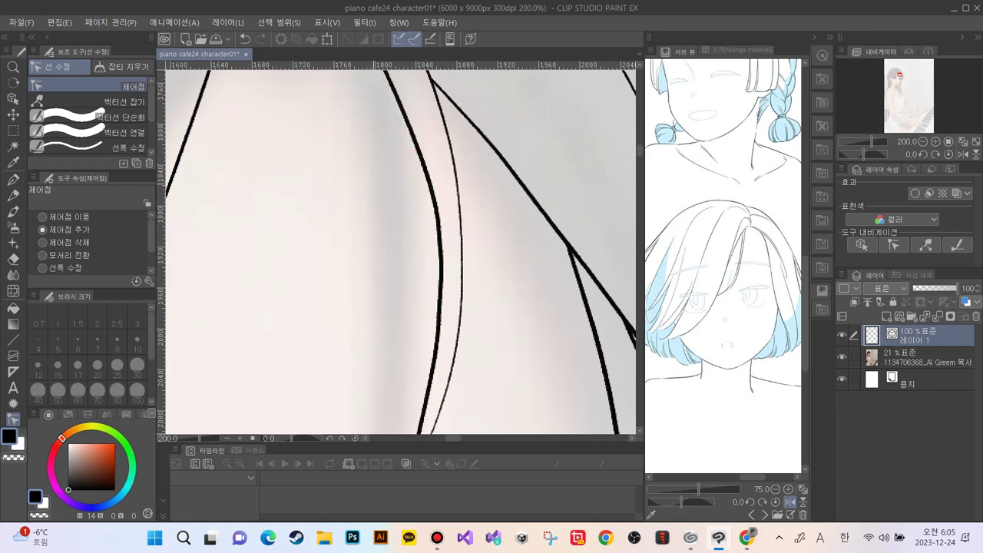
# Reshape the upper end of the forehead lock's inner line into a smooth arc by moving and adding control points
pyautogui.moveTo(373, 111); pyautogui.dragTo(396, 260)
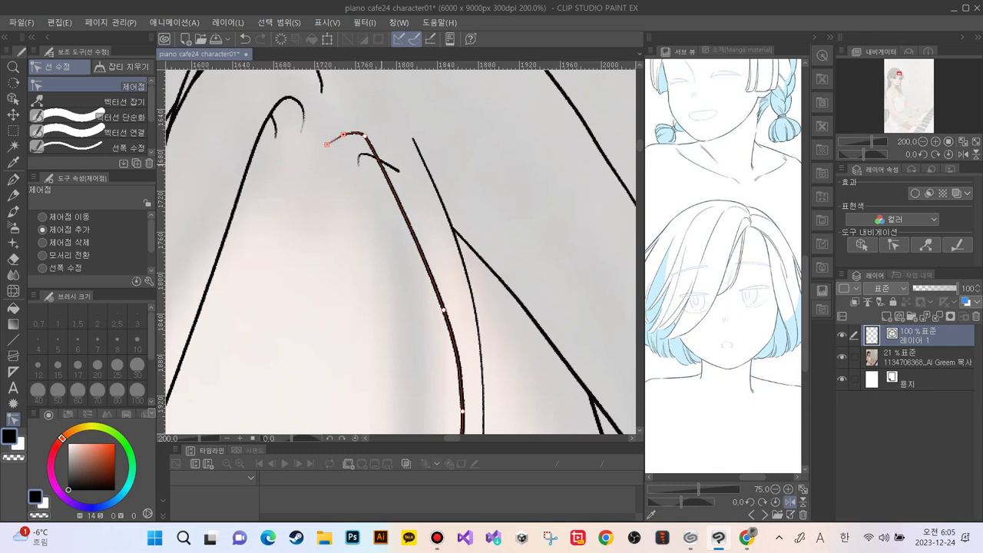
pyautogui.moveTo(443, 310); pyautogui.dragTo(438, 278)
pyautogui.moveTo(365, 136)
pyautogui.mouseDown()
pyautogui.moveTo(393, 182)
pyautogui.moveTo(376, 149)
pyautogui.moveTo(347, 135)
pyautogui.moveTo(356, 135)
pyautogui.mouseUp()
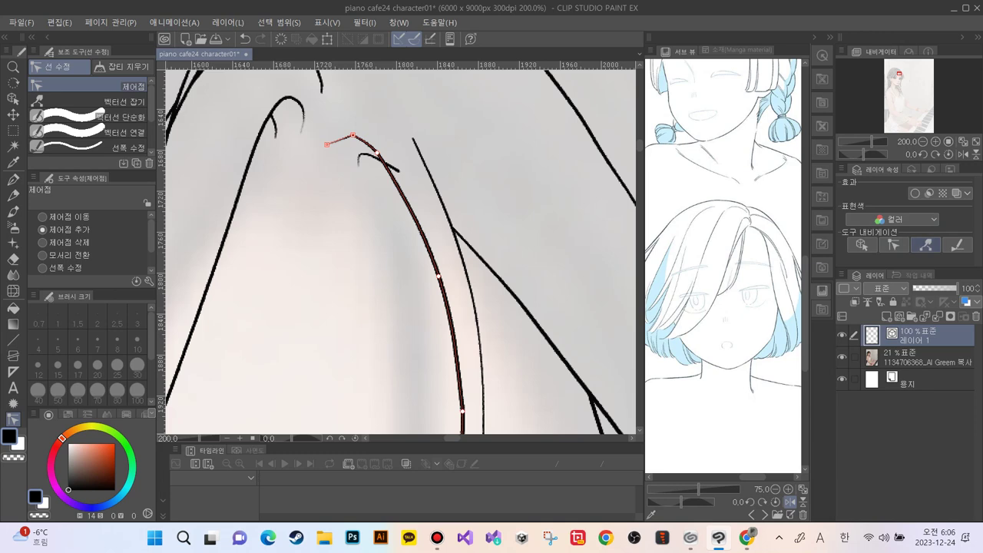
pyautogui.press('y')
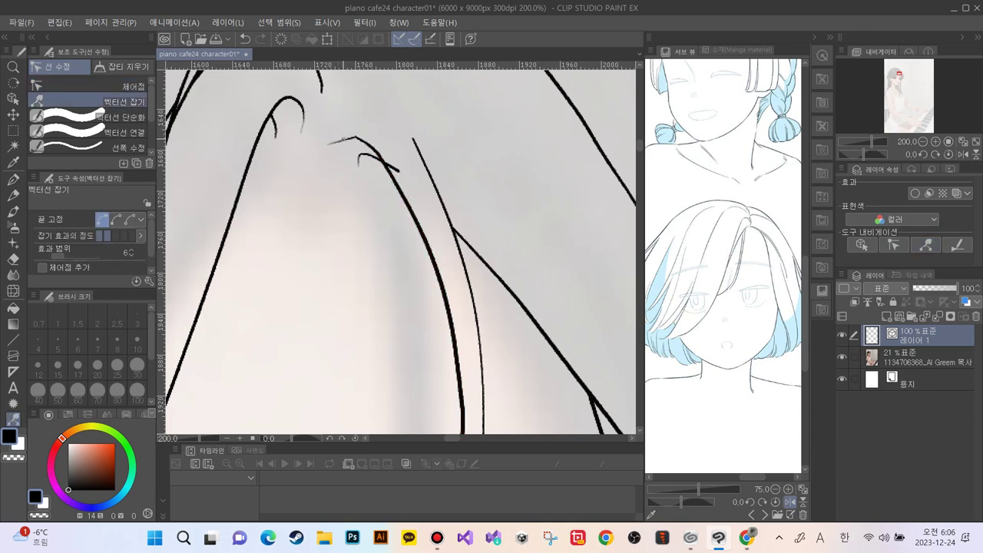
pyautogui.press(',')
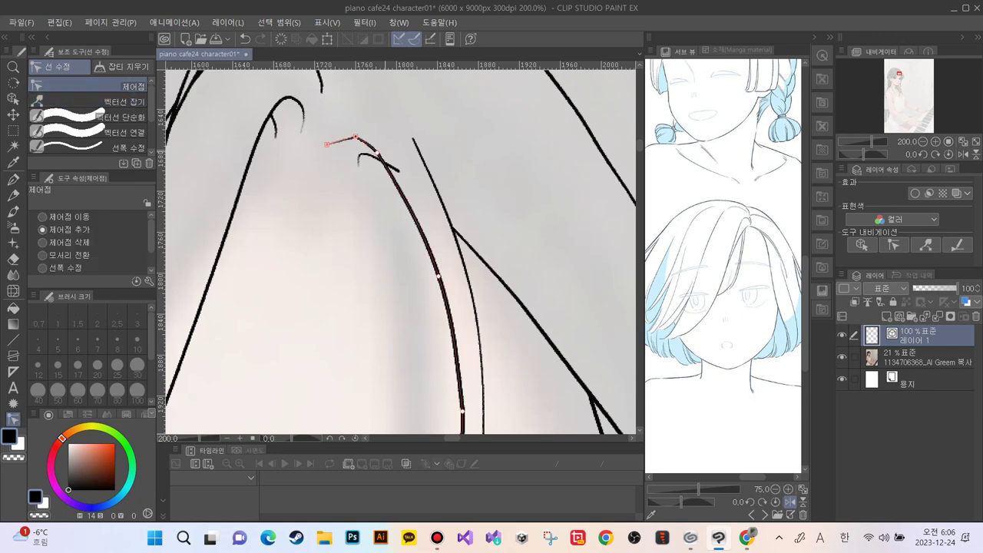
pyautogui.click(341, 139)
pyautogui.moveTo(354, 137)
pyautogui.mouseDown()
pyautogui.moveTo(364, 140)
pyautogui.moveTo(343, 137)
pyautogui.moveTo(361, 138)
pyautogui.mouseUp()
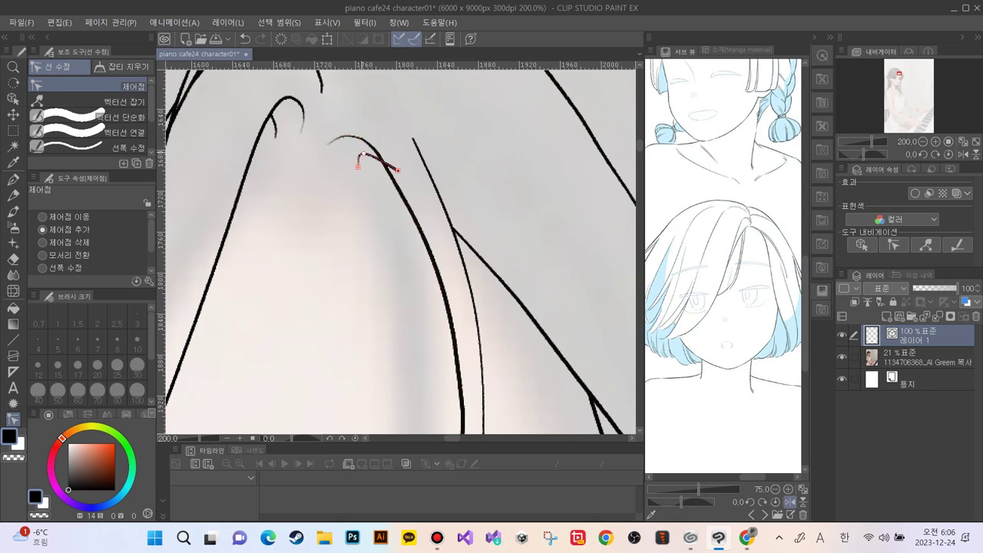
pyautogui.moveTo(397, 186); pyautogui.dragTo(400, 185)
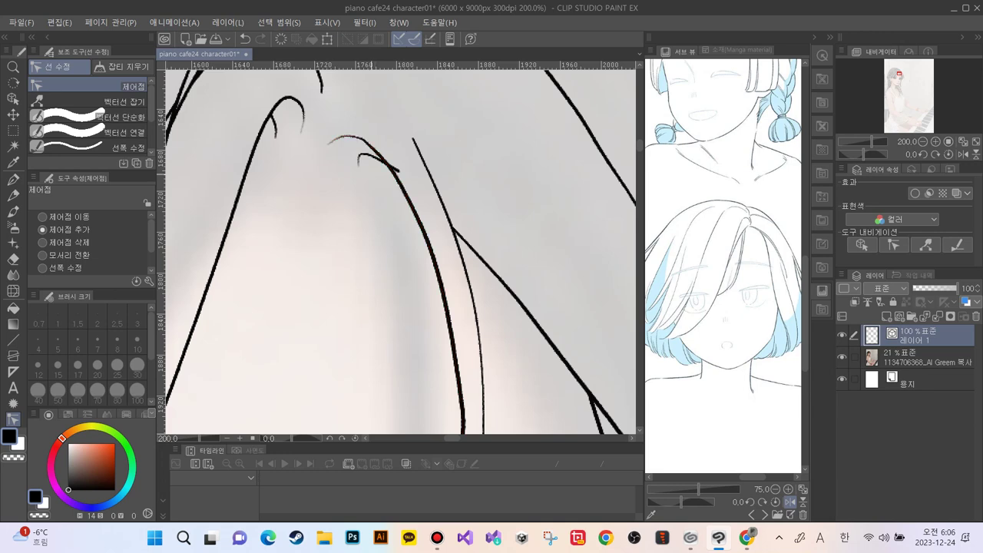
pyautogui.moveTo(377, 153); pyautogui.dragTo(381, 154)
# Erase the small hook's overshoot past the lock's inner line and nudge the hook slightly downward
pyautogui.press('e')
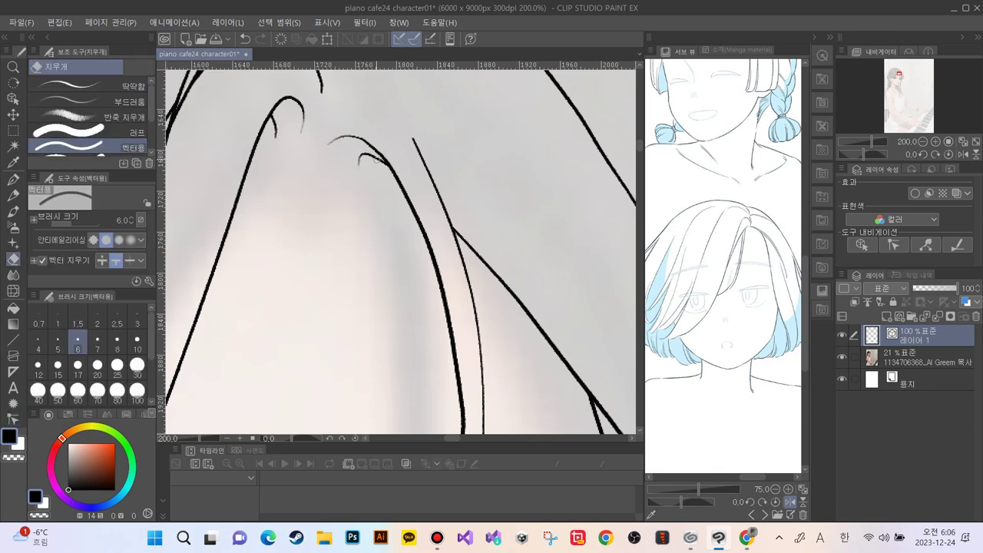
pyautogui.press('p')
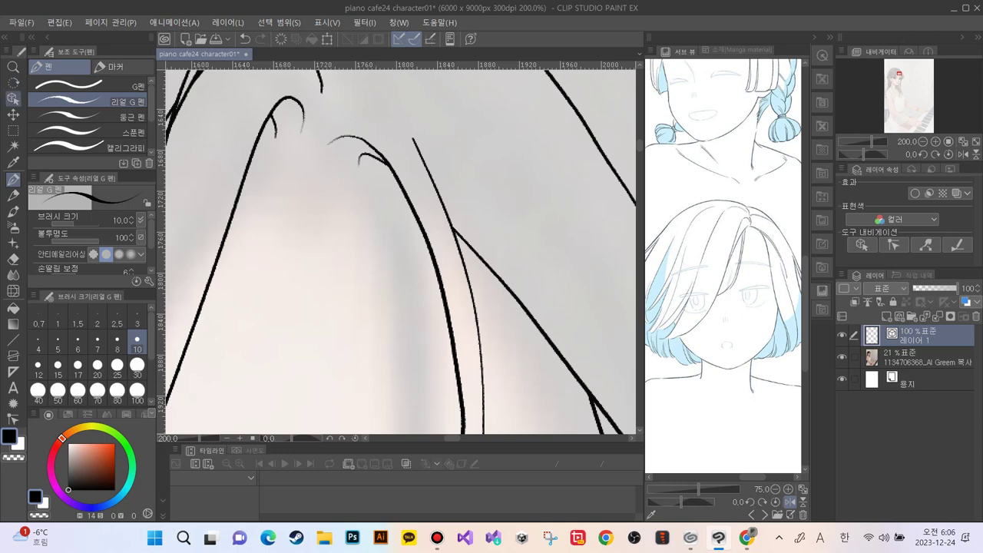
pyautogui.click(13, 98)
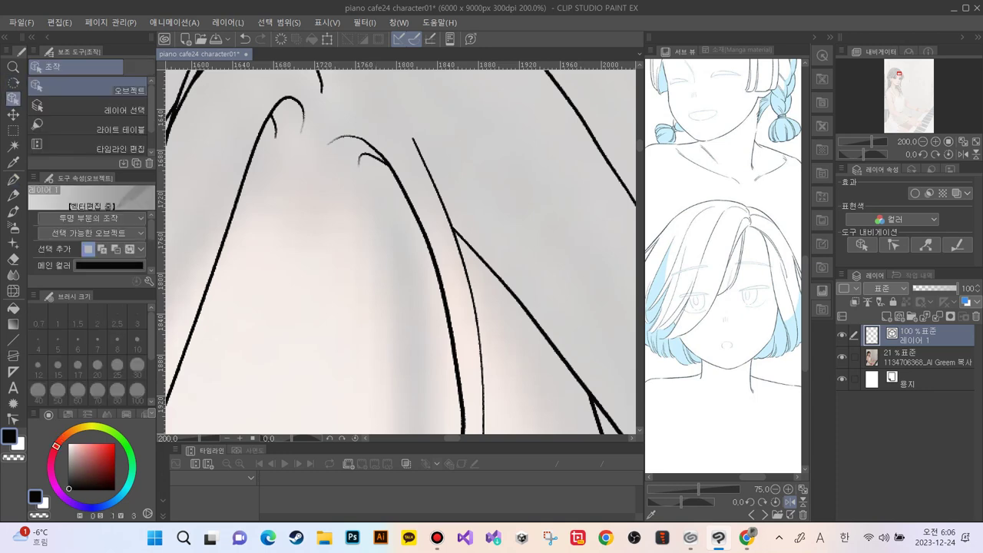
pyautogui.click(365, 157)
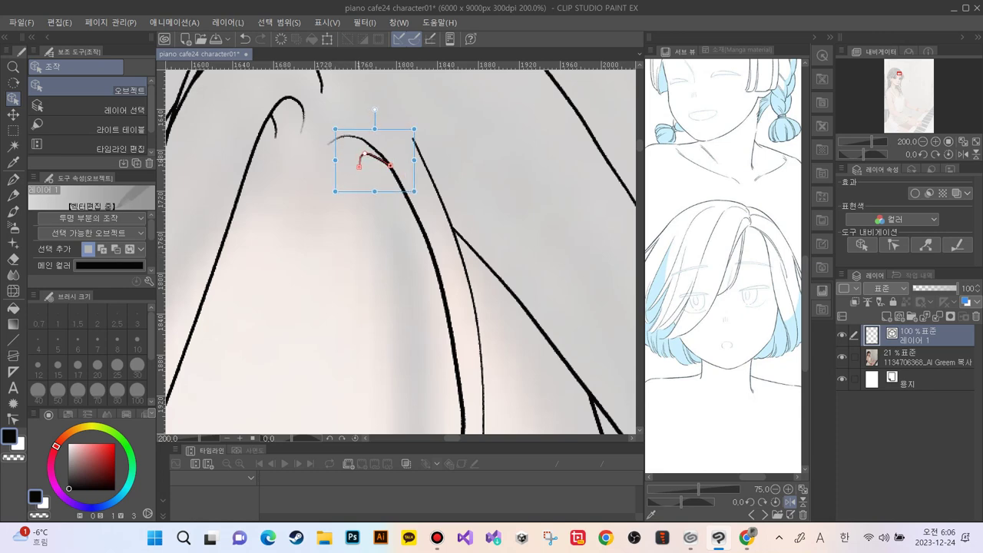
pyautogui.press('Down')
pyautogui.press('Down')
pyautogui.click(357, 232)
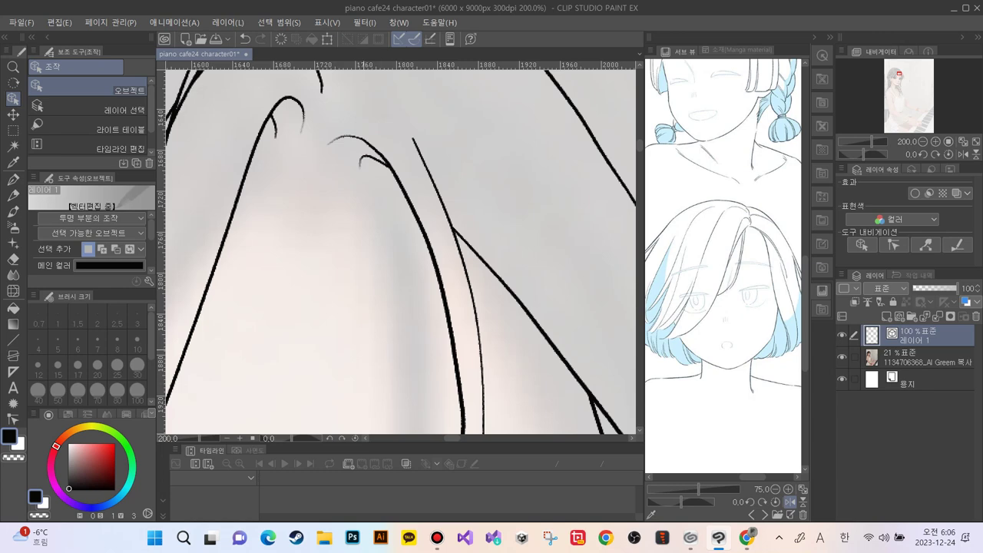
# Move two control points in the middle of the lock's inner line to smooth its bend
pyautogui.scroll(-5, 399, 245)
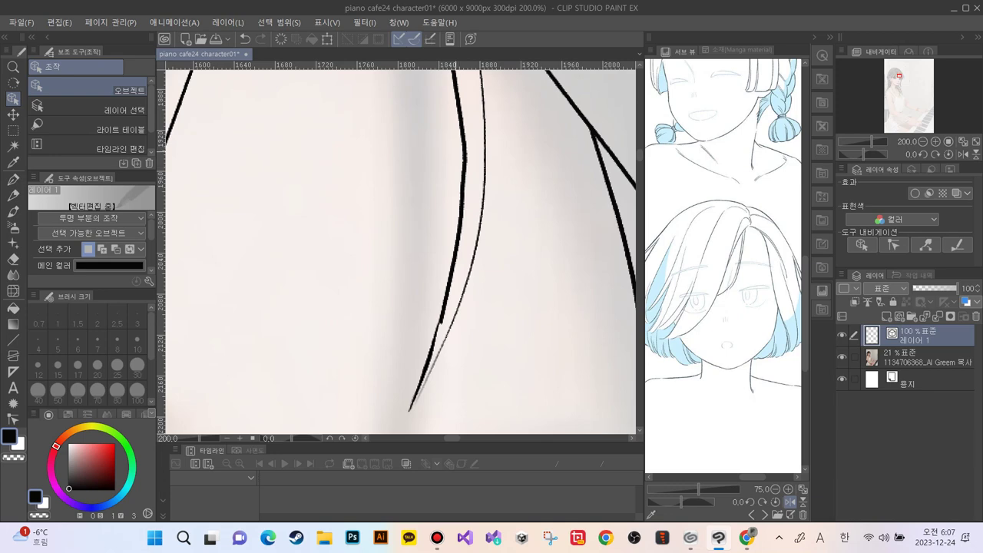
pyautogui.click(459, 232)
pyautogui.moveTo(463, 145); pyautogui.dragTo(461, 137)
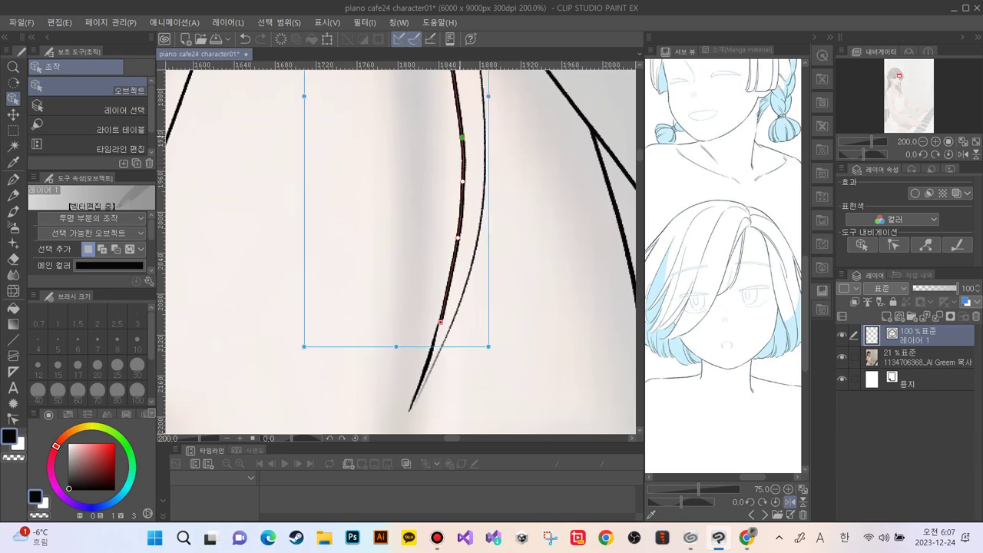
pyautogui.moveTo(462, 181); pyautogui.dragTo(464, 191)
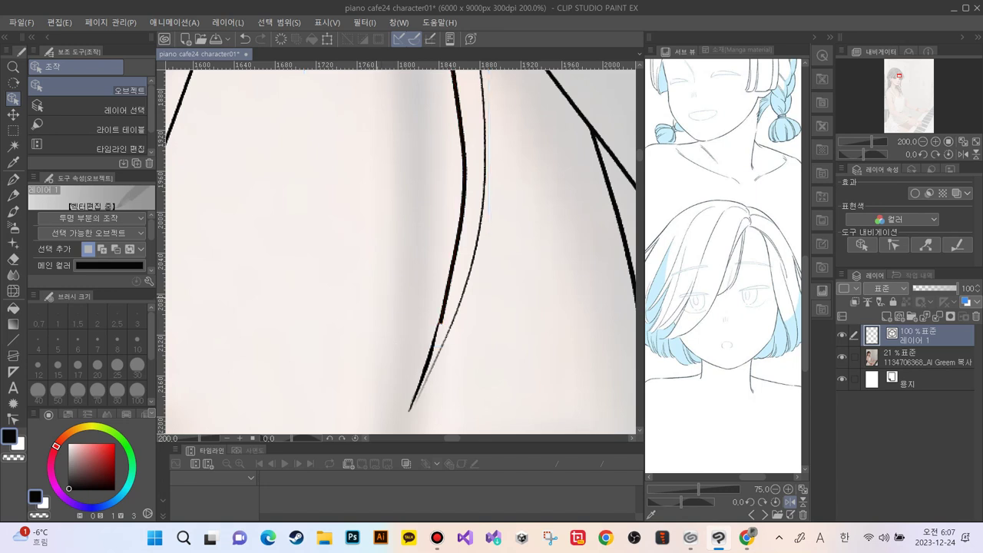
pyautogui.scroll(-3, 396, 248)
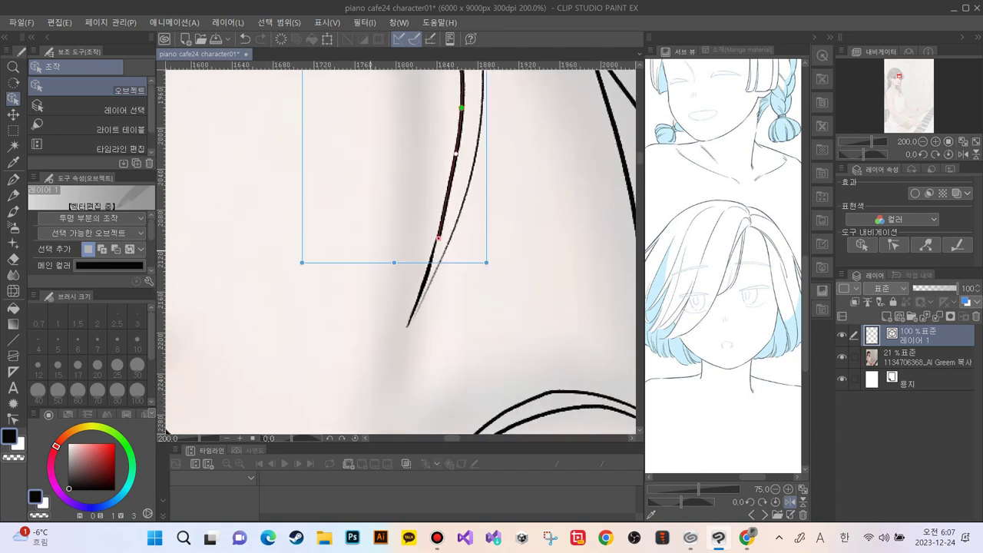
# Pull the tip stroke's control points aside and erase the duplicate line lying beneath it
pyautogui.click(431, 260)
pyautogui.moveTo(424, 284)
pyautogui.mouseDown()
pyautogui.moveTo(411, 219)
pyautogui.moveTo(379, 274)
pyautogui.moveTo(368, 258)
pyautogui.mouseUp()
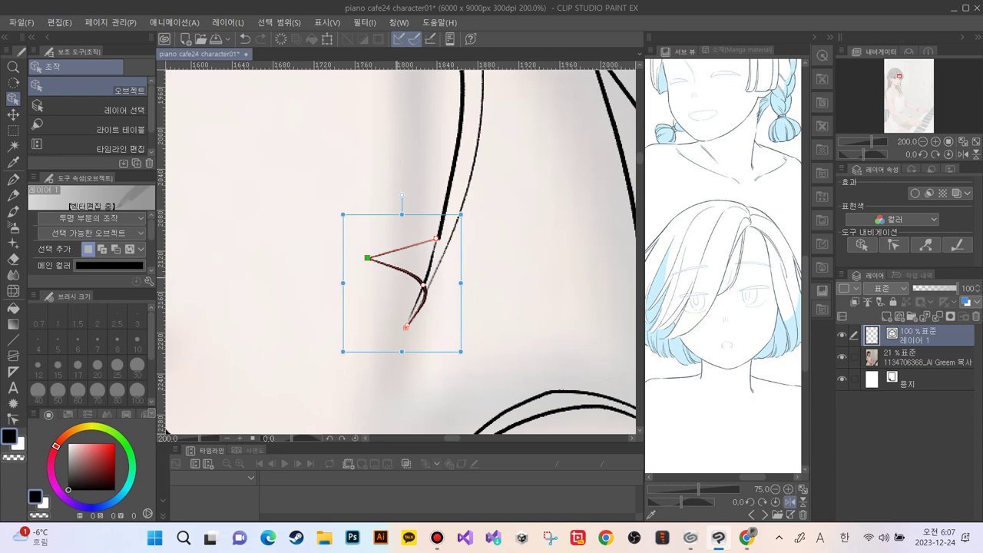
pyautogui.moveTo(423, 284); pyautogui.dragTo(383, 279)
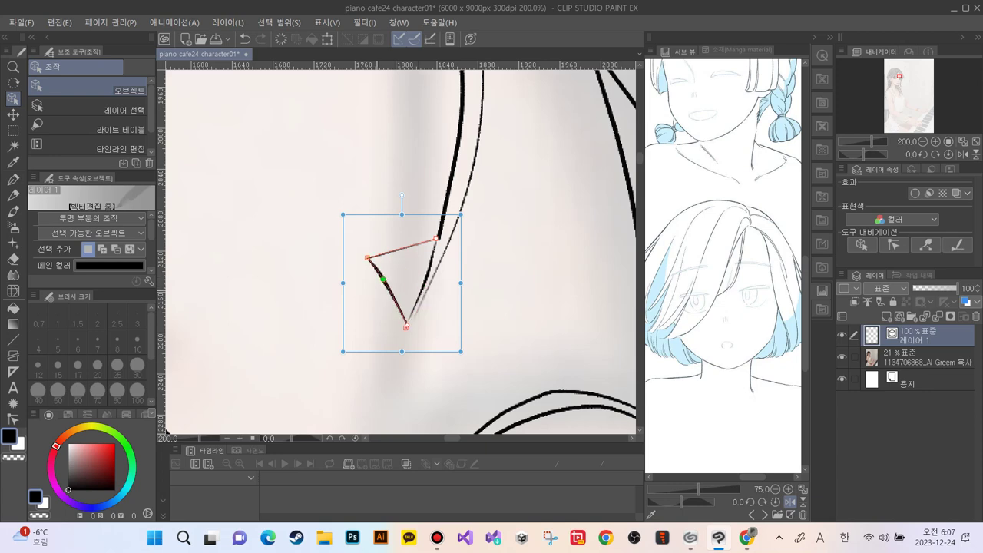
pyautogui.click(427, 277)
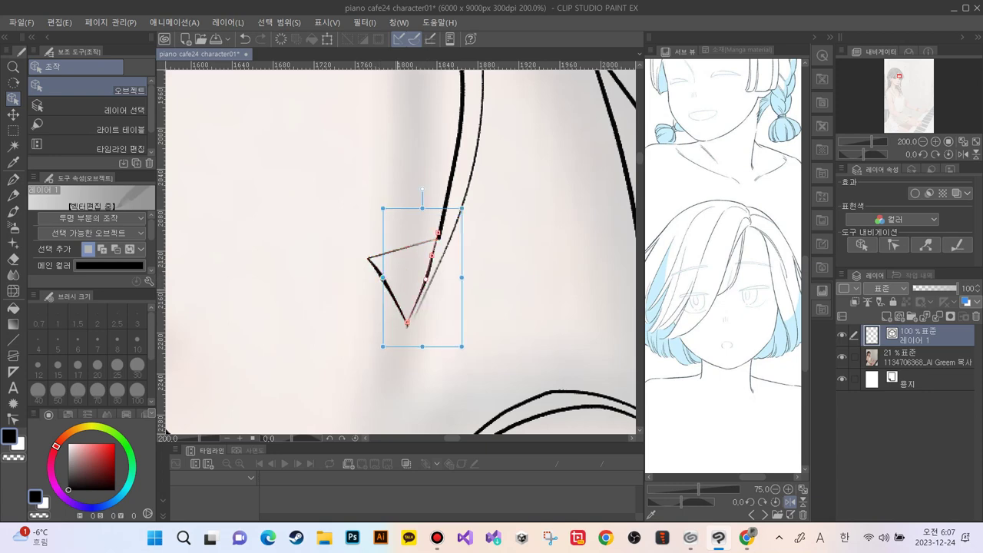
pyautogui.press('e')
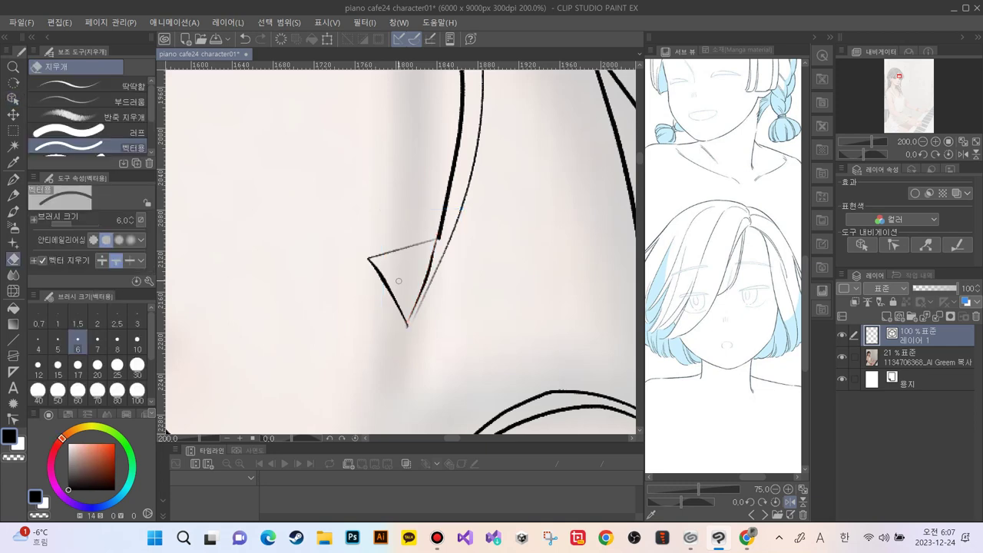
pyautogui.moveTo(433, 258); pyautogui.dragTo(414, 258)
# Move the tip stroke's control points back along the inner line to form a tapered end
pyautogui.press('o')
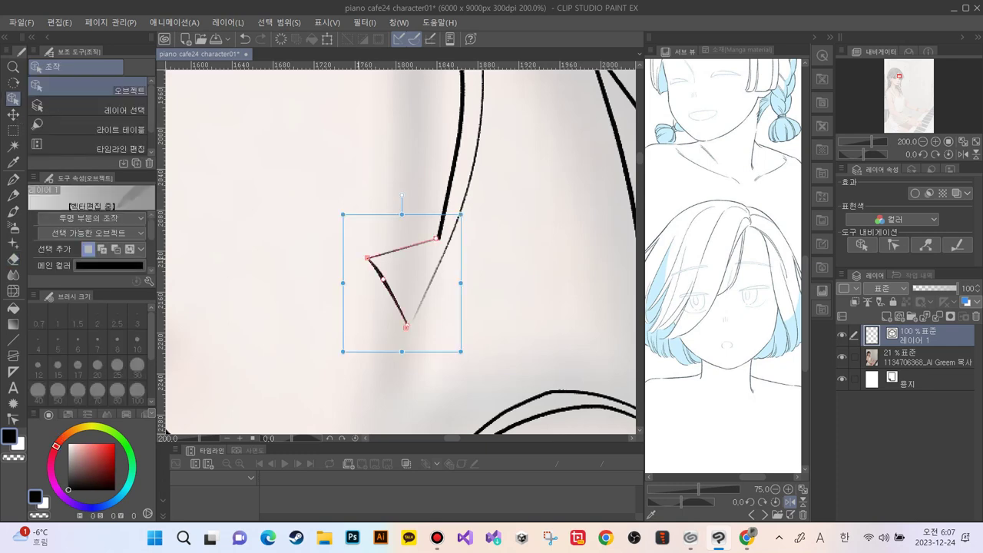
pyautogui.moveTo(367, 257)
pyautogui.mouseDown()
pyautogui.moveTo(415, 270)
pyautogui.moveTo(444, 220)
pyautogui.mouseUp()
pyautogui.moveTo(443, 226); pyautogui.dragTo(429, 198)
pyautogui.moveTo(422, 265); pyautogui.dragTo(437, 244)
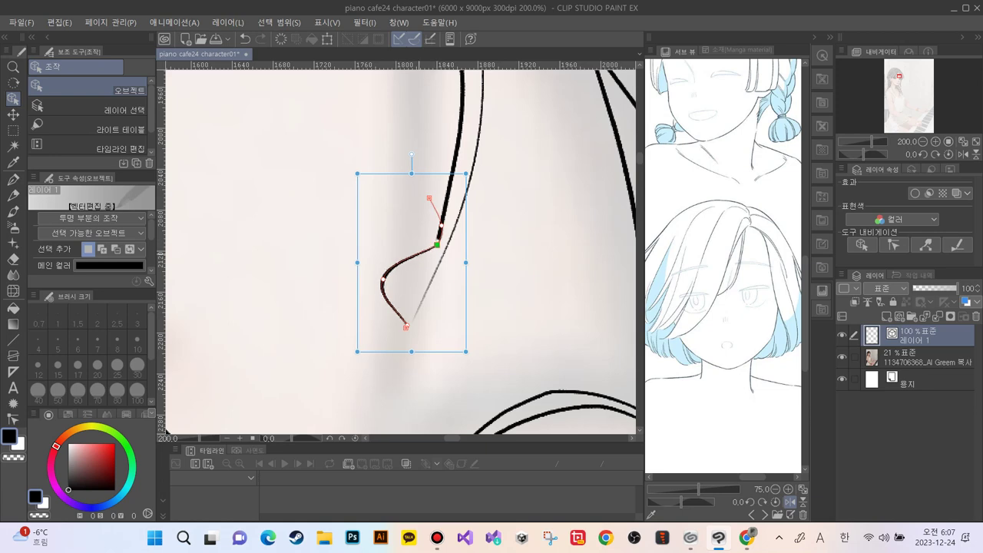
pyautogui.moveTo(383, 279); pyautogui.dragTo(428, 269)
pyautogui.moveTo(437, 244); pyautogui.dragTo(428, 270)
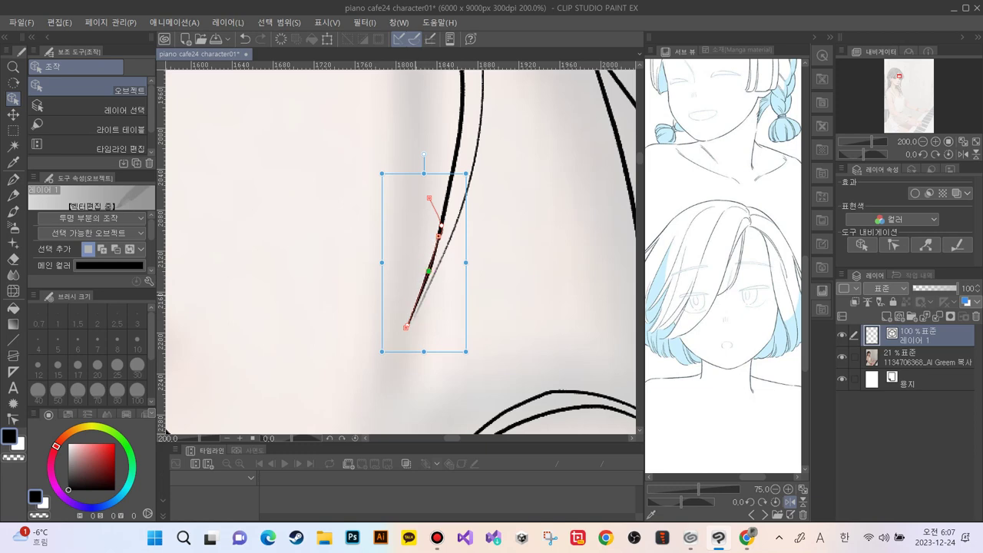
pyautogui.moveTo(401, 315)
pyautogui.mouseDown()
pyautogui.moveTo(403, 347)
pyautogui.moveTo(419, 295)
pyautogui.mouseUp()
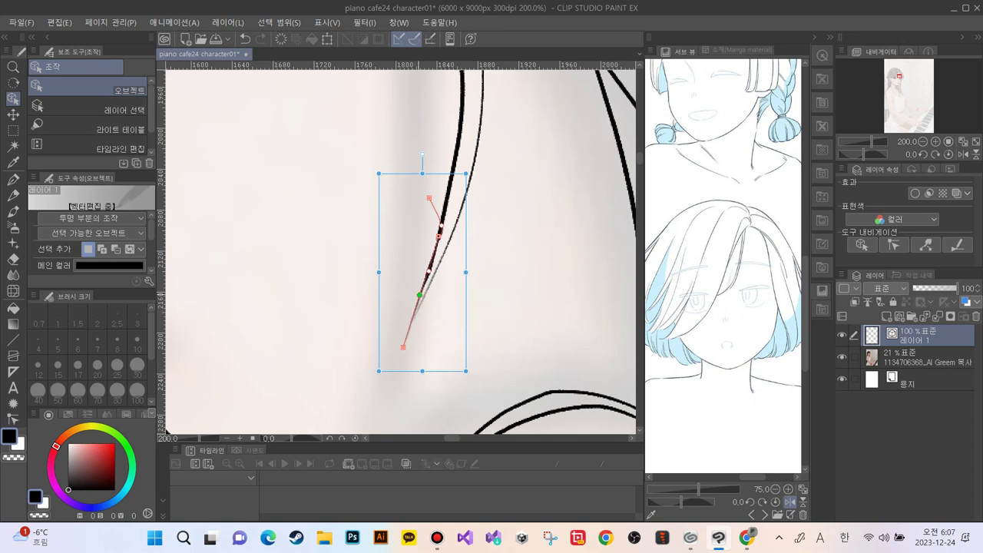
pyautogui.moveTo(403, 347)
pyautogui.mouseDown()
pyautogui.moveTo(404, 308)
pyautogui.moveTo(412, 318)
pyautogui.mouseUp()
# Fine-tune the tip stroke's control points so it runs straight from the inner line down to the lock's point
pyautogui.hotkey('ctrl', '+')
pyautogui.hotkey('ctrl', '+')
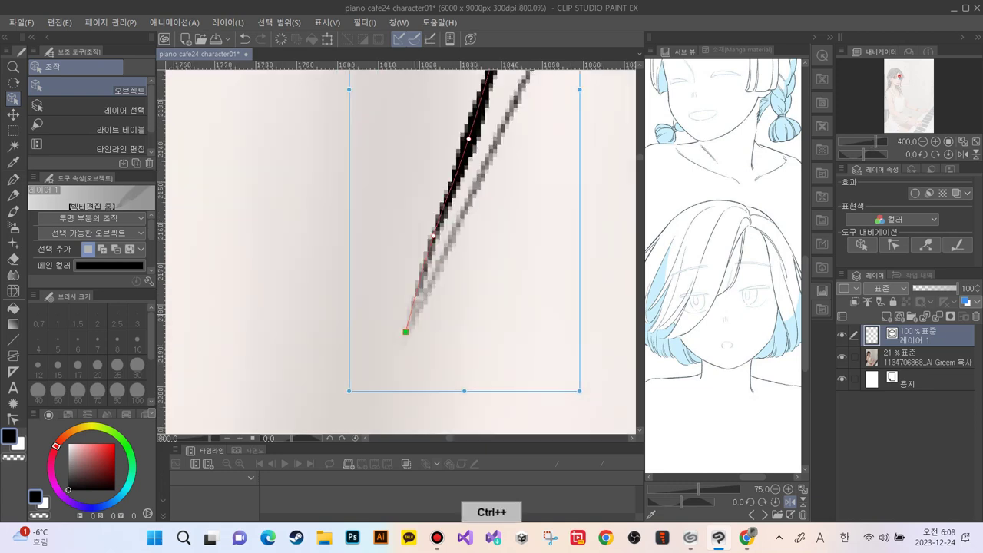
pyautogui.hotkey('ctrl', '-')
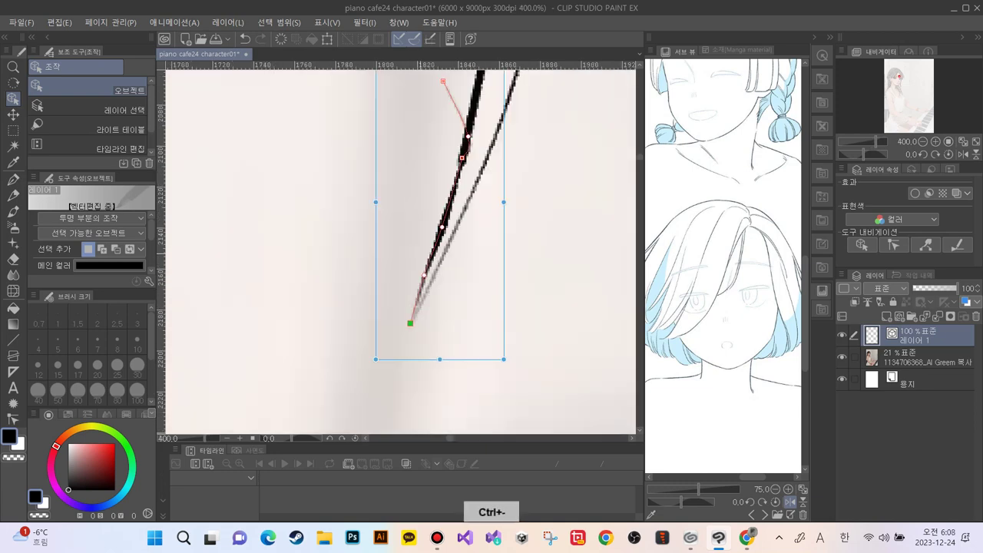
pyautogui.moveTo(424, 275); pyautogui.dragTo(429, 267)
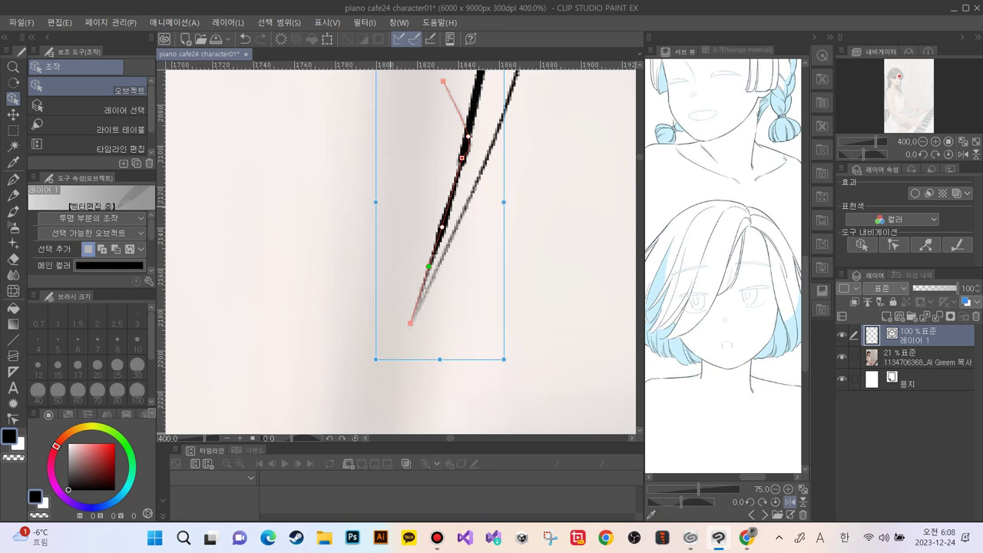
pyautogui.moveTo(441, 228); pyautogui.dragTo(454, 182)
pyautogui.hotkey('ctrl', '-')
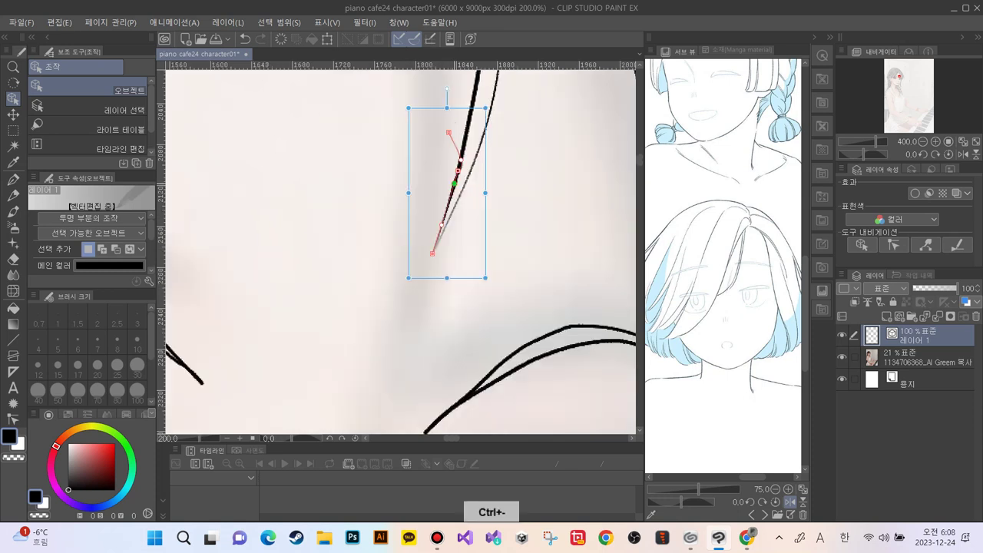
pyautogui.hotkey('ctrl', '+')
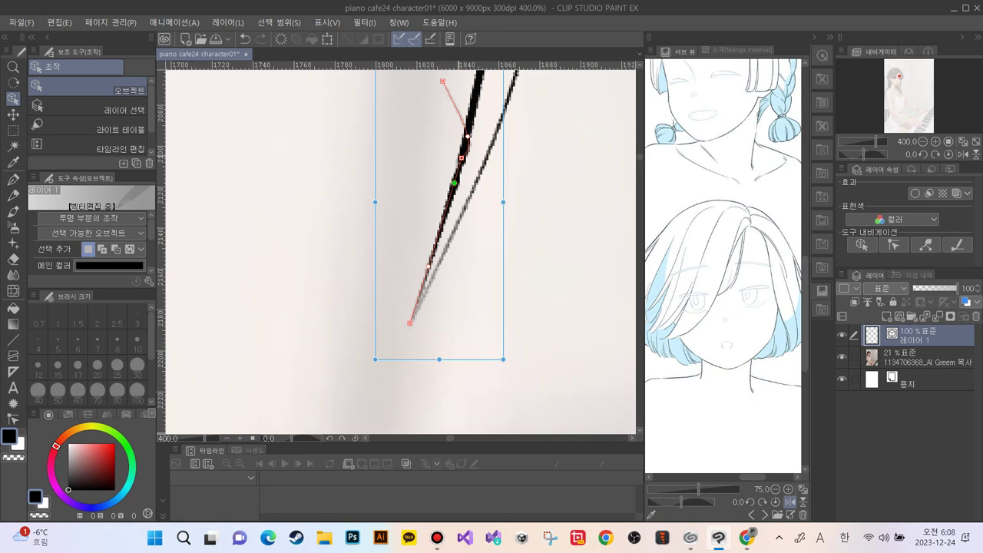
pyautogui.moveTo(464, 149); pyautogui.dragTo(466, 137)
pyautogui.moveTo(453, 183); pyautogui.dragTo(461, 159)
# Erase the tip stroke's excess upper end where it overlaps the inner line, and check the junction
pyautogui.click(419, 114)
pyautogui.press('e')
pyautogui.click(448, 116)
pyautogui.hotkey('ctrl', '-')
pyautogui.hotkey('ctrl', '-')
pyautogui.hotkey('ctrl', '-')
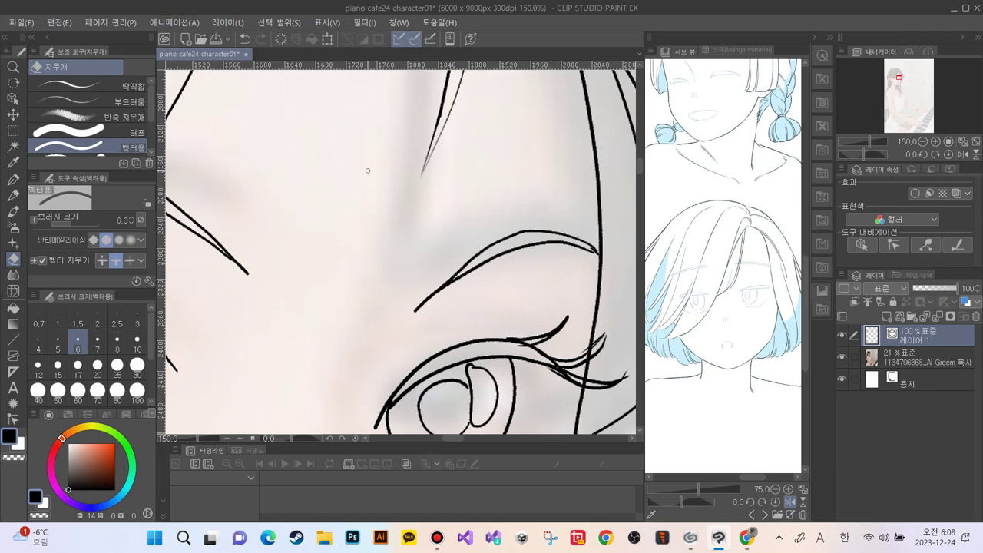
pyautogui.hotkey('ctrl', '+')
pyautogui.hotkey('ctrl', '+')
pyautogui.hotkey('ctrl', '+')
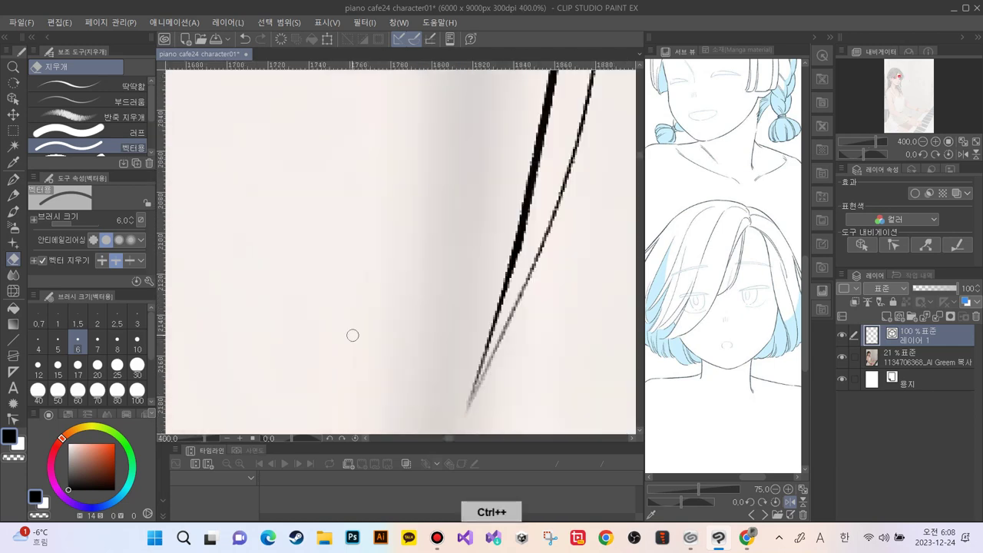
pyautogui.moveTo(424, 270); pyautogui.dragTo(367, 299)
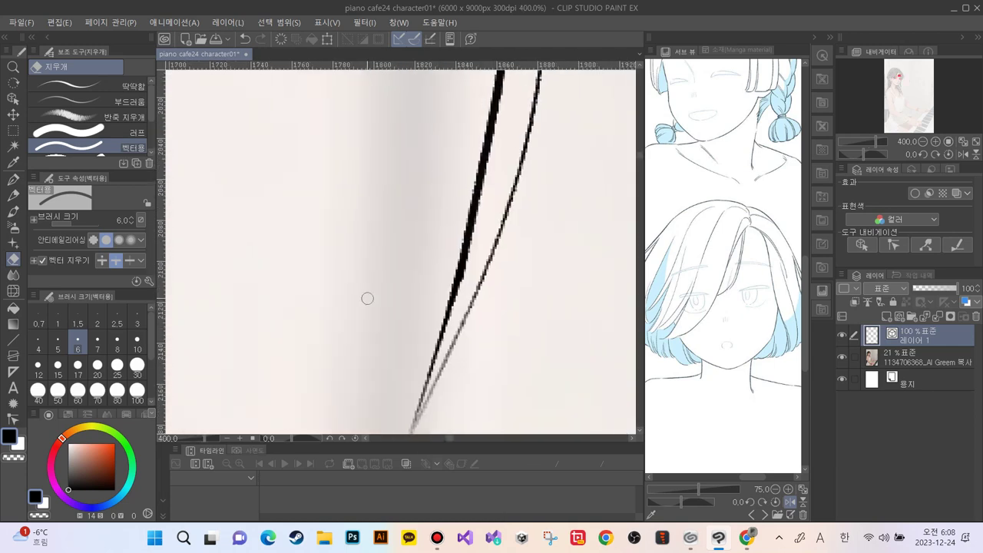
pyautogui.hotkey('ctrl', '-')
pyautogui.hotkey('ctrl', '-')
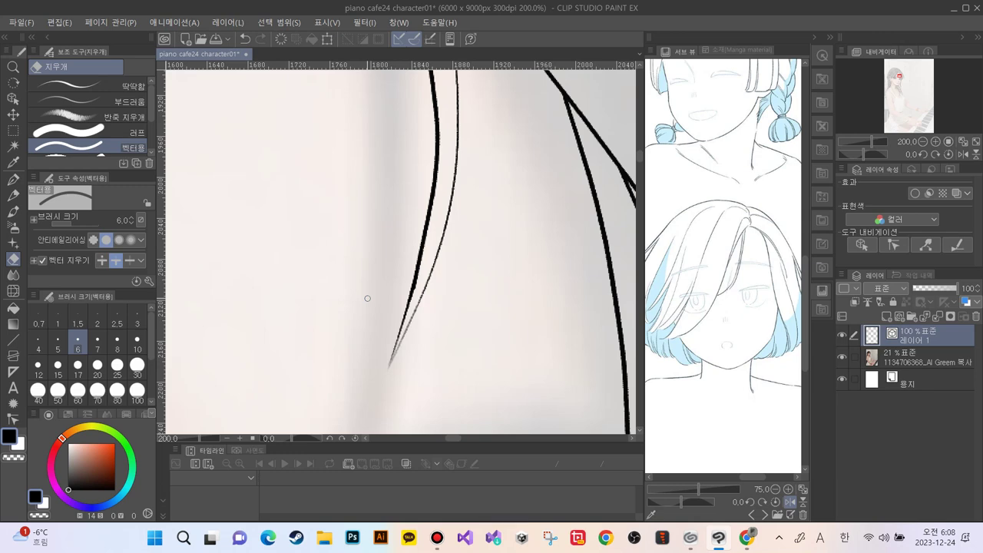
# Shorten the inner line's lower end by moving its end point up, leaving a gap above the tip stroke
pyautogui.click(14, 99)
pyautogui.click(417, 272)
pyautogui.moveTo(414, 288); pyautogui.dragTo(419, 260)
pyautogui.click(415, 288)
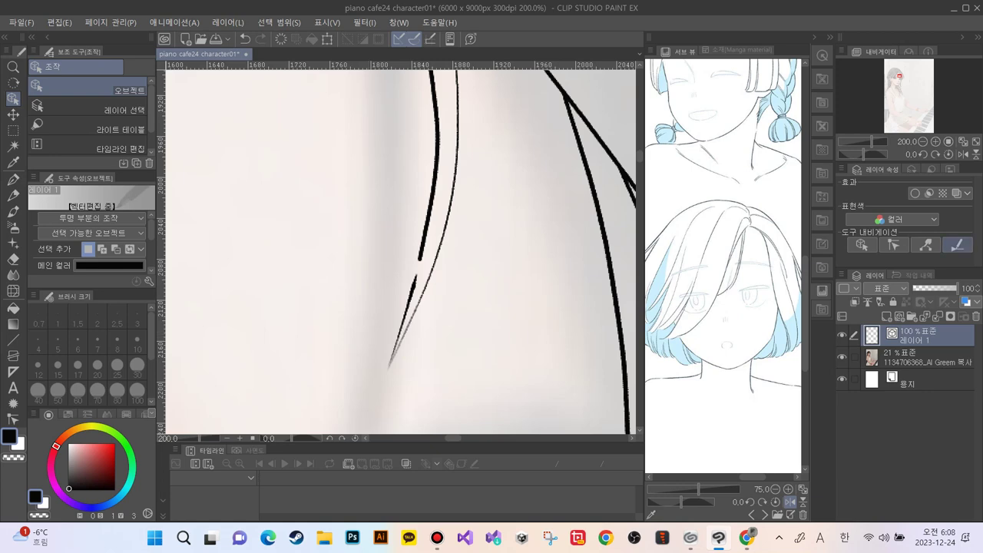
# Try to join the inner line's lower end to the tip stroke by brushing across the gap with the vector line connect tool
pyautogui.press('y')
pyautogui.moveTo(415, 276)
pyautogui.mouseDown()
pyautogui.moveTo(428, 222)
pyautogui.moveTo(402, 319)
pyautogui.mouseUp()
pyautogui.moveTo(425, 242); pyautogui.dragTo(407, 298)
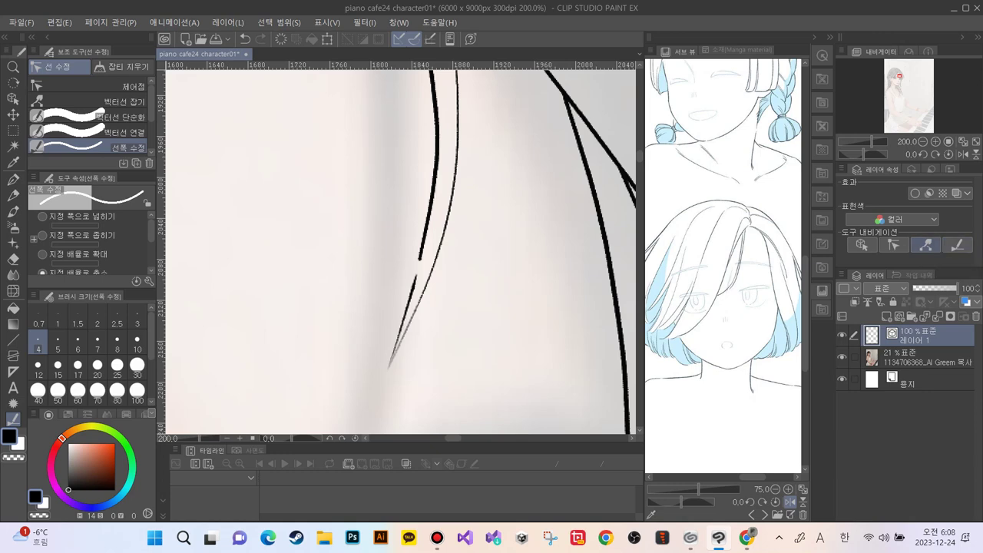
pyautogui.click(100, 102)
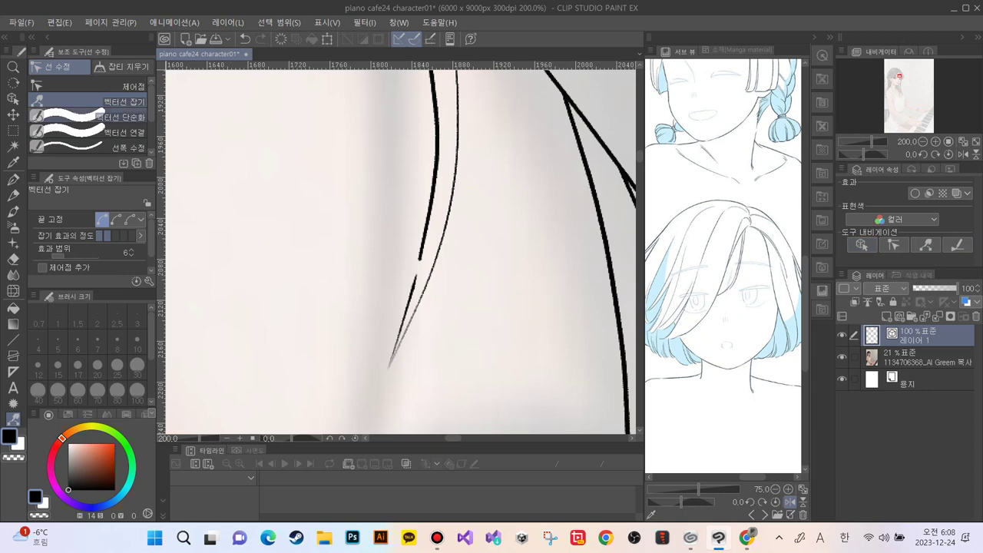
pyautogui.click(92, 131)
pyautogui.moveTo(422, 242); pyautogui.dragTo(408, 300)
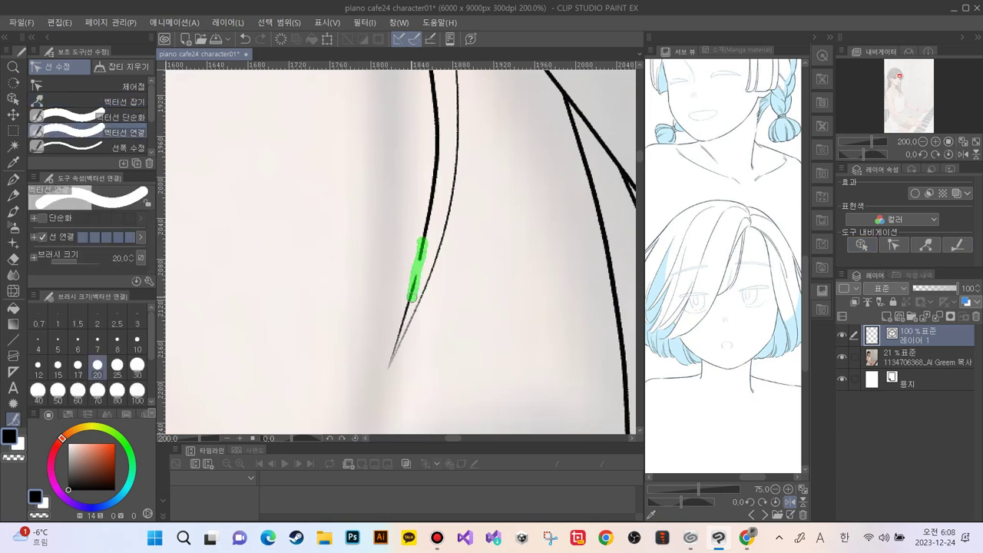
pyautogui.moveTo(423, 238); pyautogui.dragTo(407, 302)
pyautogui.moveTo(422, 235); pyautogui.dragTo(408, 299)
pyautogui.hotkey('ctrl', 'z')
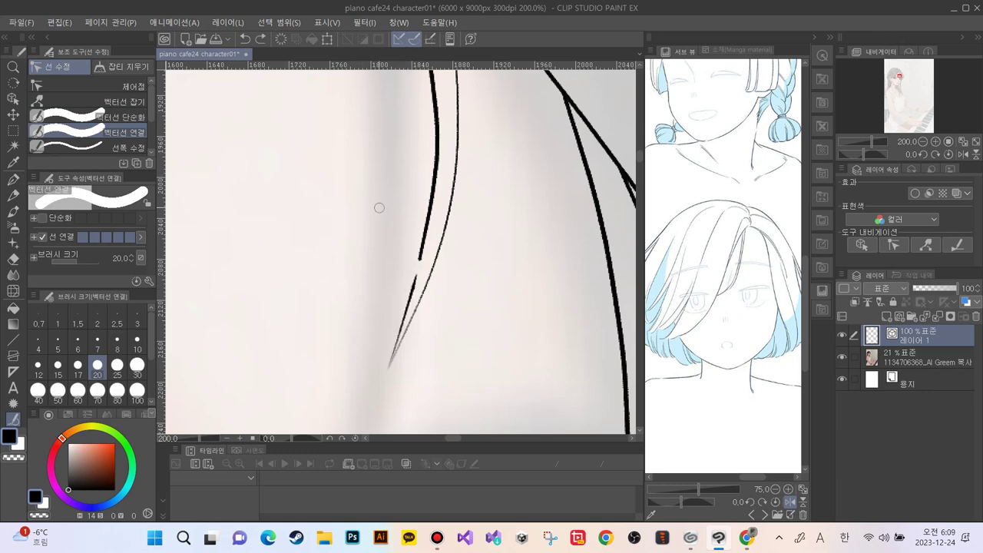
# Brush the connect tool over the lock's point where the tip stroke and outer line meet, and again across the gap
pyautogui.moveTo(405, 336); pyautogui.dragTo(386, 372)
pyautogui.moveTo(402, 332); pyautogui.dragTo(386, 374)
pyautogui.moveTo(421, 232); pyautogui.dragTo(404, 293)
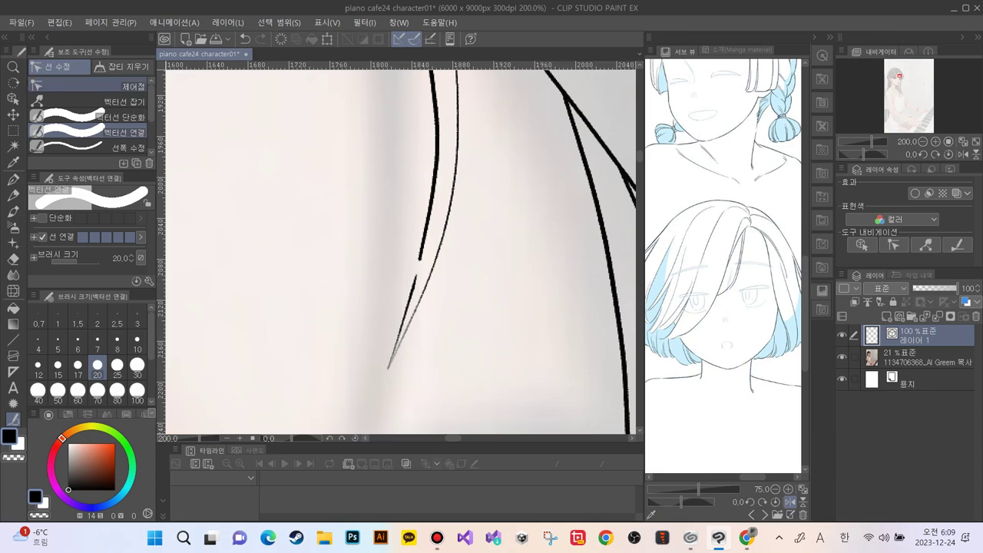
# Simplify the lower part of the inner line to reduce its control points, using brush size 17
pyautogui.click(94, 86)
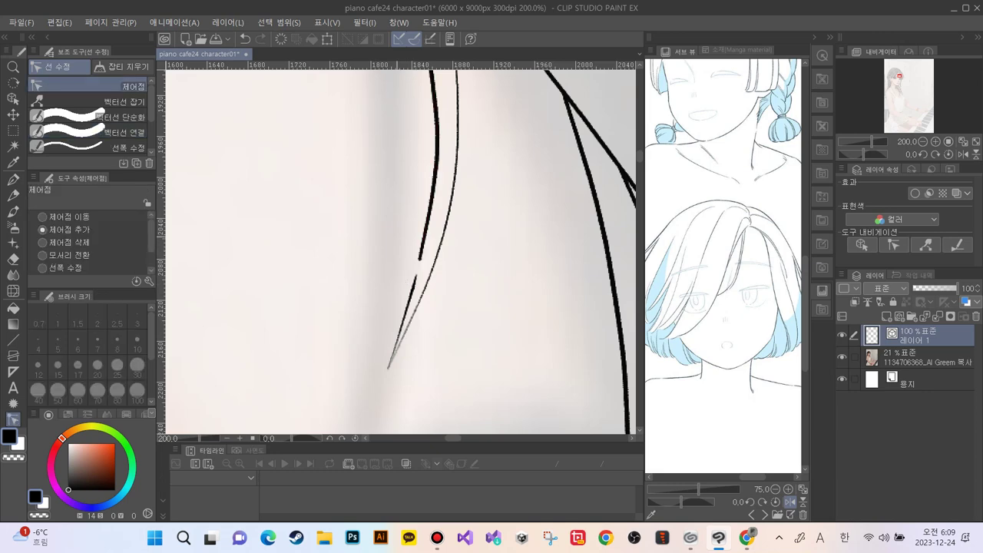
pyautogui.click(123, 117)
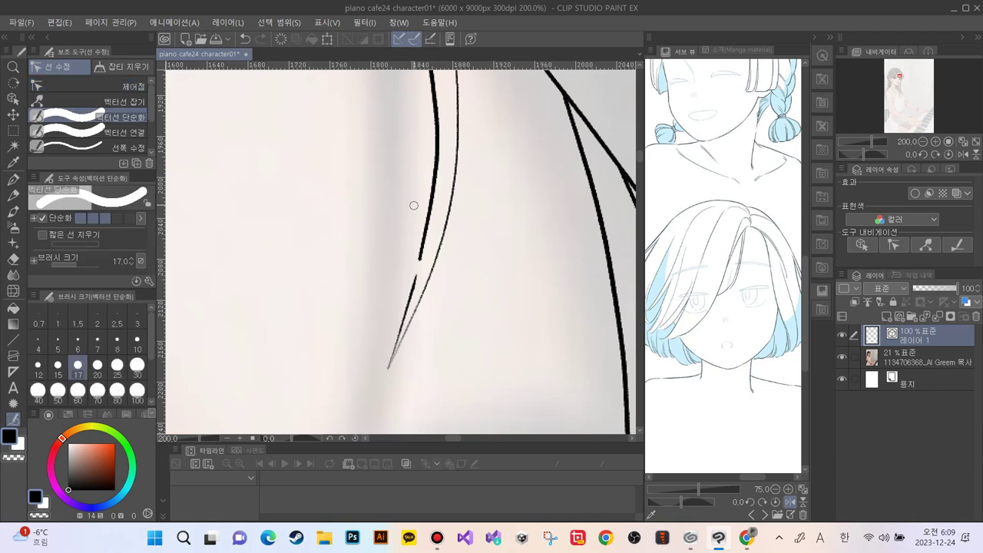
pyautogui.moveTo(433, 189); pyautogui.dragTo(420, 256)
pyautogui.click(123, 86)
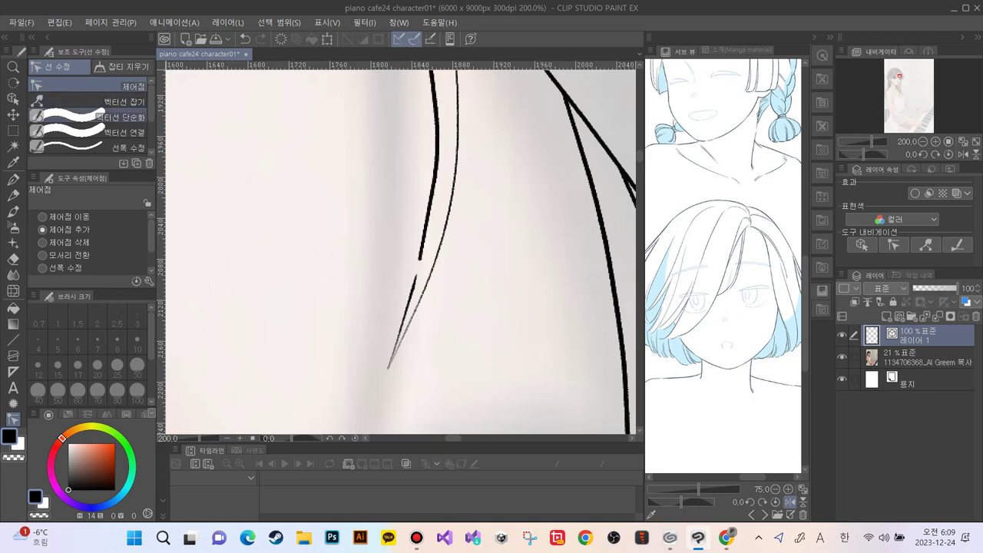
pyautogui.click(116, 116)
pyautogui.moveTo(437, 117)
pyautogui.mouseDown()
pyautogui.moveTo(420, 254)
pyautogui.moveTo(419, 233)
pyautogui.mouseUp()
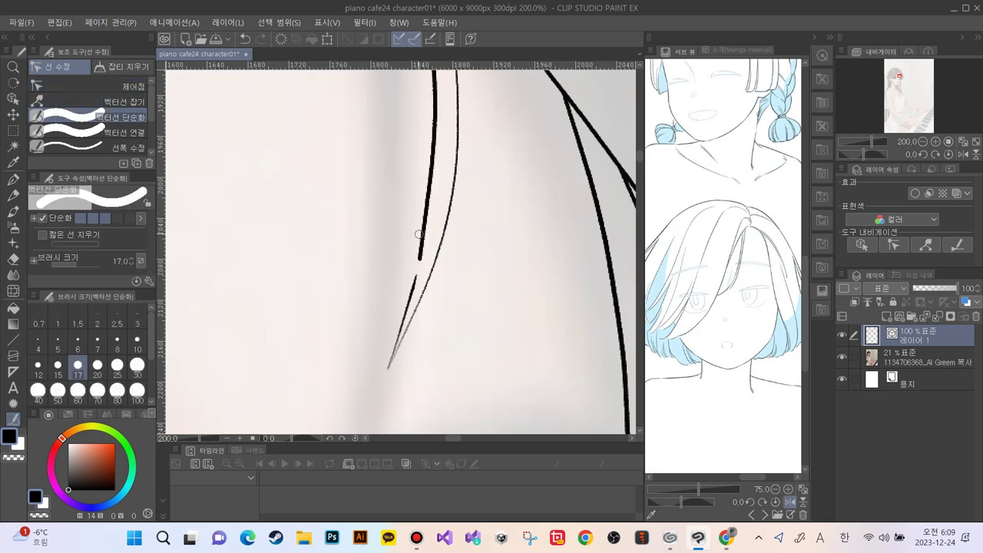
# Extend the inner line's end point down toward the tip stroke, restore its curve, and try connecting the two lines
pyautogui.click(123, 86)
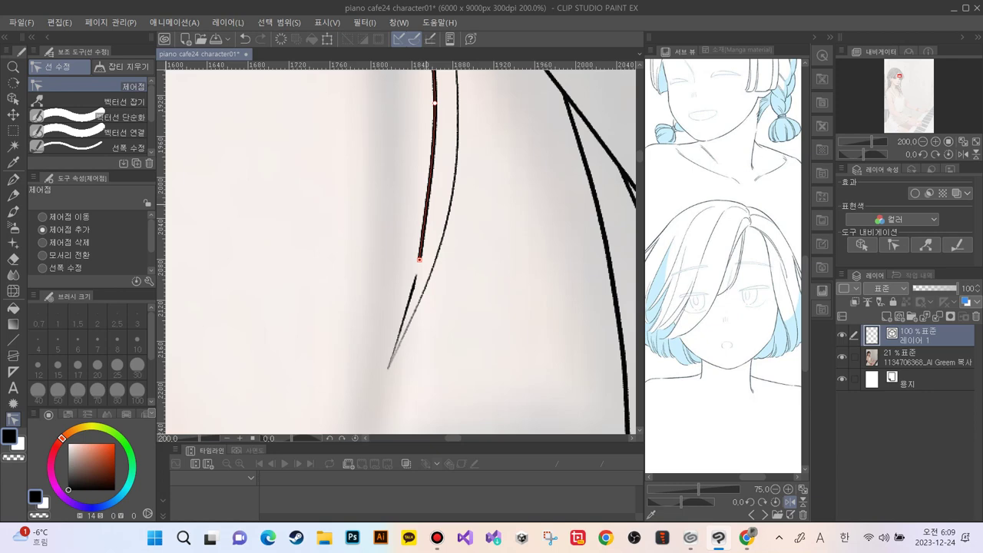
pyautogui.moveTo(419, 259); pyautogui.dragTo(419, 268)
pyautogui.moveTo(434, 102); pyautogui.dragTo(436, 134)
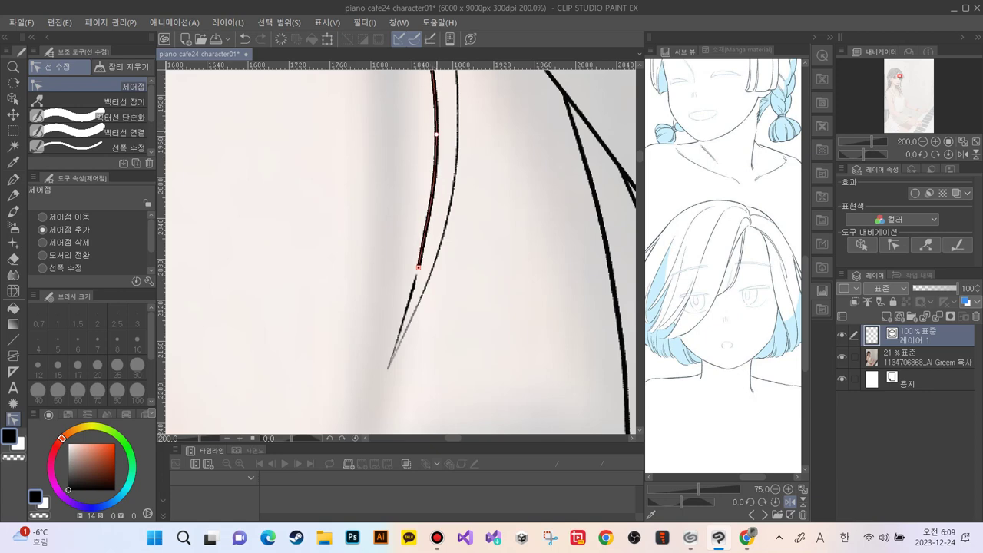
pyautogui.click(115, 132)
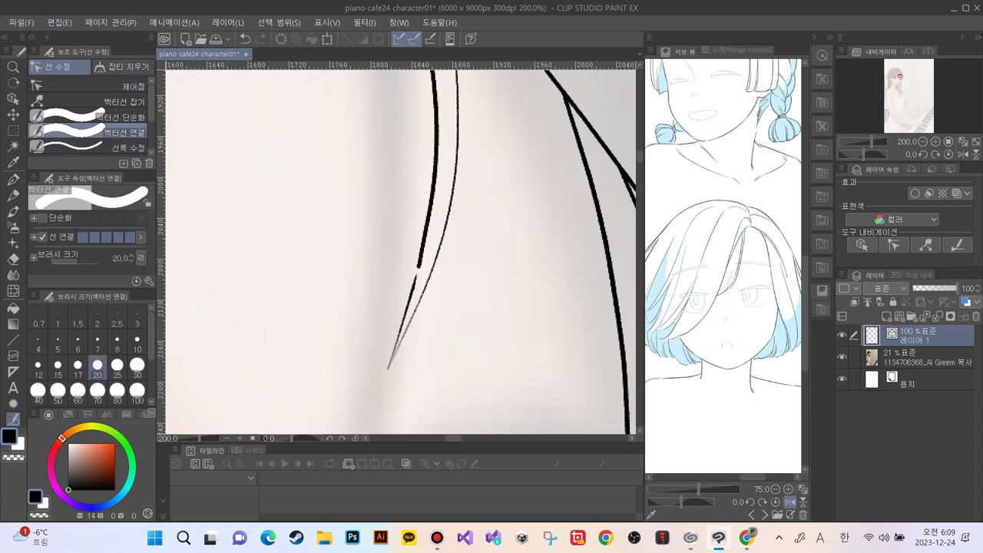
pyautogui.moveTo(421, 246); pyautogui.dragTo(409, 287)
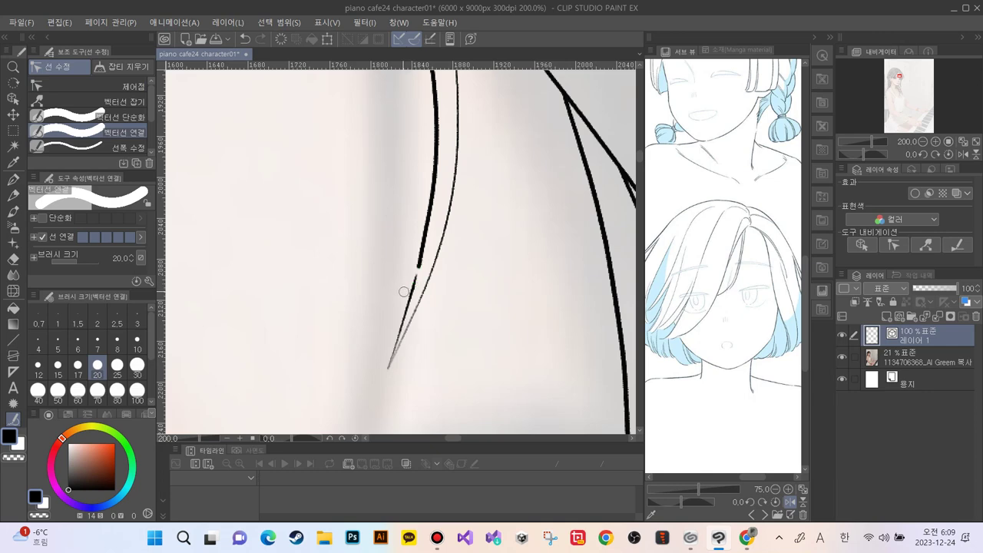
# Add a control point near the tip stroke's upper end and stretch that end up to just below the inner line
pyautogui.hotkey('ctrl', '+')
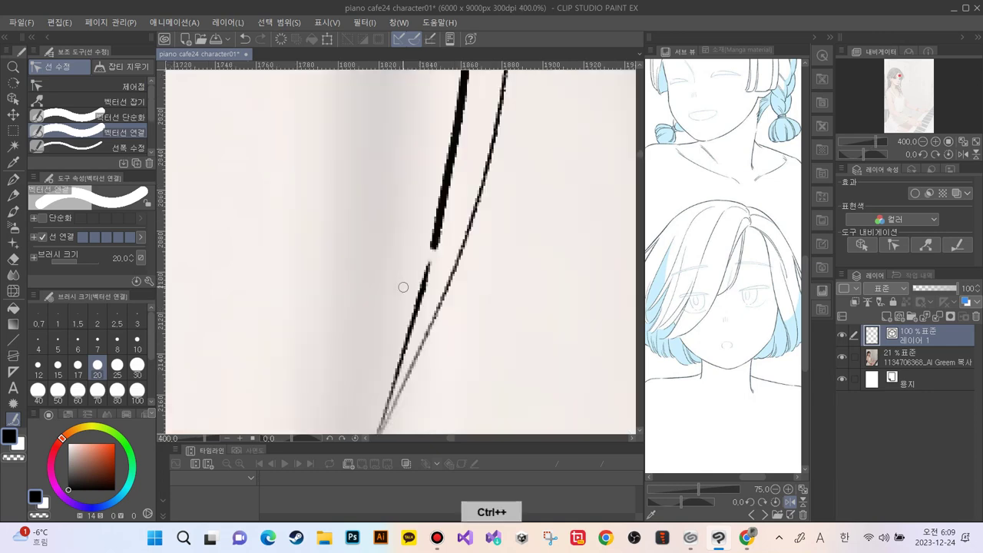
pyautogui.click(93, 85)
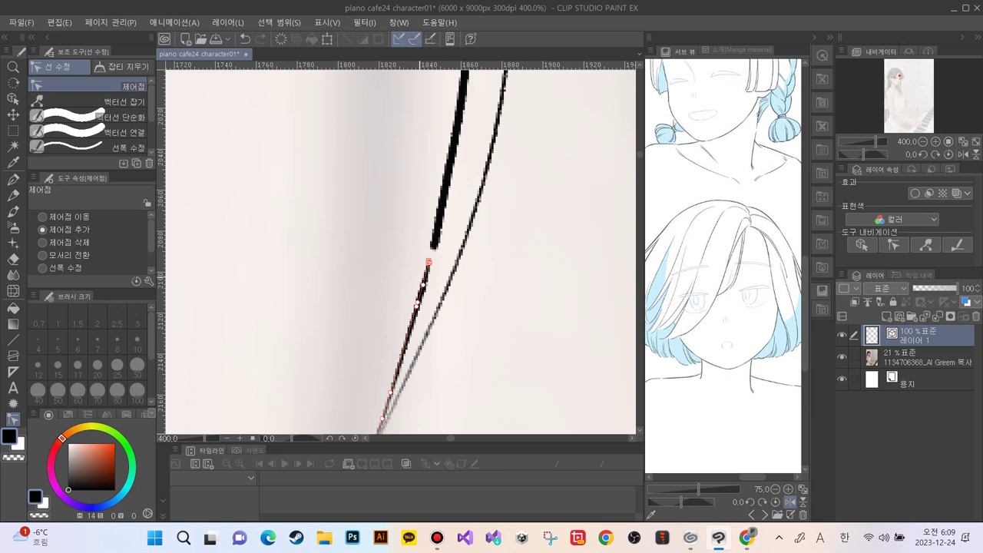
pyautogui.click(427, 271)
pyautogui.moveTo(429, 262); pyautogui.dragTo(411, 238)
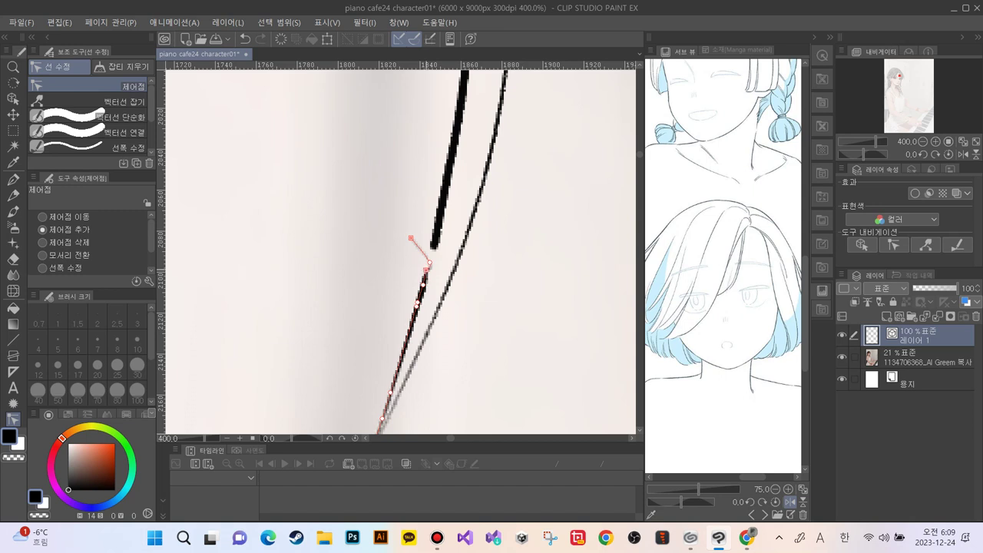
pyautogui.moveTo(426, 270)
pyautogui.mouseDown()
pyautogui.moveTo(396, 262)
pyautogui.moveTo(426, 271)
pyautogui.mouseUp()
pyautogui.moveTo(411, 238); pyautogui.dragTo(434, 252)
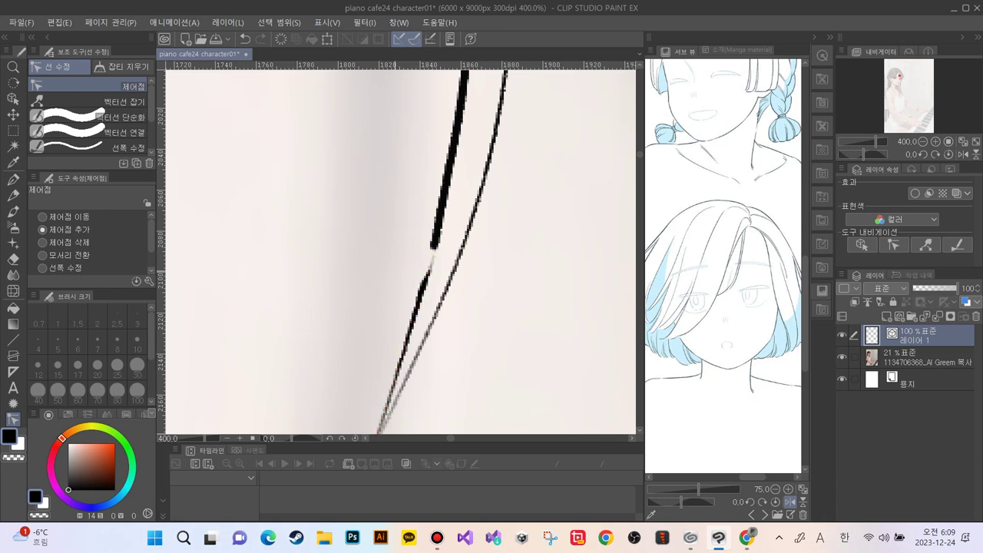
# Try pulling the tip stroke's upper end away from the inner line and erasing it at the junction, then undo the erasure
pyautogui.click(119, 132)
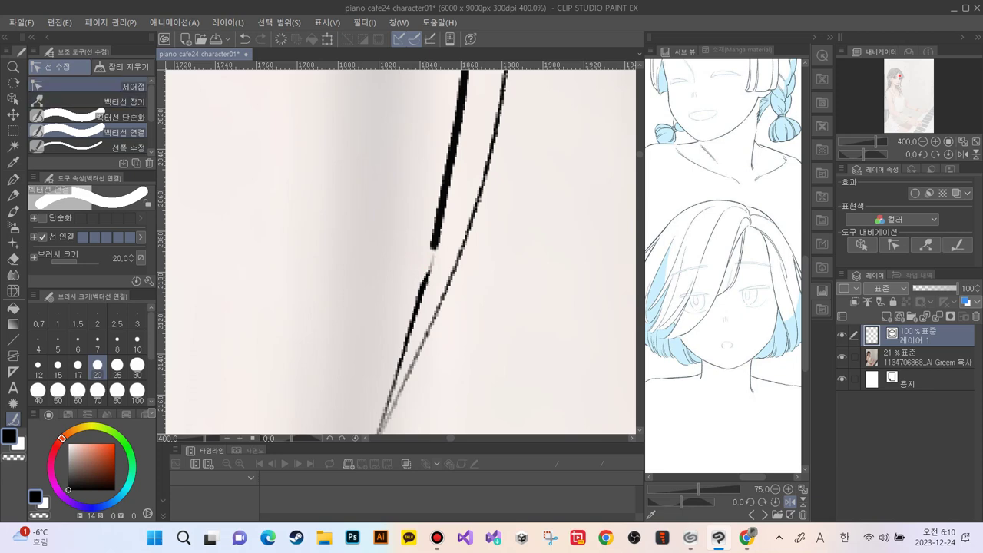
pyautogui.click(123, 86)
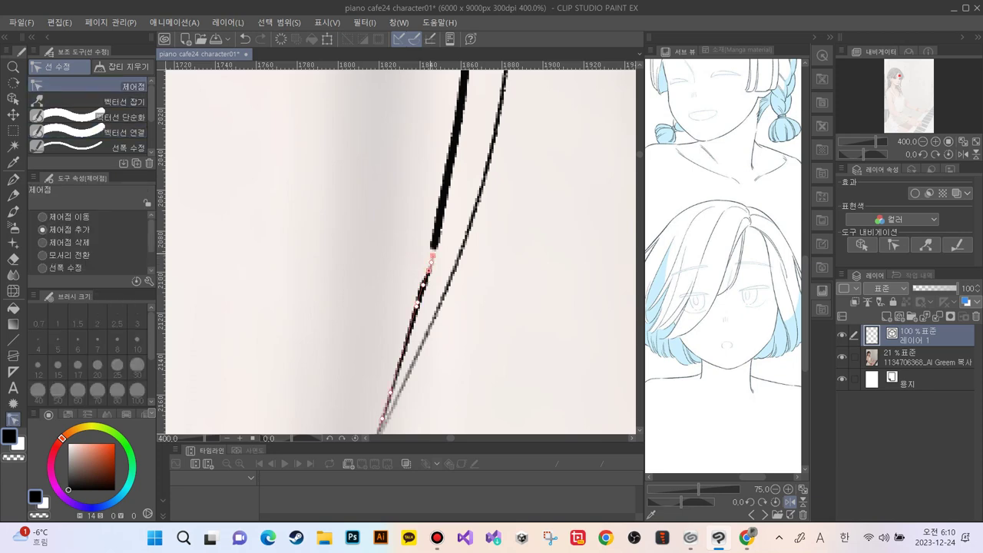
pyautogui.moveTo(433, 255)
pyautogui.mouseDown()
pyautogui.moveTo(392, 202)
pyautogui.moveTo(407, 222)
pyautogui.moveTo(433, 218)
pyautogui.moveTo(408, 232)
pyautogui.moveTo(417, 227)
pyautogui.mouseUp()
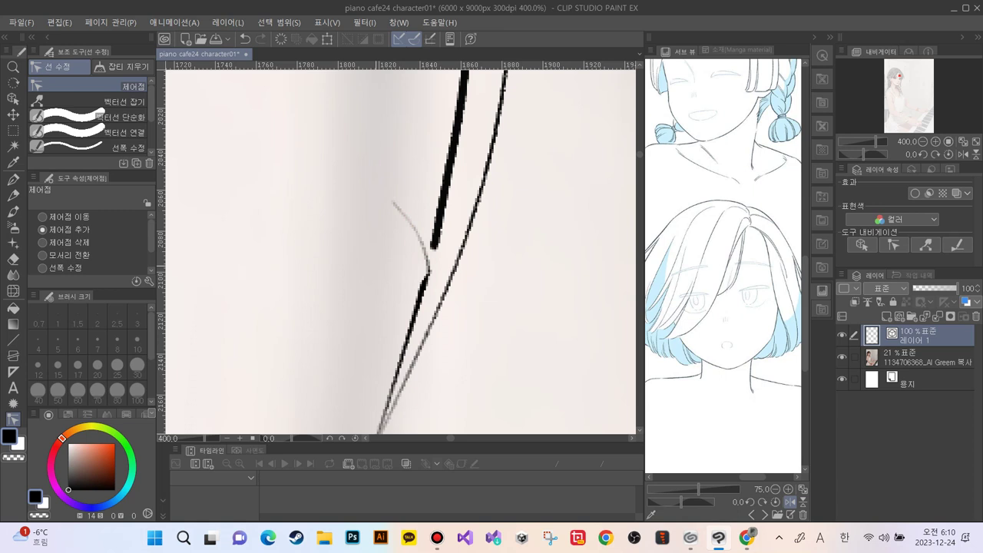
pyautogui.press('e')
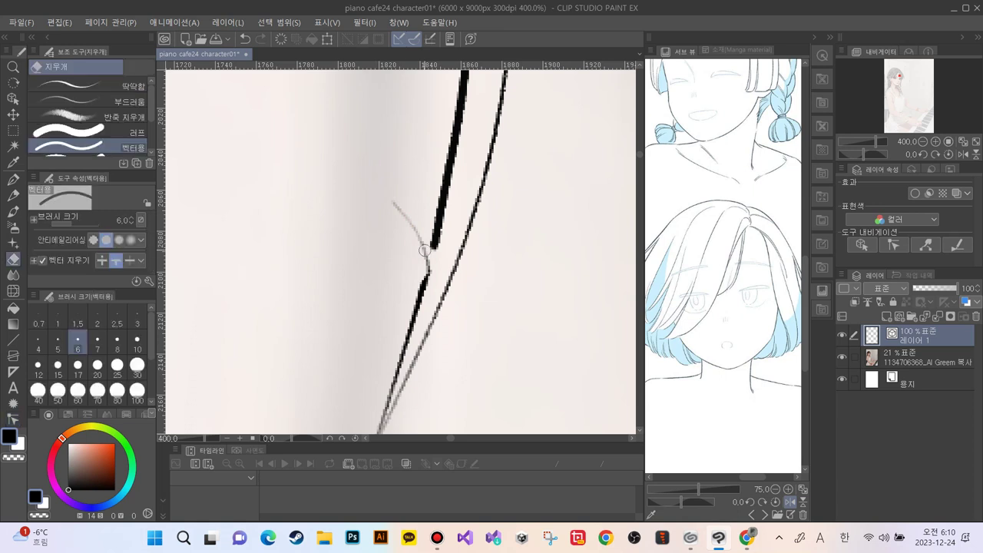
pyautogui.click(425, 250)
pyautogui.hotkey('ctrl', 'z')
# Reposition the tip stroke's upper control points so its end sits directly beneath the inner line's end, and deselect it
pyautogui.click(13, 98)
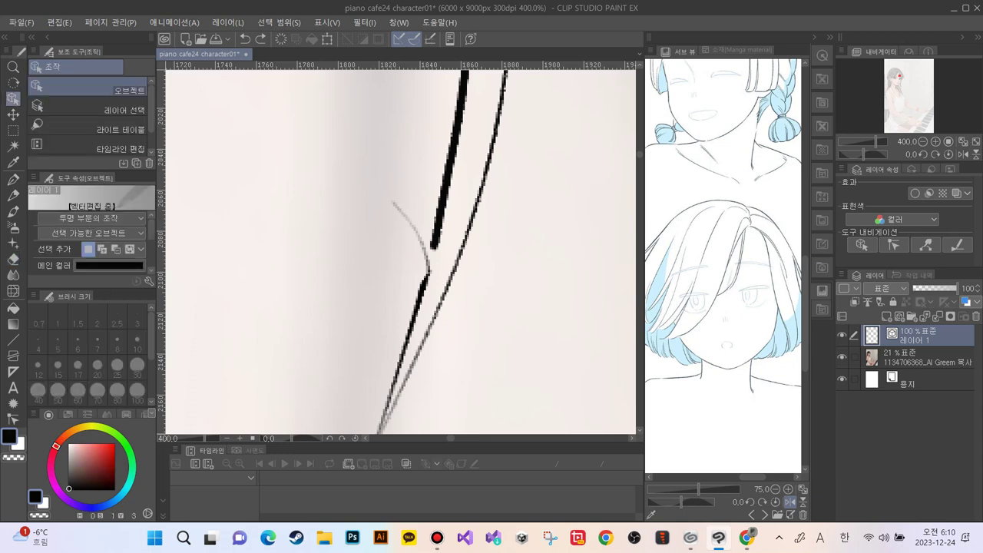
pyautogui.click(419, 238)
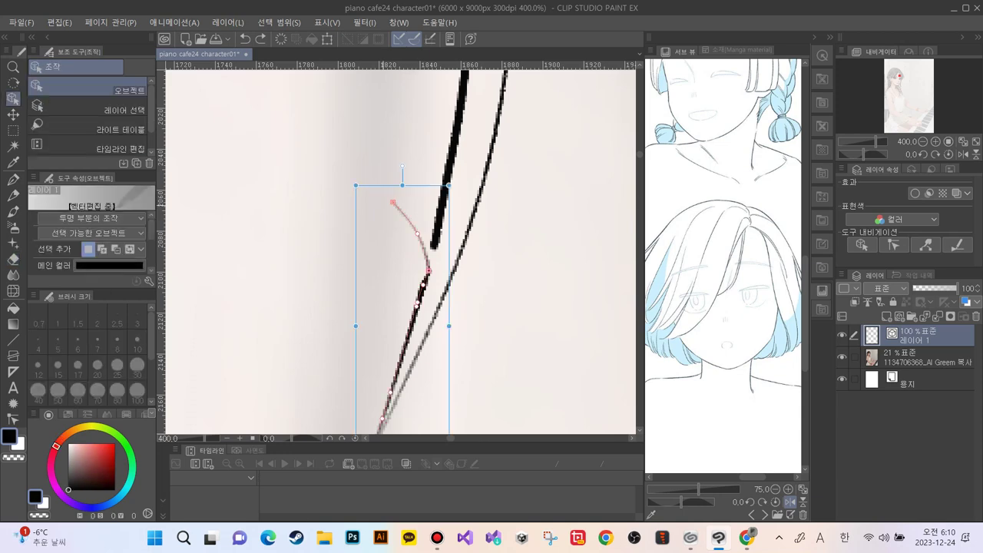
pyautogui.moveTo(423, 285); pyautogui.dragTo(432, 260)
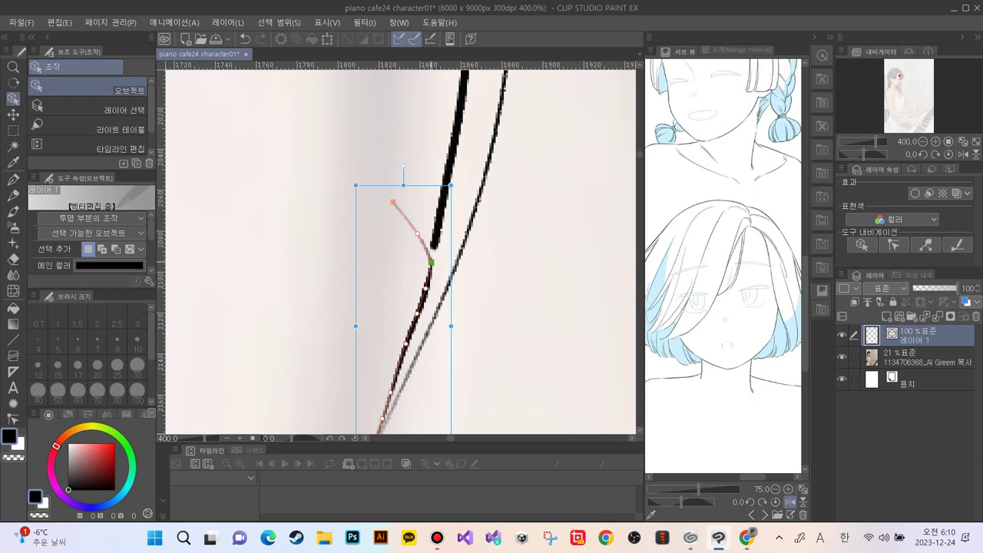
pyautogui.moveTo(431, 262); pyautogui.dragTo(433, 254)
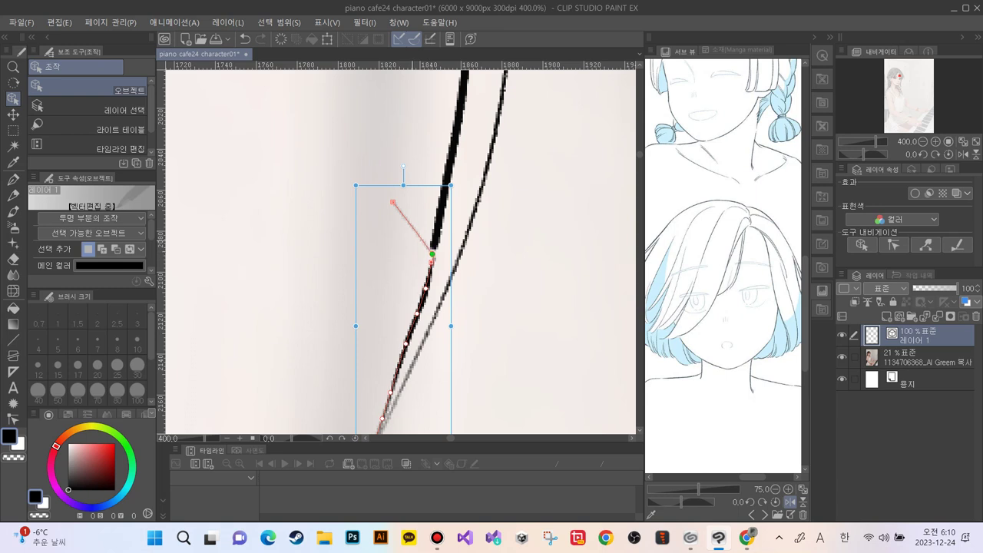
pyautogui.moveTo(432, 254)
pyautogui.mouseDown()
pyautogui.moveTo(425, 241)
pyautogui.moveTo(431, 254)
pyautogui.mouseUp()
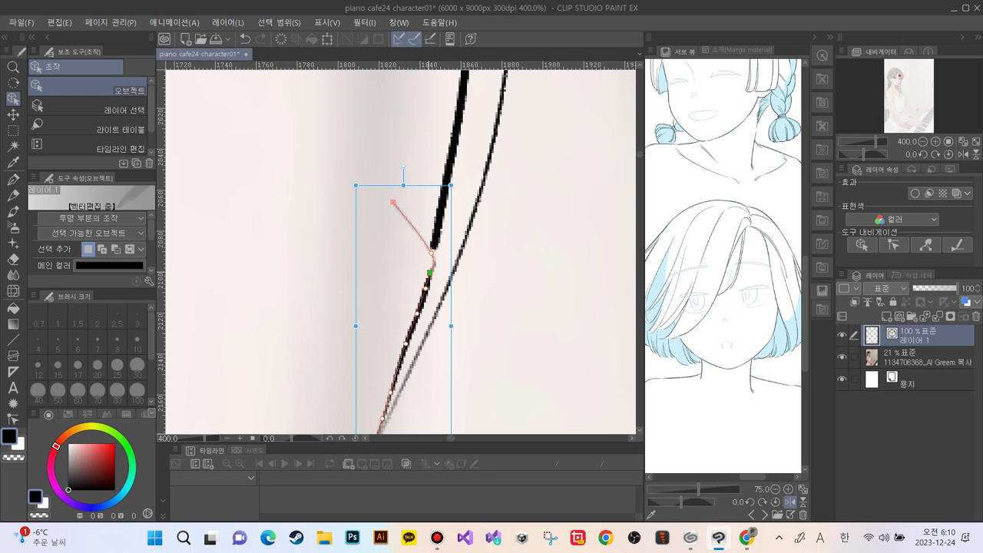
pyautogui.moveTo(432, 253); pyautogui.dragTo(431, 256)
pyautogui.moveTo(392, 202); pyautogui.dragTo(432, 255)
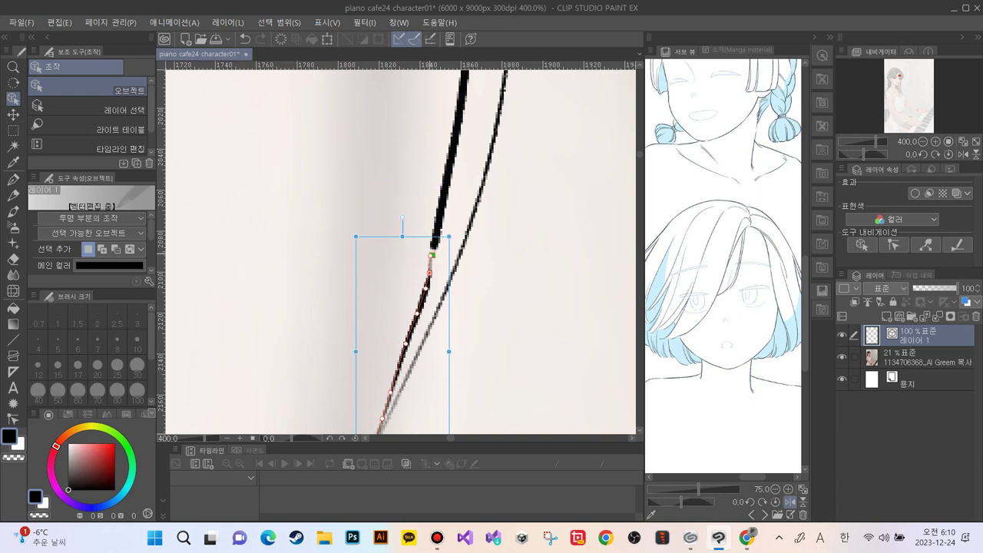
pyautogui.moveTo(433, 263)
pyautogui.mouseDown()
pyautogui.moveTo(427, 289)
pyautogui.moveTo(432, 264)
pyautogui.mouseUp()
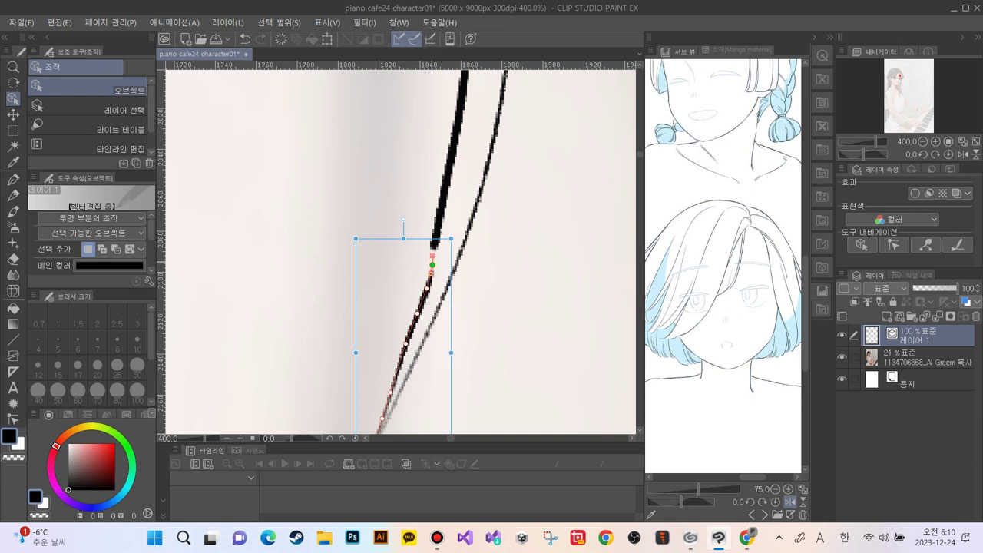
pyautogui.hotkey('ctrl', 'd')
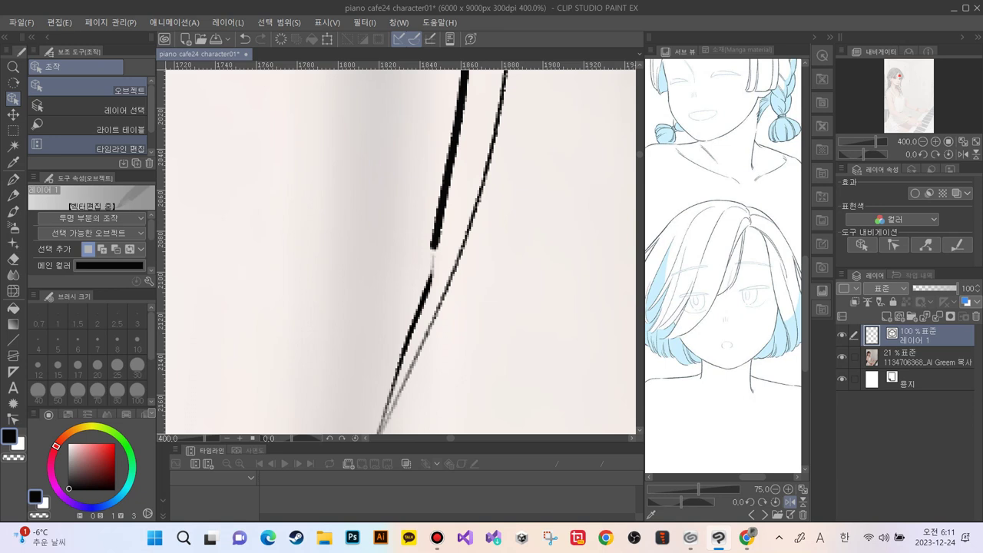
# Simplify the inner line's lower end and the tip stroke's upper part around the gap
pyautogui.click(13, 419)
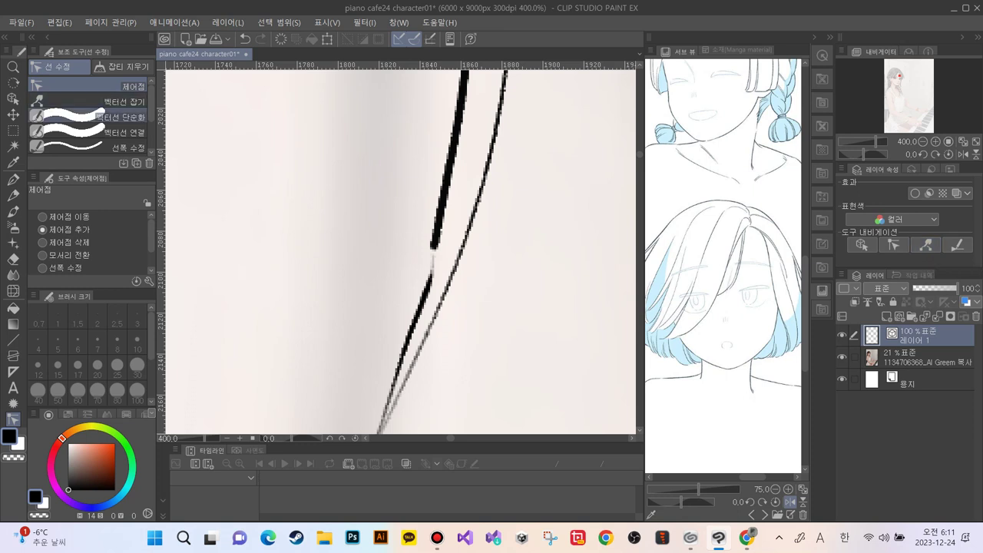
pyautogui.click(100, 114)
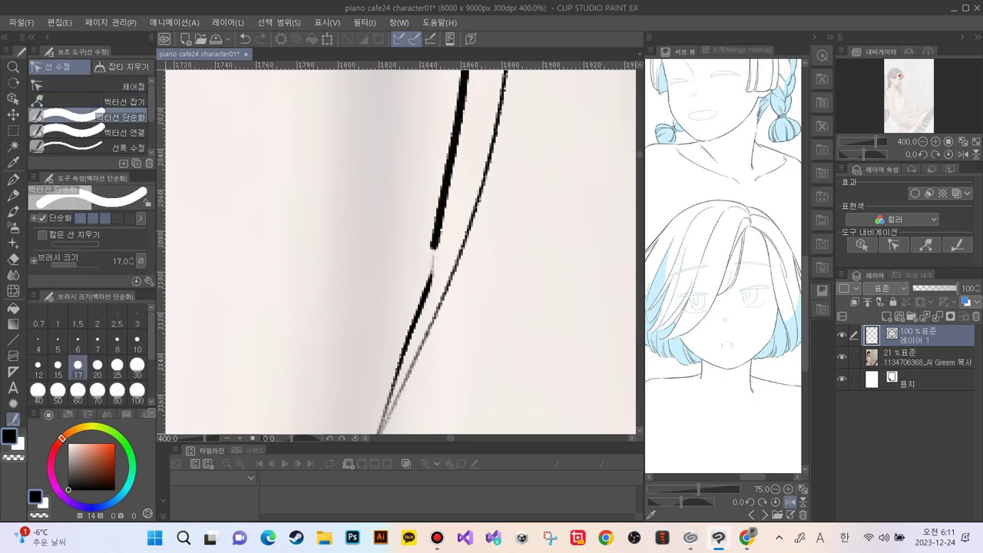
pyautogui.moveTo(442, 189); pyautogui.dragTo(421, 300)
pyautogui.moveTo(435, 221); pyautogui.dragTo(424, 286)
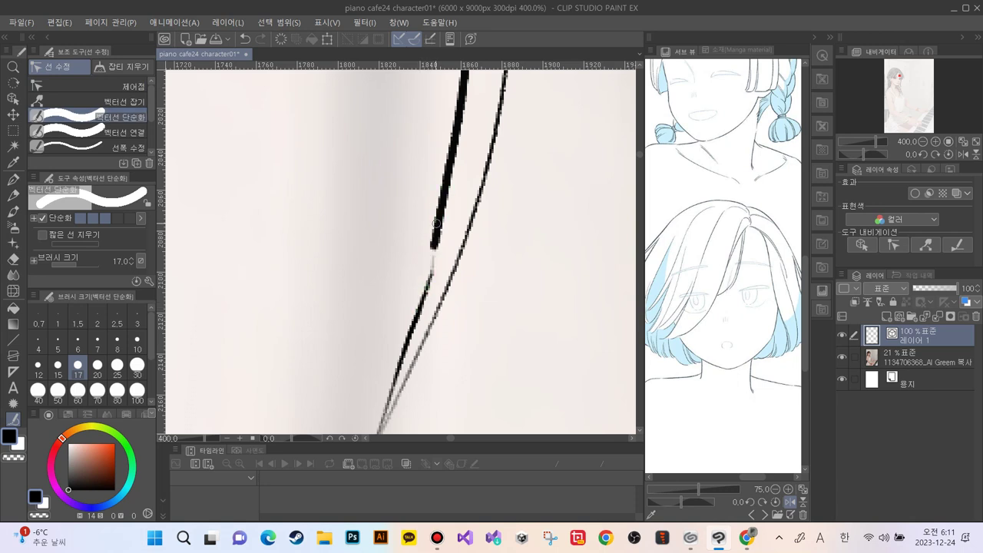
# Thin the inner line's lower end with the line width correction tool so it tapers toward the tip stroke
pyautogui.click(101, 132)
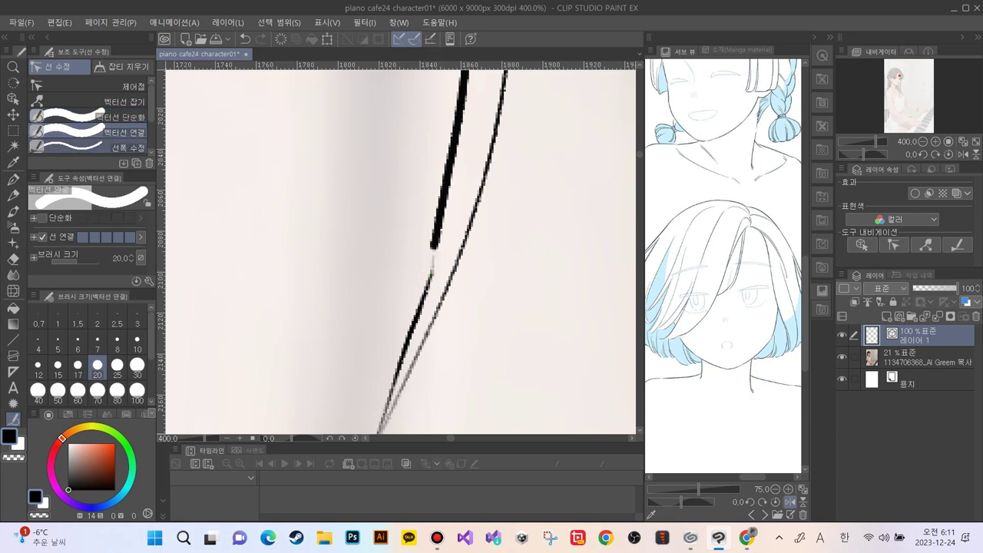
pyautogui.click(115, 147)
pyautogui.moveTo(444, 199); pyautogui.dragTo(434, 222)
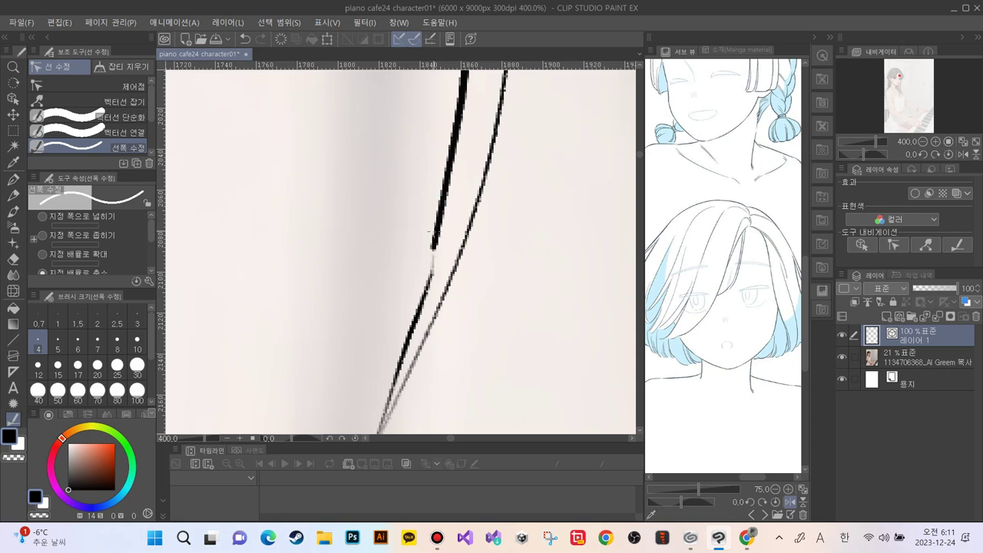
pyautogui.moveTo(432, 252); pyautogui.dragTo(431, 255)
pyautogui.moveTo(438, 211); pyautogui.dragTo(433, 248)
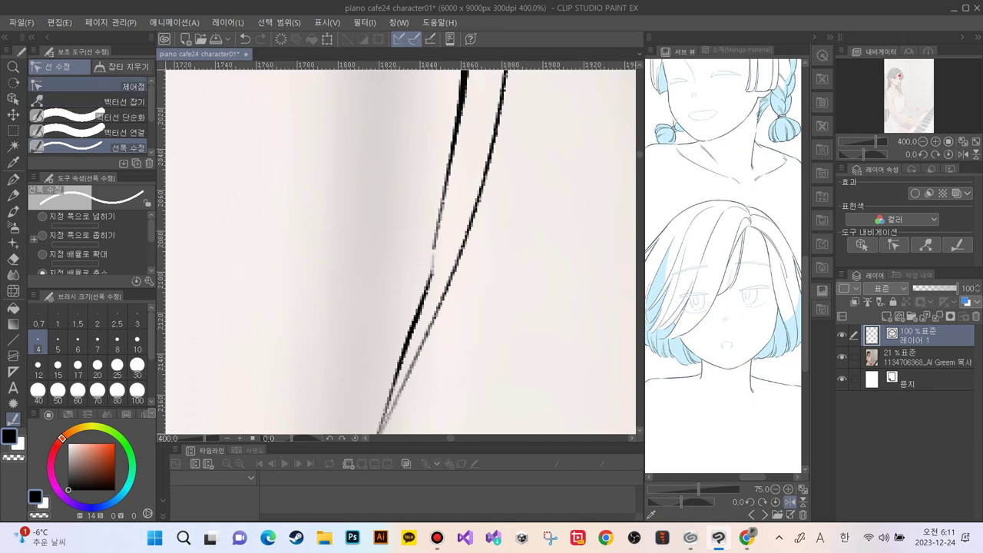
# Simplify the inner line's lower end and try joining it to the tip stroke with the vector line connect tool
pyautogui.click(122, 86)
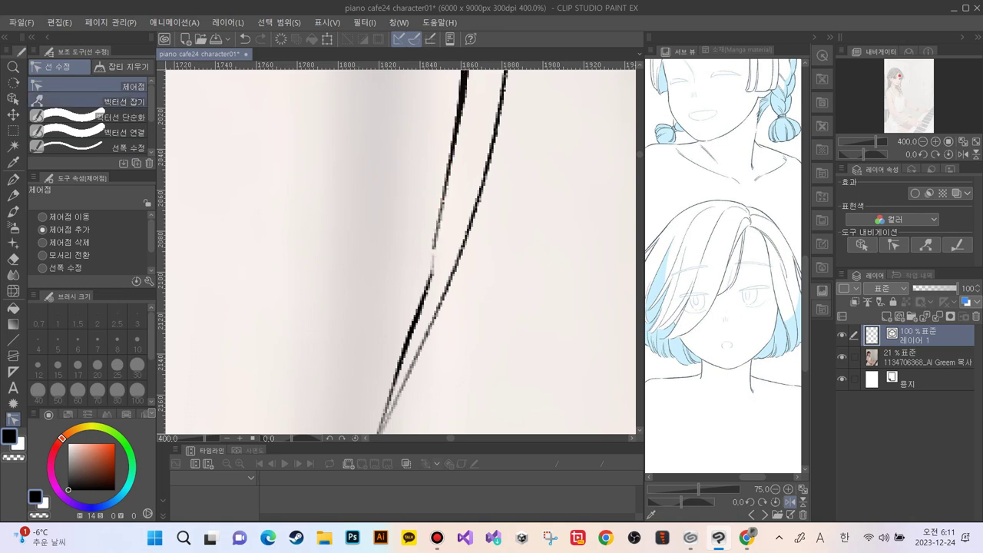
pyautogui.click(115, 117)
pyautogui.moveTo(447, 163); pyautogui.dragTo(433, 248)
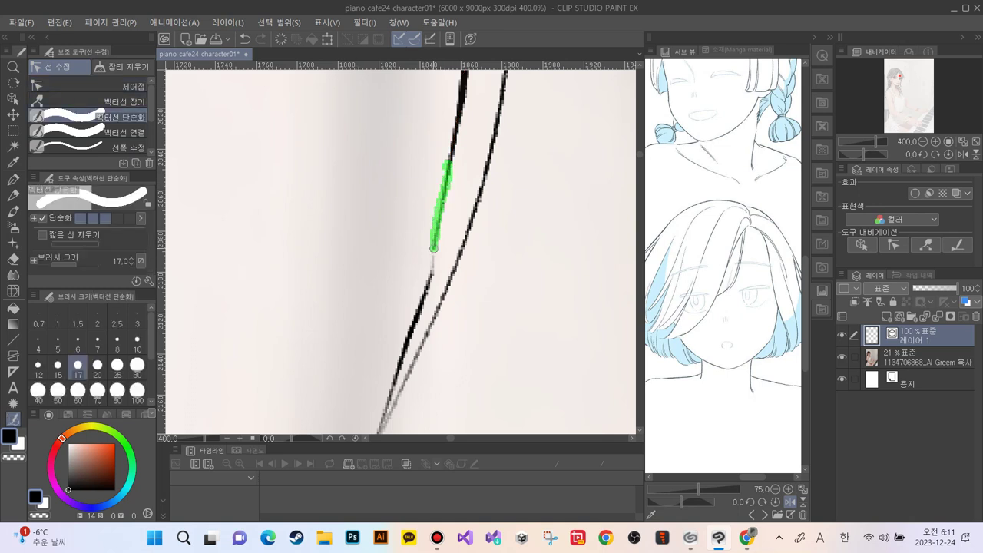
pyautogui.click(123, 86)
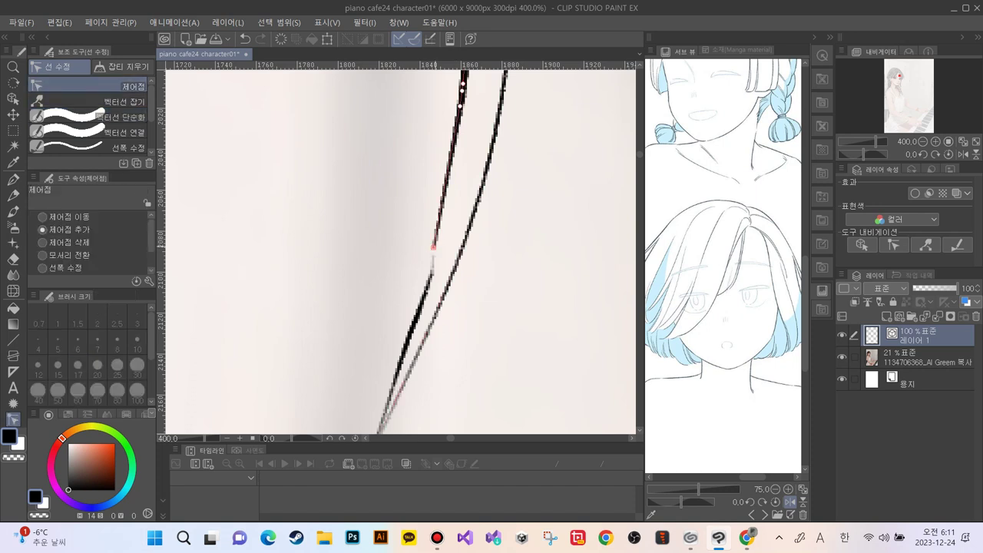
pyautogui.click(432, 261)
pyautogui.click(115, 132)
pyautogui.moveTo(435, 231)
pyautogui.mouseDown()
pyautogui.moveTo(429, 276)
pyautogui.moveTo(435, 223)
pyautogui.mouseUp()
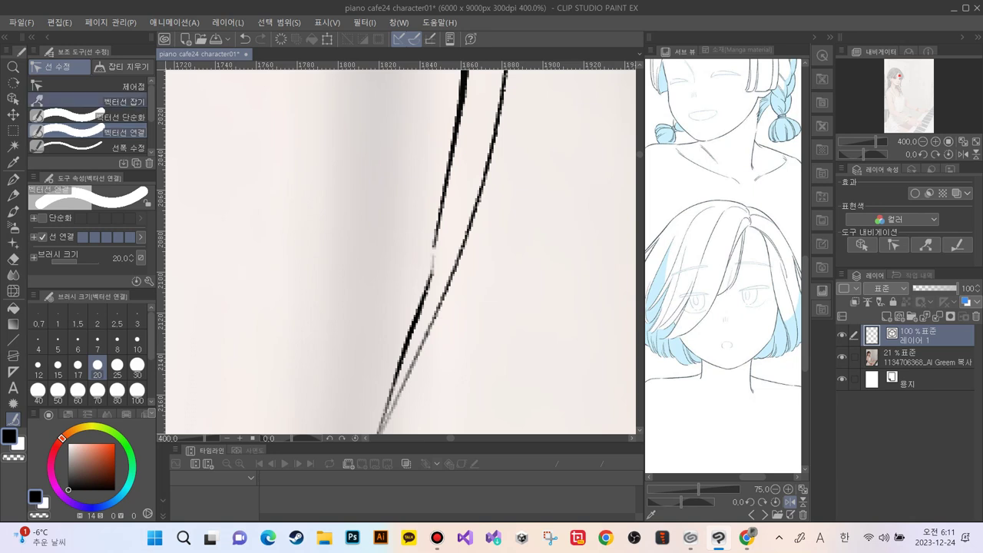
# Shift the tip stroke's upper control points toward the inner line's end and try connecting the two lines across the gap
pyautogui.click(123, 86)
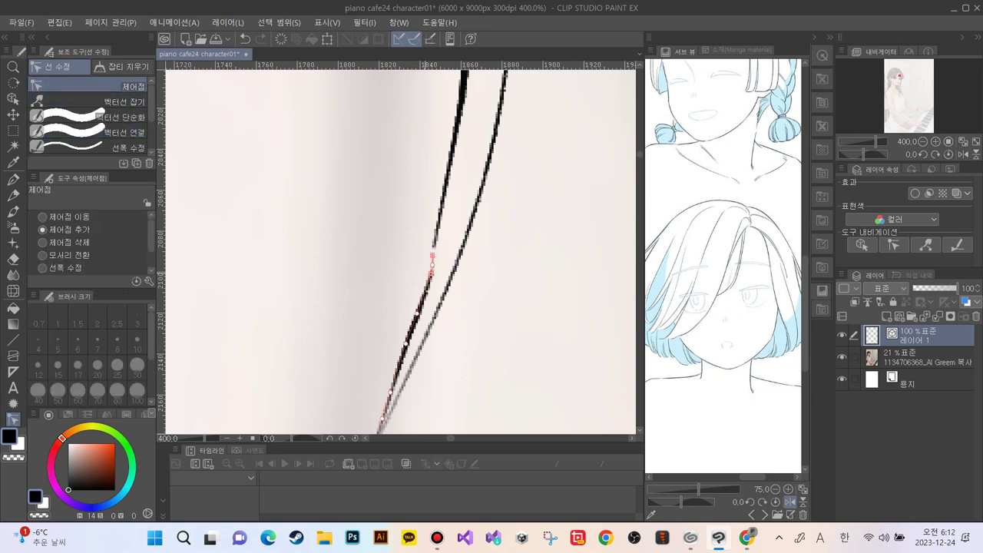
pyautogui.moveTo(431, 273); pyautogui.dragTo(430, 261)
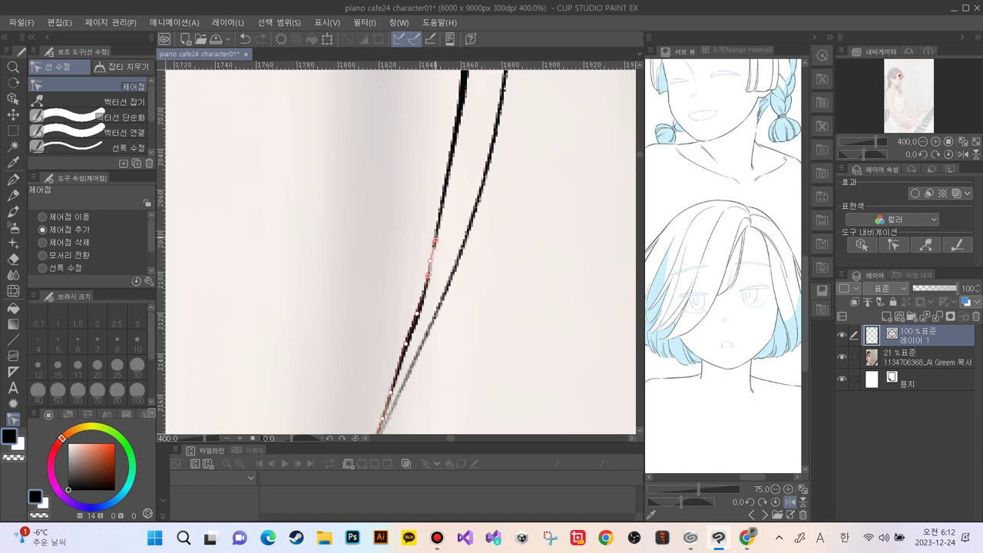
pyautogui.moveTo(432, 256); pyautogui.dragTo(418, 308)
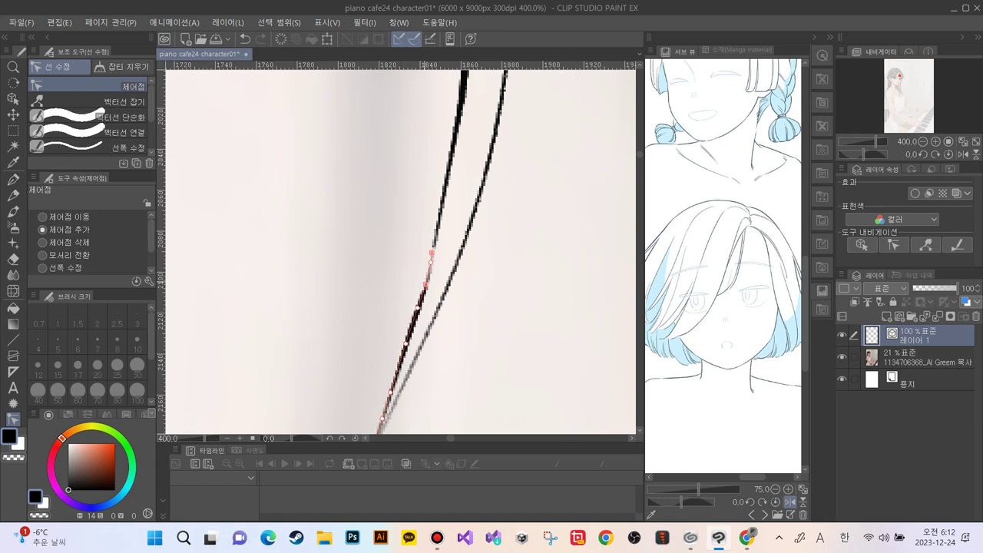
pyautogui.click(115, 147)
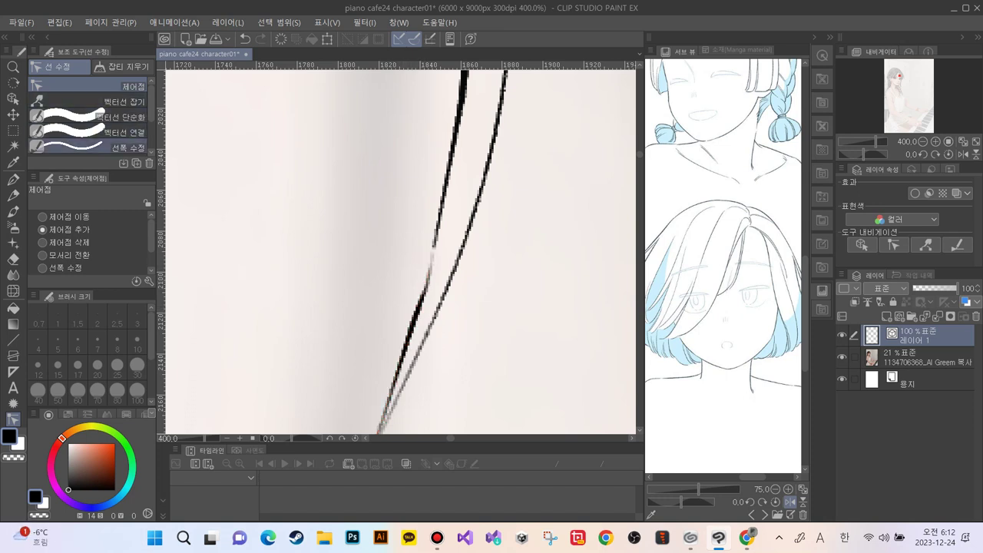
pyautogui.click(115, 132)
pyautogui.moveTo(423, 261)
pyautogui.mouseDown()
pyautogui.moveTo(435, 226)
pyautogui.moveTo(411, 322)
pyautogui.mouseUp()
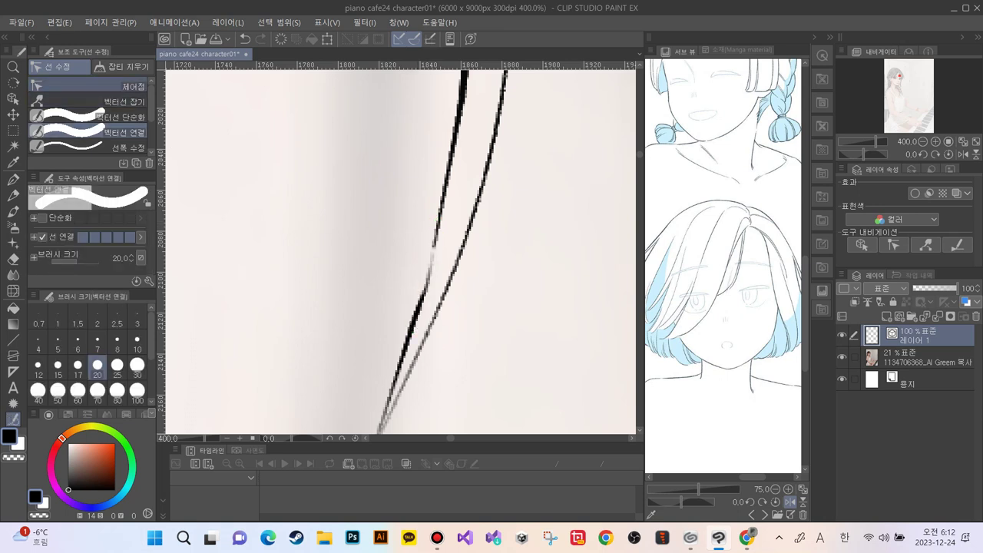
# Reposition the tip stroke's upper control points so its end overlaps the inner line's lower end and closes the gap
pyautogui.click(131, 86)
pyautogui.moveTo(426, 286); pyautogui.dragTo(419, 309)
pyautogui.moveTo(406, 344); pyautogui.dragTo(419, 308)
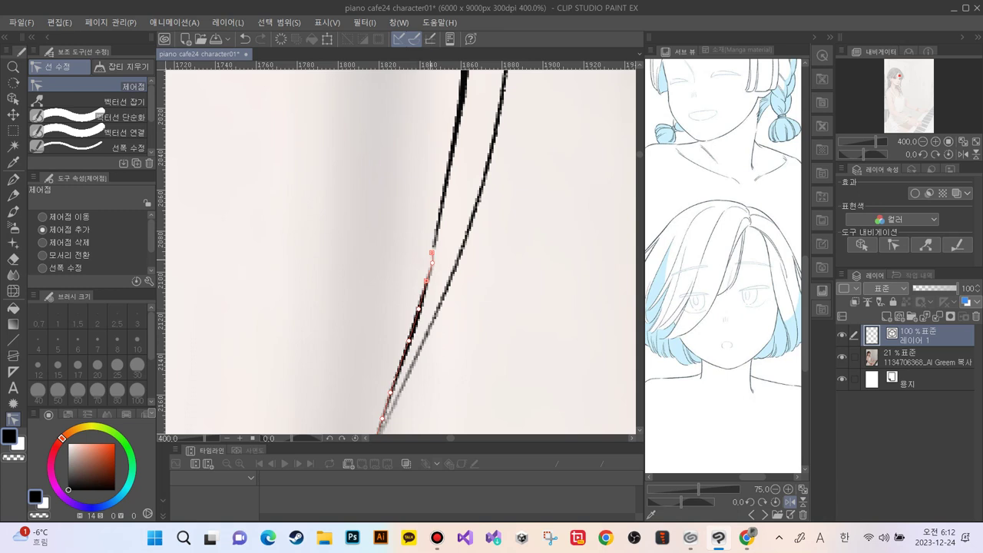
pyautogui.moveTo(432, 253); pyautogui.dragTo(436, 234)
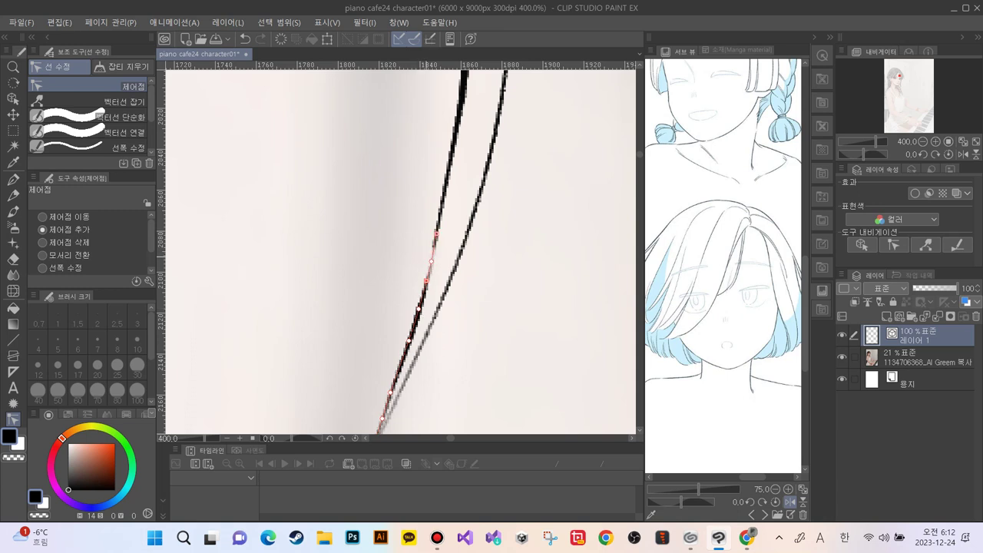
pyautogui.moveTo(431, 261); pyautogui.dragTo(435, 244)
pyautogui.moveTo(426, 280); pyautogui.dragTo(434, 250)
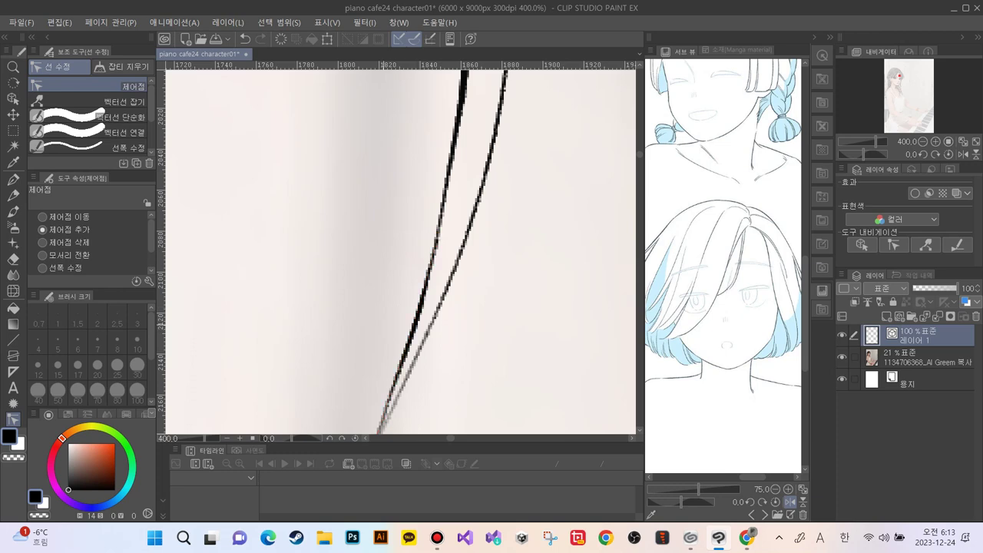
pyautogui.hotkey('ctrl', '-')
pyautogui.hotkey('ctrl', '-')
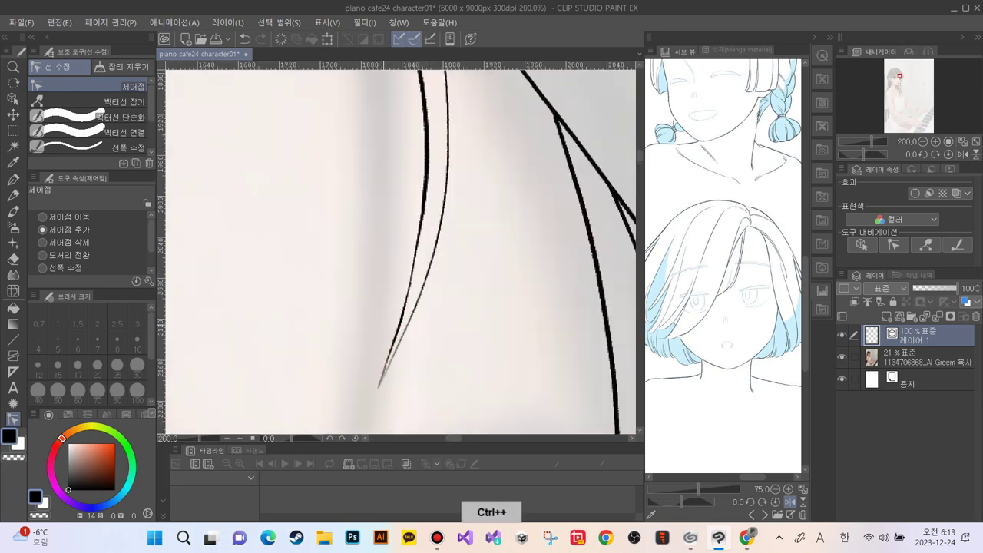
pyautogui.hotkey('ctrl', '+')
pyautogui.hotkey('ctrl', '+')
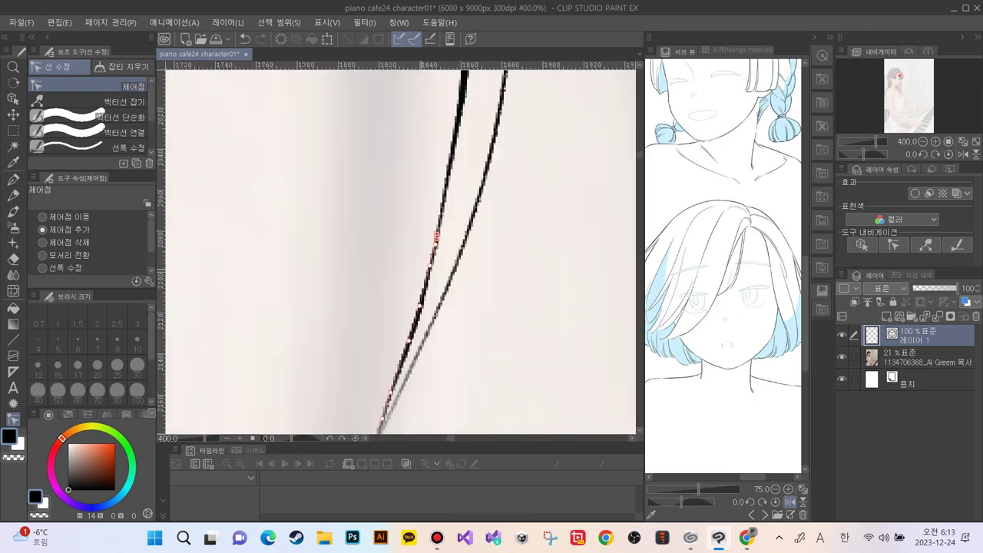
# Simplify the tip stroke's vector points from the junction with the inner line down to its middle
pyautogui.click(926, 244)
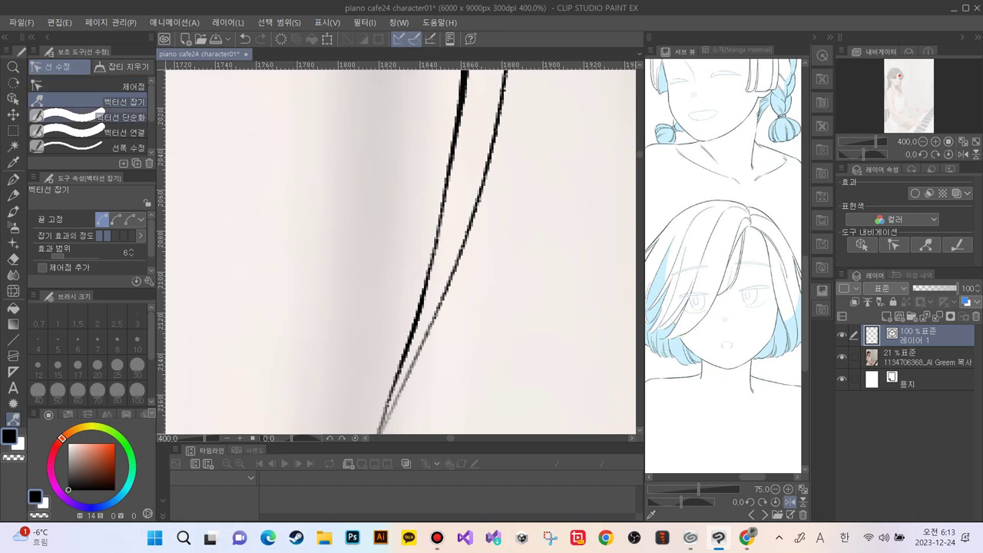
pyautogui.click(108, 116)
pyautogui.moveTo(422, 249); pyautogui.dragTo(405, 340)
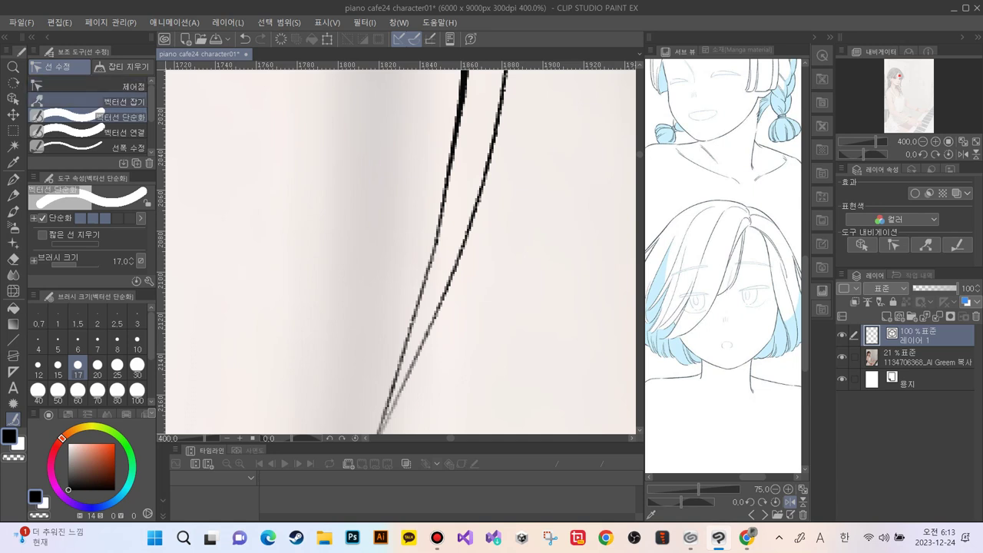
# Adjust the tip stroke's control points just below the junction so it continues the inner line's curve
pyautogui.click(77, 100)
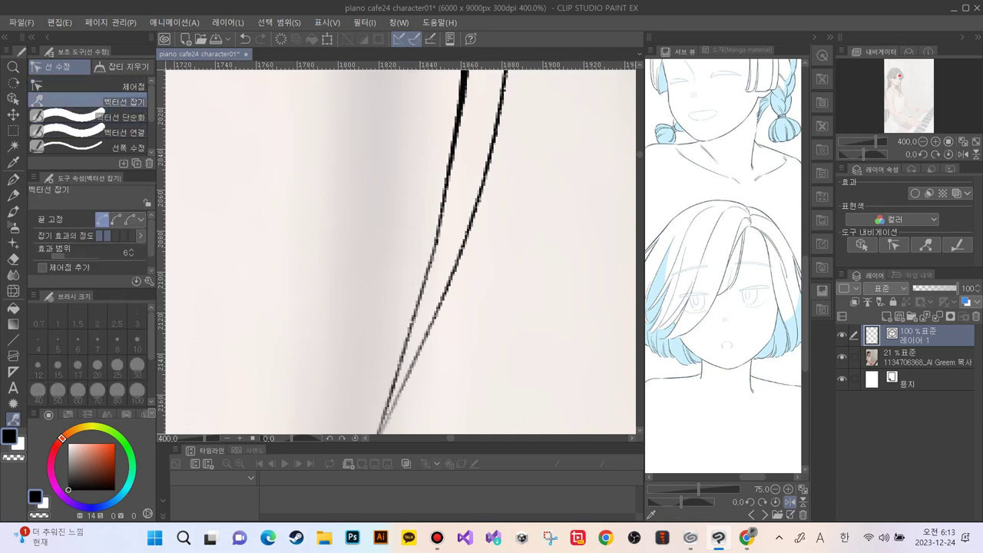
pyautogui.click(84, 86)
pyautogui.moveTo(416, 308); pyautogui.dragTo(425, 288)
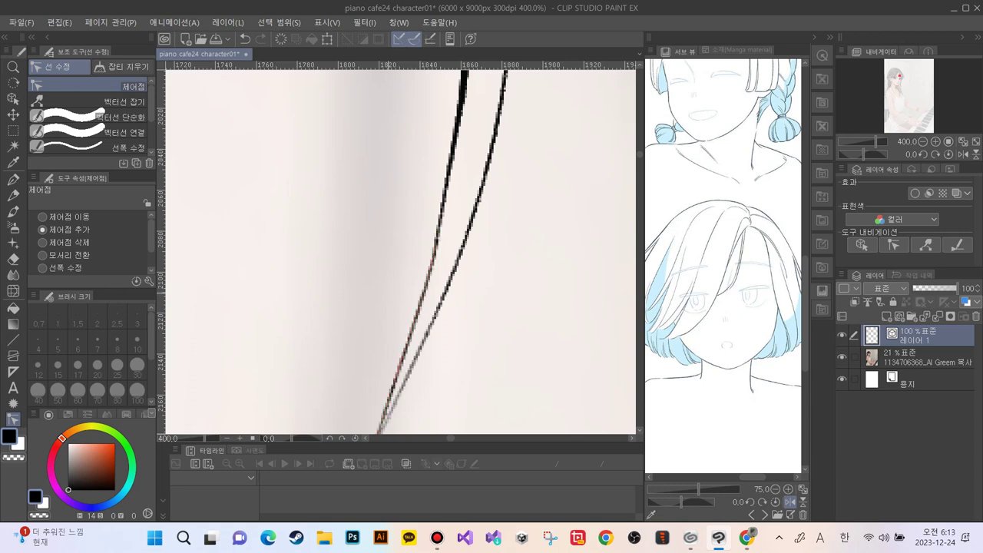
pyautogui.hotkey('ctrl', '-')
pyautogui.hotkey('ctrl', '-')
pyautogui.hotkey('ctrl', '+')
pyautogui.hotkey('ctrl', '+')
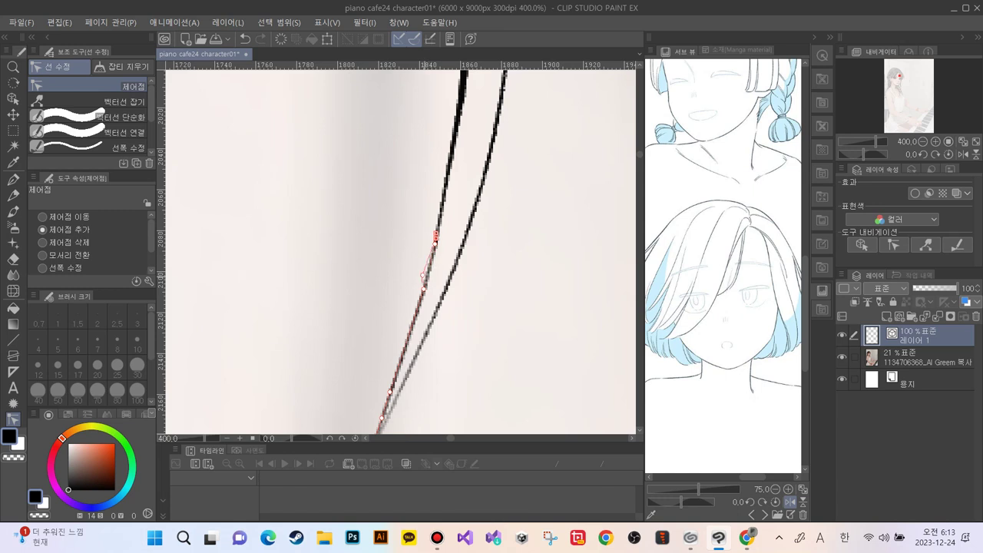
pyautogui.moveTo(427, 271); pyautogui.dragTo(432, 267)
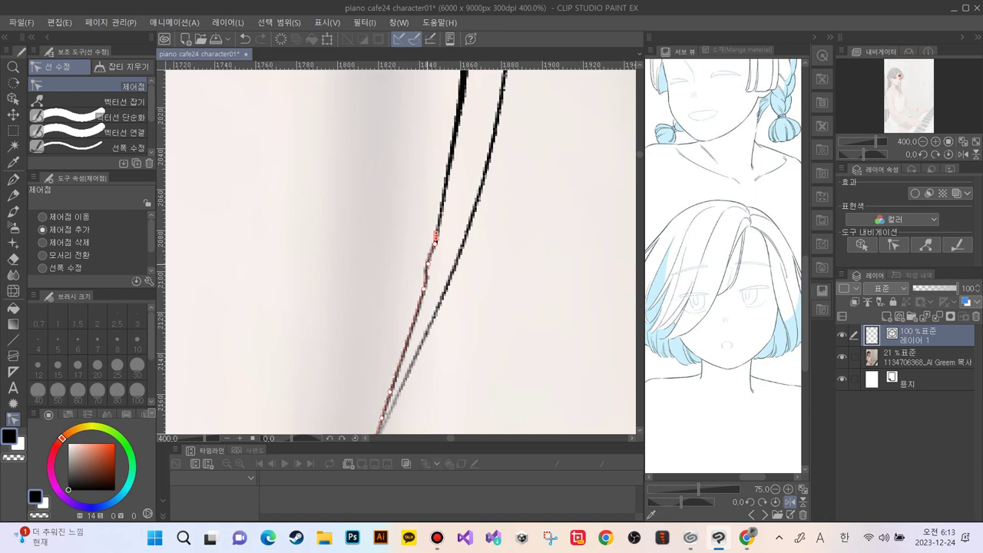
pyautogui.moveTo(432, 265); pyautogui.dragTo(429, 274)
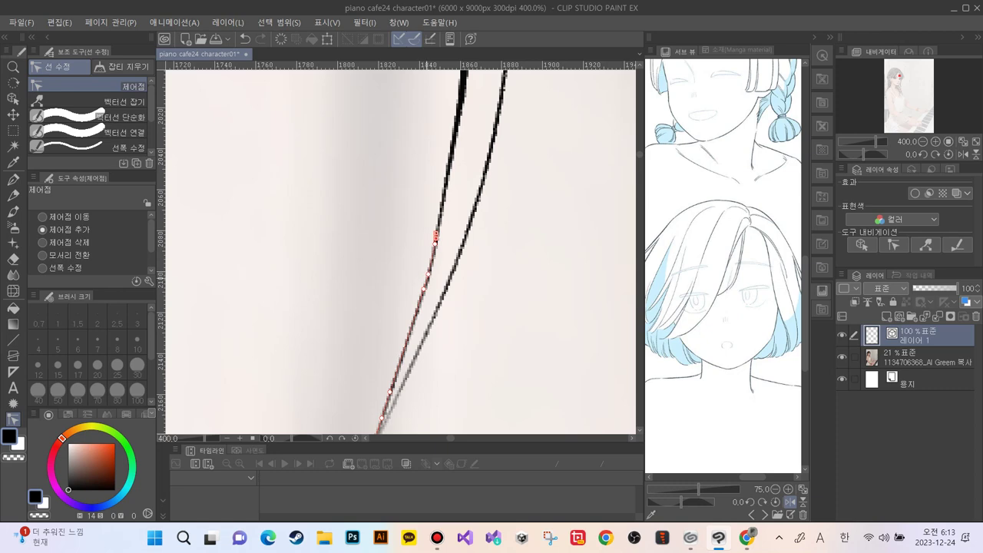
# Check the joined forehead strand against the surrounding hair and face at several magnifications
pyautogui.hotkey('ctrl', '-')
pyautogui.hotkey('ctrl', '-')
pyautogui.hotkey('ctrl', '-')
pyautogui.hotkey('ctrl', '-')
pyautogui.hotkey('ctrl', '-')
pyautogui.hotkey('ctrl', '-')
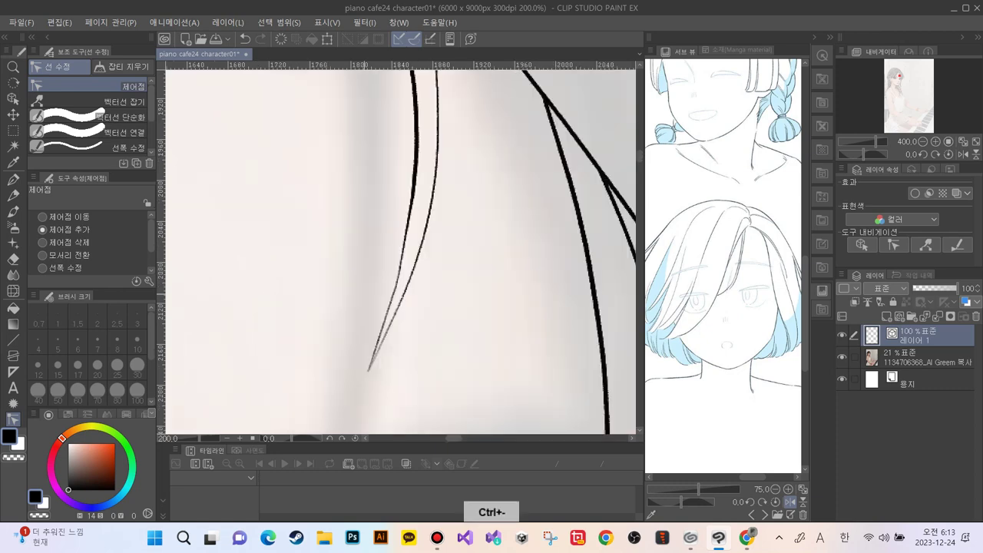
pyautogui.hotkey('ctrl', '-')
pyautogui.hotkey('ctrl', '-')
pyautogui.hotkey('ctrl', '-')
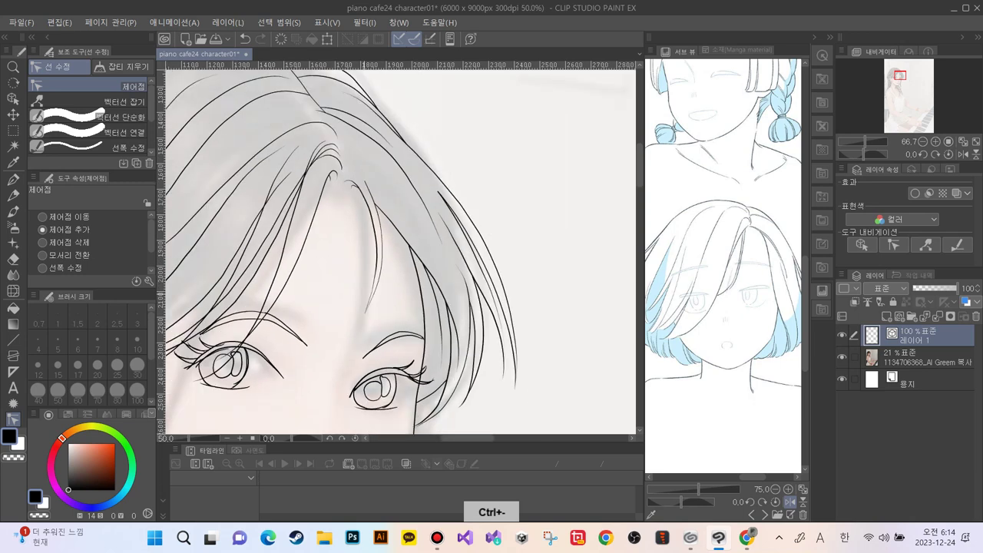
pyautogui.hotkey('ctrl', '+')
pyautogui.hotkey('ctrl', '+')
pyautogui.hotkey('ctrl', '+')
pyautogui.hotkey('ctrl', '+')
pyautogui.hotkey('ctrl', '+')
pyautogui.hotkey('ctrl', '+')
pyautogui.hotkey('ctrl', '+')
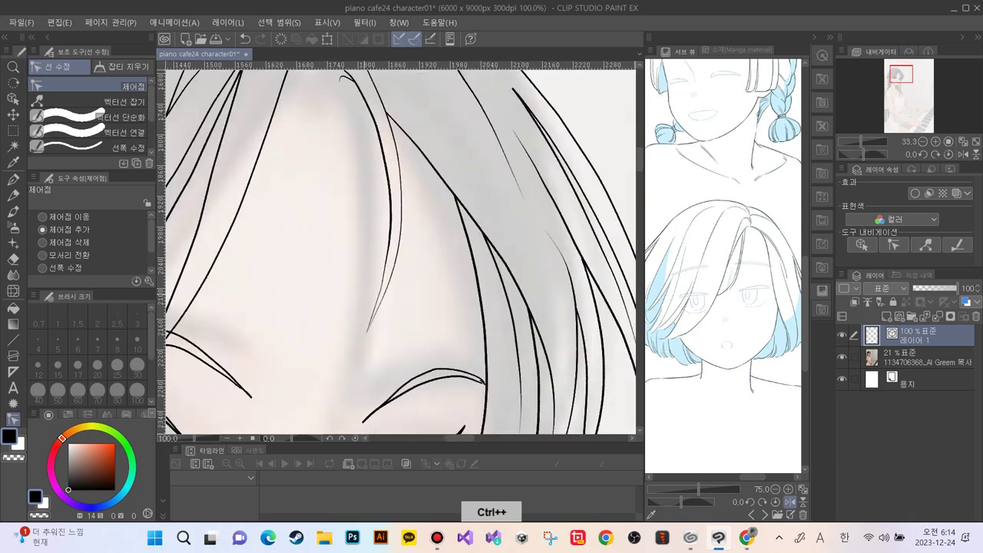
# Fine-tune the tip stroke's control points below the junction and simplify the stroke down to the strand's tip
pyautogui.moveTo(397, 284); pyautogui.dragTo(398, 279)
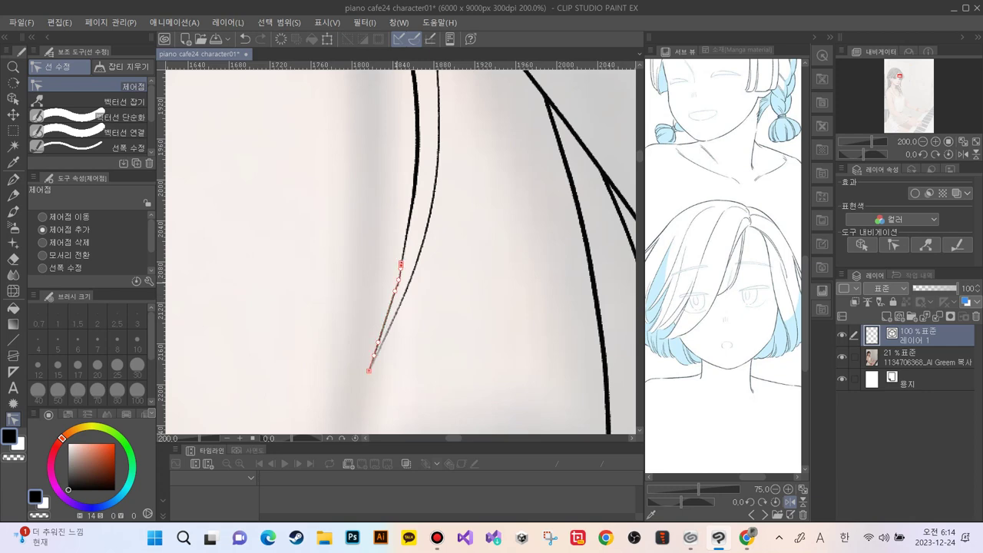
pyautogui.moveTo(398, 280); pyautogui.dragTo(397, 278)
pyautogui.moveTo(393, 298); pyautogui.dragTo(393, 298)
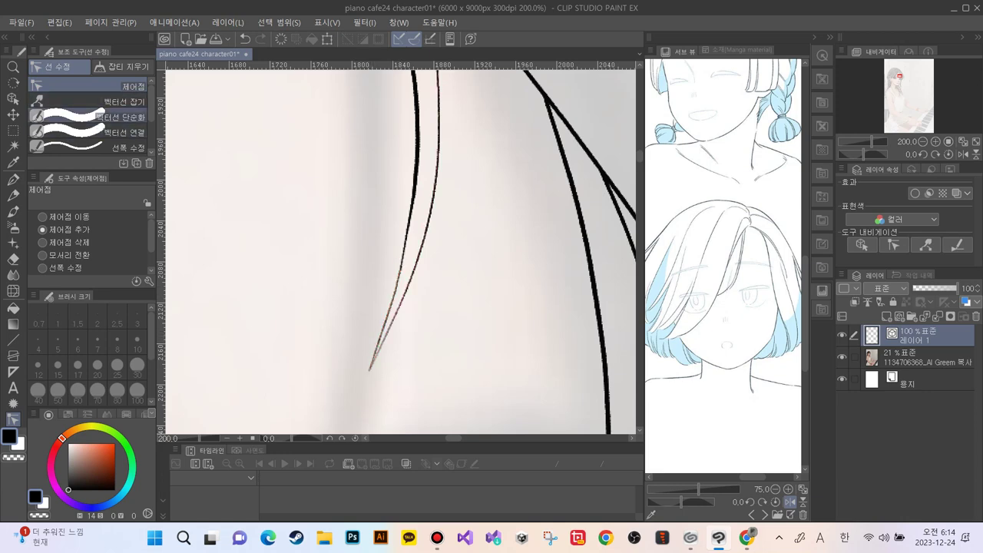
pyautogui.click(116, 117)
pyautogui.moveTo(399, 268); pyautogui.dragTo(373, 353)
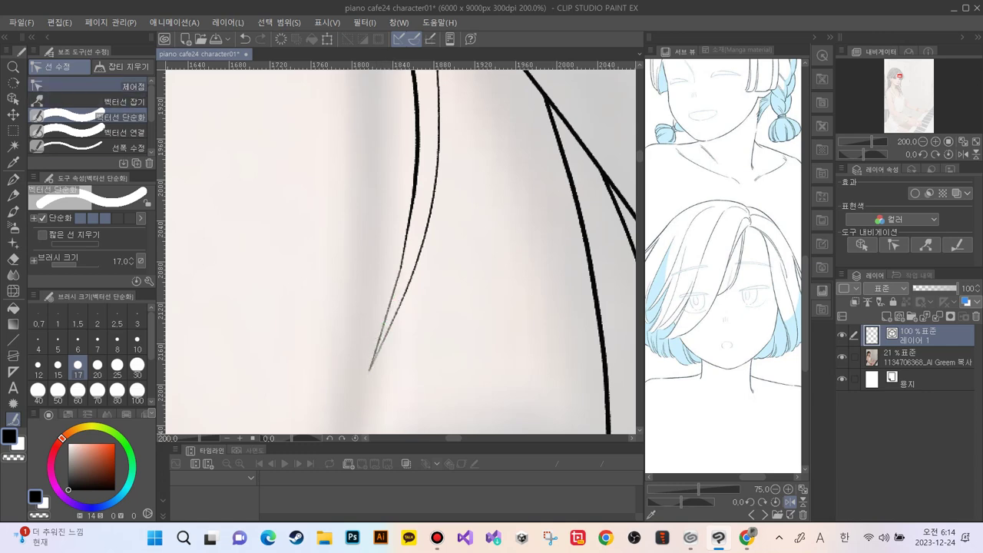
pyautogui.click(116, 86)
pyautogui.moveTo(401, 268); pyautogui.dragTo(381, 225)
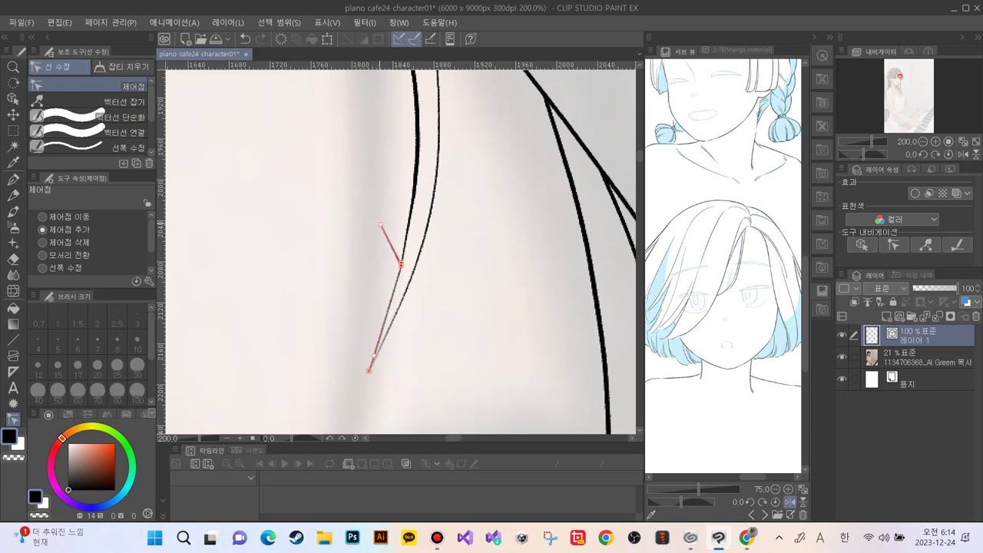
pyautogui.hotkey('ctrl', 'z')
pyautogui.moveTo(402, 297); pyautogui.dragTo(394, 323)
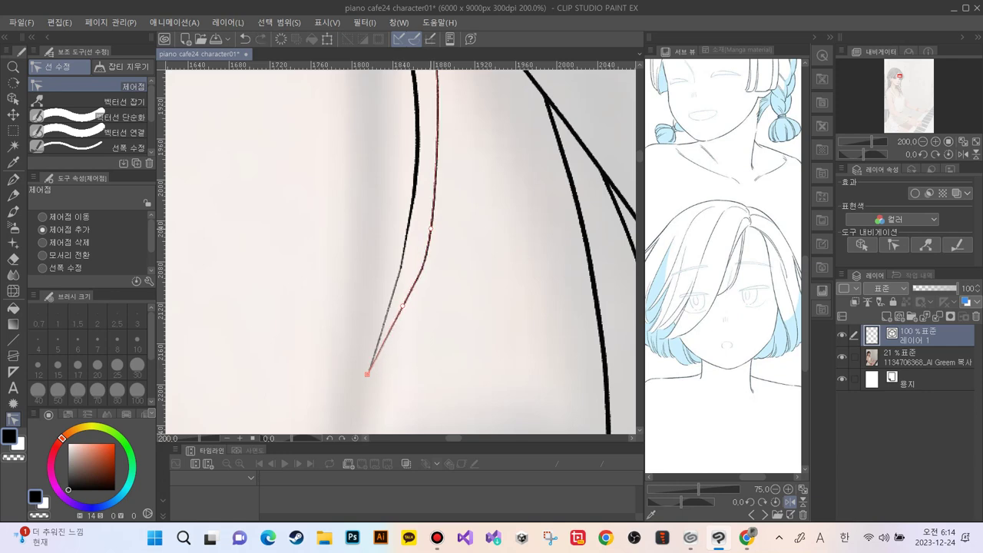
pyautogui.moveTo(434, 209); pyautogui.dragTo(434, 202)
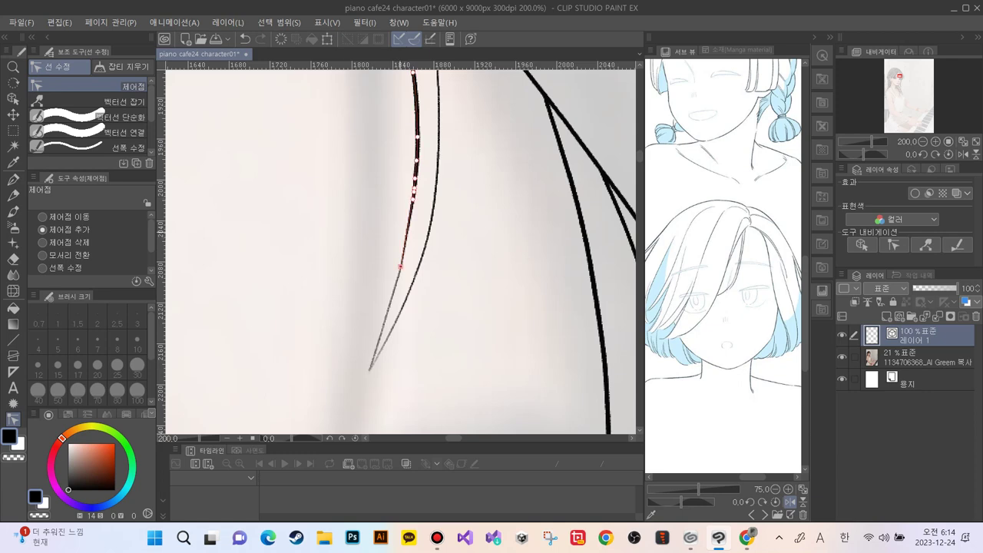
# Adjust the inner line's lower curve and the tip stroke's middle with control points so the strand bends smoothly
pyautogui.moveTo(416, 203); pyautogui.dragTo(410, 225)
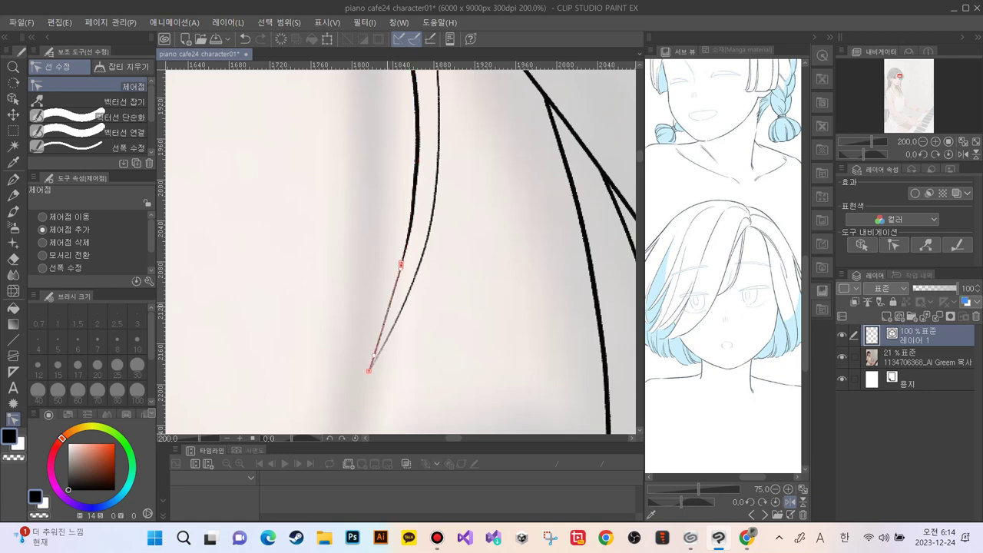
pyautogui.moveTo(388, 316); pyautogui.dragTo(391, 305)
# Examine the finished forehead strand within the whole hairstyle, including the bangs beside the ear and eye
pyautogui.hotkey('ctrl', '-')
pyautogui.hotkey('ctrl', '-')
pyautogui.hotkey('ctrl', '-')
pyautogui.hotkey('ctrl', '-')
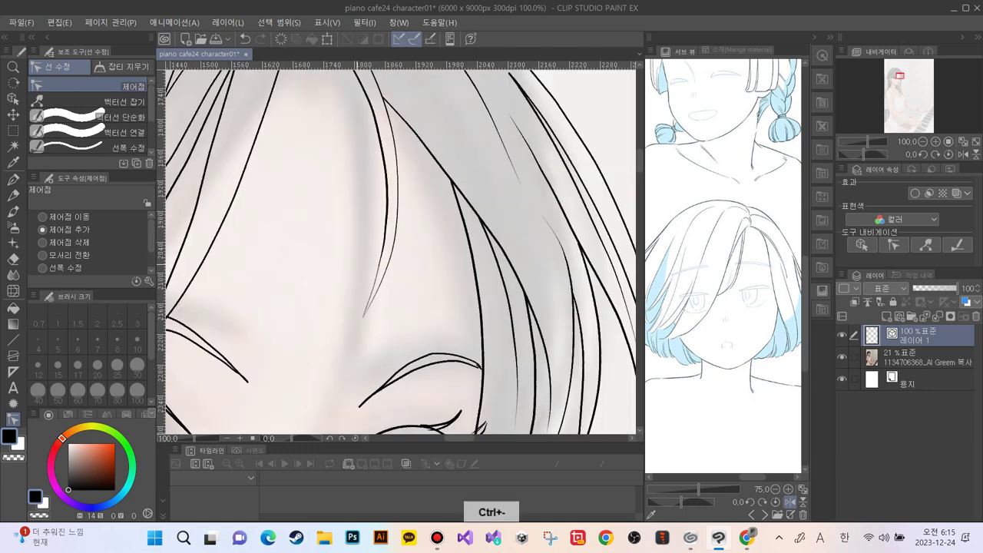
pyautogui.hotkey('ctrl', '-')
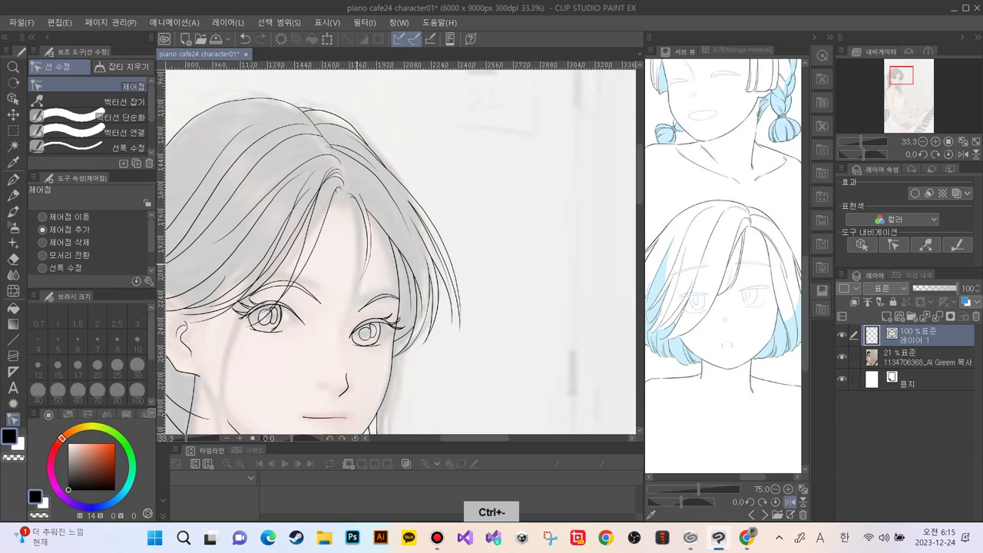
pyautogui.hotkey('ctrl', '+')
pyautogui.hotkey('ctrl', '+')
pyautogui.hotkey('ctrl', '-')
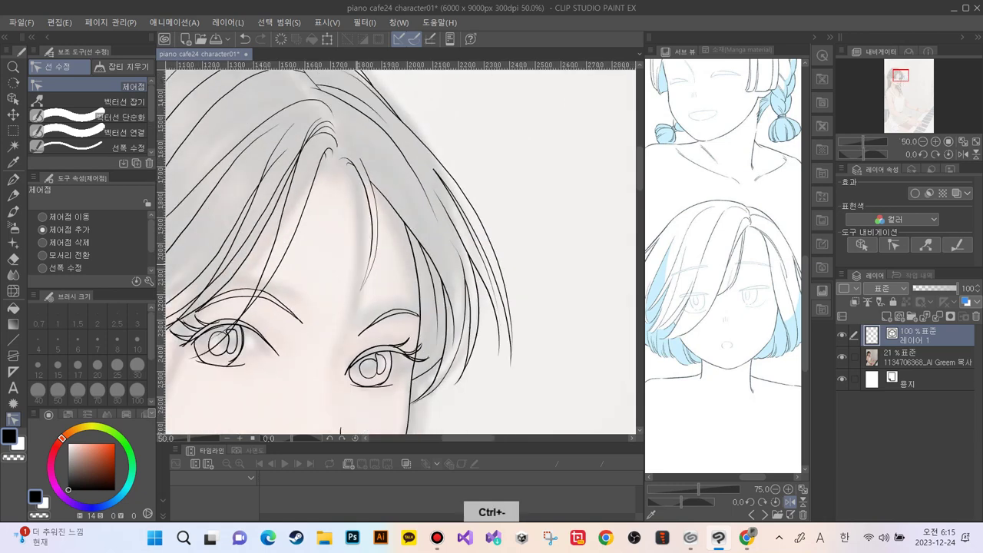
pyautogui.moveTo(303, 331)
pyautogui.mouseDown()
pyautogui.moveTo(387, 308)
pyautogui.moveTo(441, 280)
pyautogui.mouseUp()
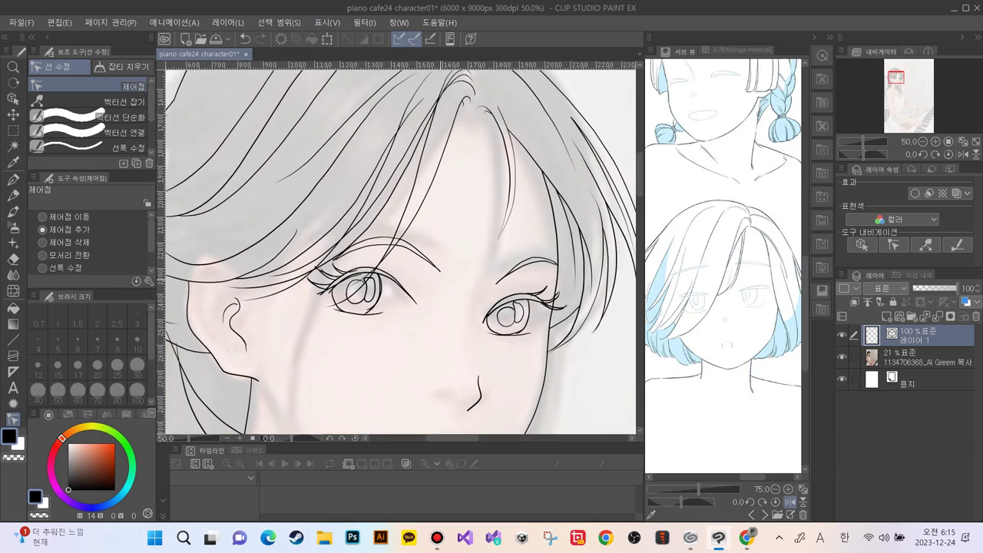
# Erase the eyebrow line segments that cross inside the forehead strand with the vector eraser
pyautogui.hotkey('ctrl', '+')
pyautogui.press('e')
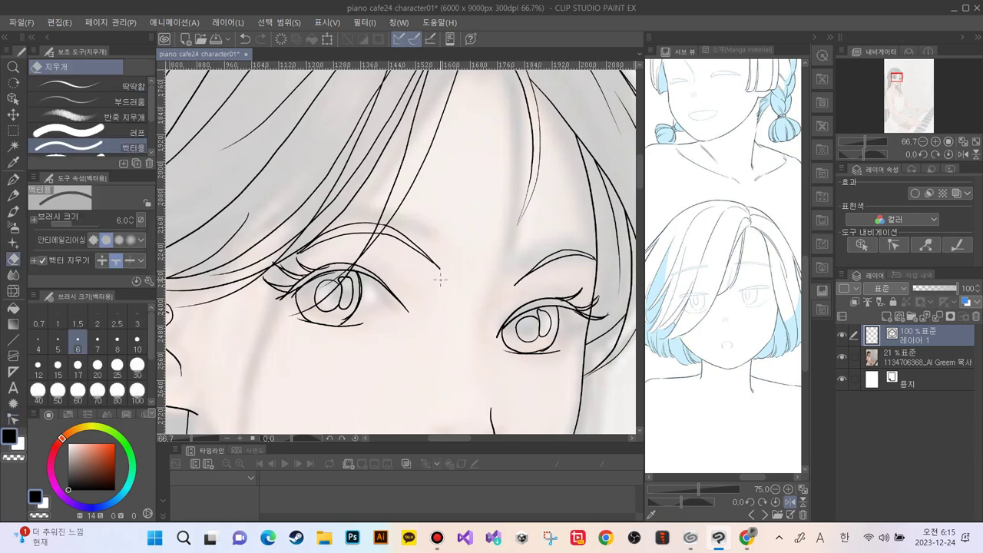
pyautogui.click(367, 223)
pyautogui.hotkey('ctrl', 'z')
pyautogui.hotkey('ctrl', '+')
pyautogui.hotkey('ctrl', '+')
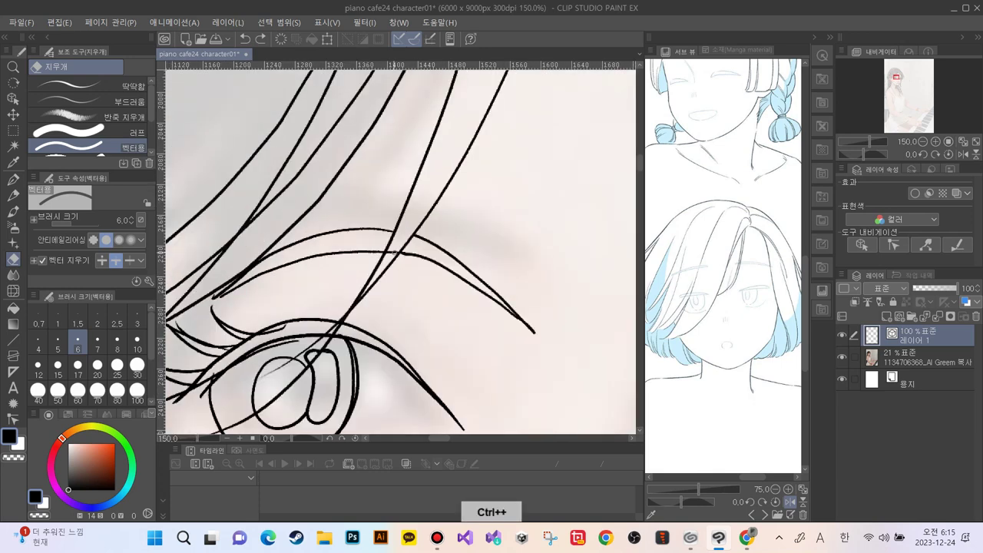
pyautogui.click(390, 247)
pyautogui.hotkey('ctrl', 's')
pyautogui.click(386, 245)
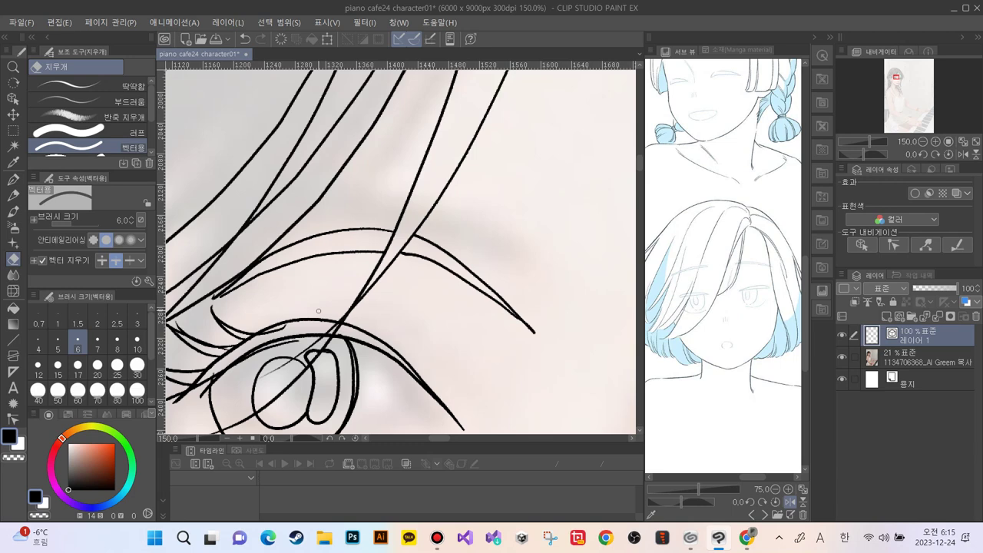
# Erase the strand lines that cross the iris and pupil of the eye beneath the forehead strand
pyautogui.click(317, 358)
pyautogui.click(298, 378)
pyautogui.click(307, 369)
pyautogui.click(241, 413)
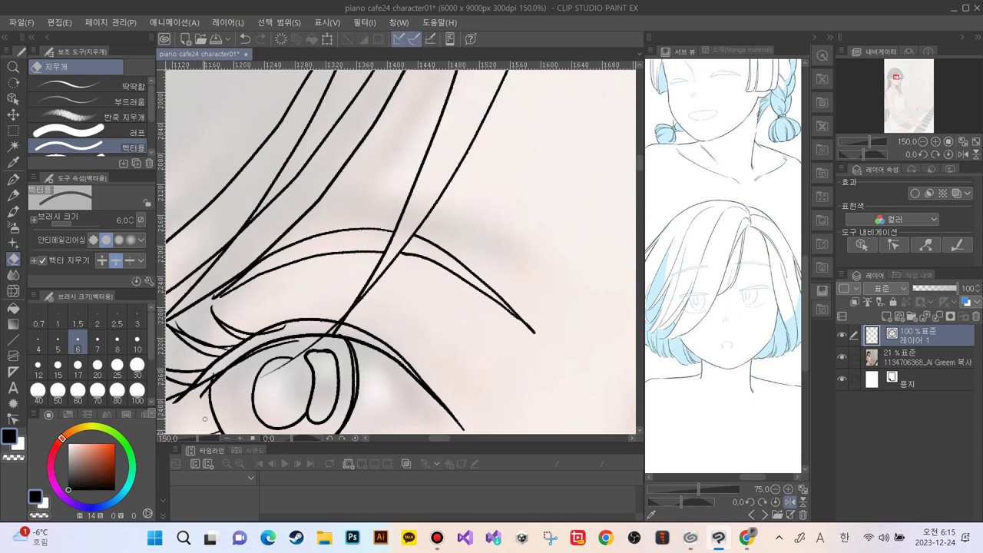
pyautogui.moveTo(271, 407); pyautogui.dragTo(296, 315)
pyautogui.click(234, 339)
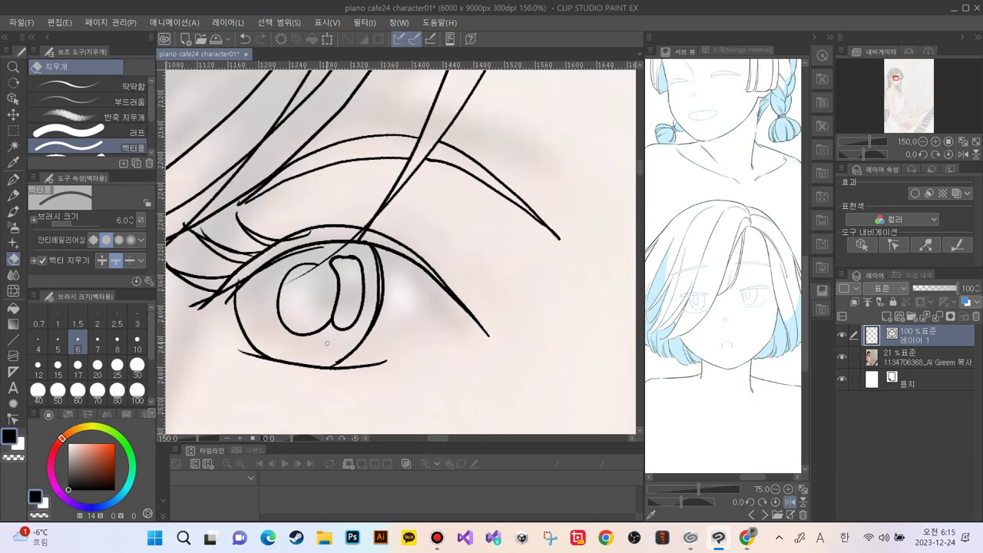
# Erase the remaining strand tip that runs over the upper eyelid and into the pupil
pyautogui.scroll(2, 345, 341)
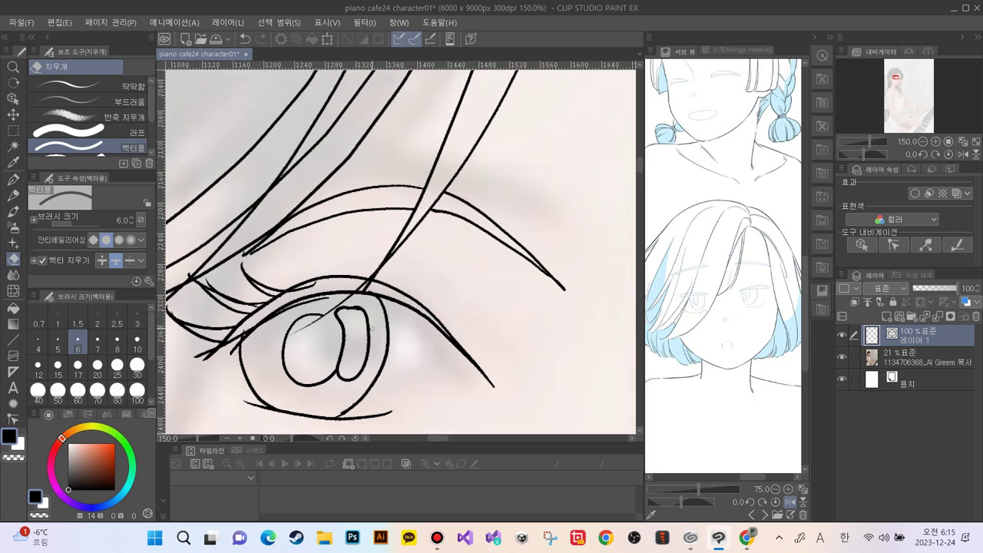
pyautogui.scroll(1, 345, 330)
pyautogui.scroll(2, 346, 331)
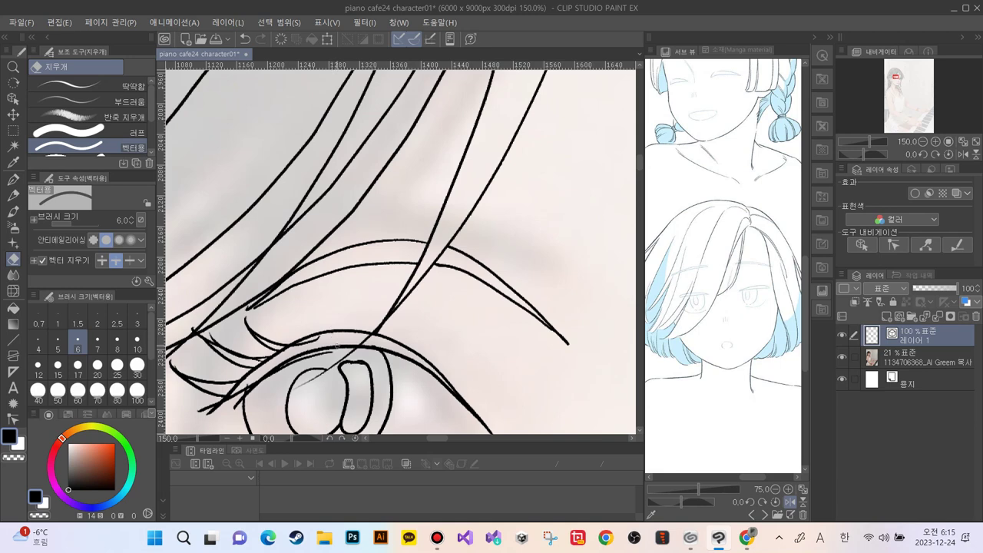
pyautogui.click(336, 364)
pyautogui.click(315, 378)
pyautogui.click(304, 350)
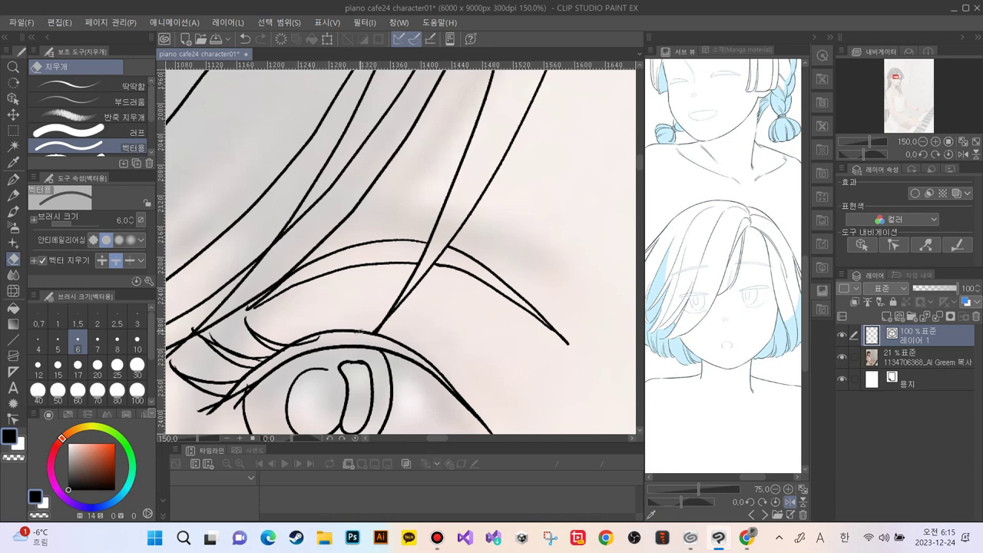
# Adjust the control points of the forehead strand's two lines so they taper smoothly to a tip at the upper eyelid
pyautogui.press('o')
pyautogui.click(423, 278)
pyautogui.moveTo(414, 287); pyautogui.dragTo(417, 288)
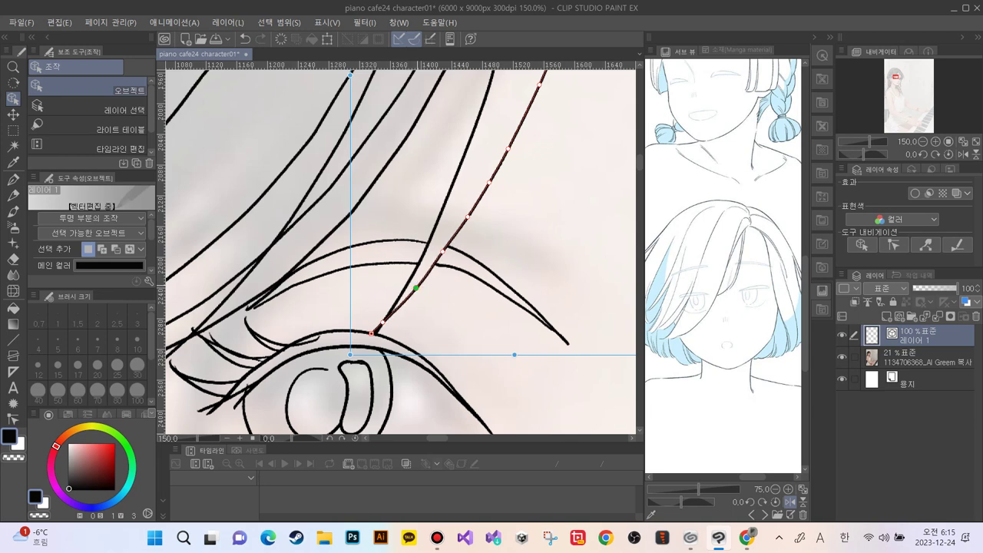
pyautogui.moveTo(416, 288); pyautogui.dragTo(394, 314)
pyautogui.click(404, 288)
pyautogui.moveTo(432, 232); pyautogui.dragTo(442, 216)
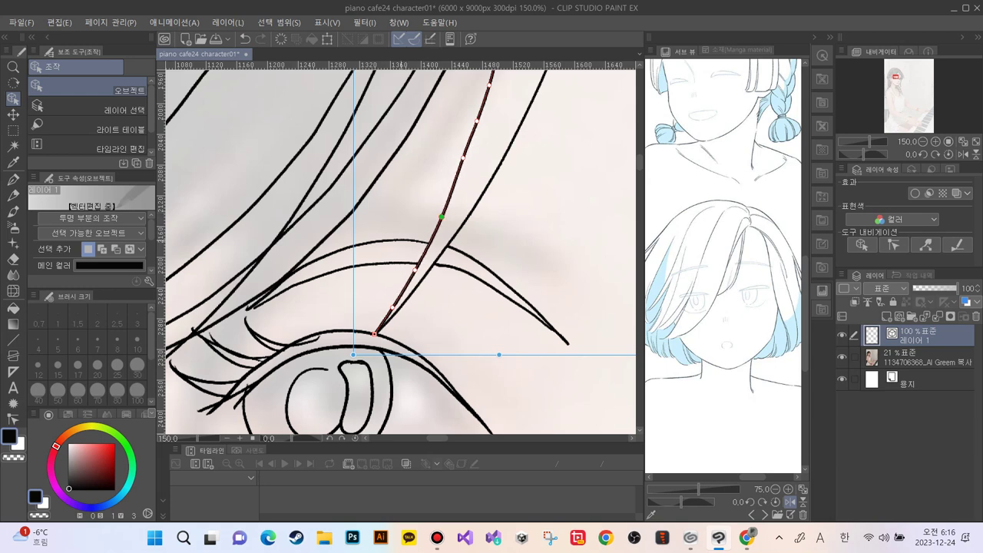
pyautogui.moveTo(477, 120); pyautogui.dragTo(481, 120)
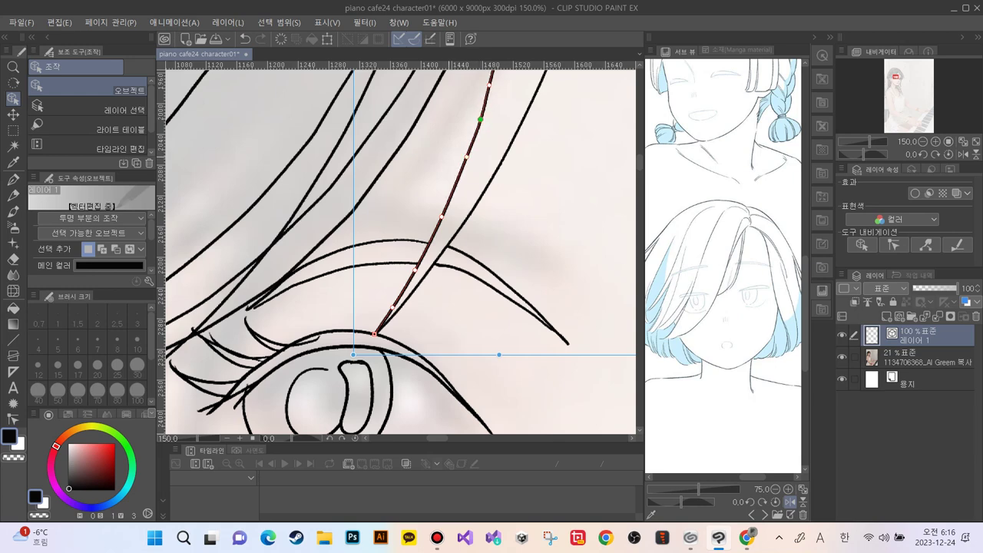
pyautogui.click(383, 306)
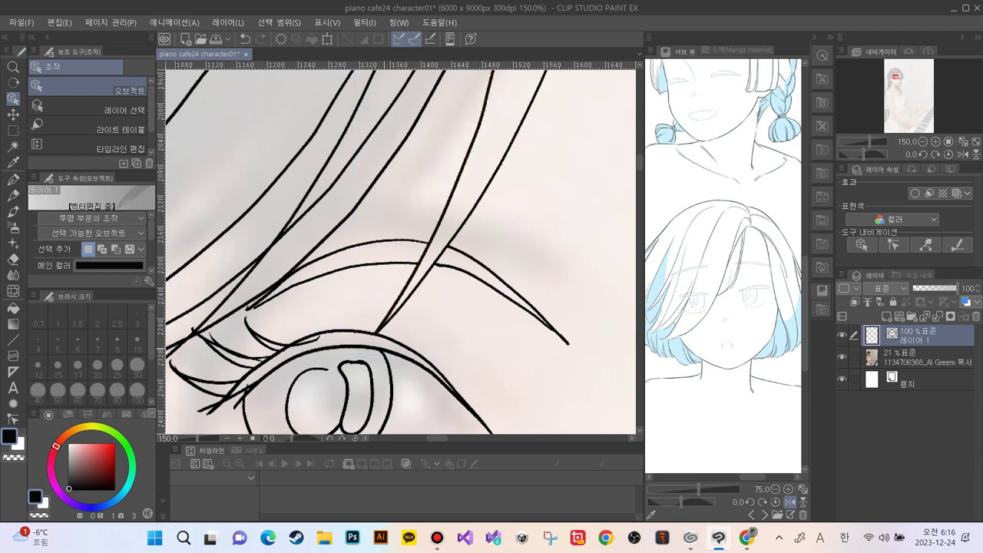
# Examine the shortened forehead strand against the whole face and hairstyle at several magnifications
pyautogui.hotkey('ctrl', '-')
pyautogui.hotkey('ctrl', '-')
pyautogui.hotkey('ctrl', '-')
pyautogui.hotkey('ctrl', '-')
pyautogui.hotkey('ctrl', '-')
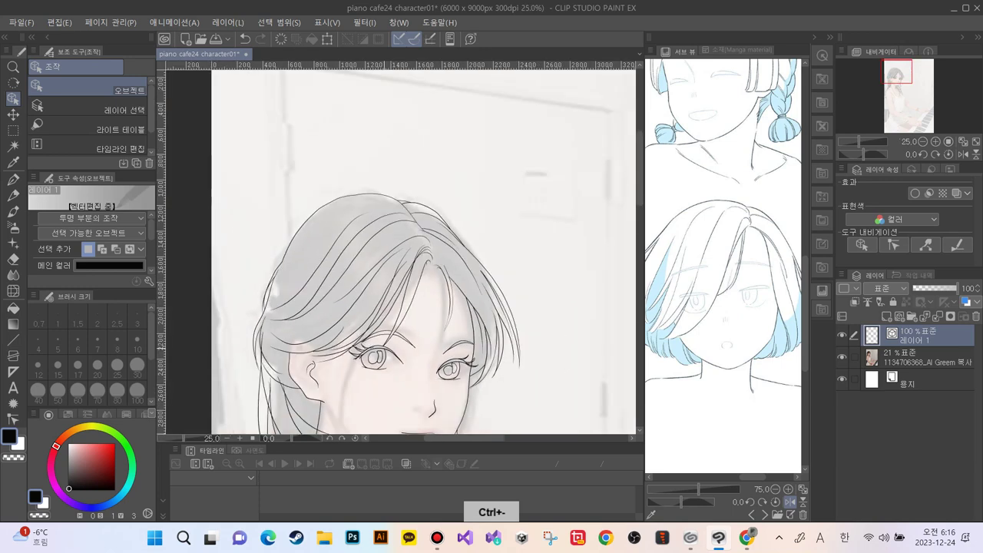
pyautogui.moveTo(384, 330)
pyautogui.mouseDown()
pyautogui.moveTo(386, 182)
pyautogui.moveTo(382, 218)
pyautogui.mouseUp()
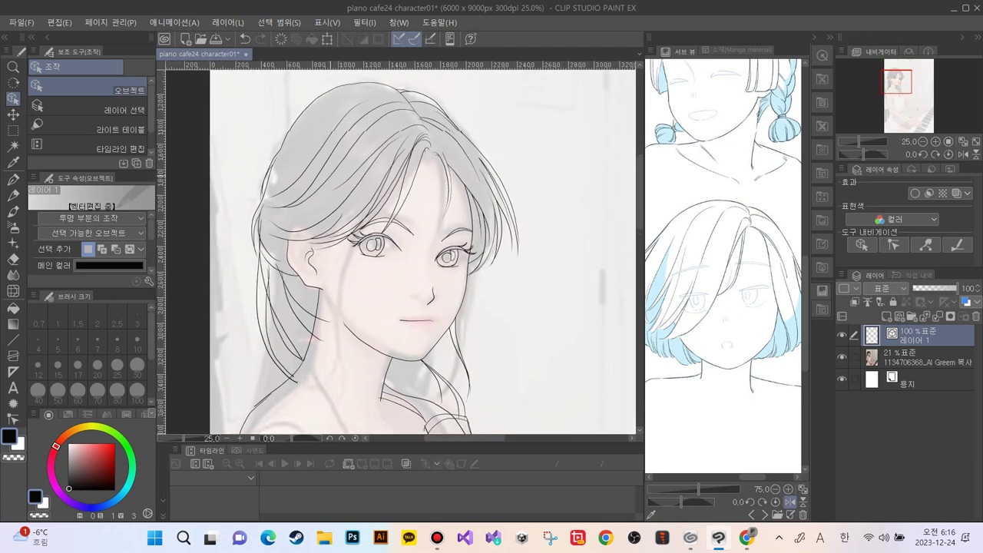
pyautogui.hotkey('ctrl', '+')
pyautogui.hotkey('ctrl', '+')
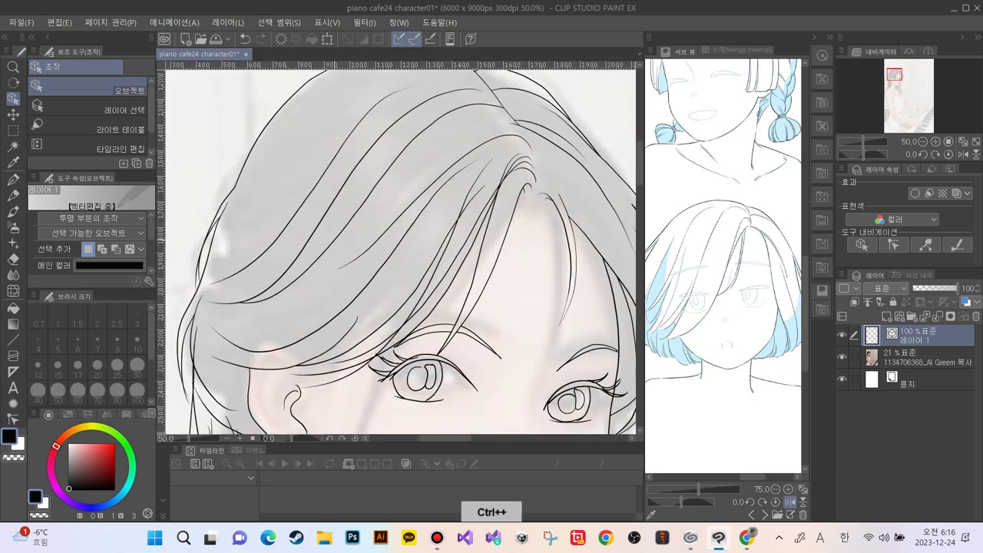
pyautogui.scroll(-6, 399, 246)
pyautogui.hotkey('ctrl', '-')
pyautogui.scroll(6, 400, 254)
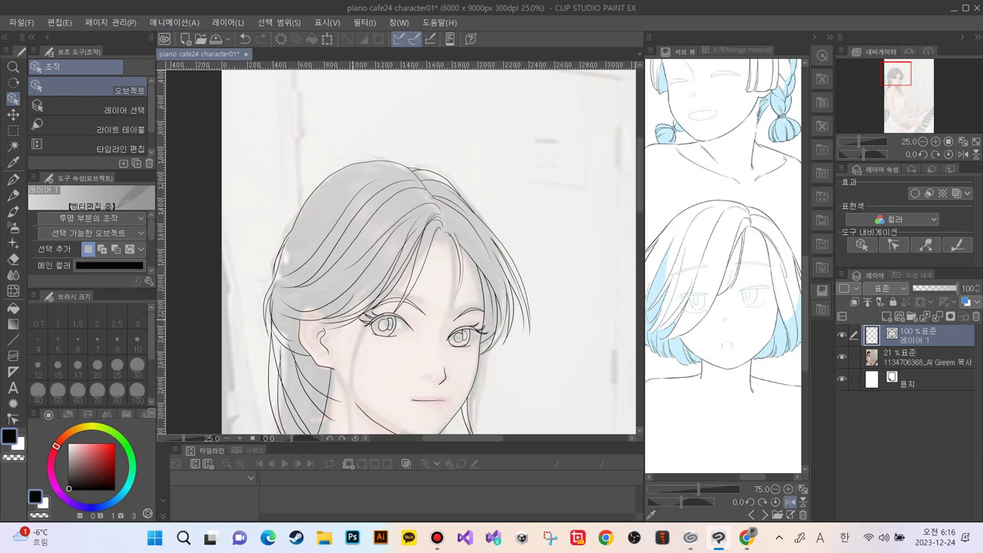
# Save the drawing and start saving a copy in OneDrive's background folder
pyautogui.click(22, 22)
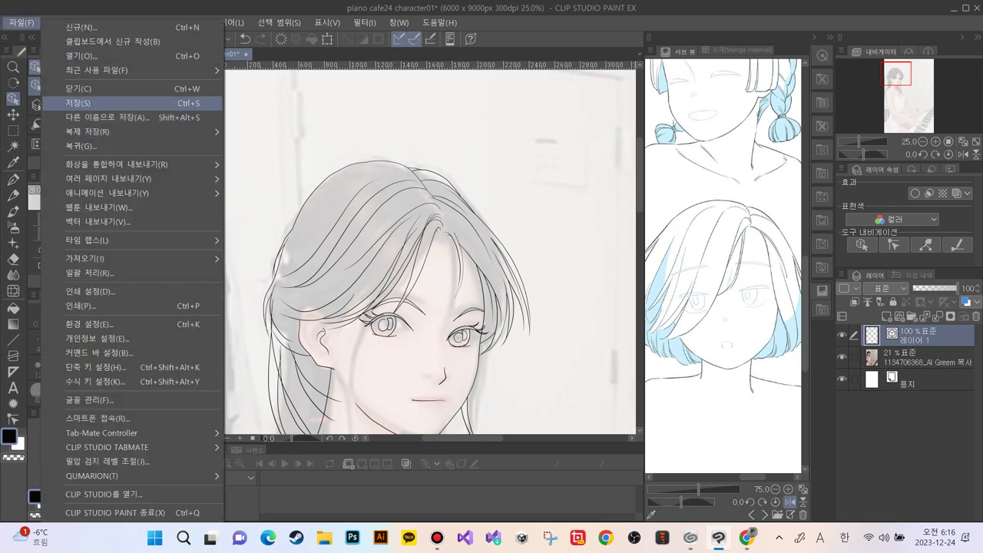
pyautogui.click(77, 102)
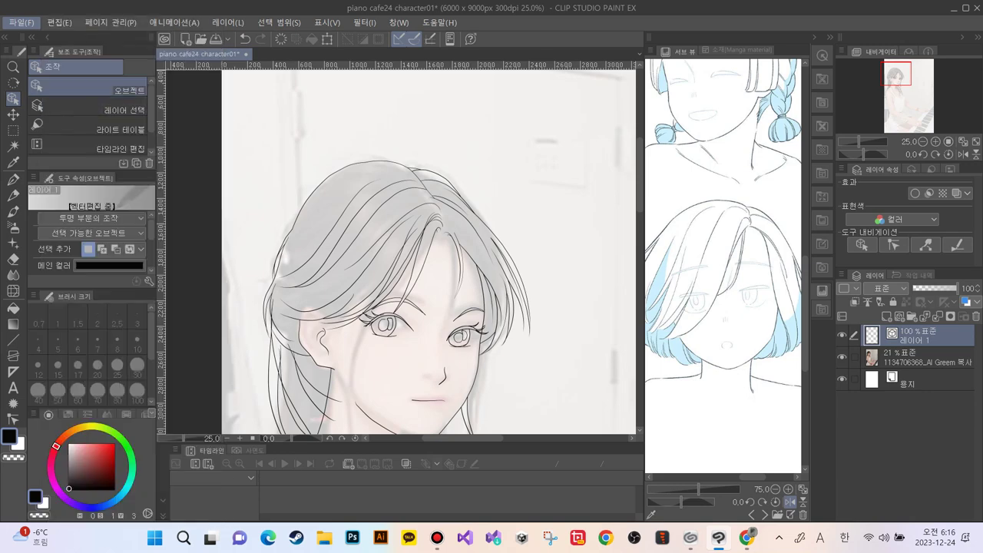
pyautogui.click(21, 22)
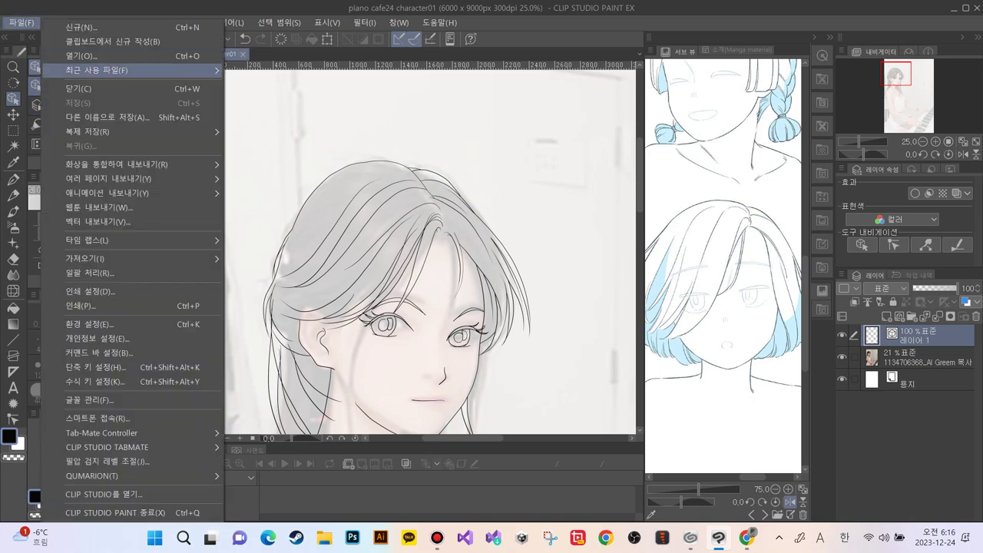
pyautogui.click(107, 117)
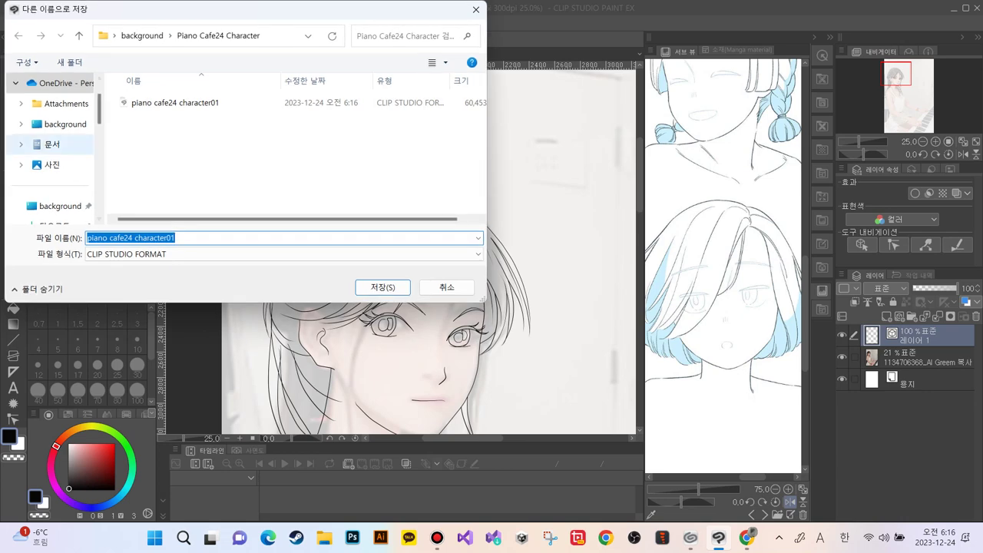
pyautogui.click(65, 124)
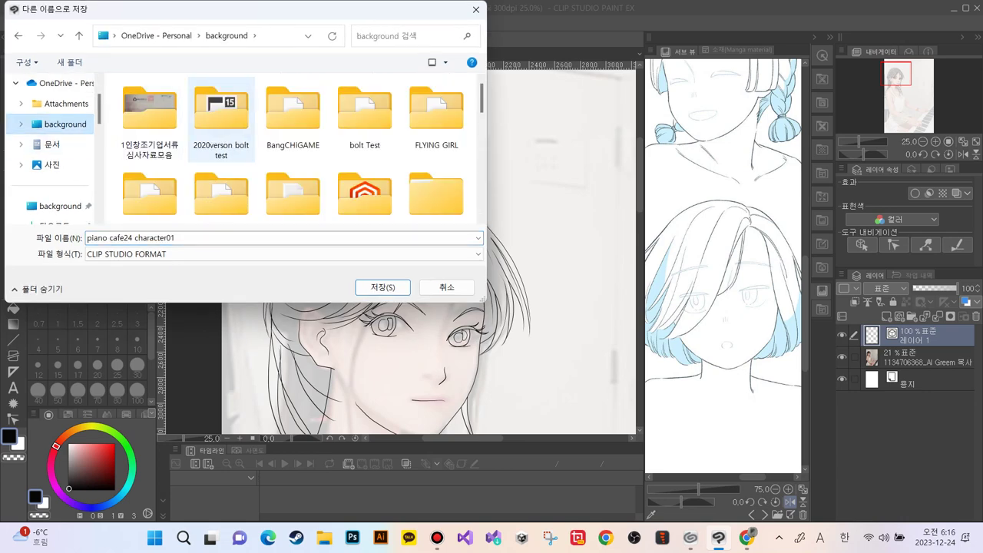
# Look through the subfolders of the background folder for a place to store the copy
pyautogui.scroll(-5, 221, 123)
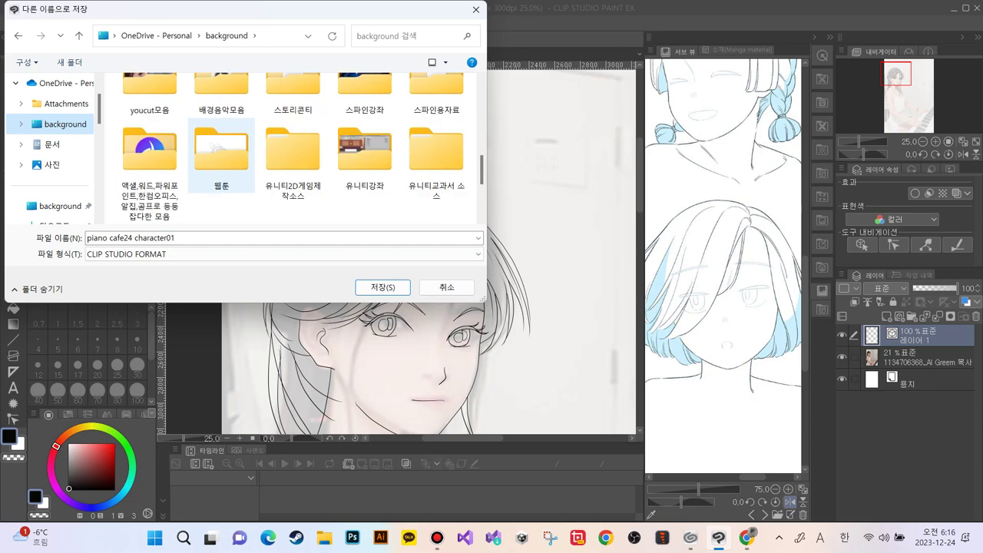
pyautogui.scroll(-3, 365, 154)
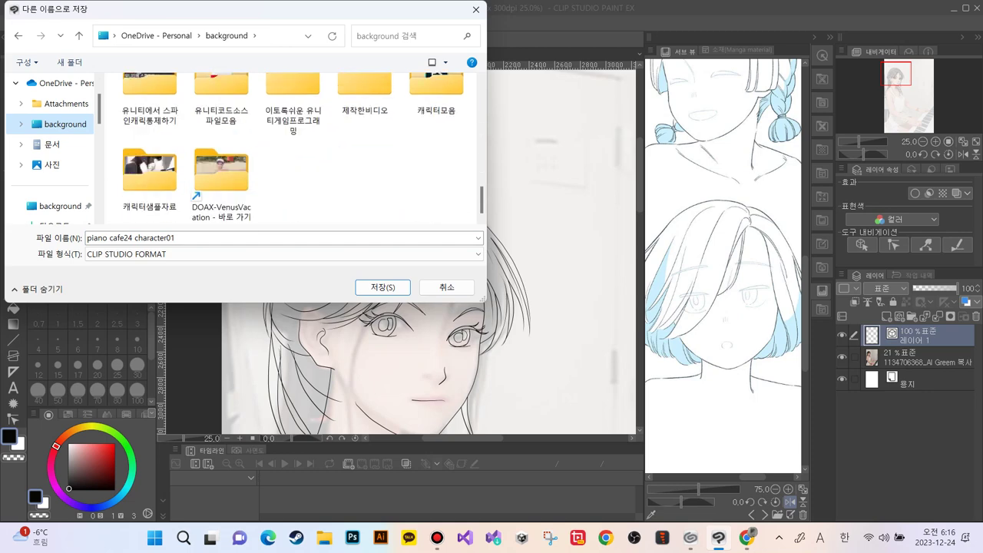
pyautogui.scroll(10, 365, 192)
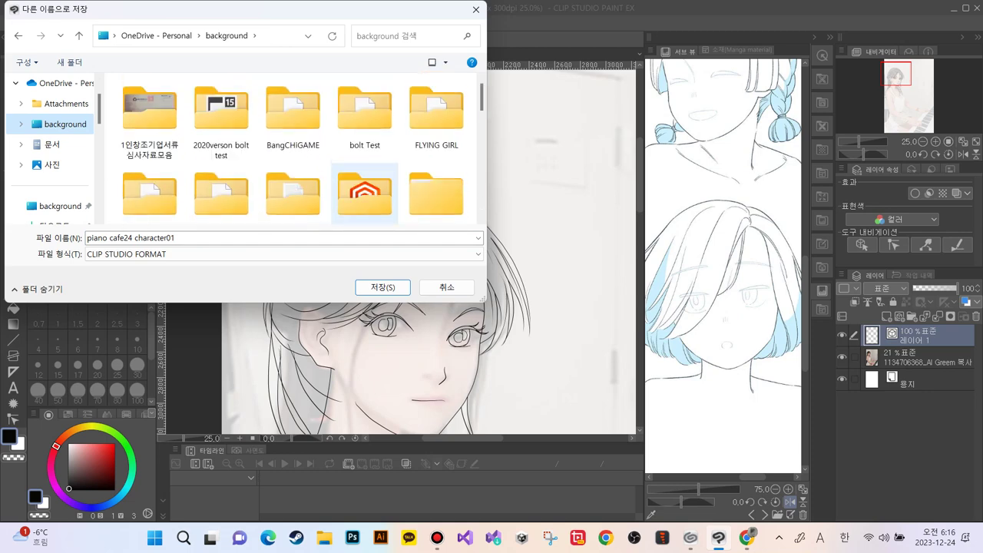
pyautogui.scroll(-5, 365, 184)
pyautogui.scroll(-3, 365, 161)
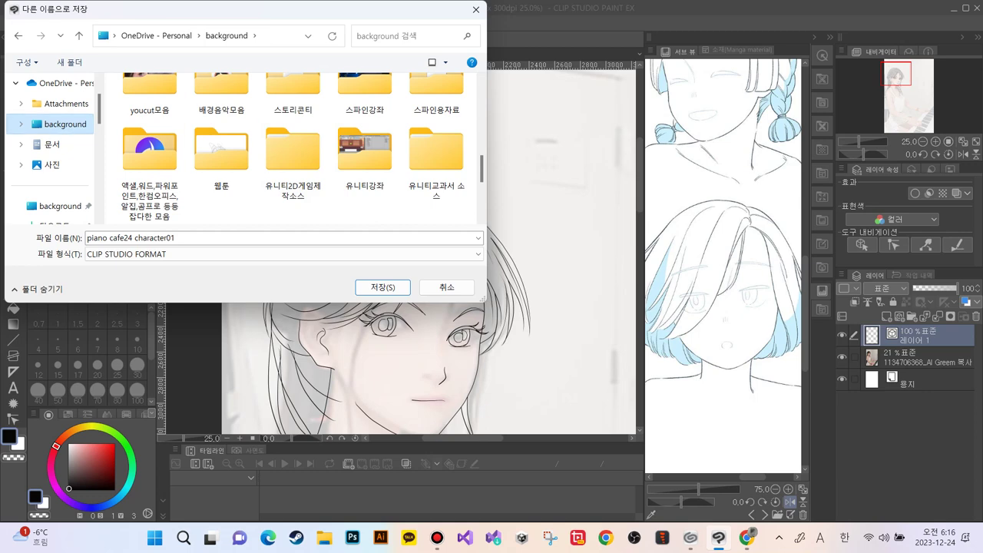
pyautogui.scroll(8, 149, 192)
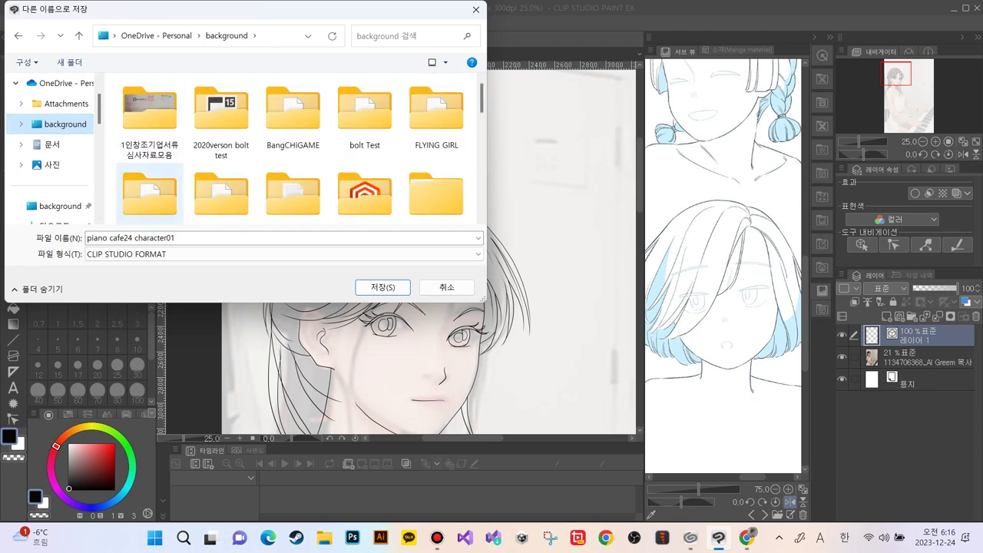
pyautogui.scroll(-1, 161, 165)
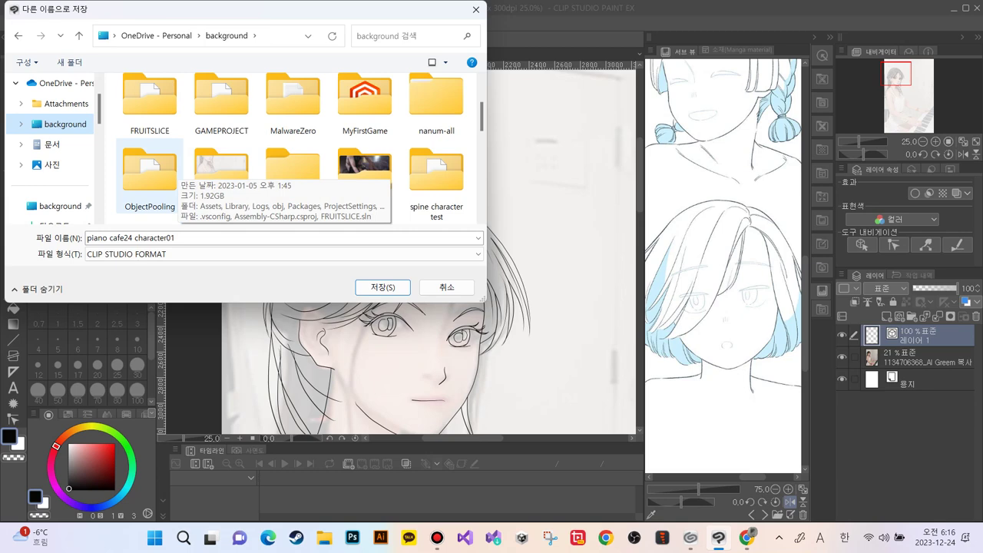
pyautogui.scroll(-2, 149, 176)
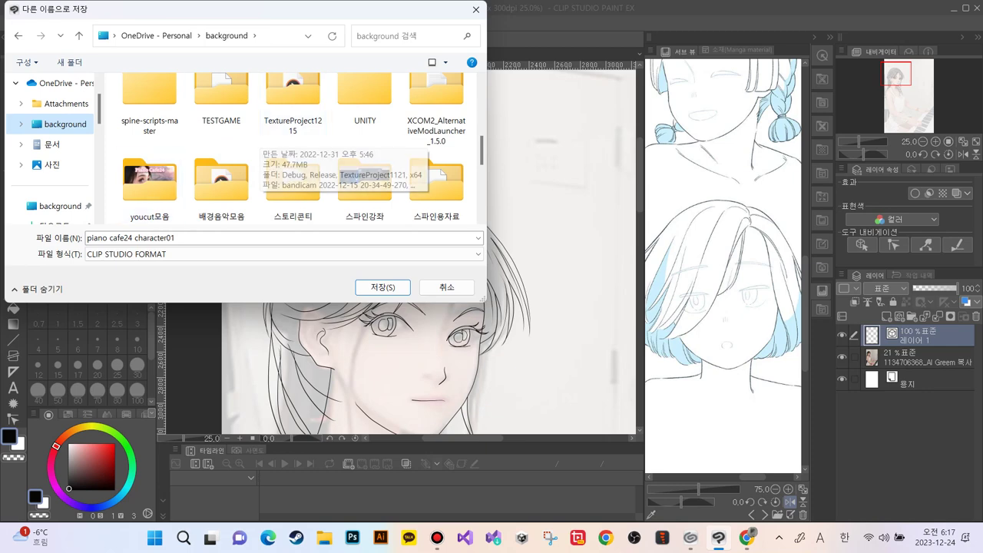
pyautogui.scroll(-2, 221, 184)
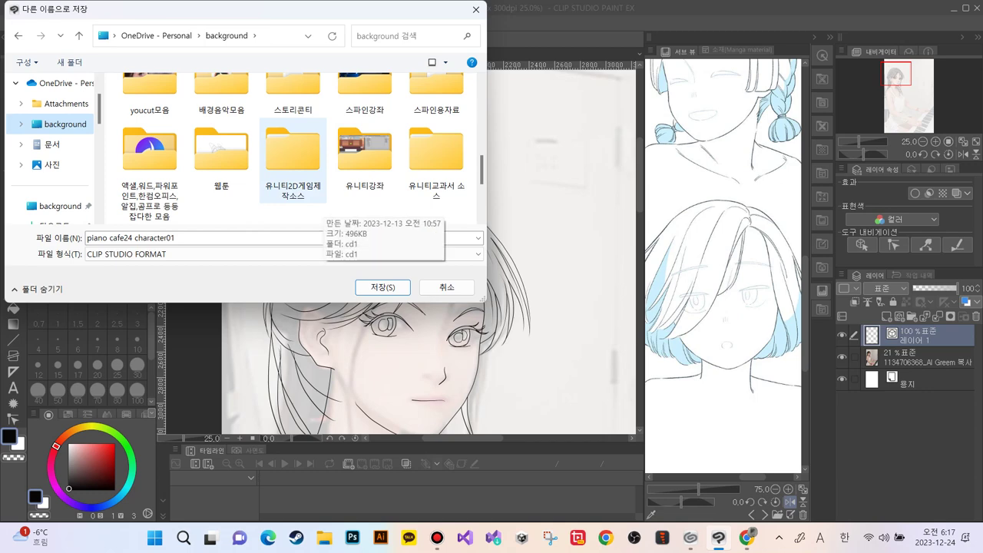
pyautogui.scroll(-2, 221, 173)
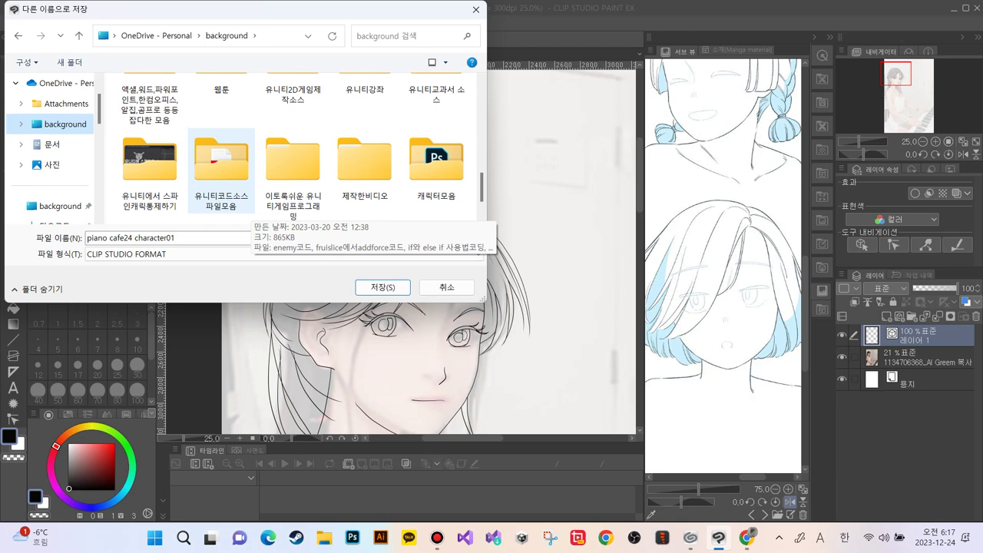
pyautogui.scroll(-2, 221, 173)
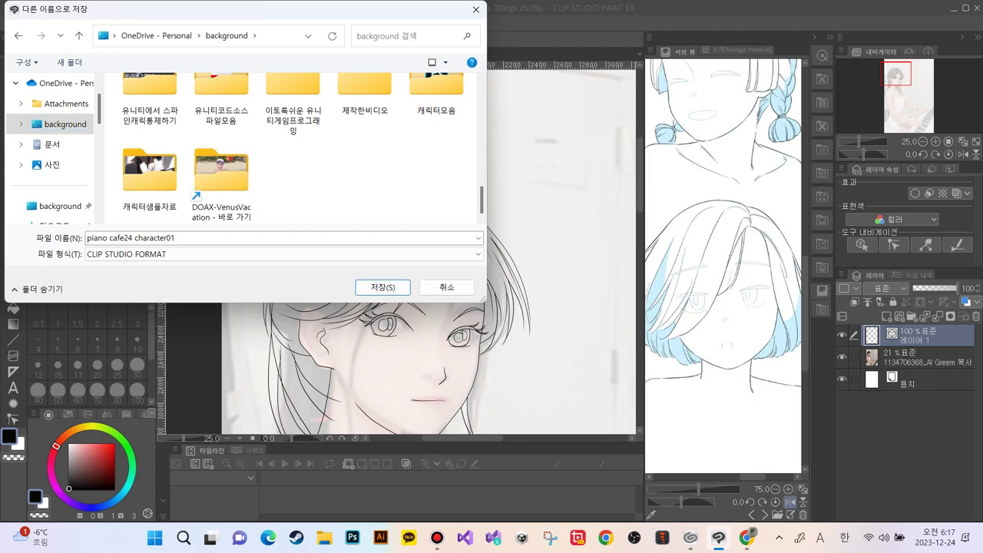
# Create a folder named 피아노카페24캐릭제작 inside background and save piano cafe24 character01 there in CLIP STUDIO FORMAT
pyautogui.rightClick(331, 175)
pyautogui.click(373, 180)
pyautogui.write('아비')
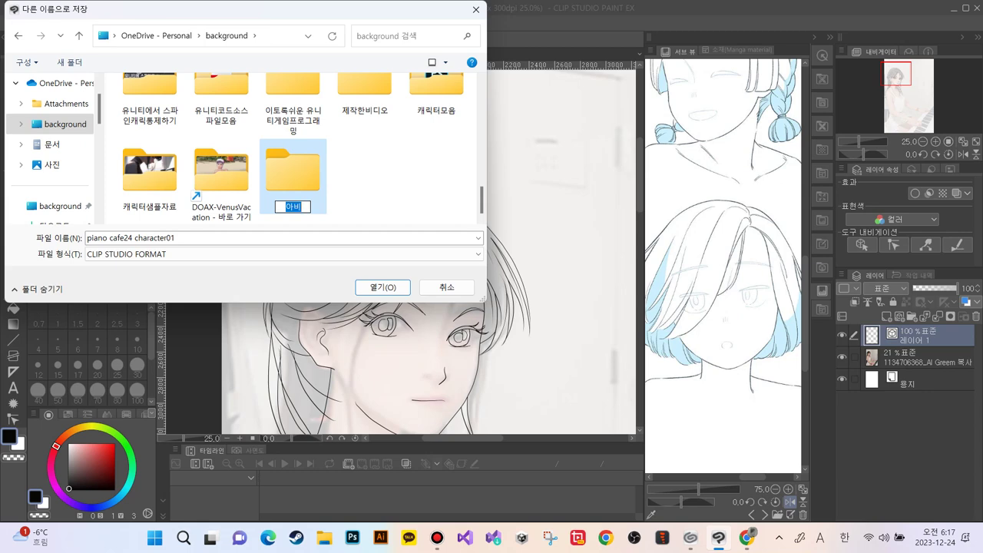
pyautogui.press('Hangul')
pyautogui.write('피아노카페24')
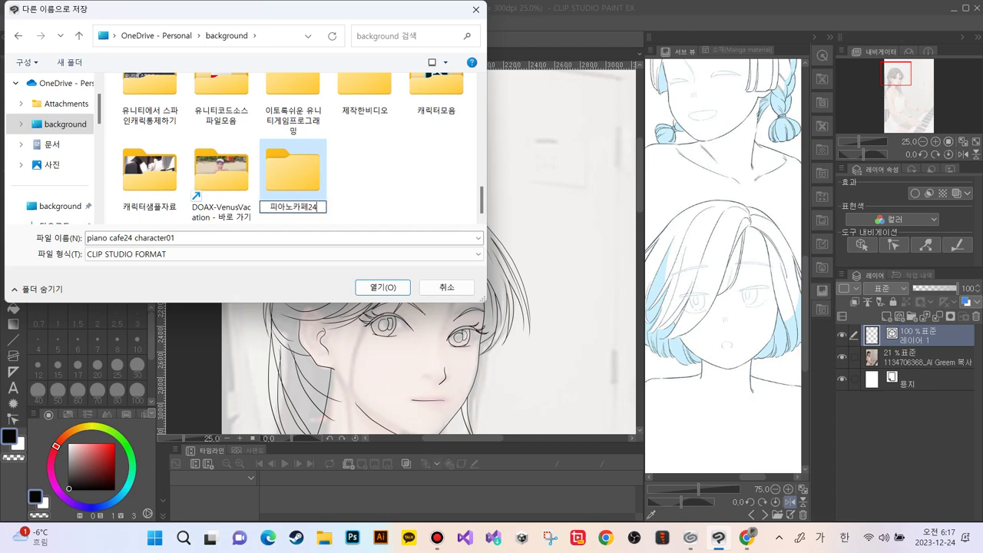
pyautogui.write('캐릭터자')
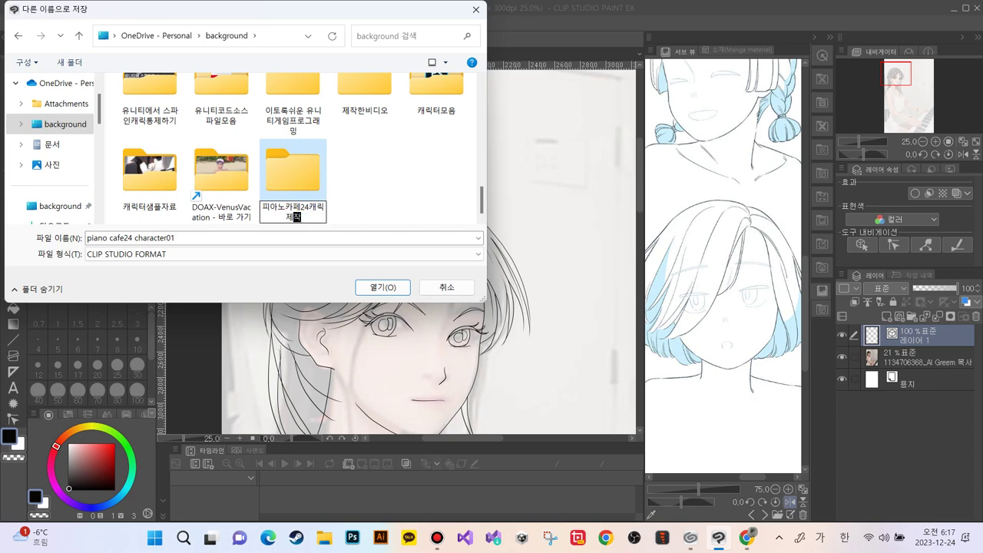
pyautogui.press('Return')
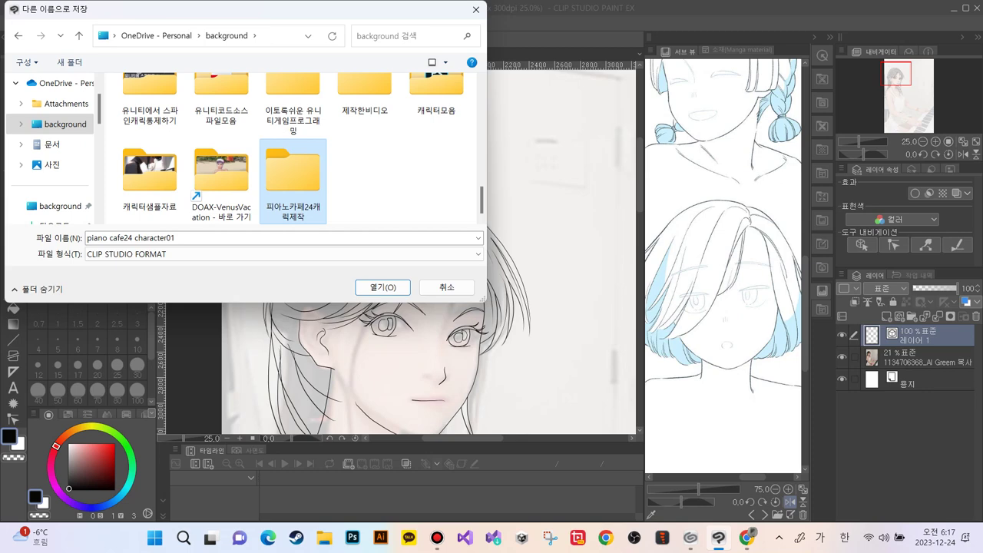
pyautogui.press('Return')
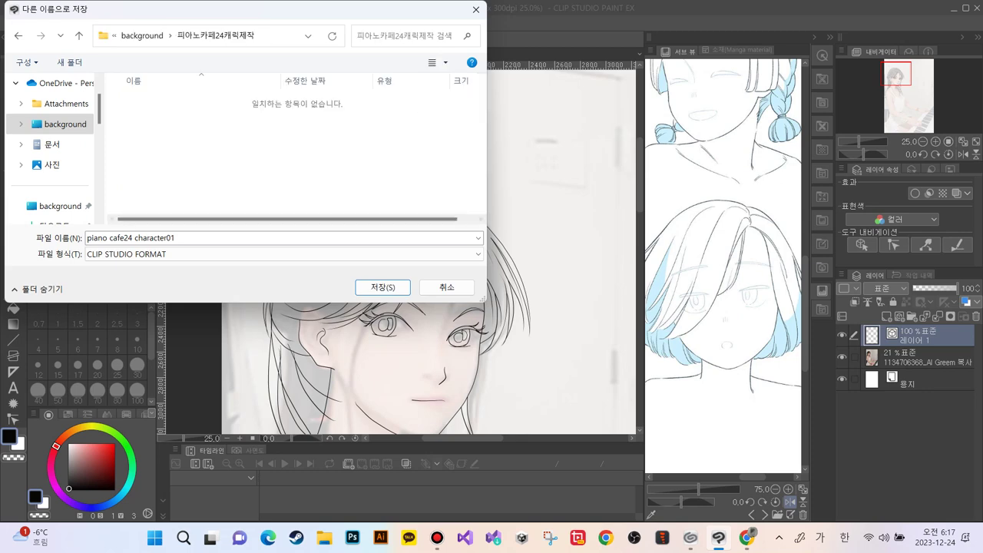
pyautogui.press('Return')
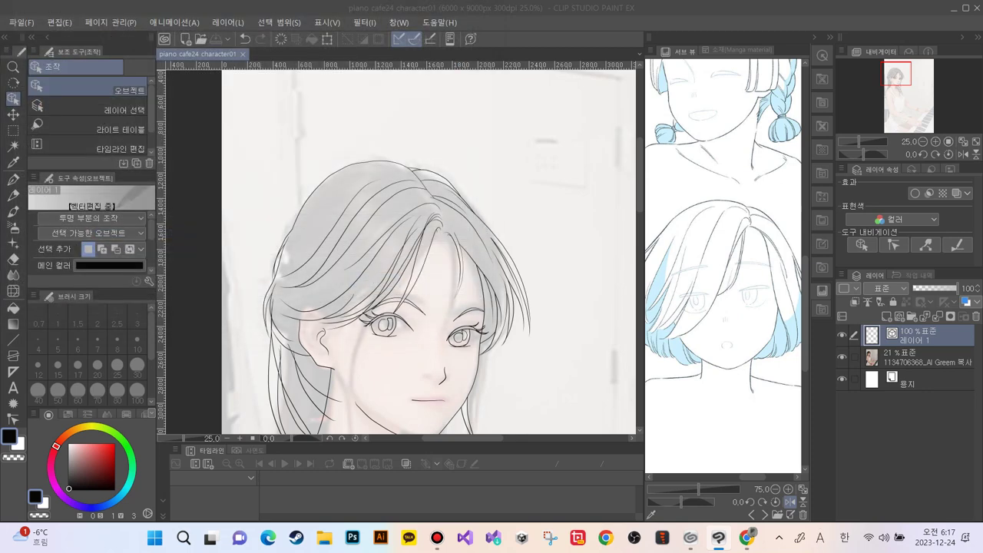